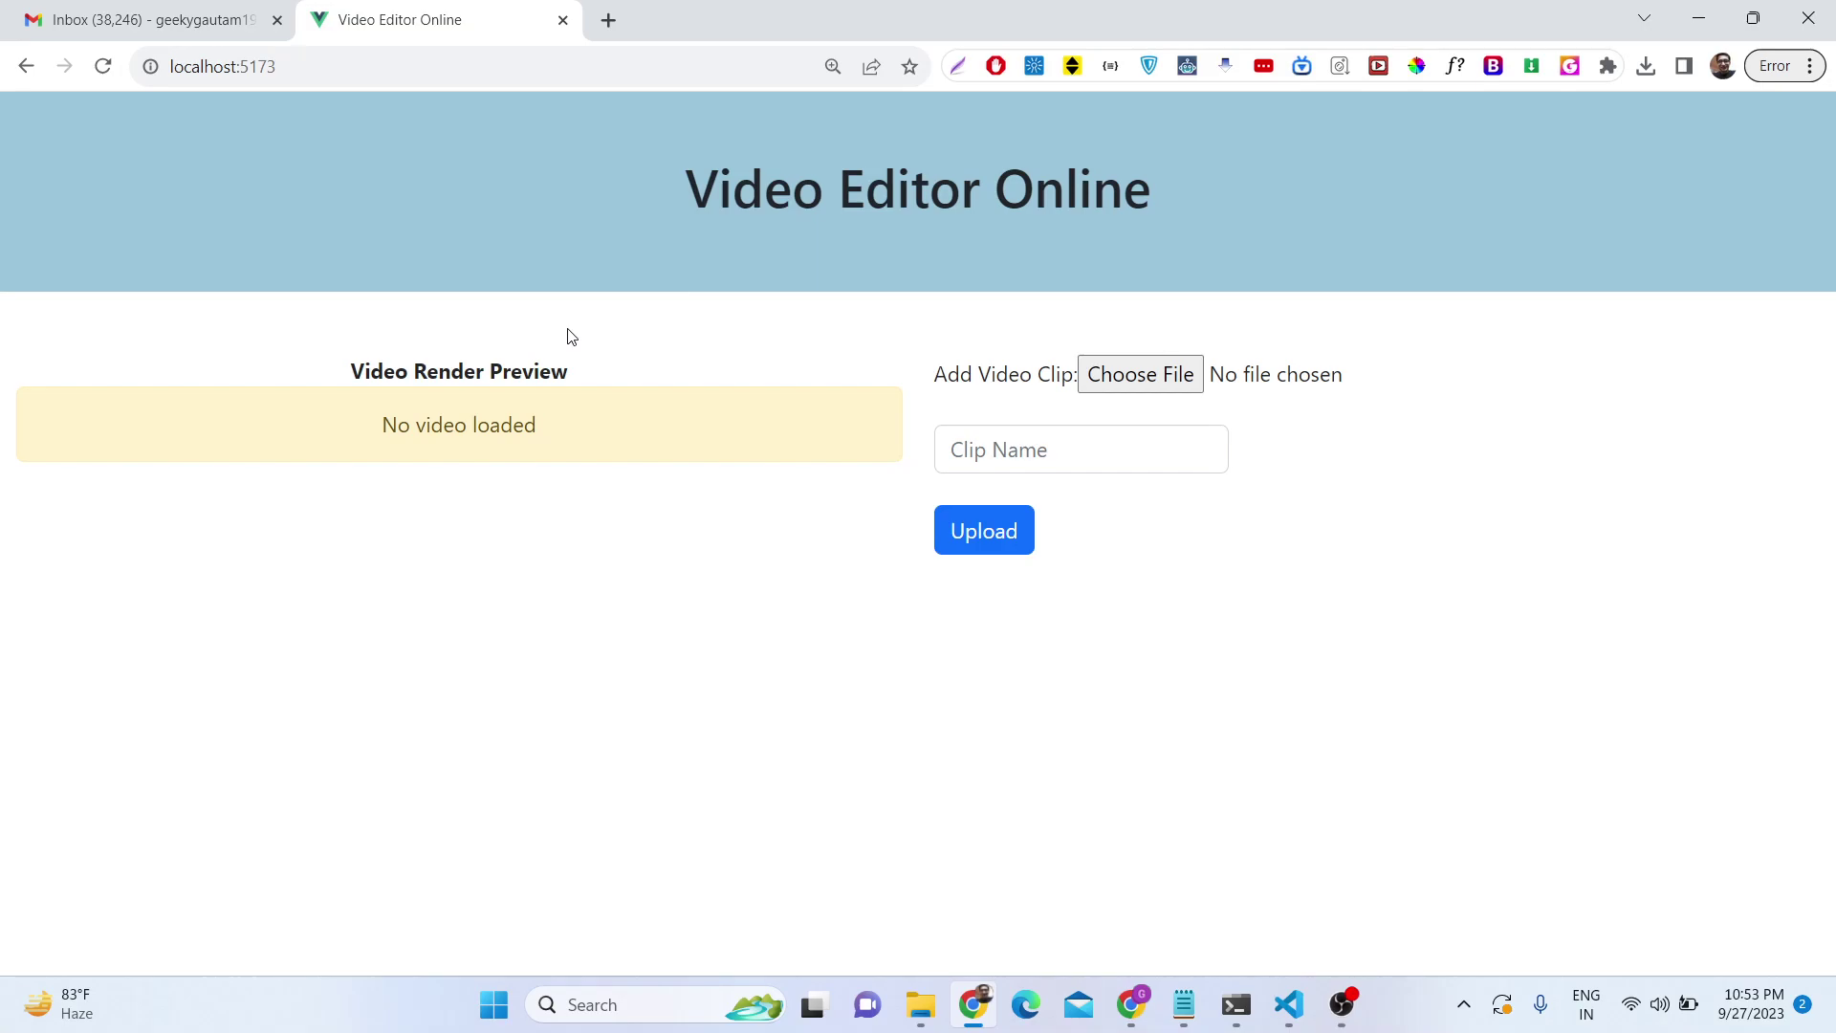
# Reload the editor page and highlight its localhost address, tab and upload form.
pyautogui.click(105, 73)
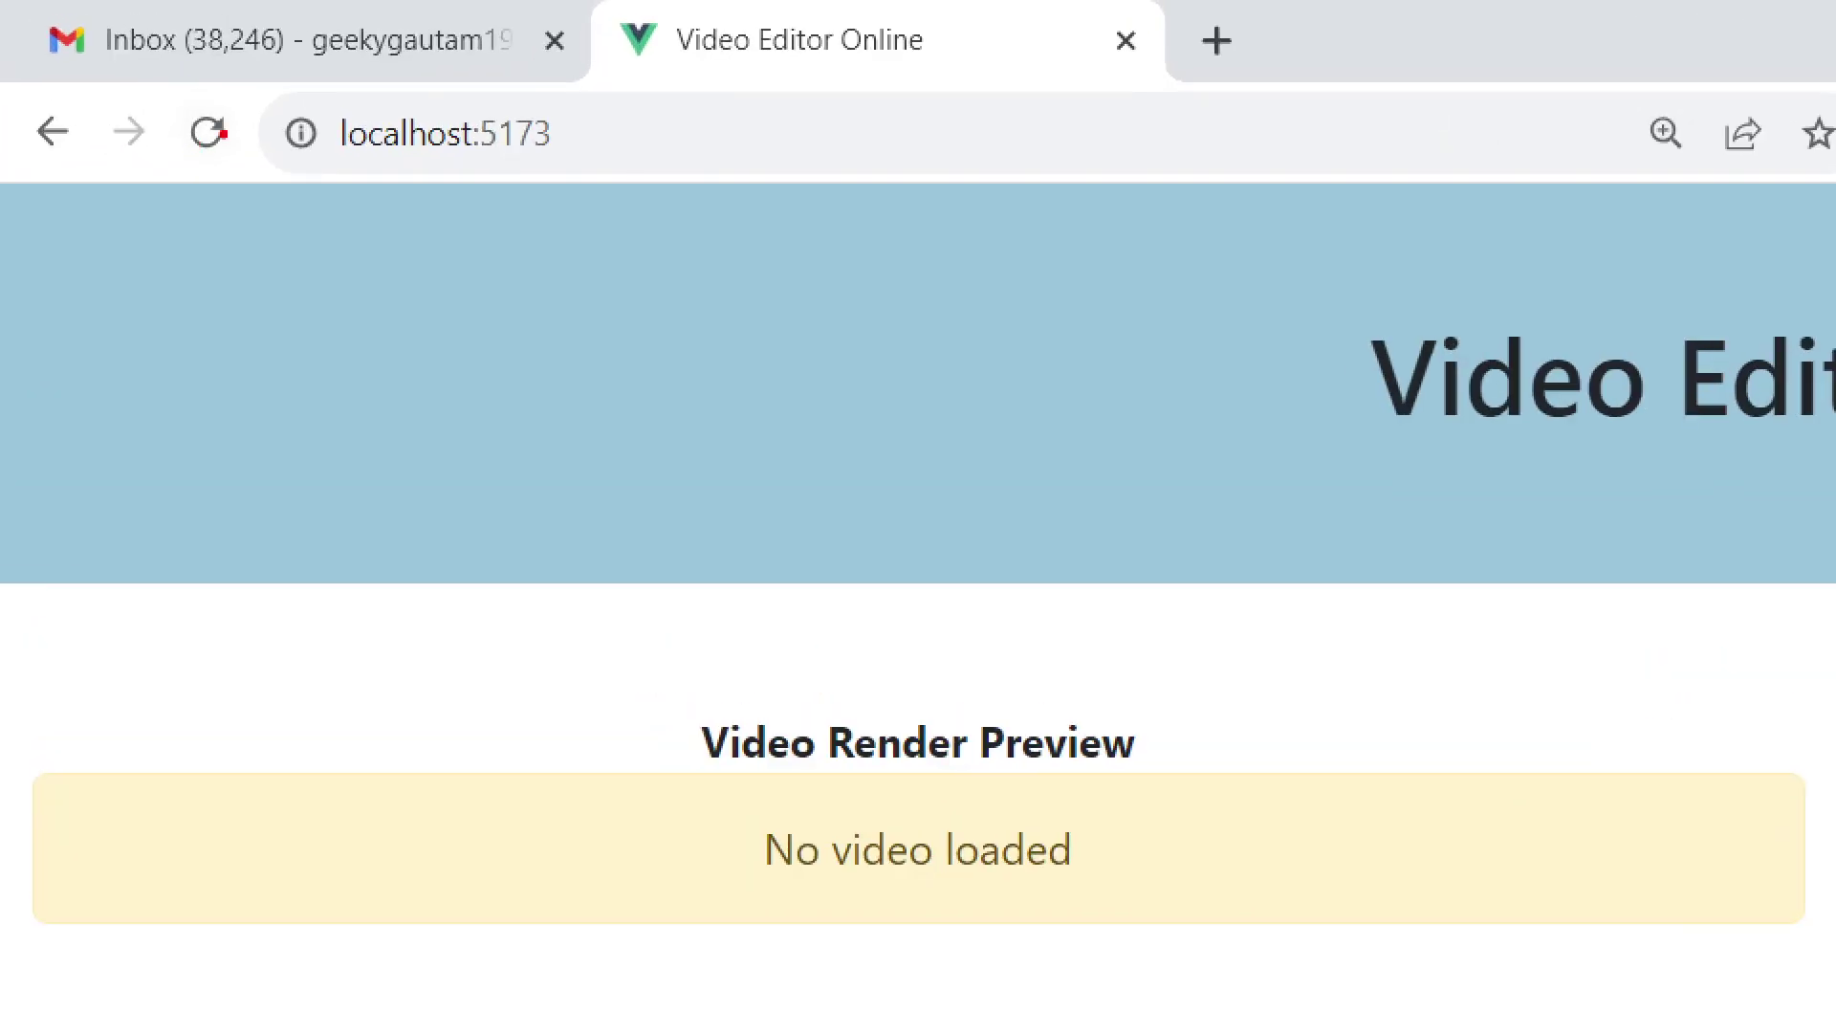
pyautogui.moveTo(265, 93)
pyautogui.mouseDown()
pyautogui.moveTo(284, 251)
pyautogui.moveTo(738, 218)
pyautogui.moveTo(182, 80)
pyautogui.moveTo(46, 93)
pyautogui.mouseUp()
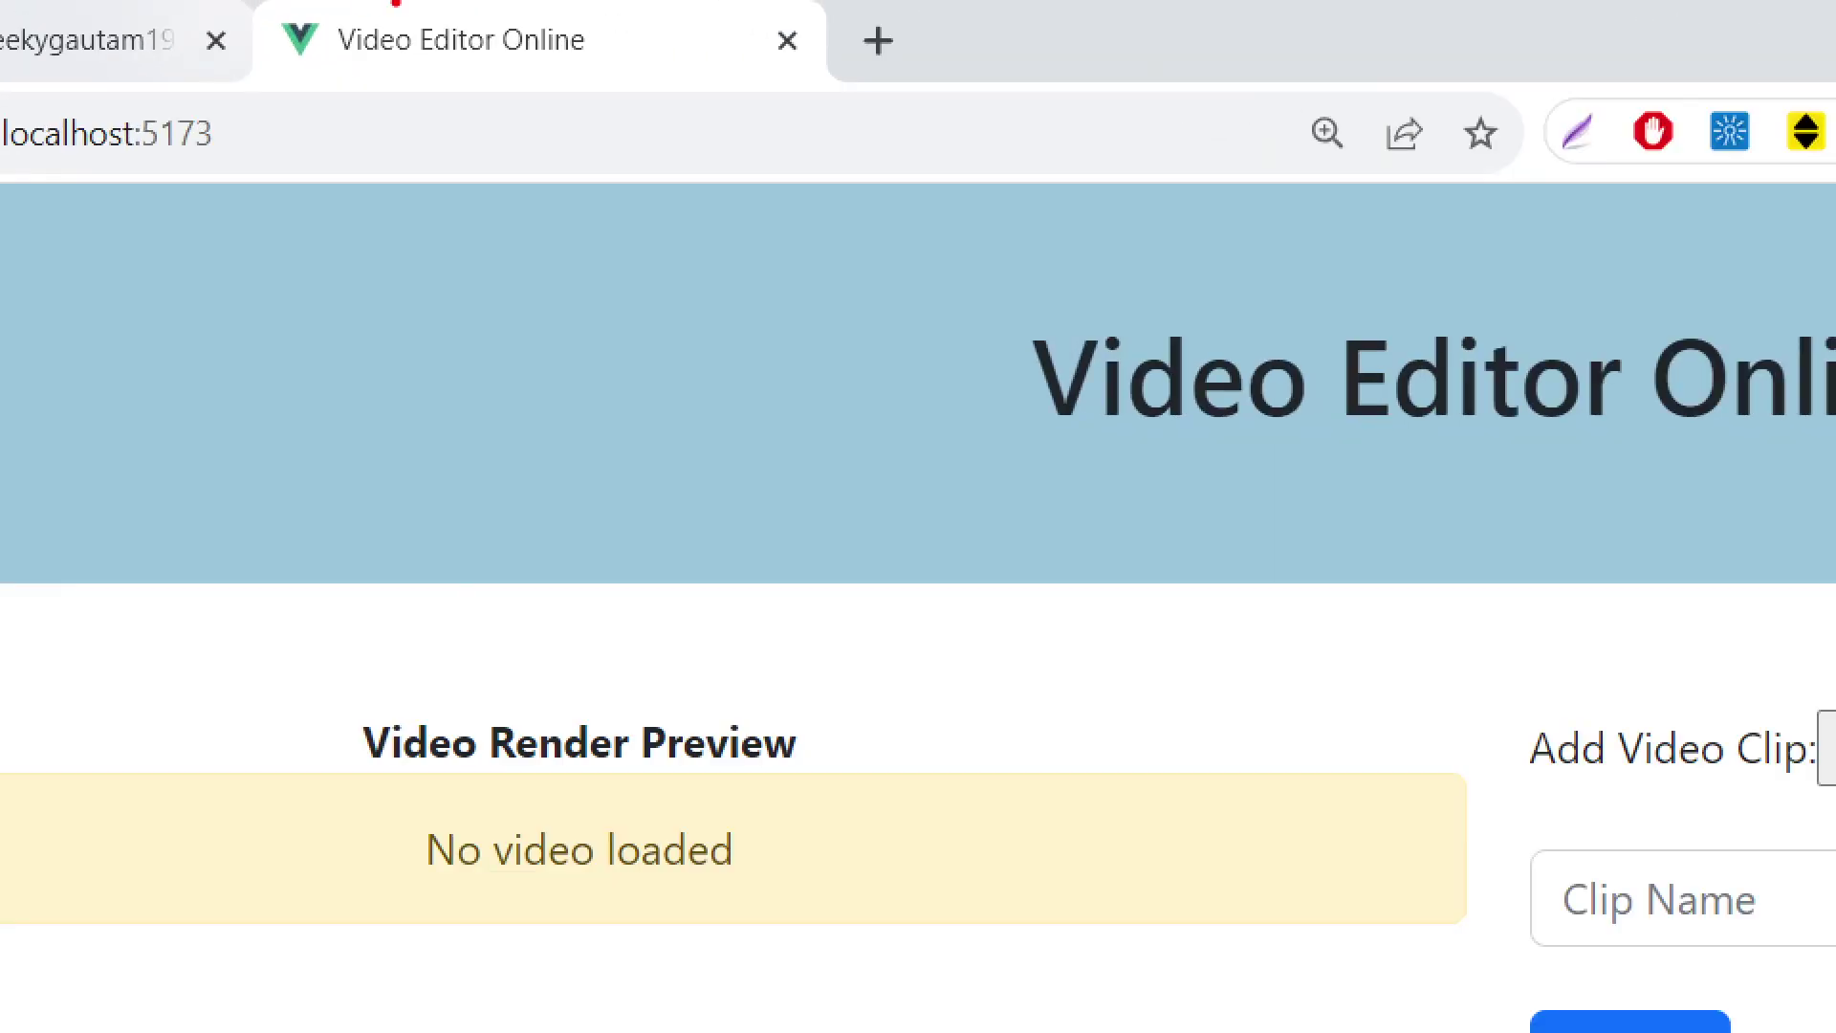
pyautogui.moveTo(201, 3)
pyautogui.mouseDown()
pyautogui.moveTo(698, 78)
pyautogui.moveTo(564, 2)
pyautogui.mouseUp()
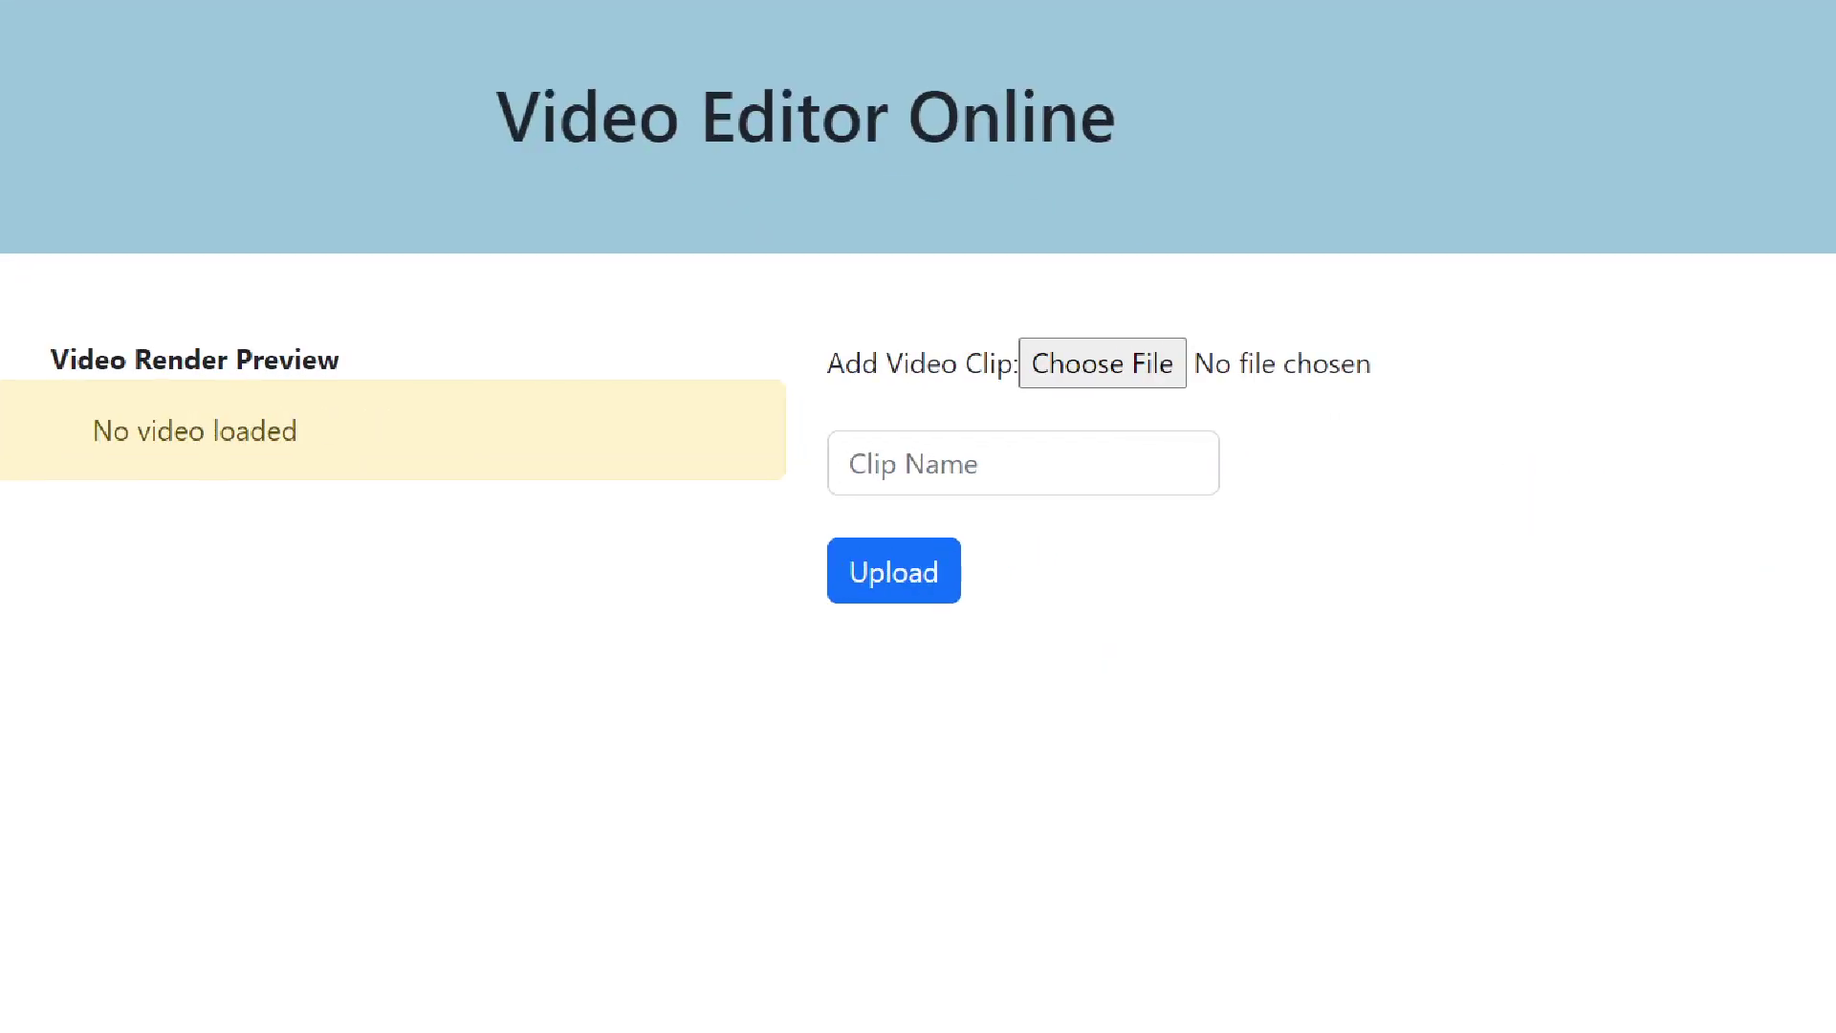
pyautogui.moveTo(604, 142)
pyautogui.mouseDown()
pyautogui.moveTo(669, 422)
pyautogui.moveTo(1287, 803)
pyautogui.moveTo(1702, 295)
pyautogui.moveTo(840, 135)
pyautogui.moveTo(612, 136)
pyautogui.mouseUp()
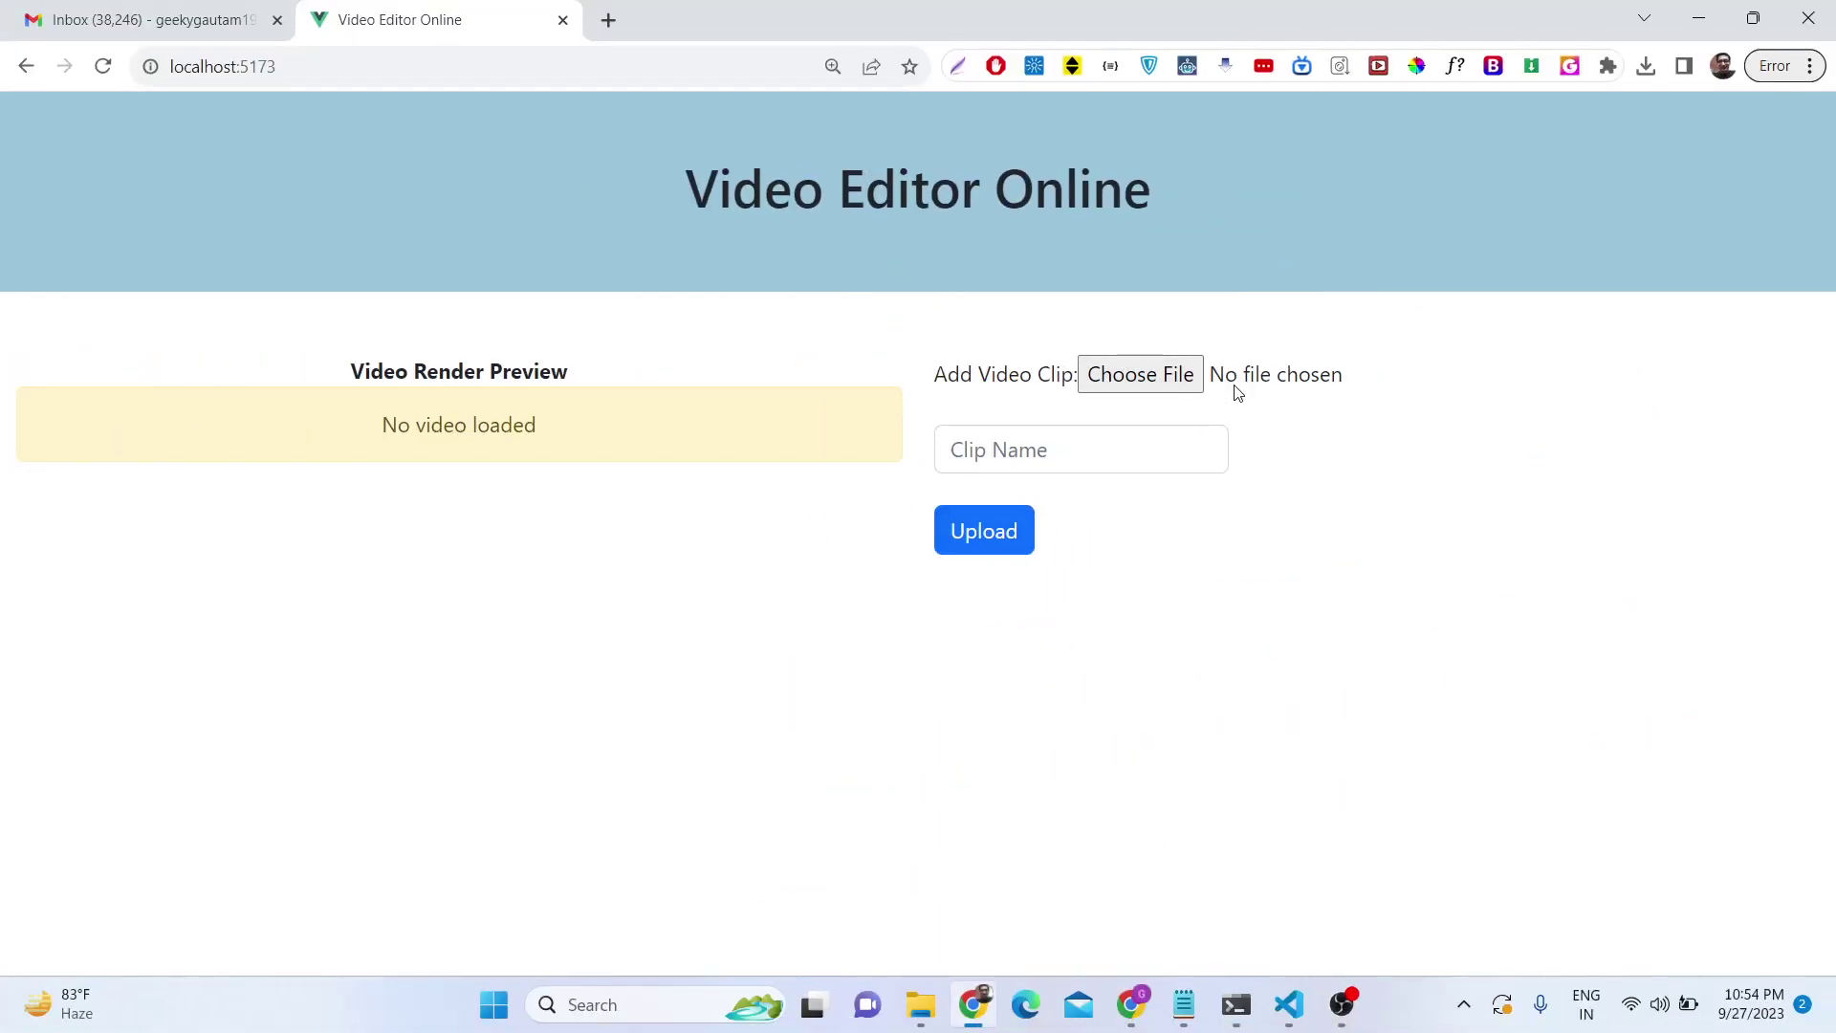
pyautogui.click(1131, 384)
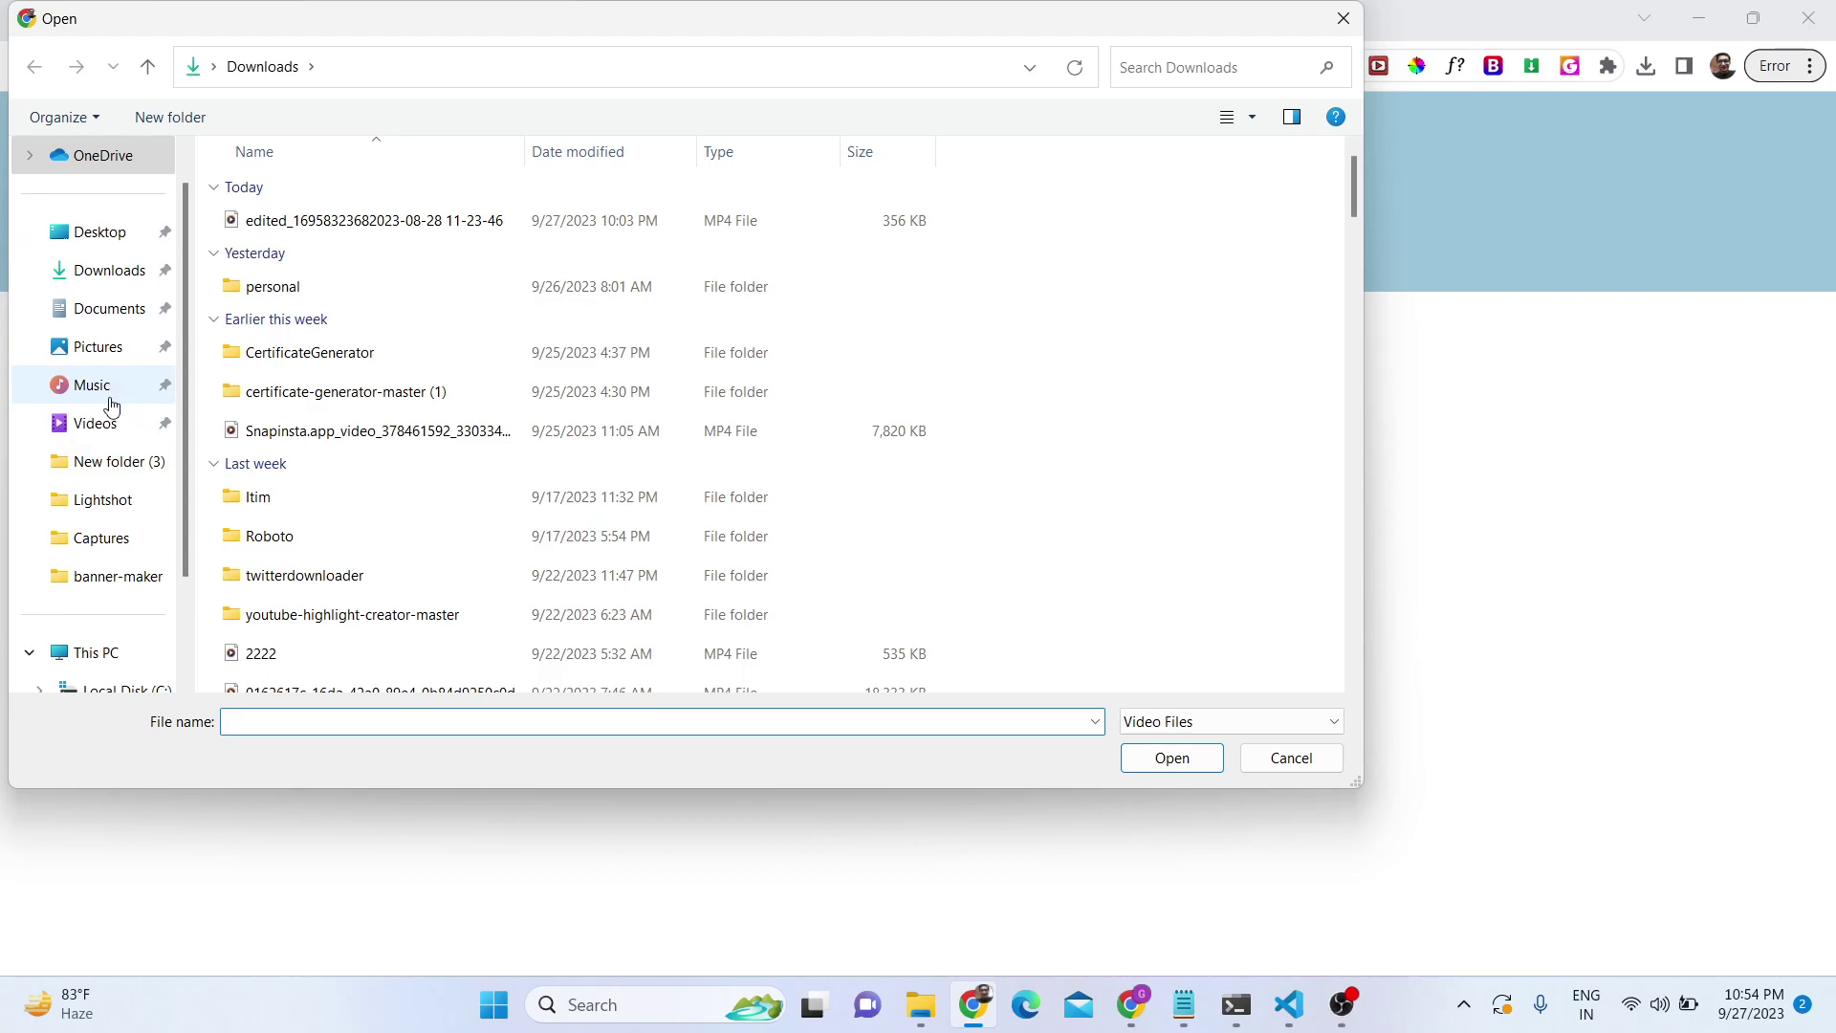
pyautogui.click(99, 427)
pyautogui.doubleClick(1112, 225)
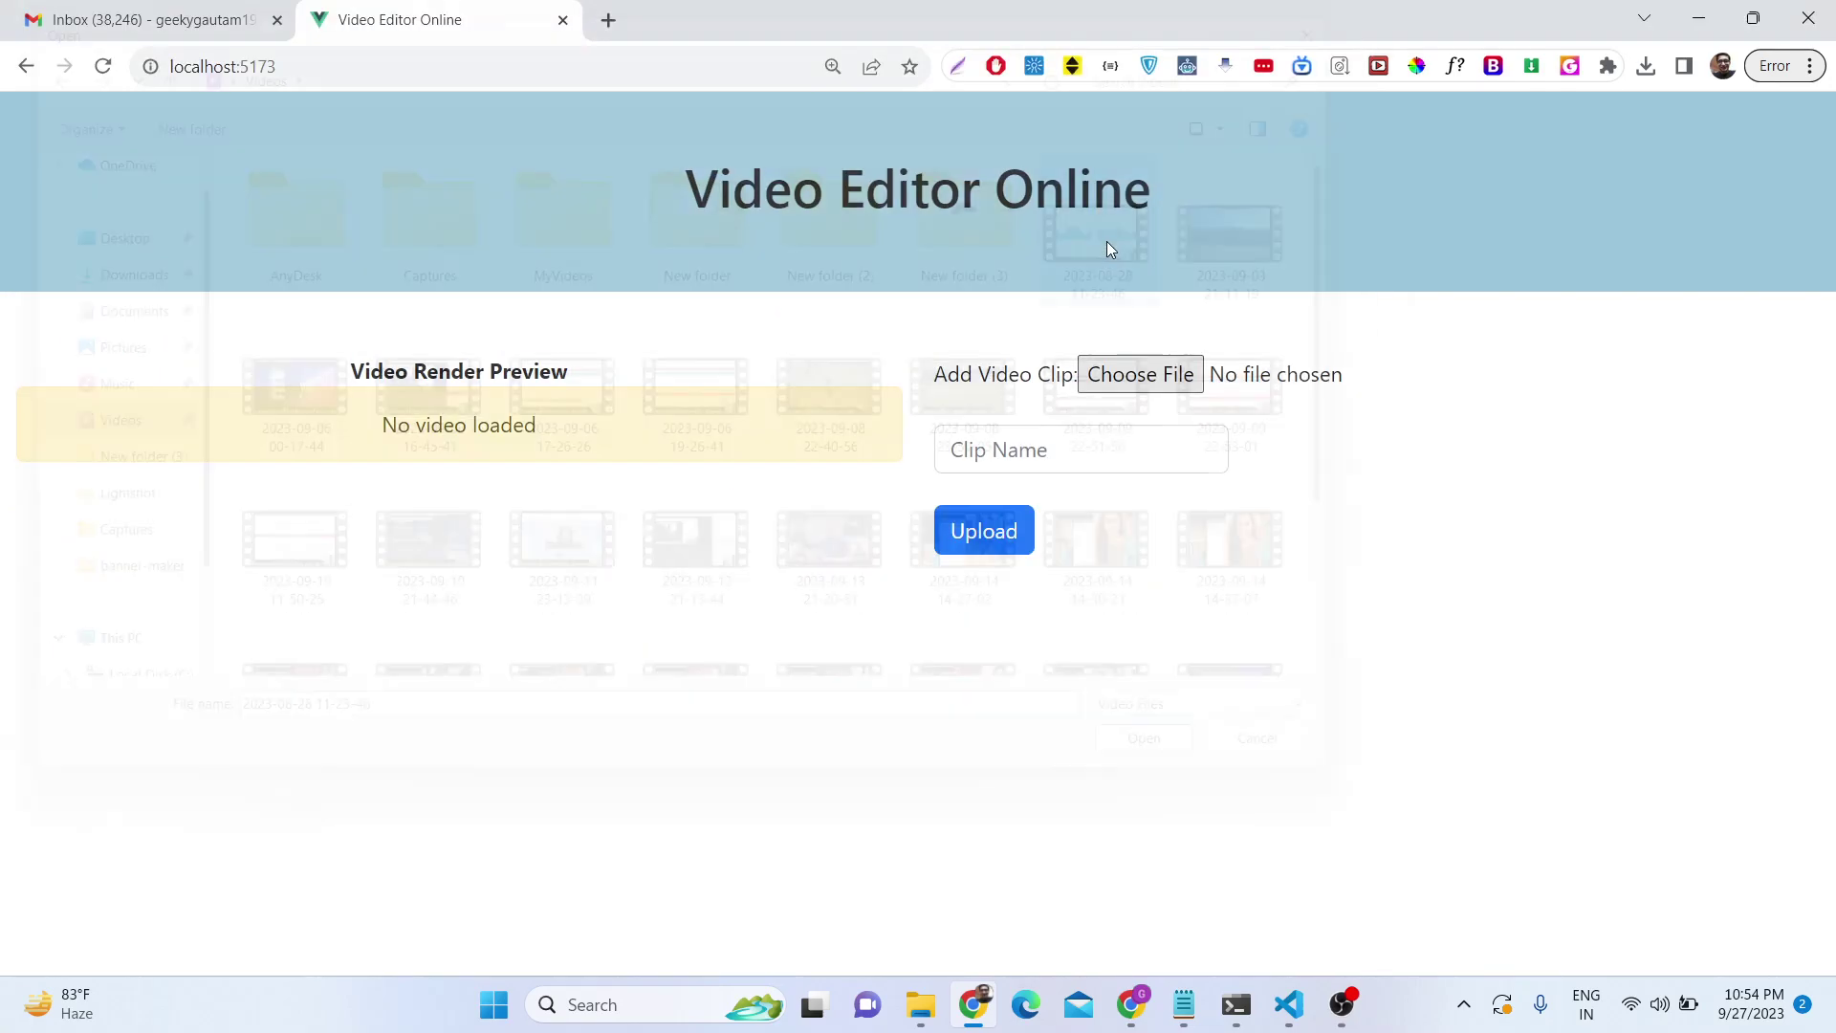
pyautogui.click(1042, 441)
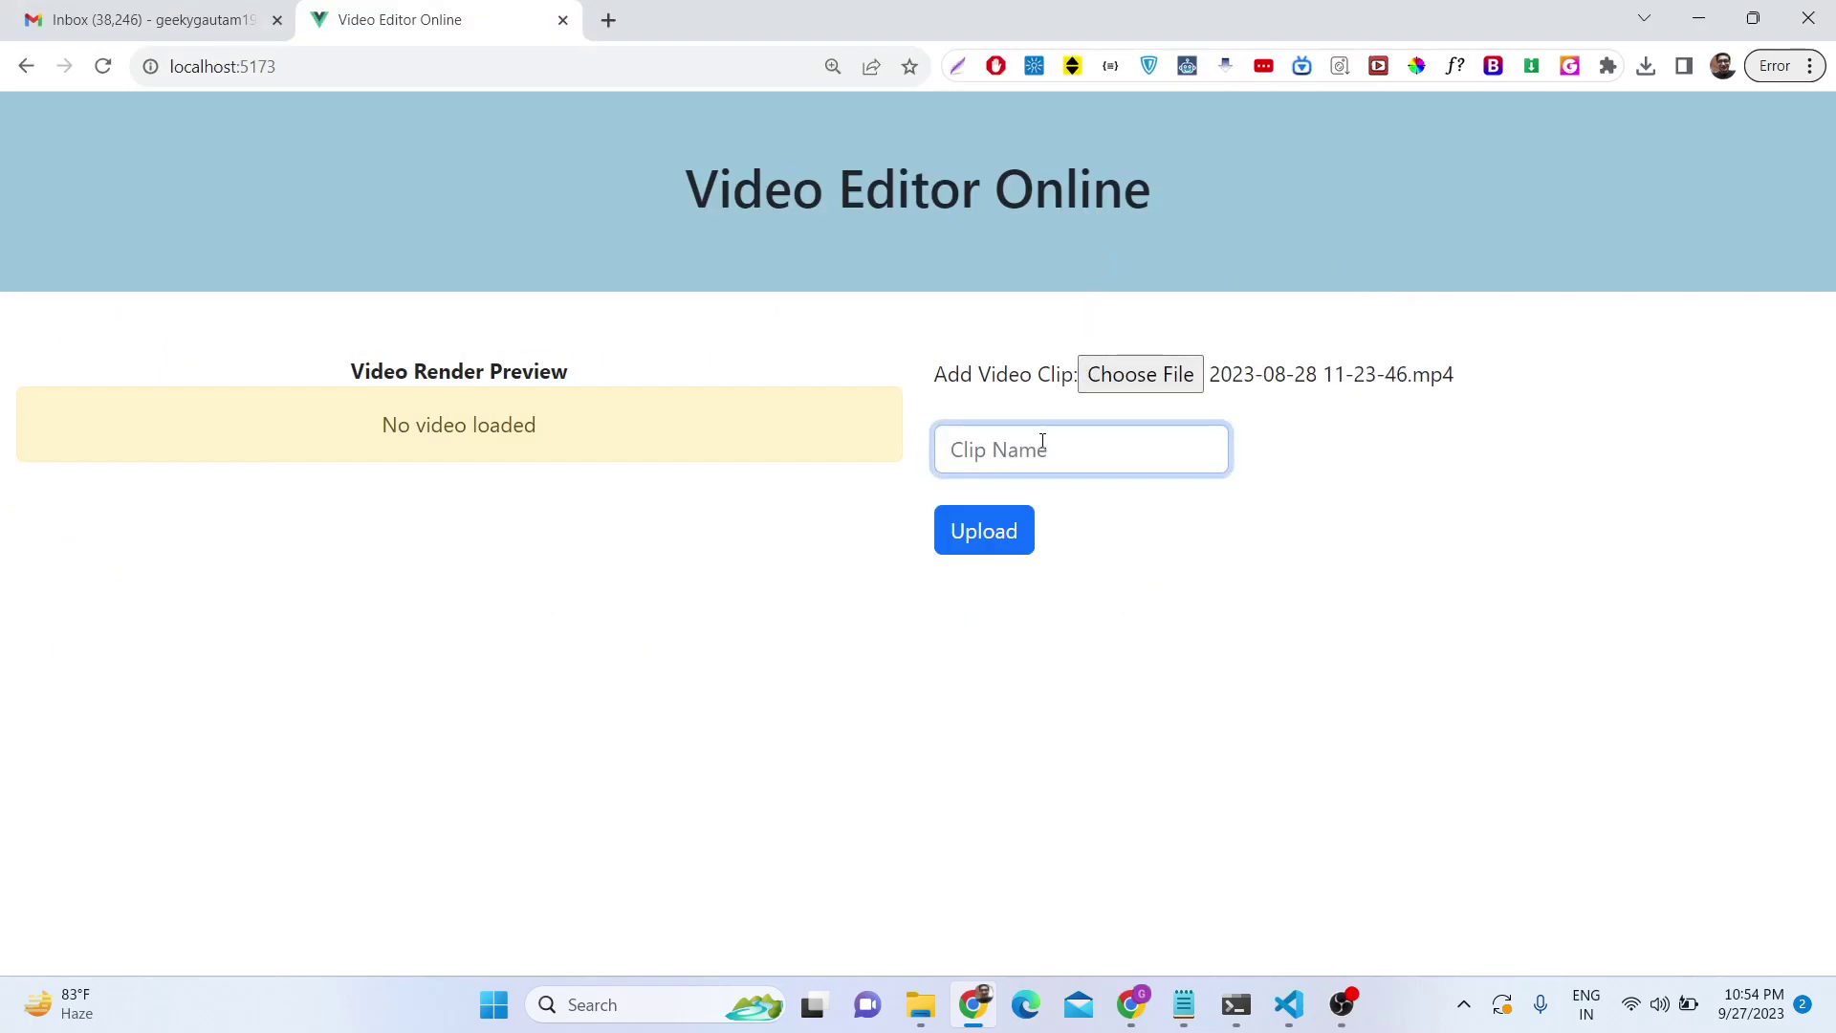
pyautogui.write('first')
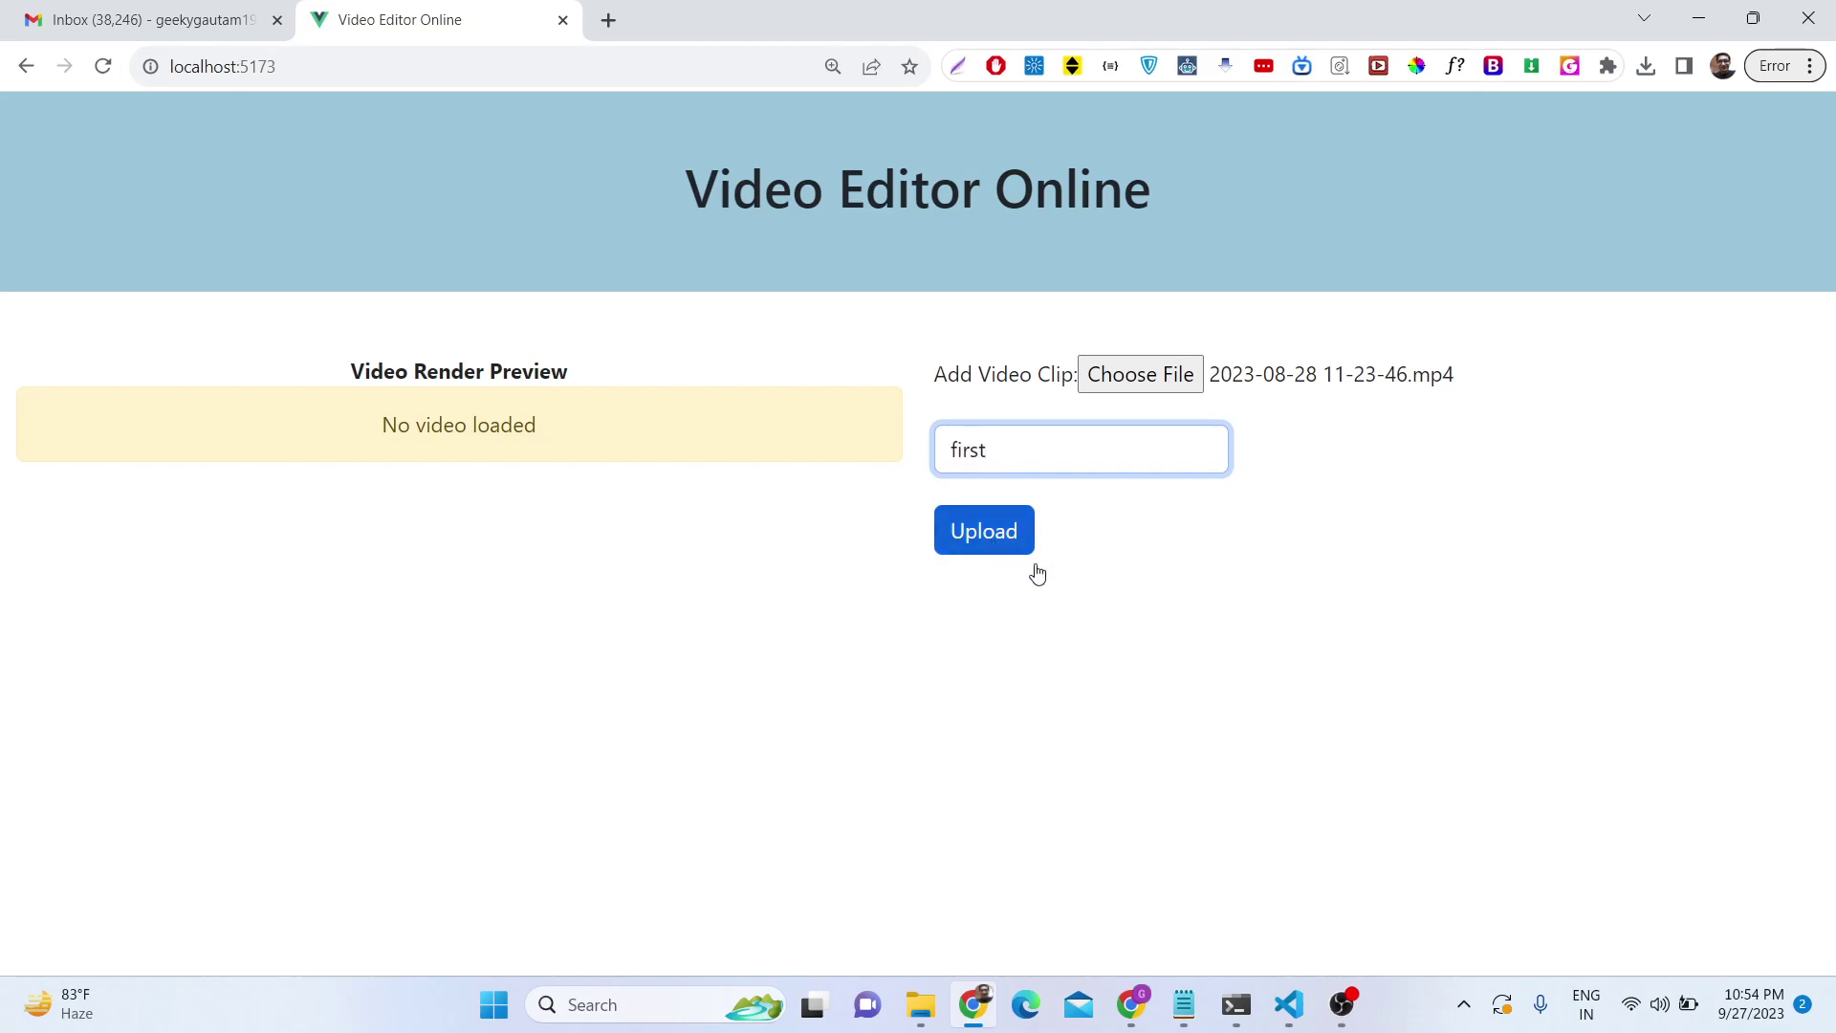
pyautogui.click(1290, 1004)
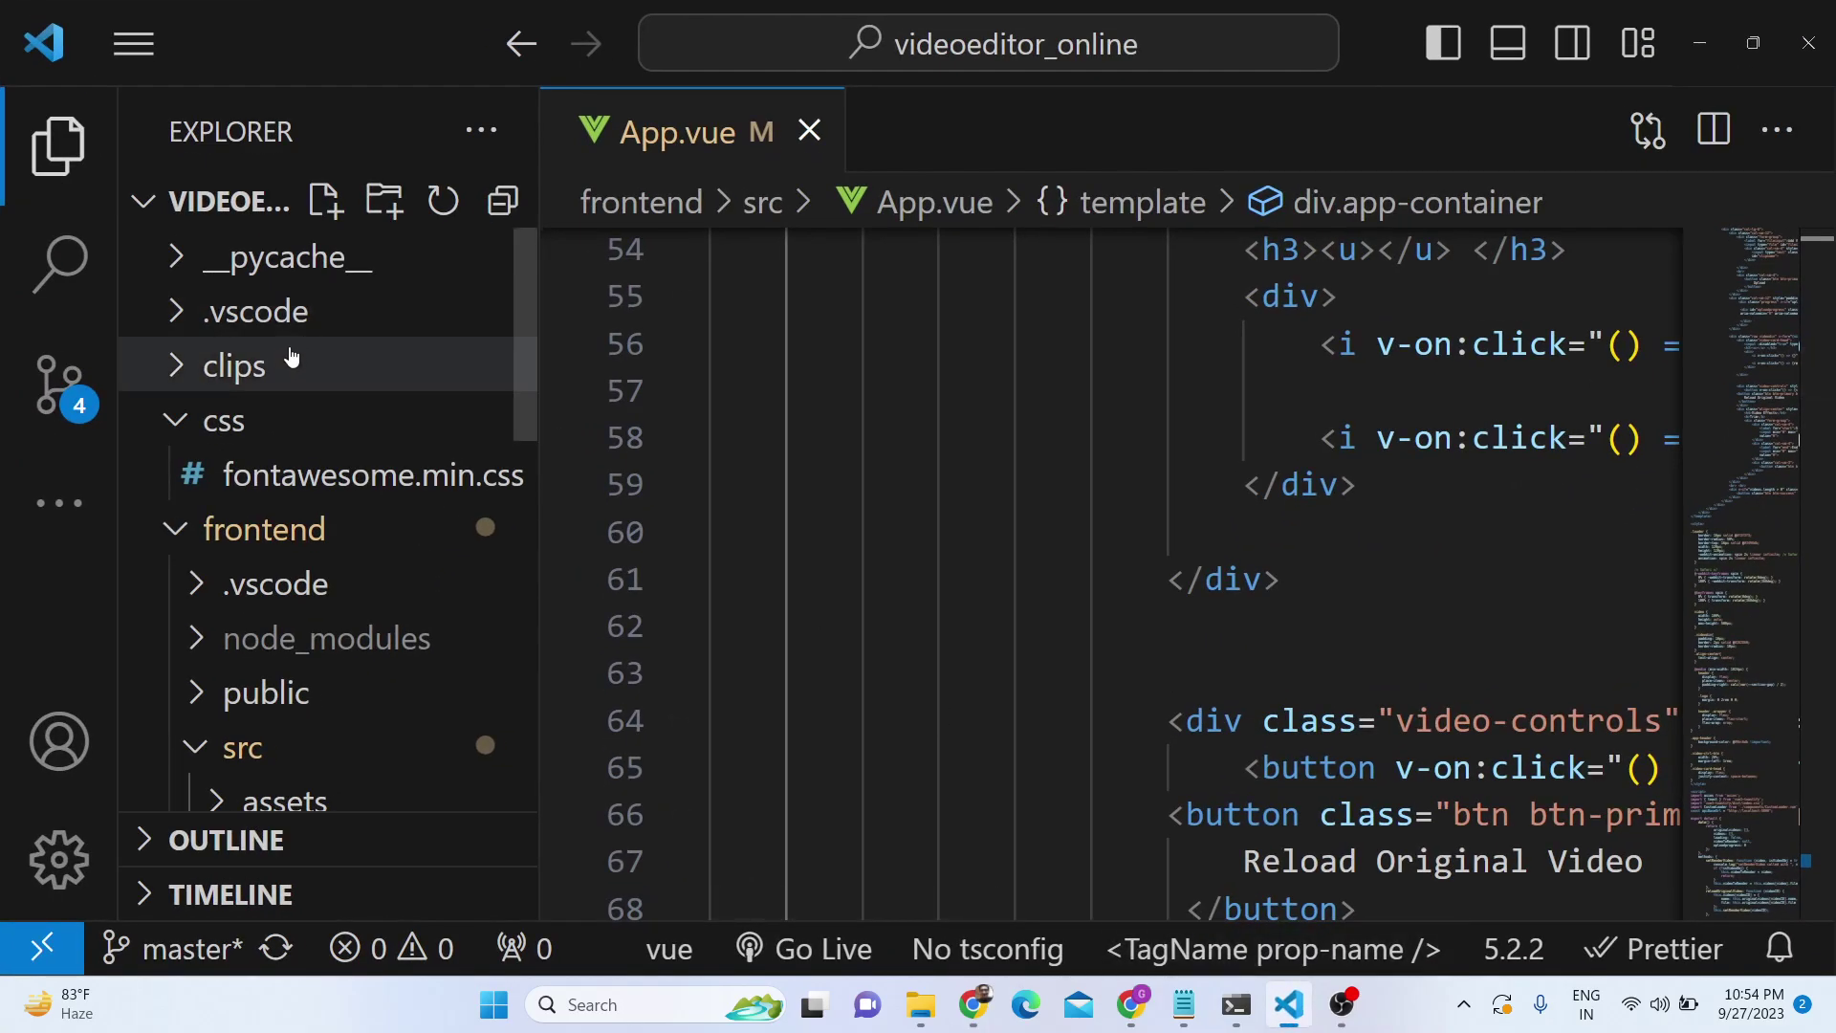
pyautogui.click(289, 362)
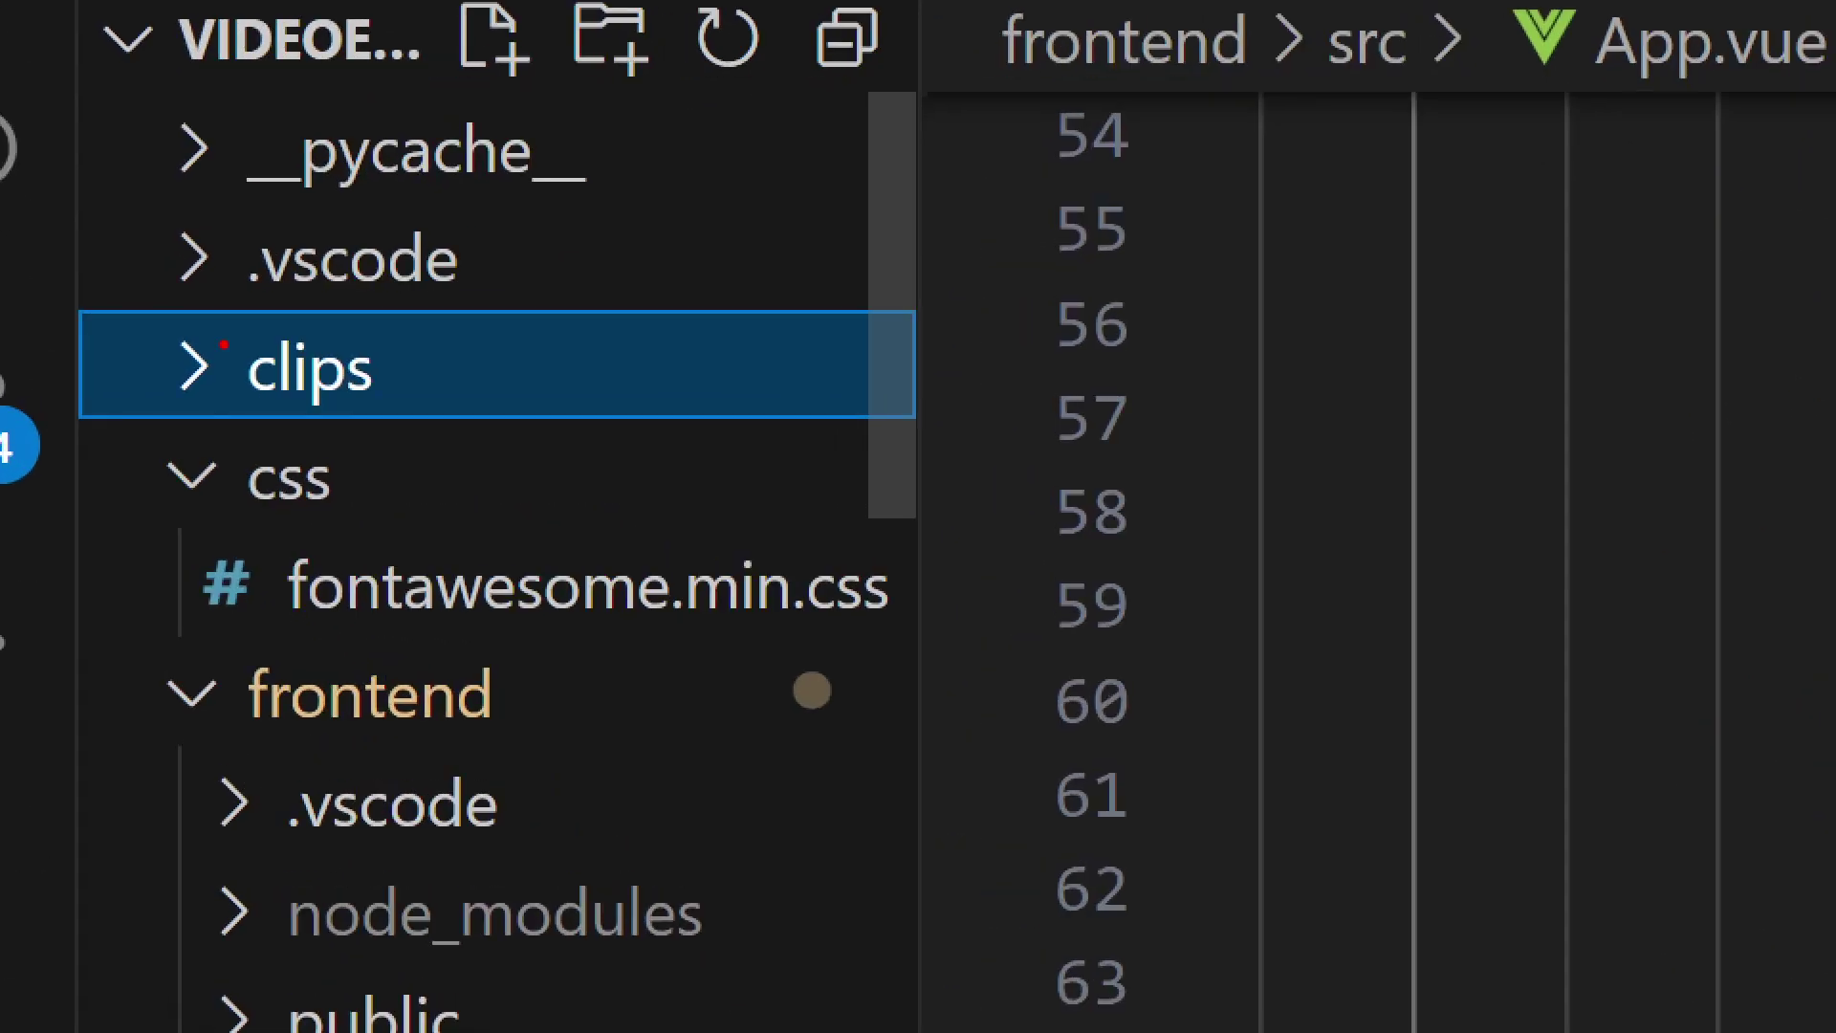
pyautogui.moveTo(125, 289)
pyautogui.mouseDown()
pyautogui.moveTo(205, 425)
pyautogui.moveTo(578, 354)
pyautogui.moveTo(153, 307)
pyautogui.mouseUp()
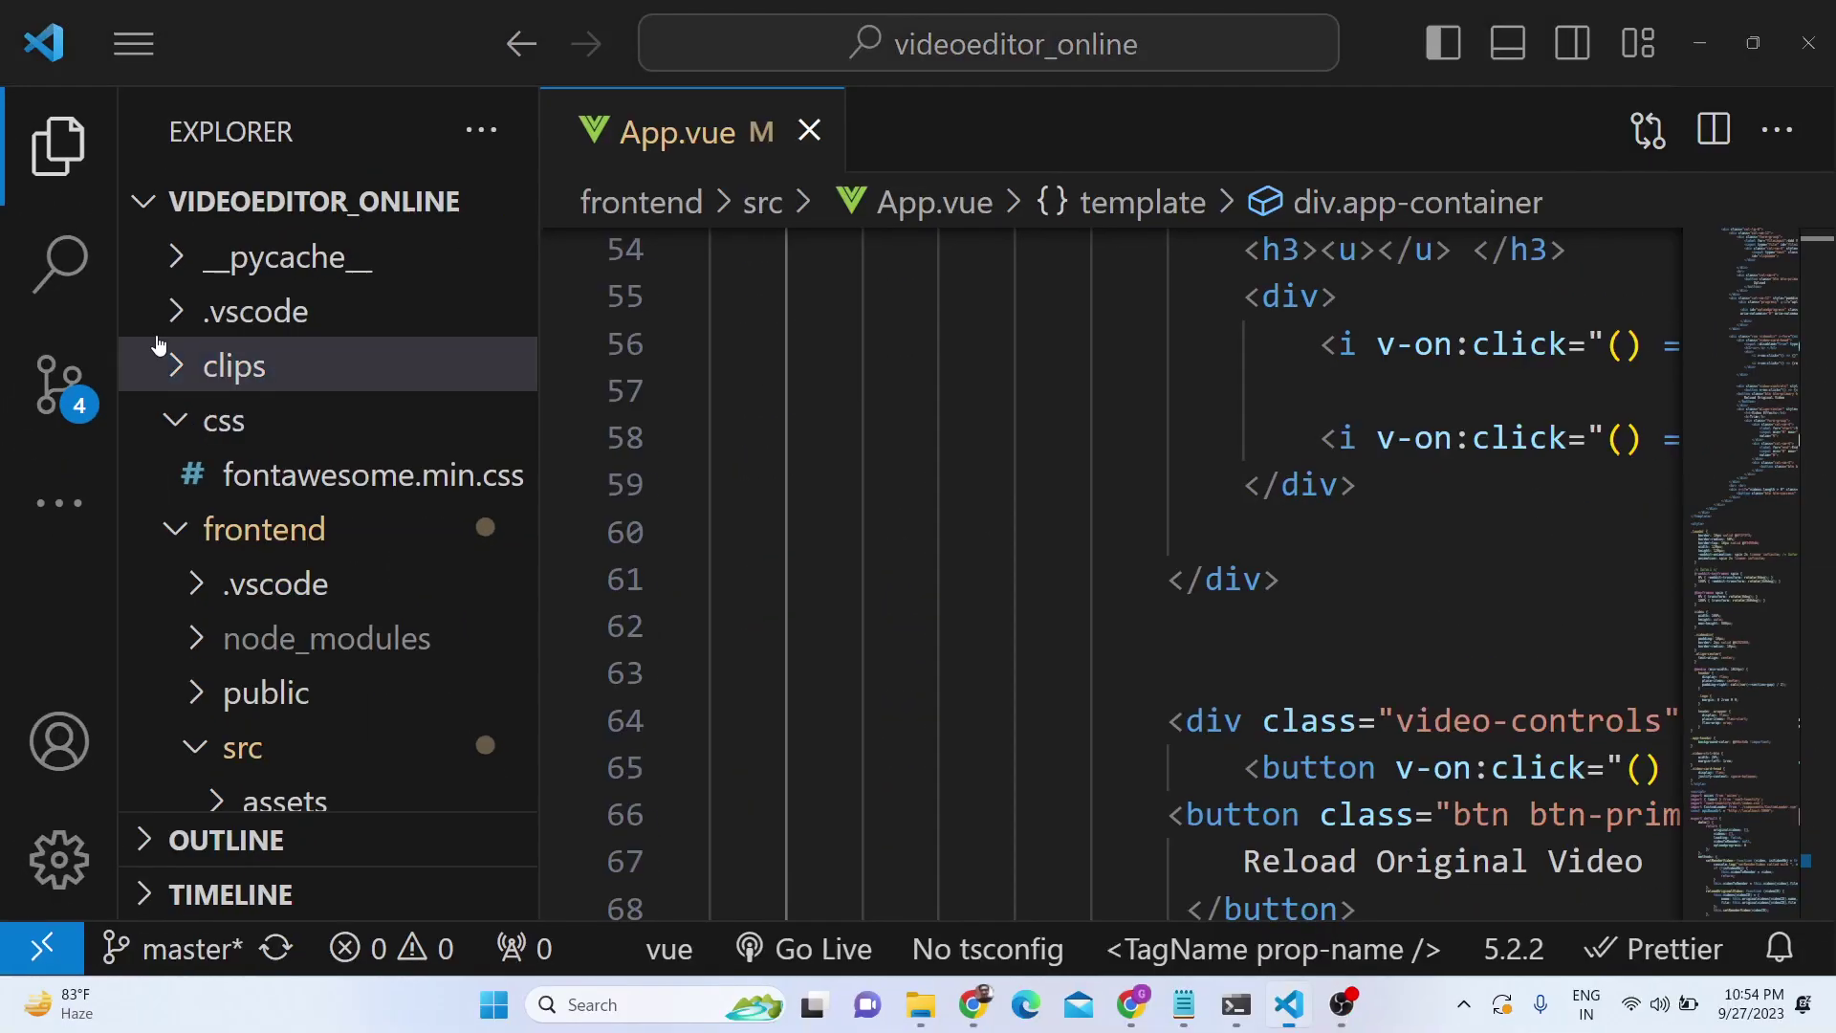
pyautogui.click(974, 1000)
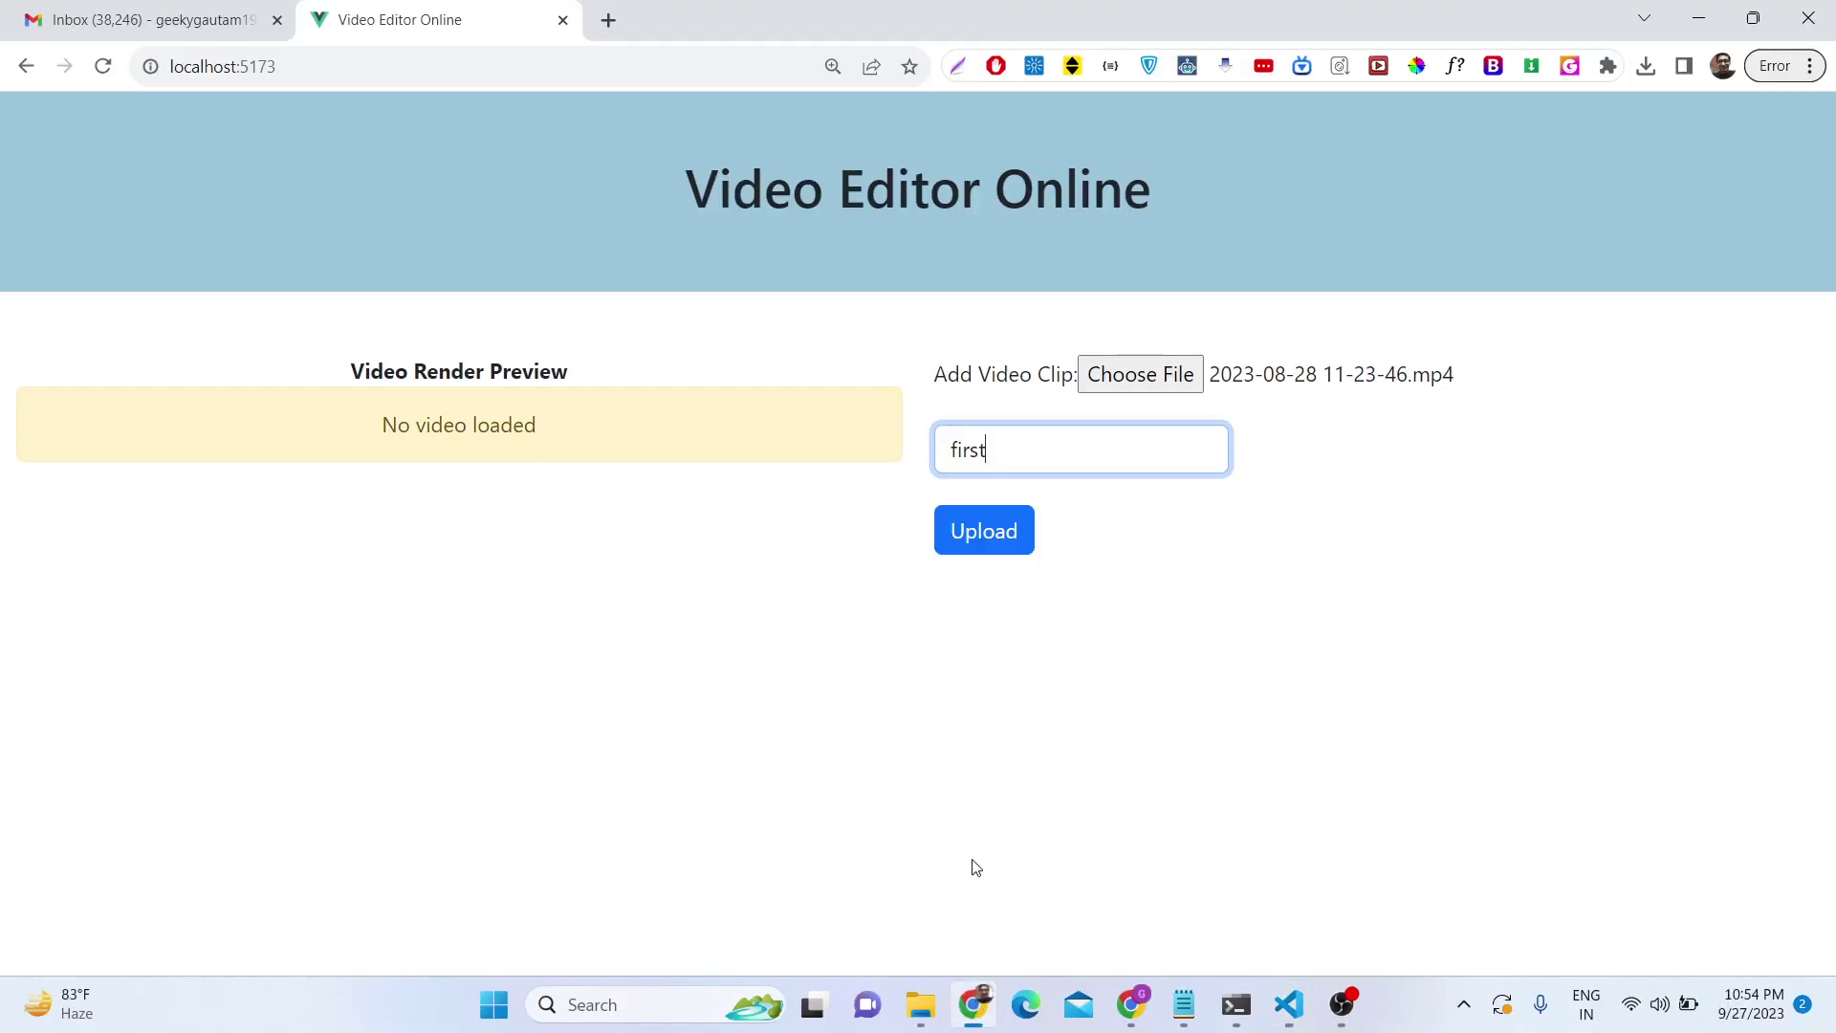
# Upload clip 'first', play its 0:16 preview jumping along the scrubber, then pause it.
pyautogui.click(957, 532)
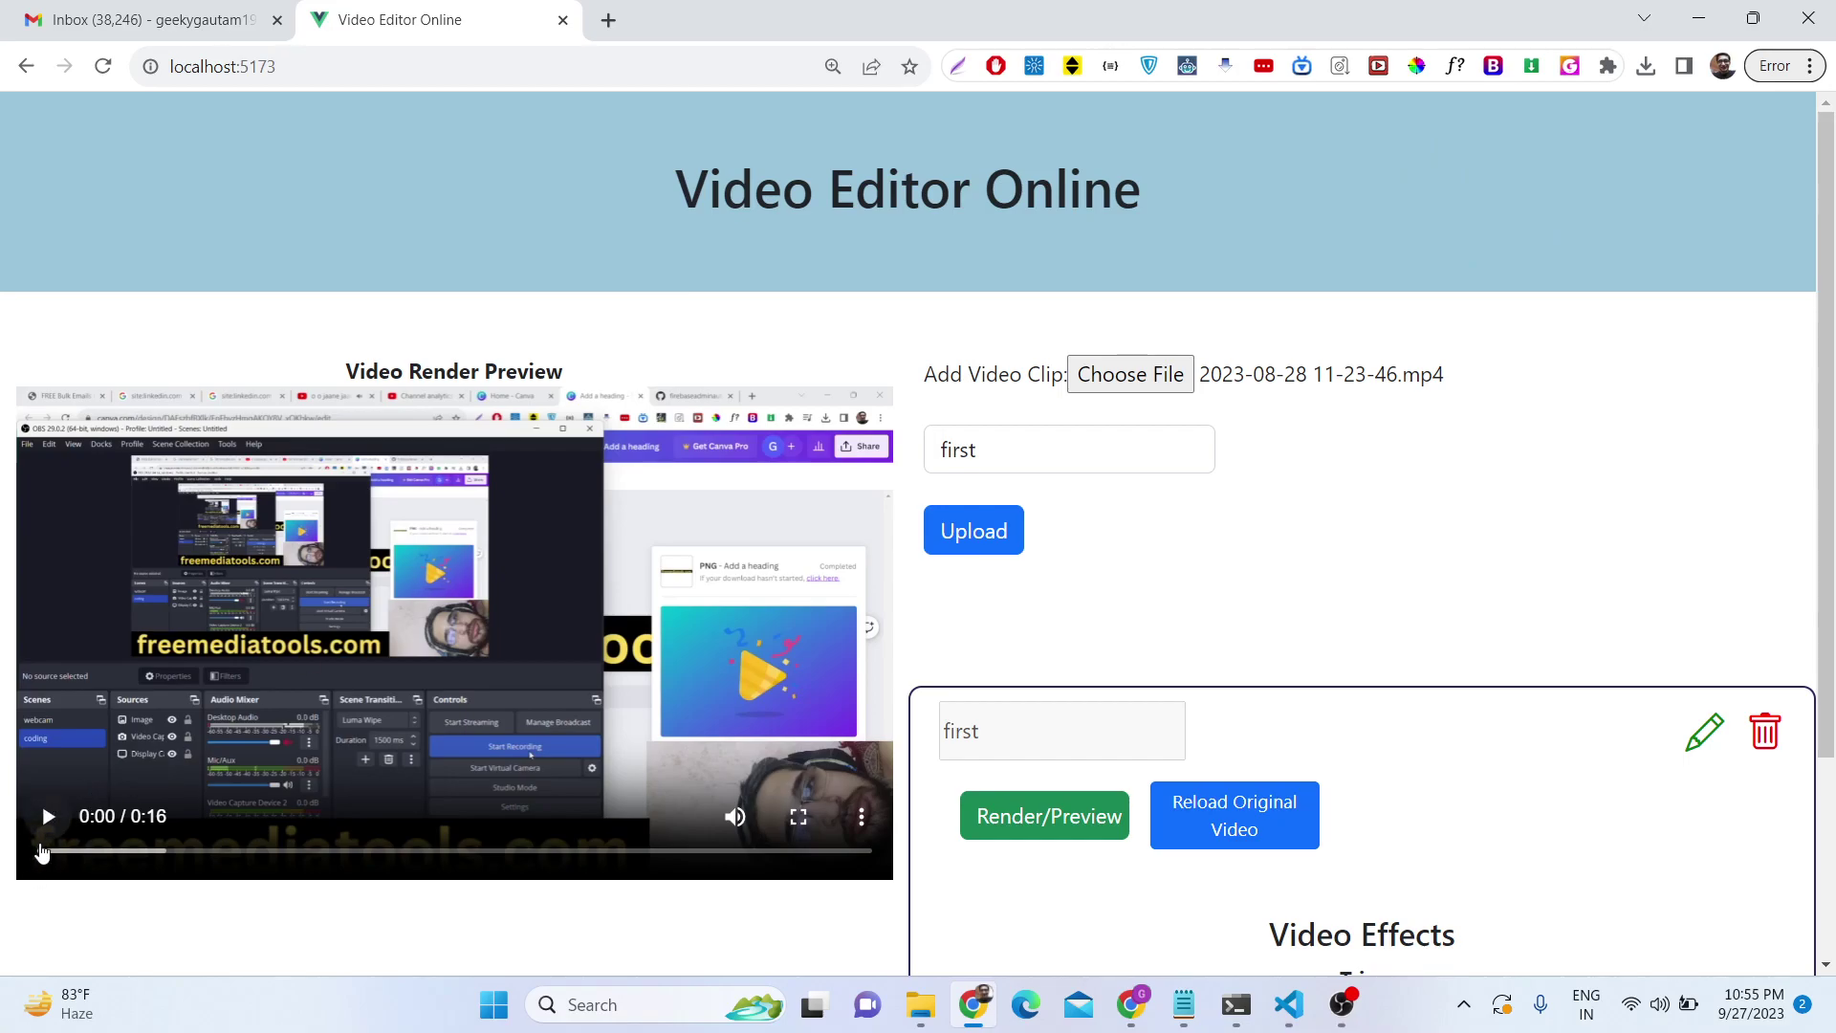
pyautogui.click(50, 821)
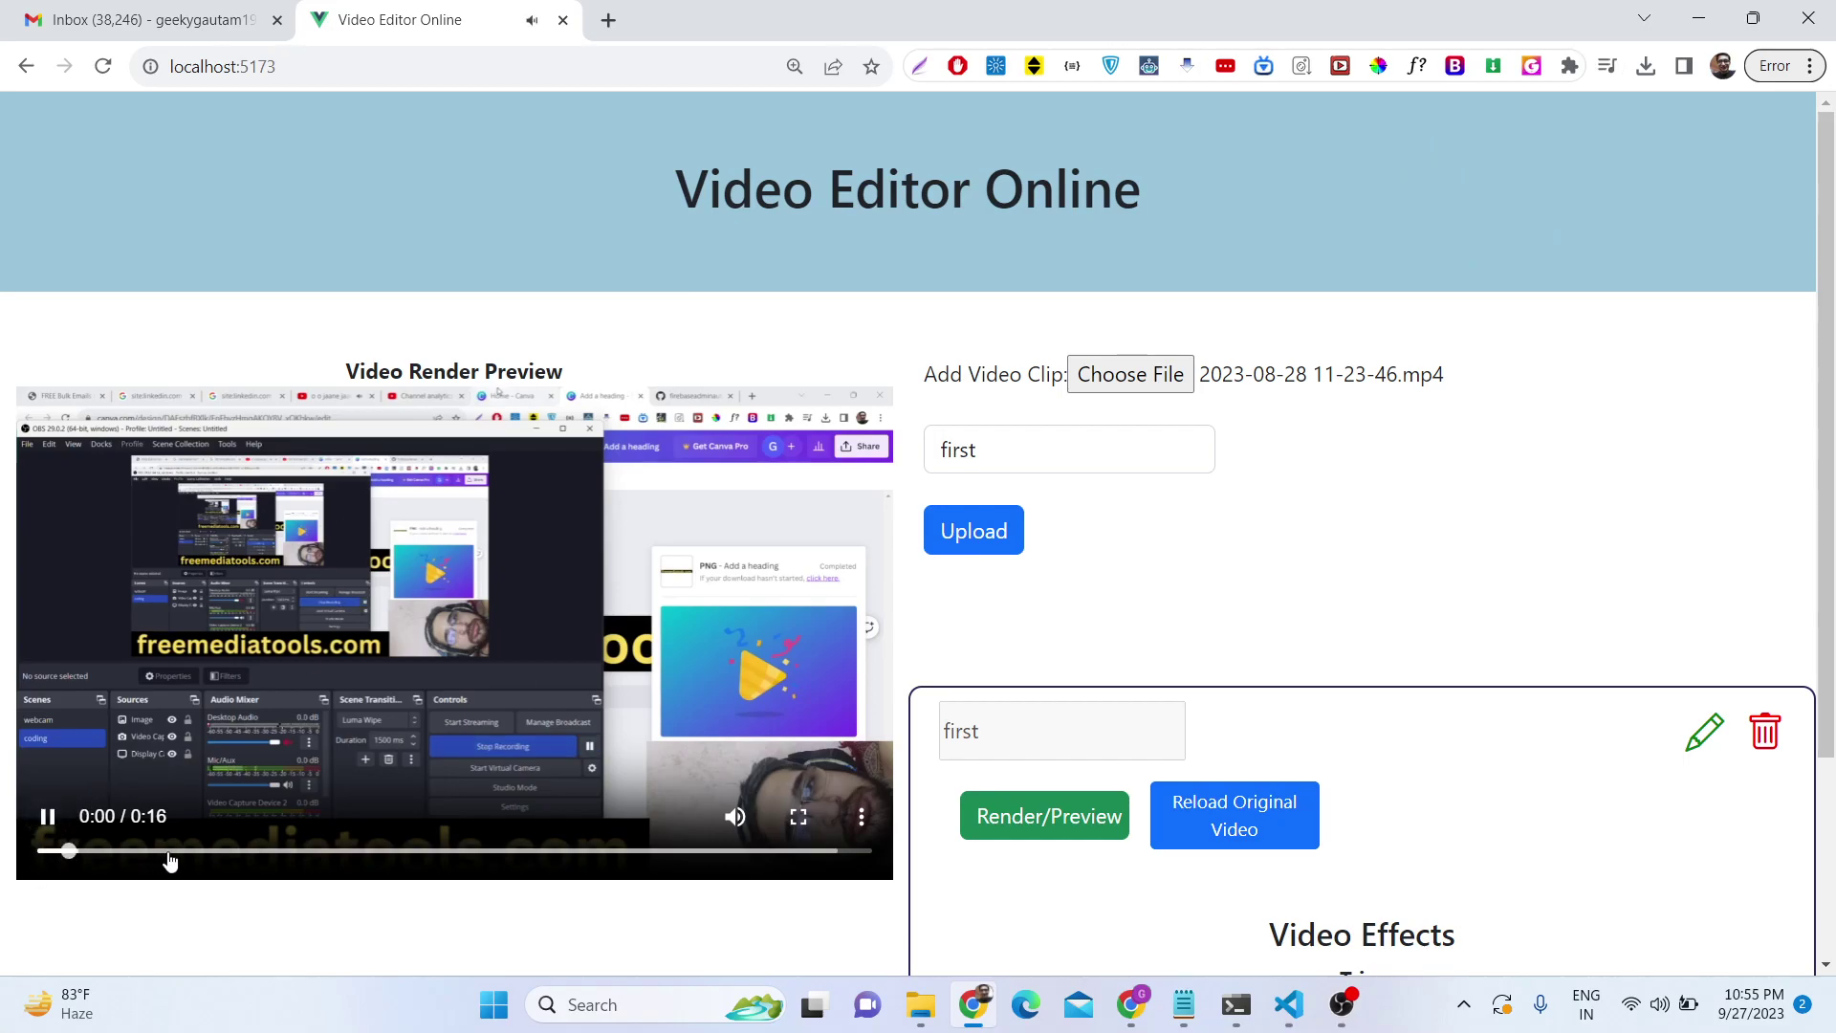
pyautogui.click(168, 858)
pyautogui.click(308, 859)
pyautogui.click(423, 858)
pyautogui.click(542, 859)
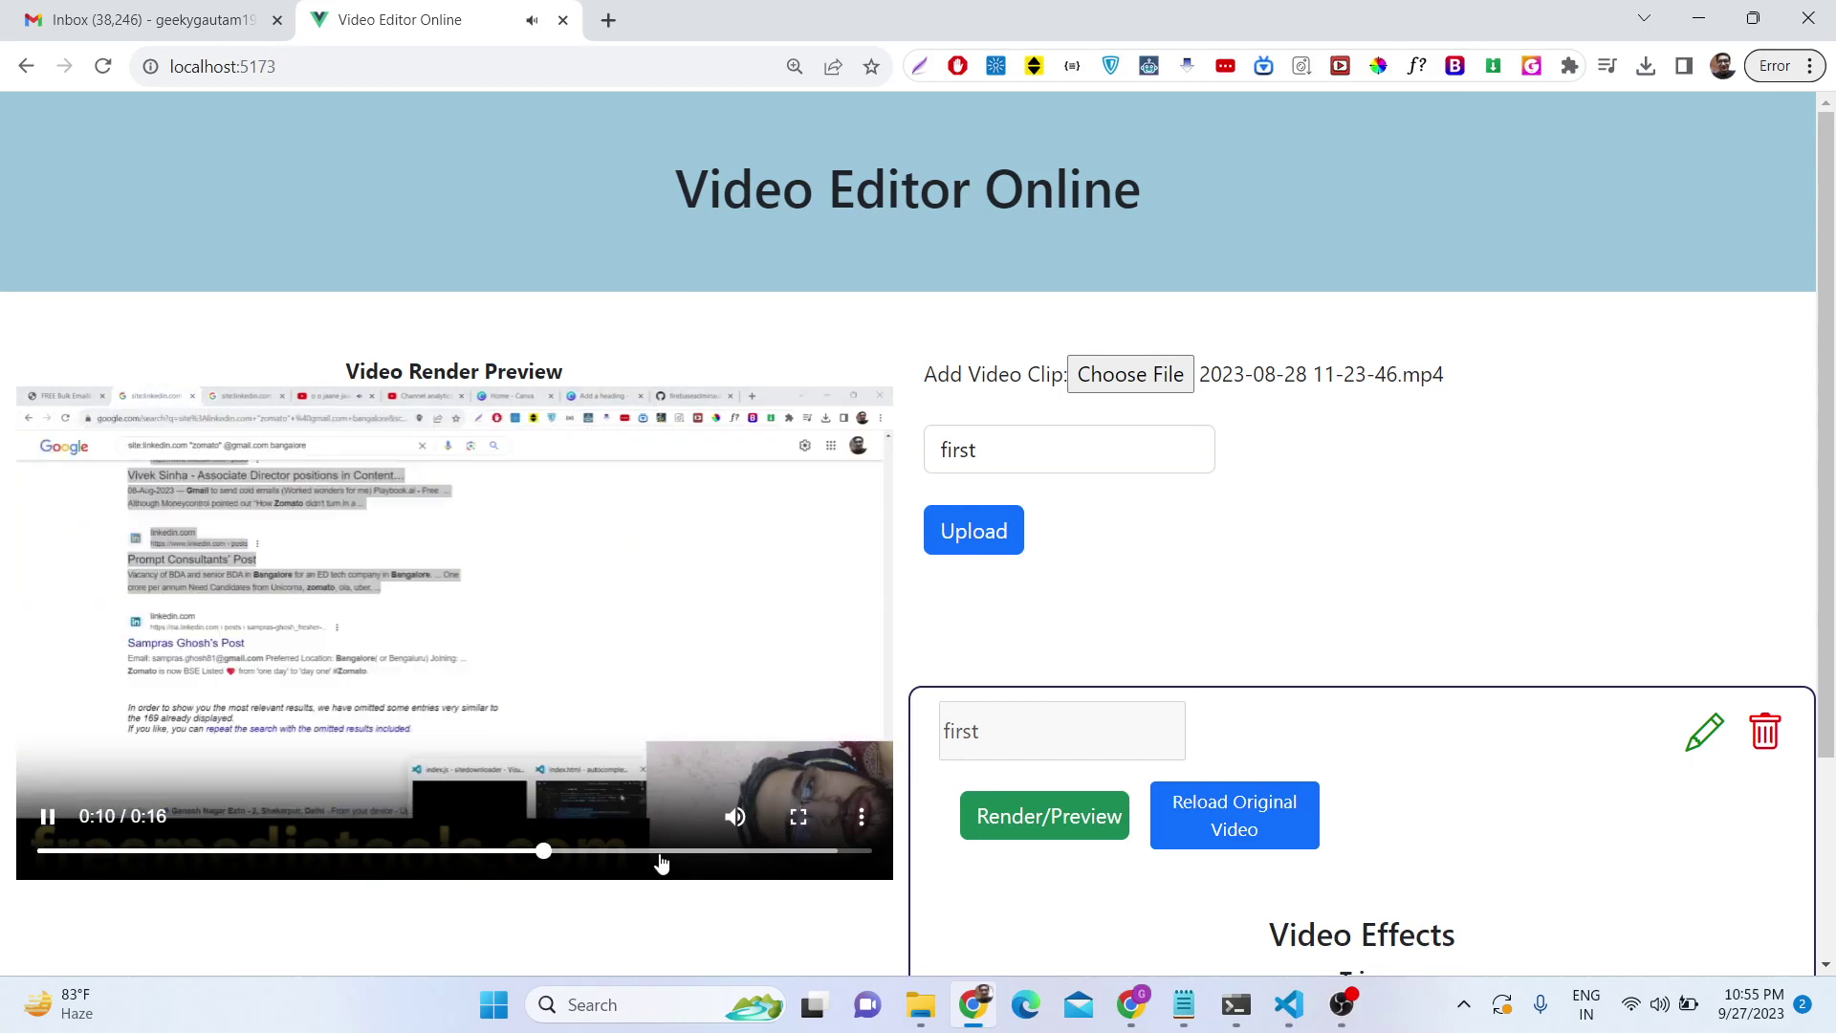
pyautogui.click(660, 859)
pyautogui.click(164, 856)
pyautogui.click(31, 828)
pyautogui.scroll(-3, 696, 789)
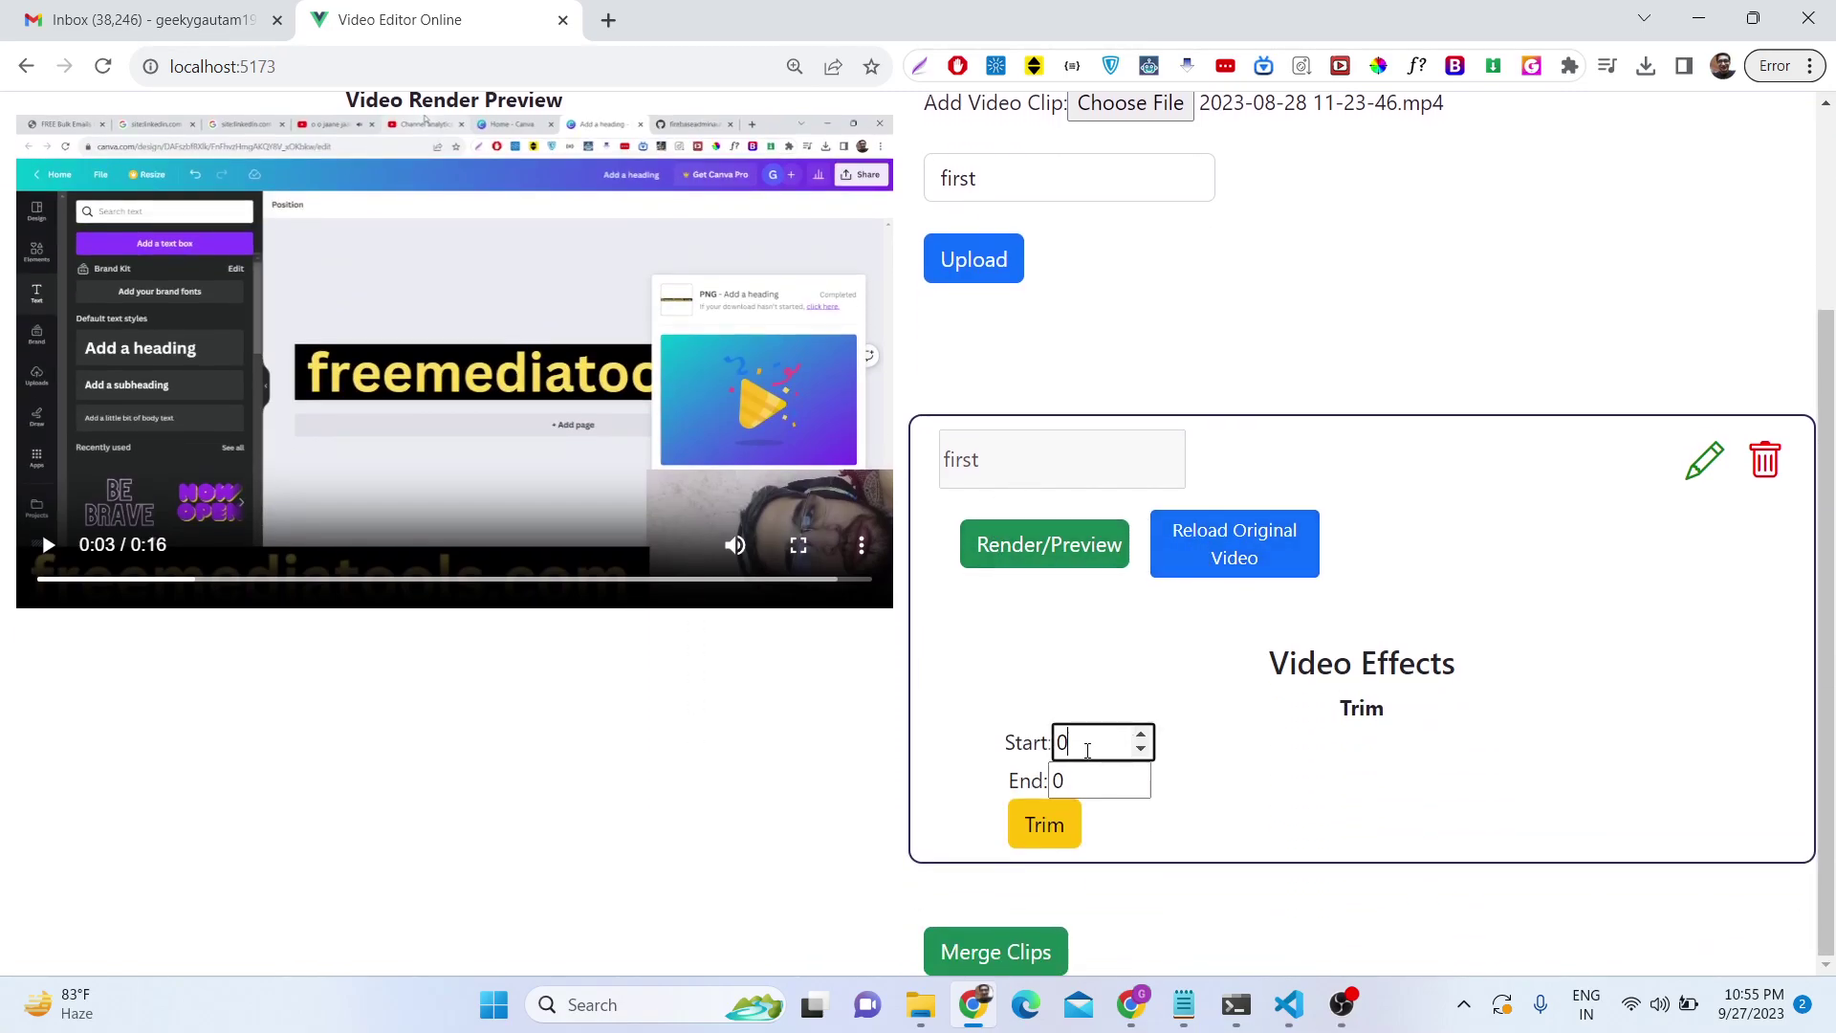
# Inspect the trim Start and End fields and highlight the trim settings.
pyautogui.click(1087, 781)
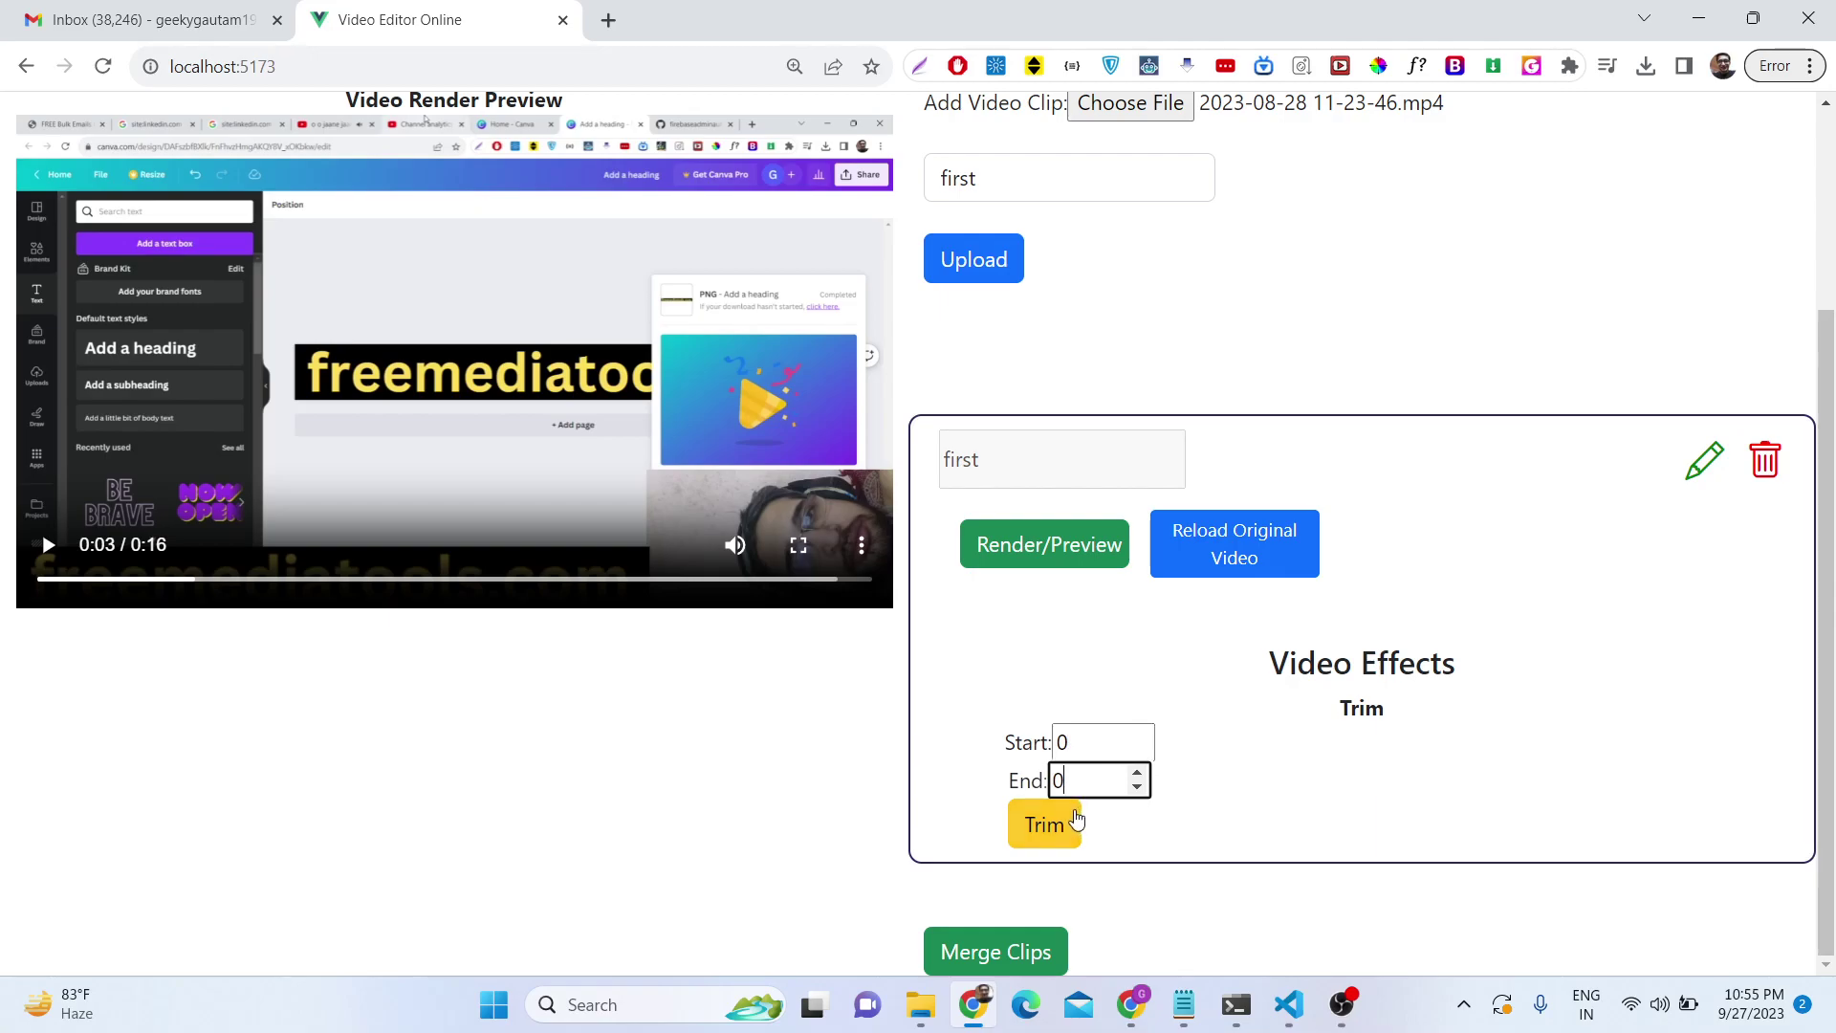
pyautogui.click(1090, 742)
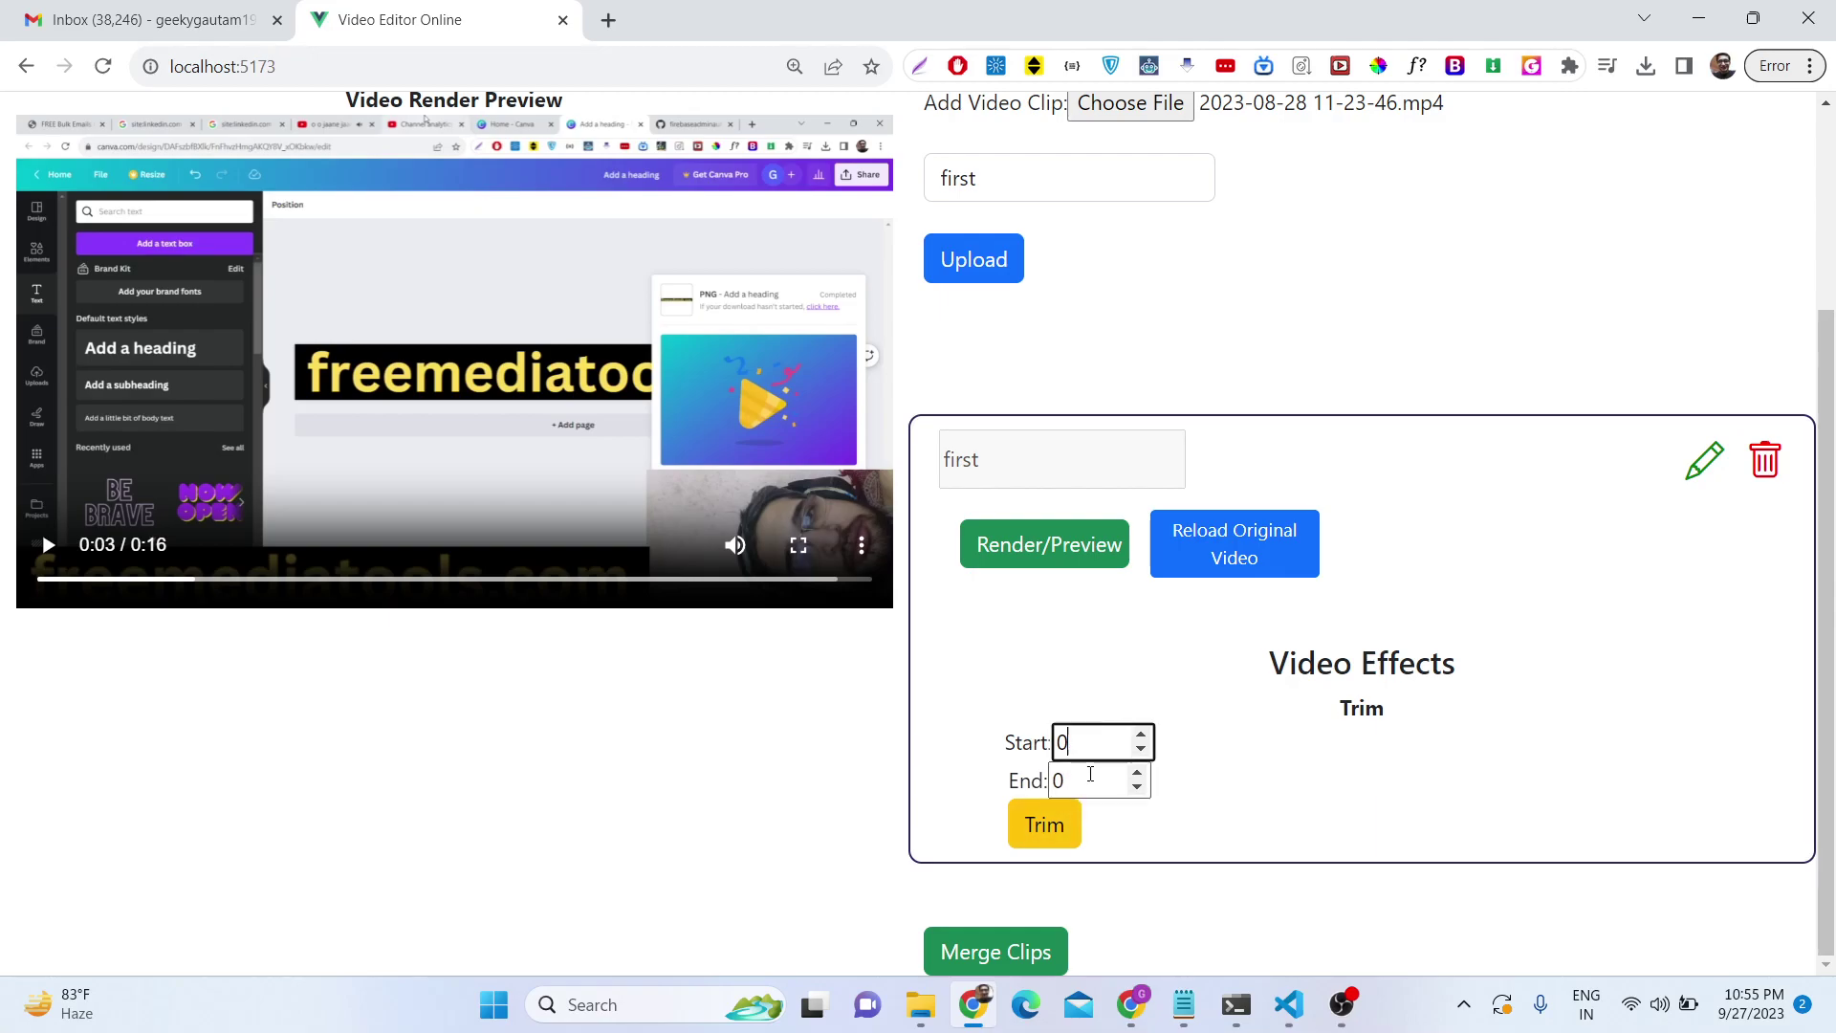
pyautogui.click(1090, 777)
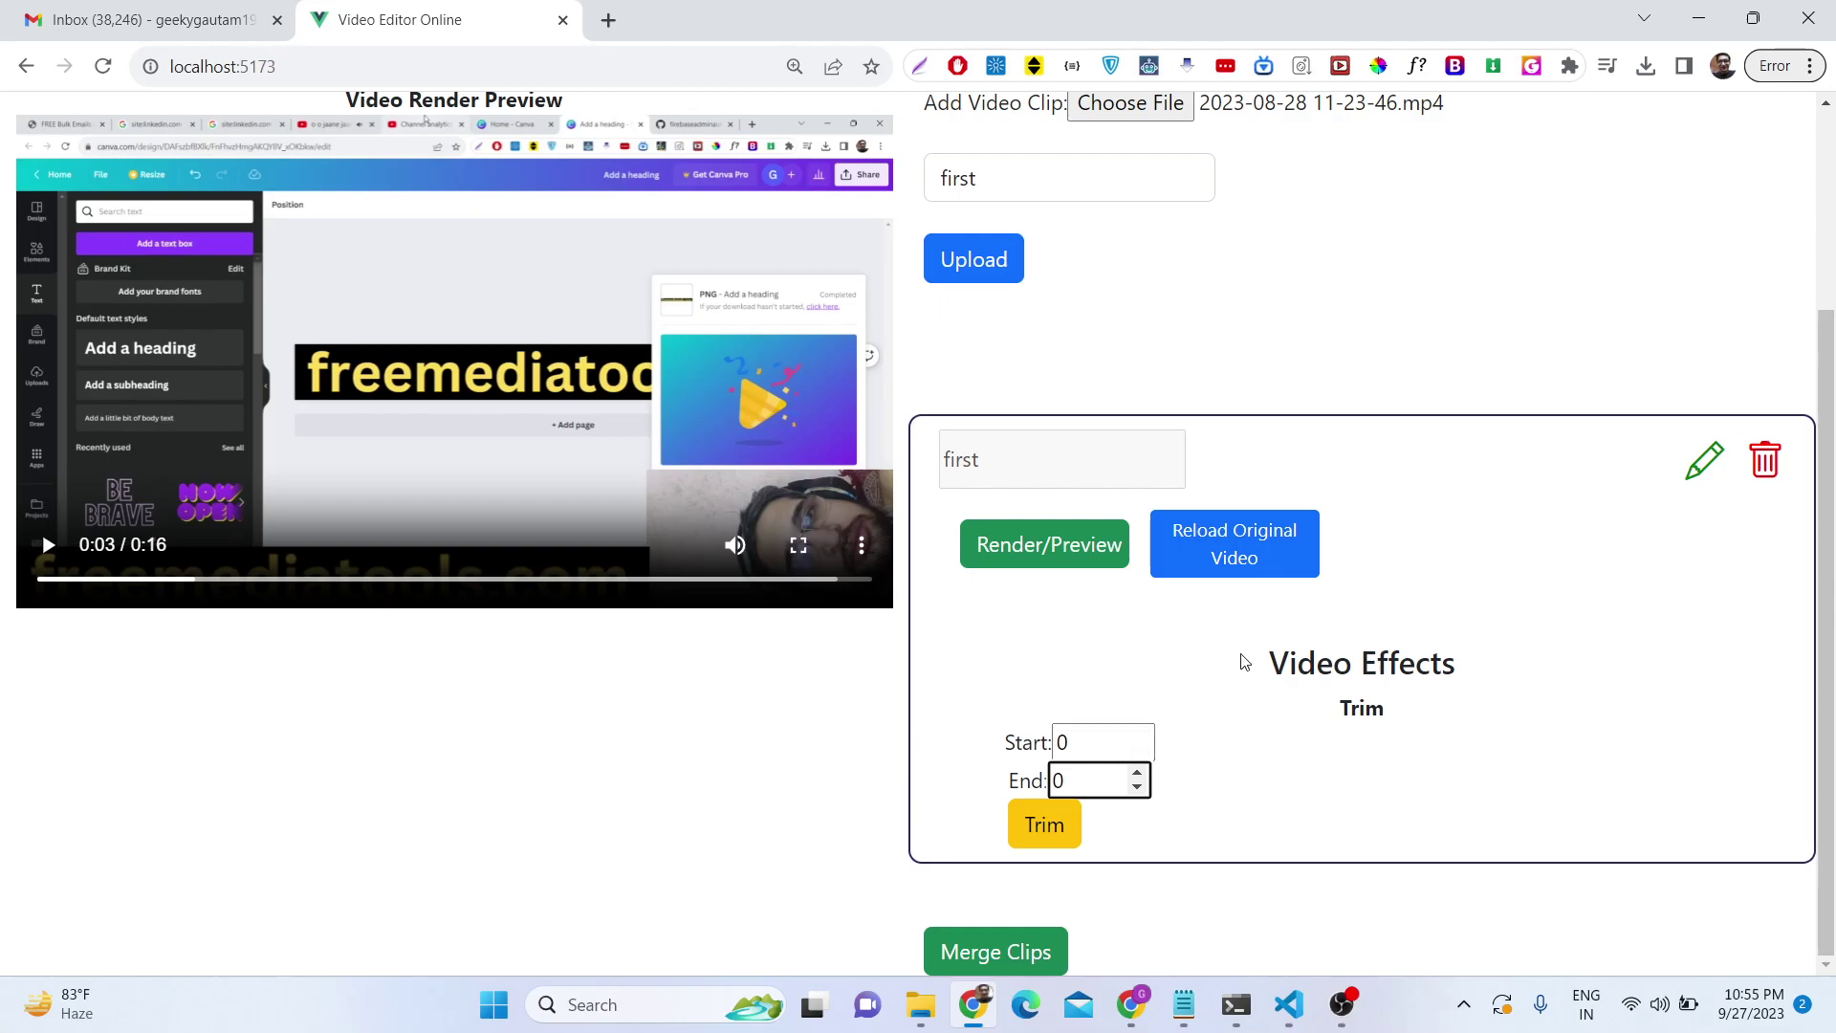
pyautogui.click(1084, 755)
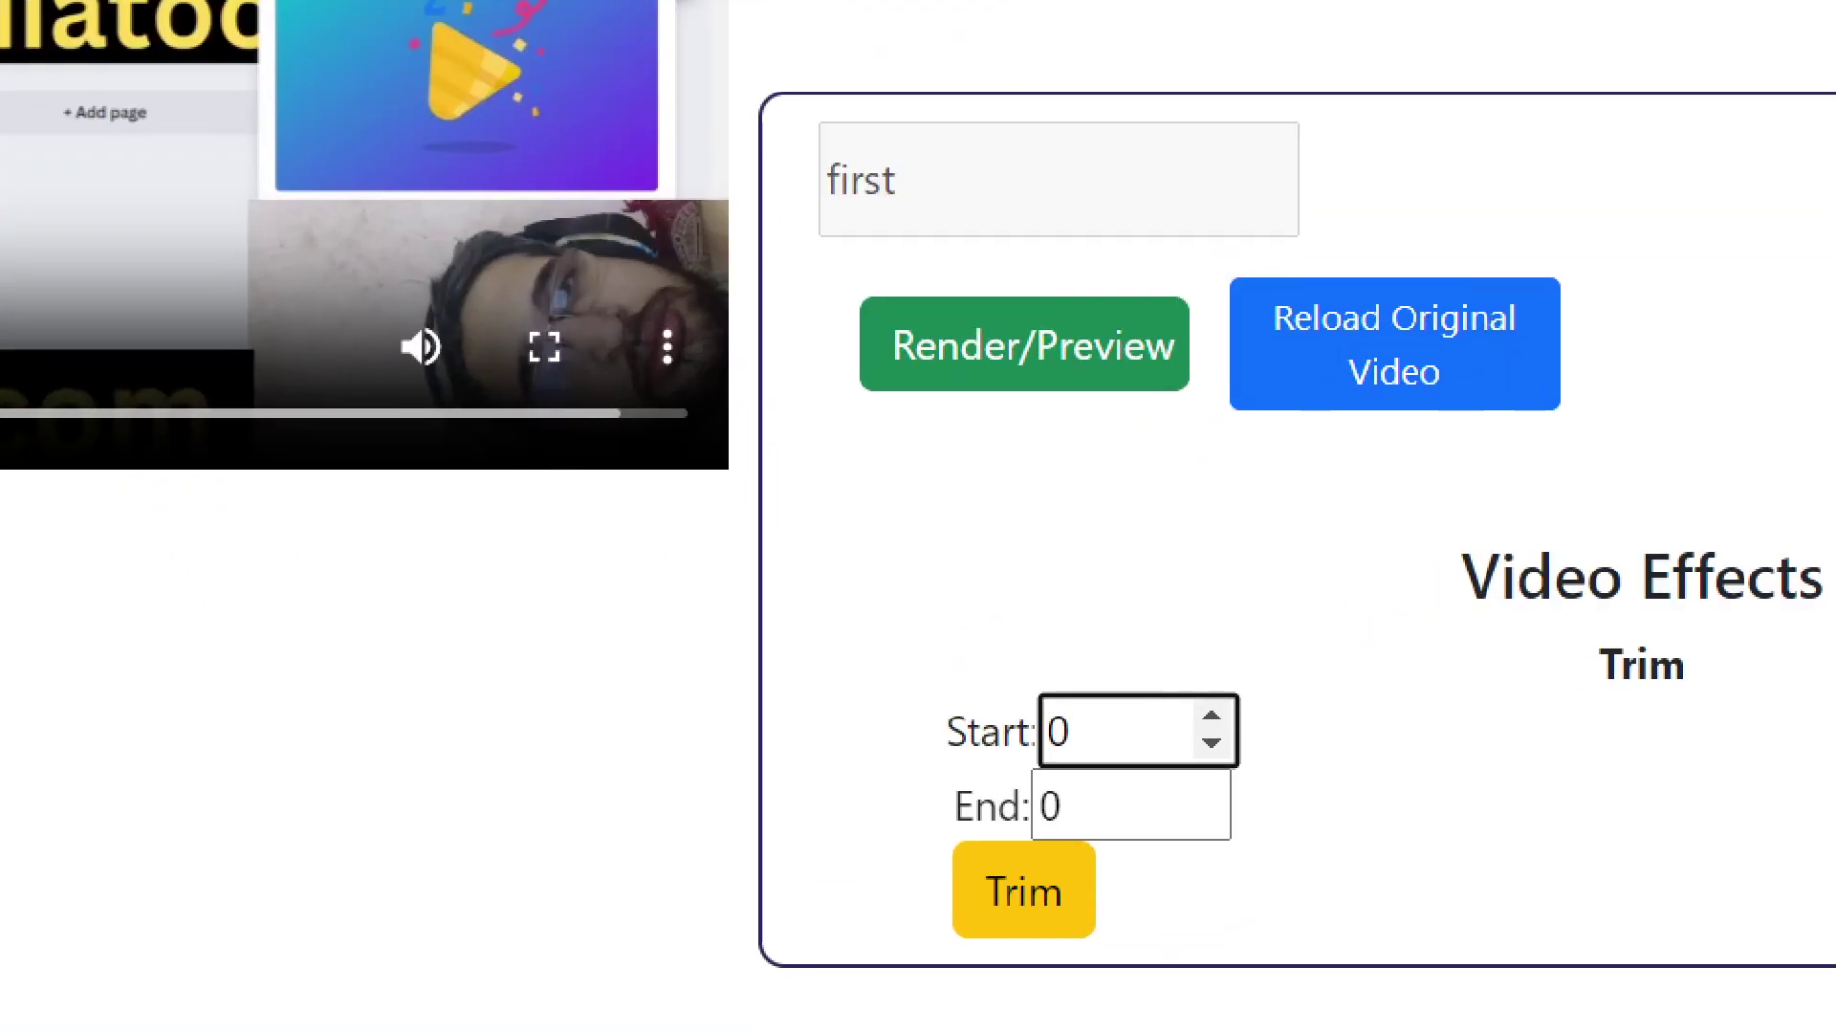
pyautogui.moveTo(954, 675); pyautogui.dragTo(1003, 854)
pyautogui.moveTo(942, 952)
pyautogui.mouseDown()
pyautogui.moveTo(1334, 884)
pyautogui.moveTo(1181, 617)
pyautogui.moveTo(851, 597)
pyautogui.mouseUp()
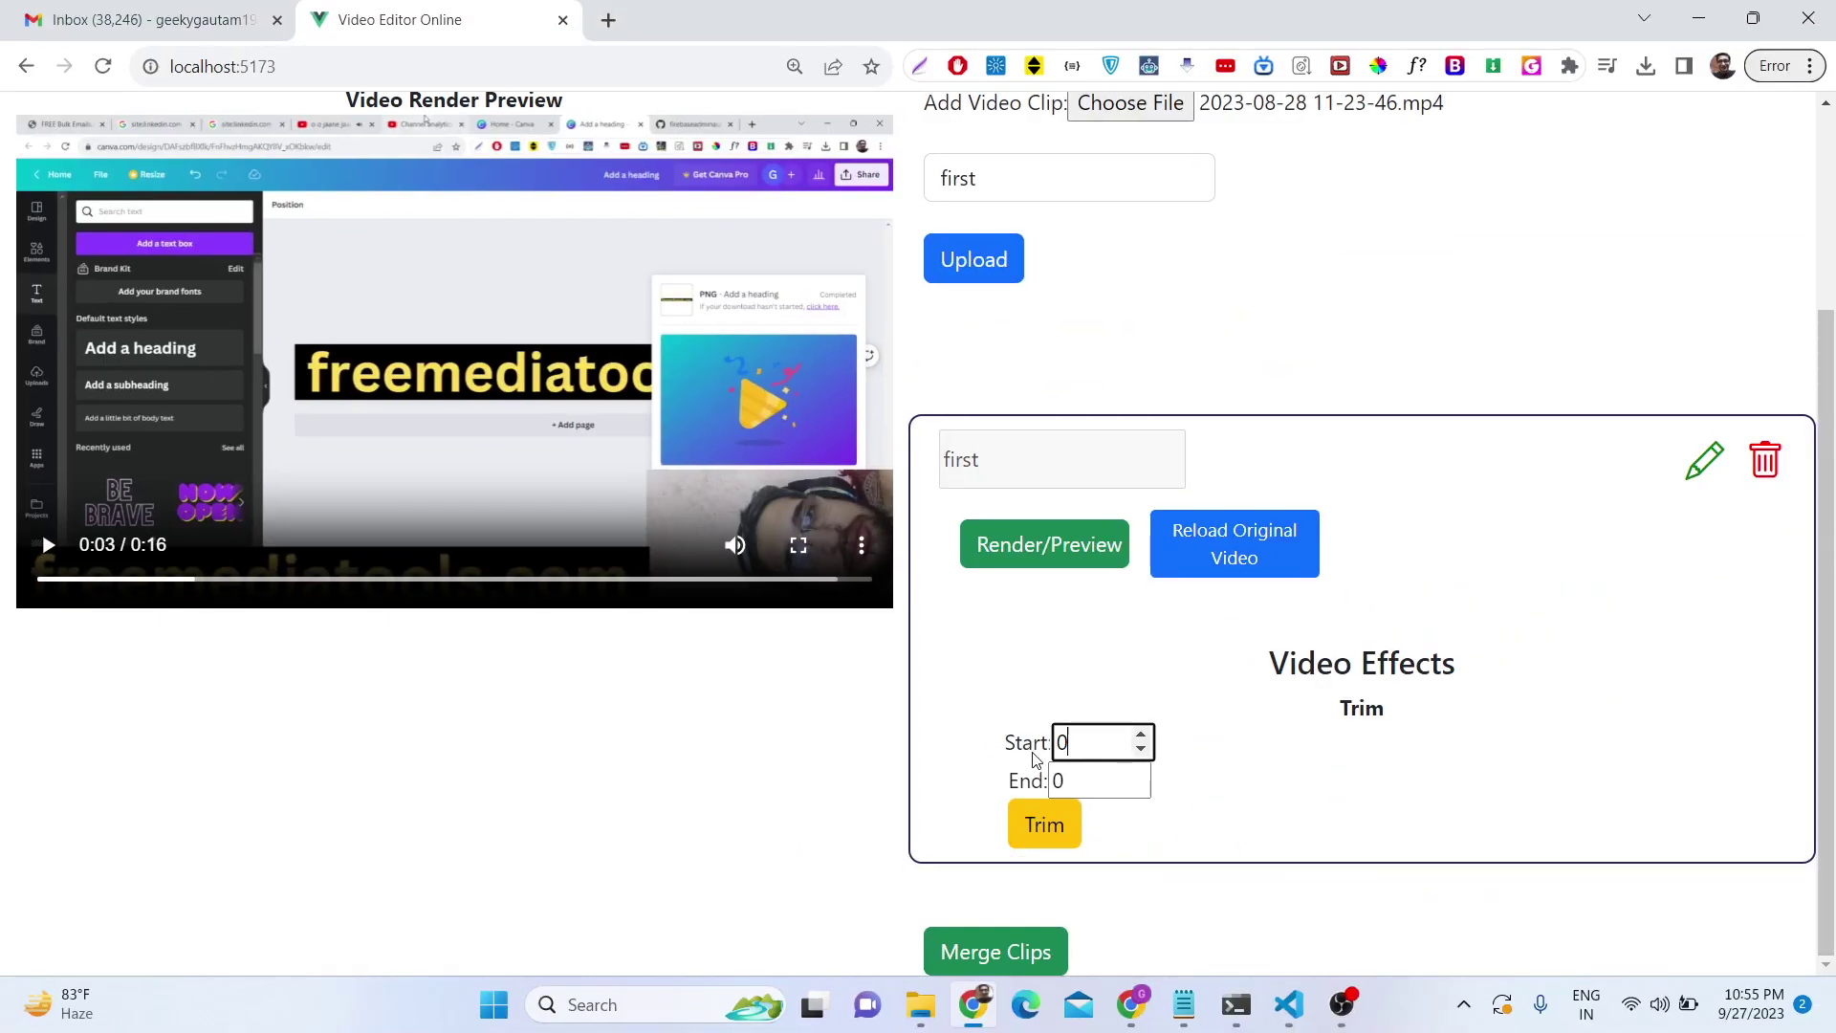
# Set the trim end to 5 and trim clip 'first' to 0–5 seconds.
pyautogui.click(1075, 782)
pyautogui.doubleClick(1076, 777)
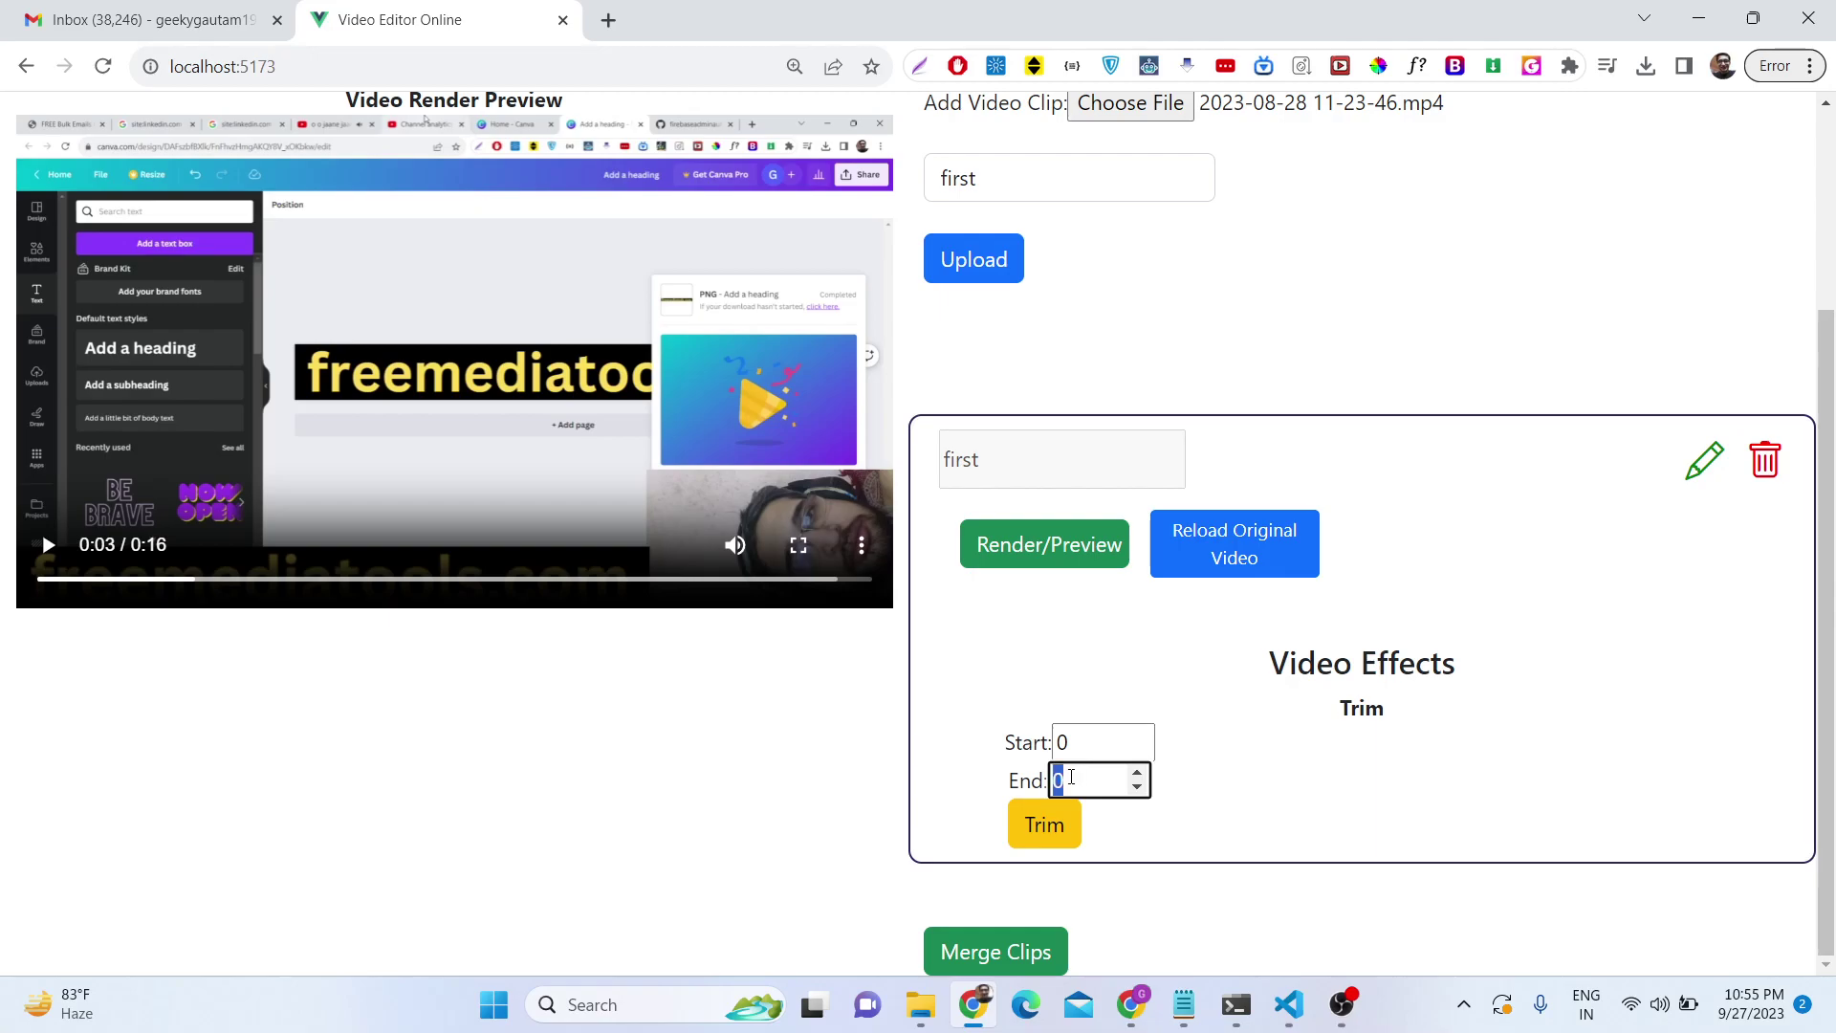
pyautogui.write('5')
pyautogui.click(1034, 833)
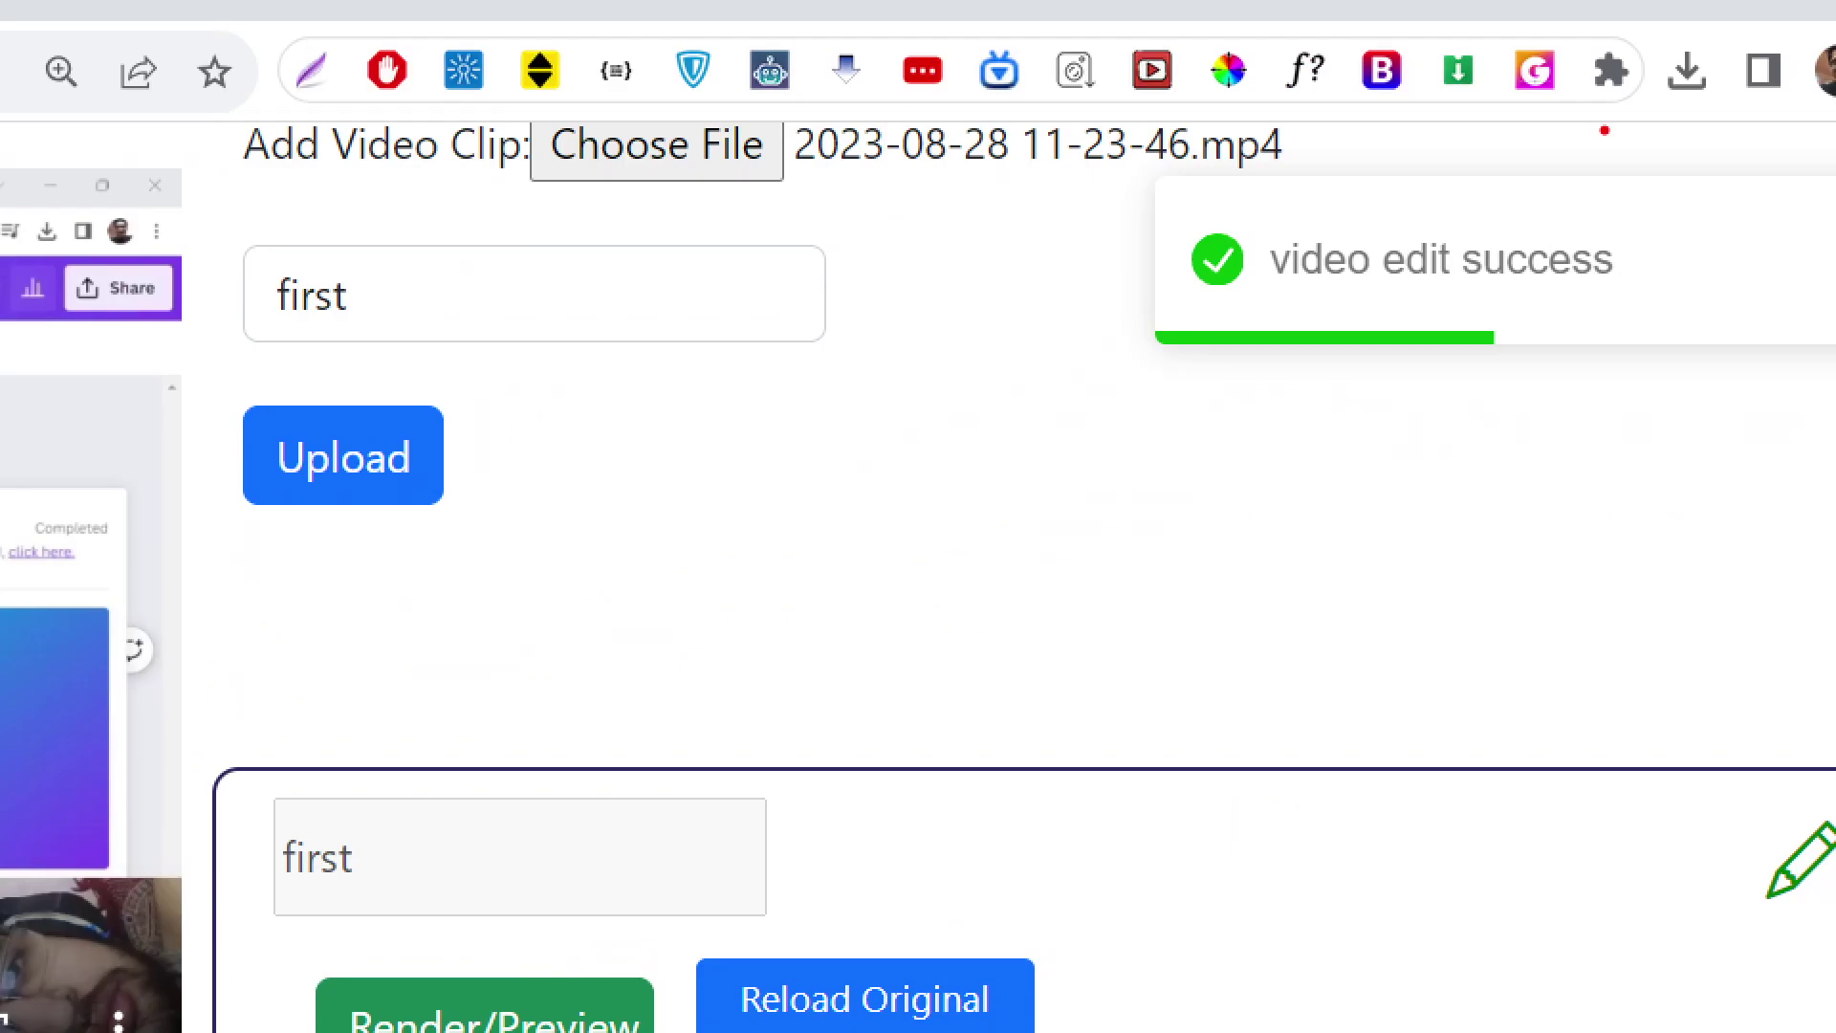
pyautogui.moveTo(1112, 81)
pyautogui.mouseDown()
pyautogui.moveTo(1119, 134)
pyautogui.moveTo(1631, 528)
pyautogui.moveTo(1616, 139)
pyautogui.moveTo(1135, 141)
pyautogui.mouseUp()
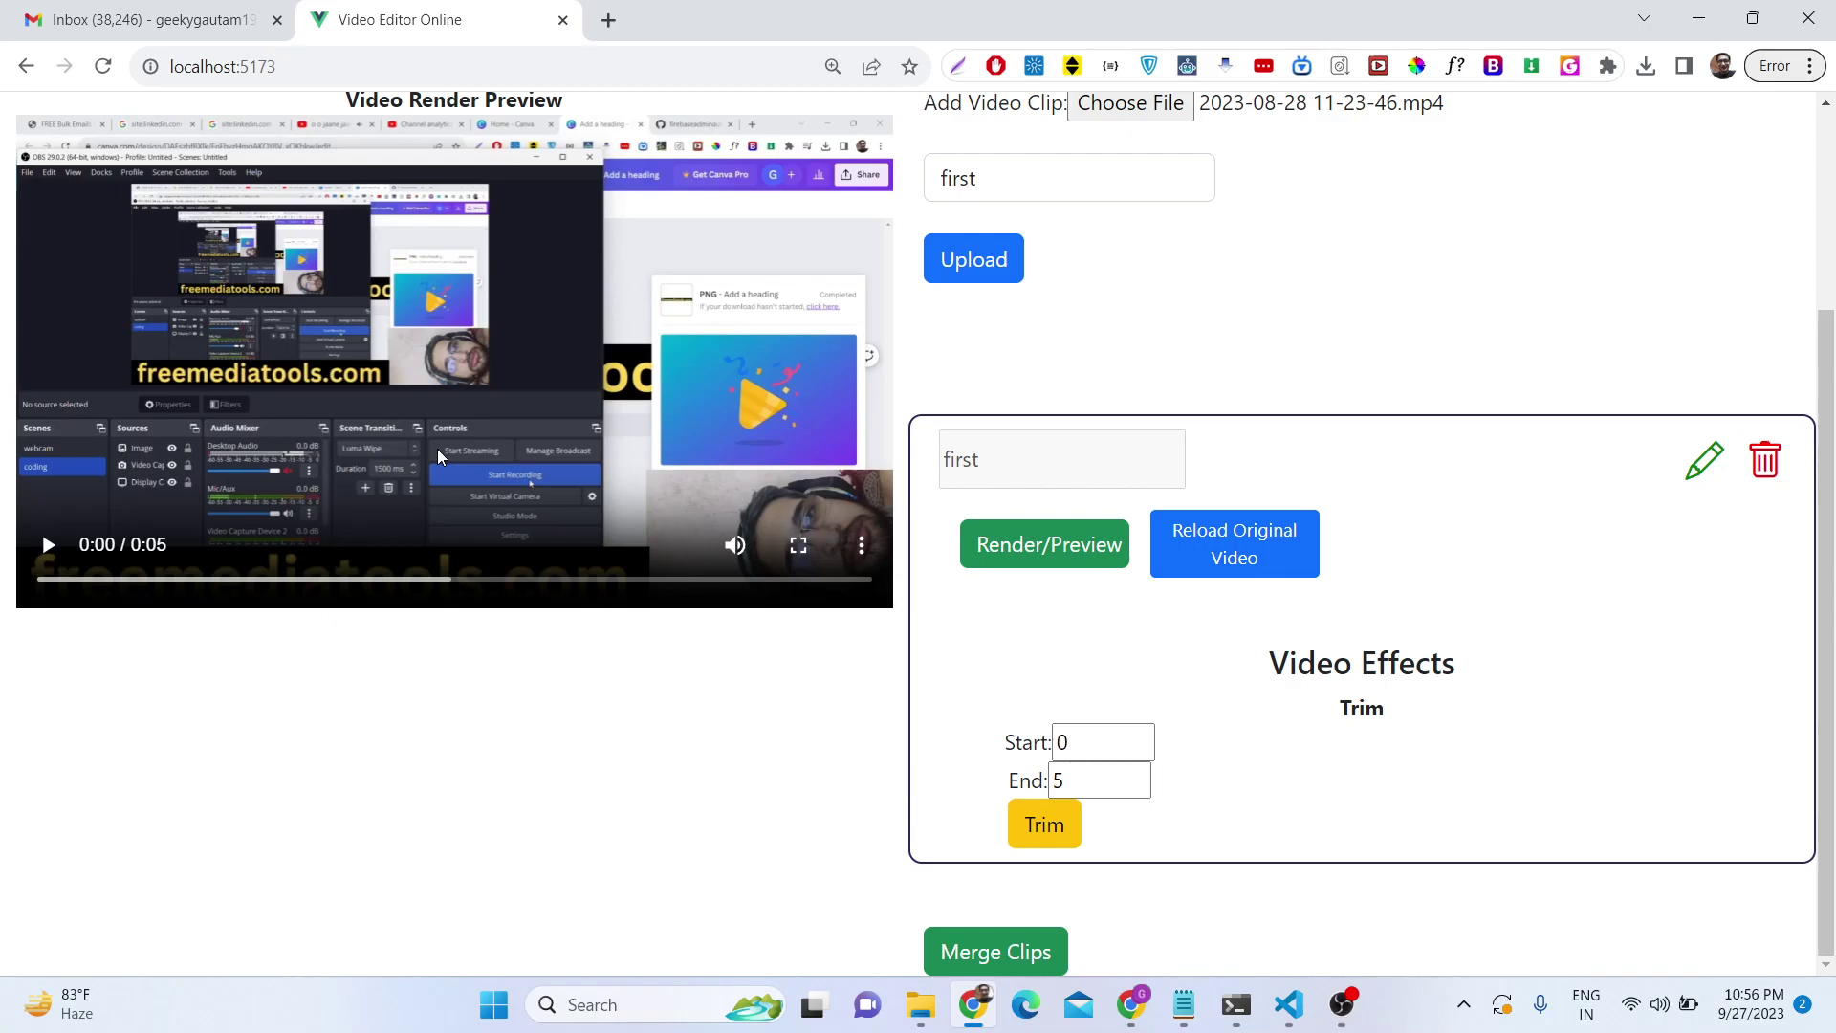
# Glance at the code editor, then open ffmpeg.org in a new browser tab.
pyautogui.click(1289, 1004)
pyautogui.scroll(-5, 277, 521)
pyautogui.scroll(5, 301, 526)
pyautogui.hotkey('alt', 'Tab')
pyautogui.click(608, 20)
pyautogui.write('ffmpeg.org')
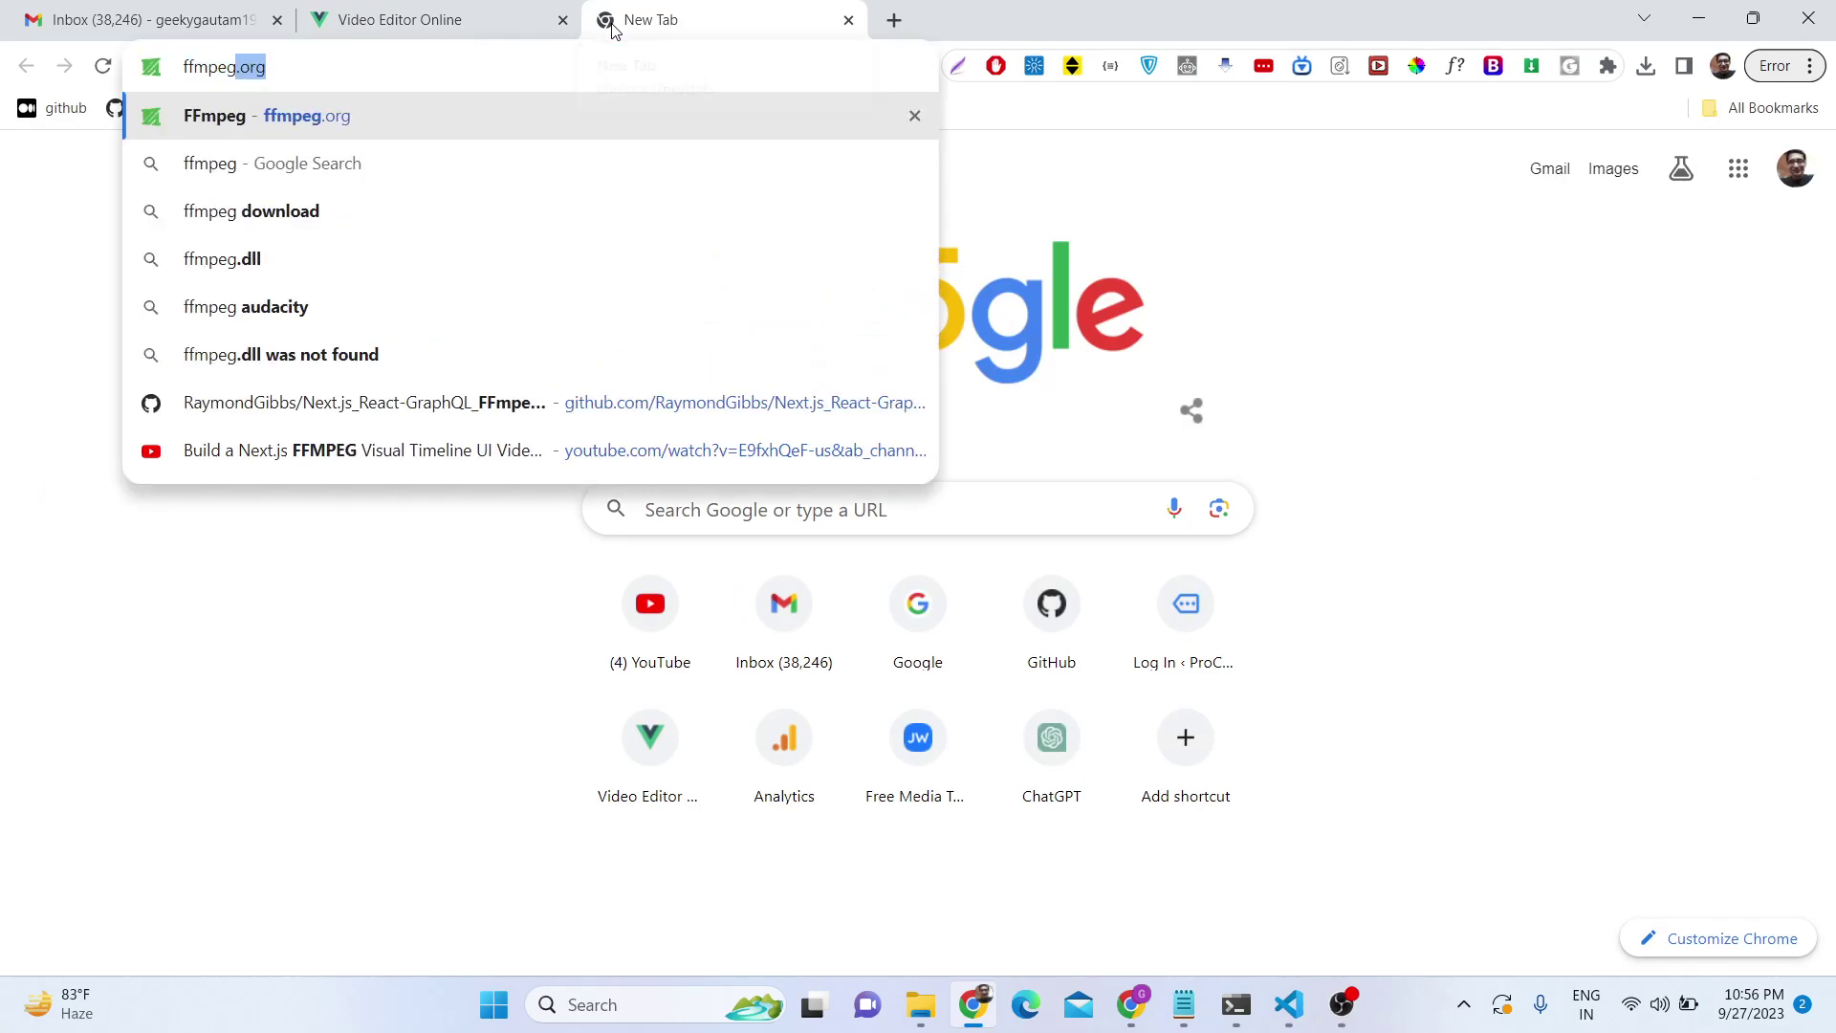
pyautogui.press('Return')
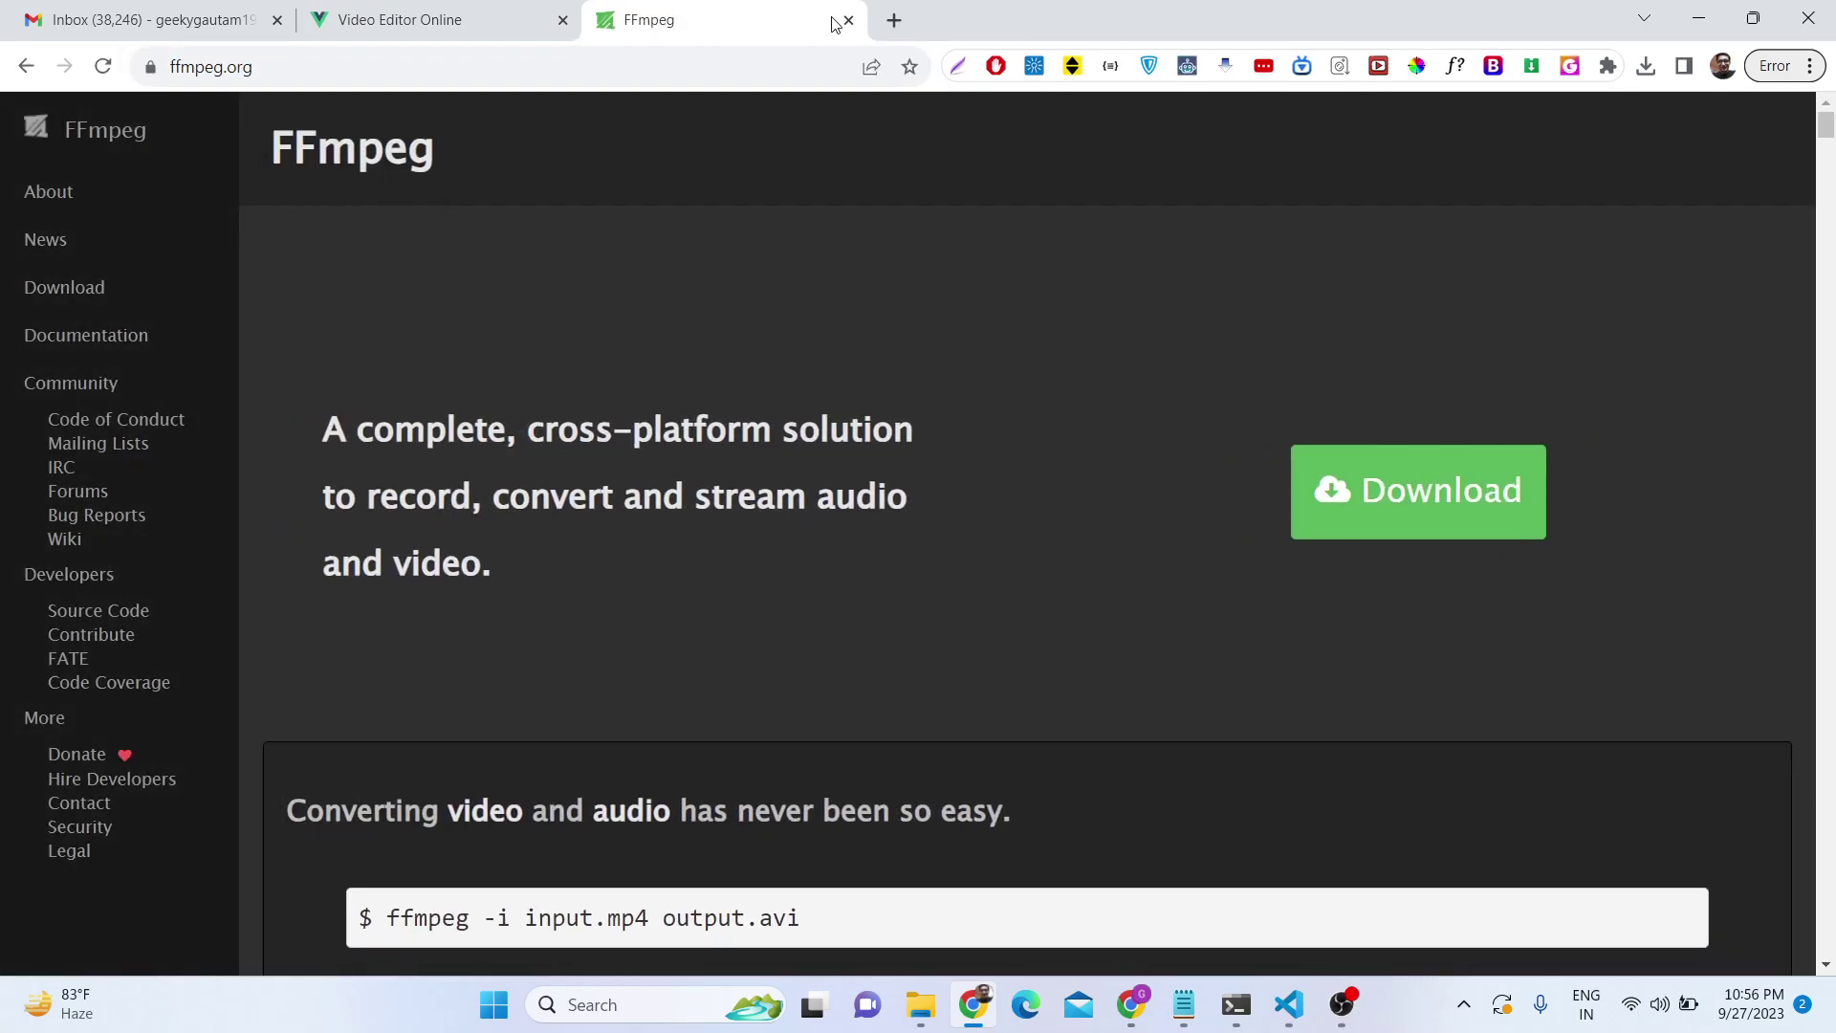
# Search the web for moviepy and browse its PyPI page.
pyautogui.click(903, 23)
pyautogui.write('moviepy')
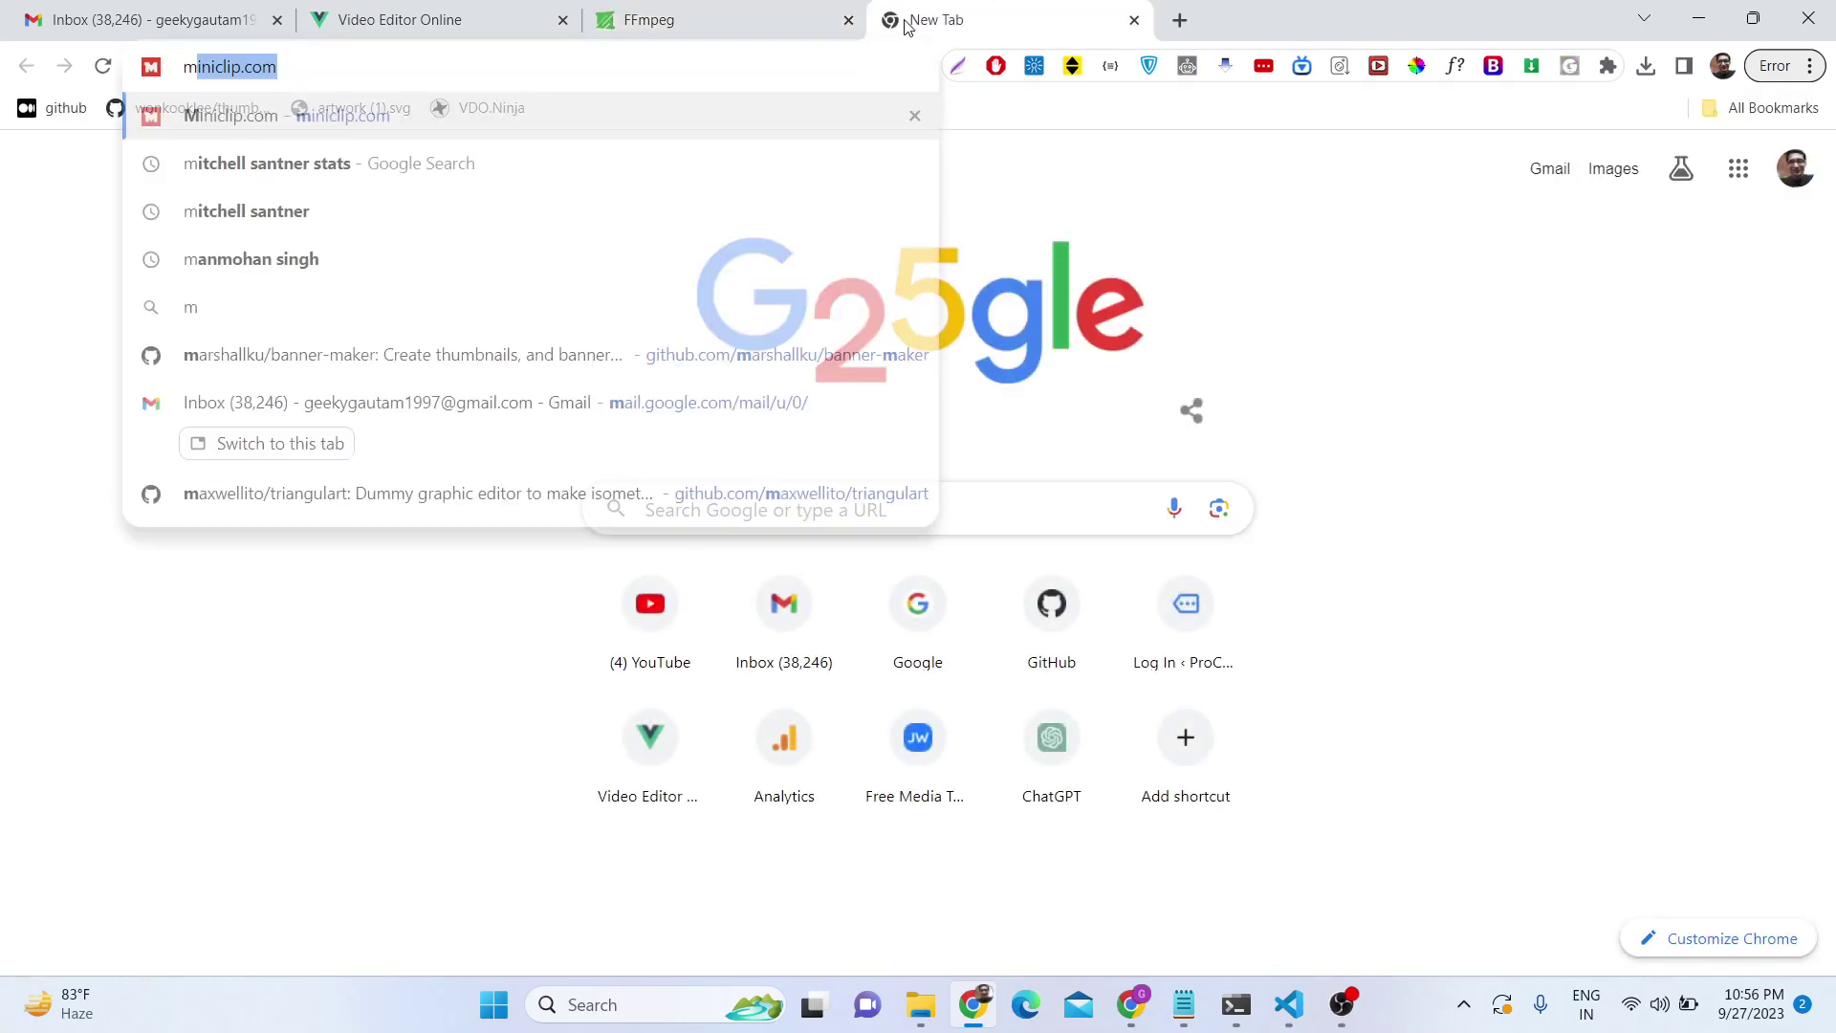
pyautogui.press('Return')
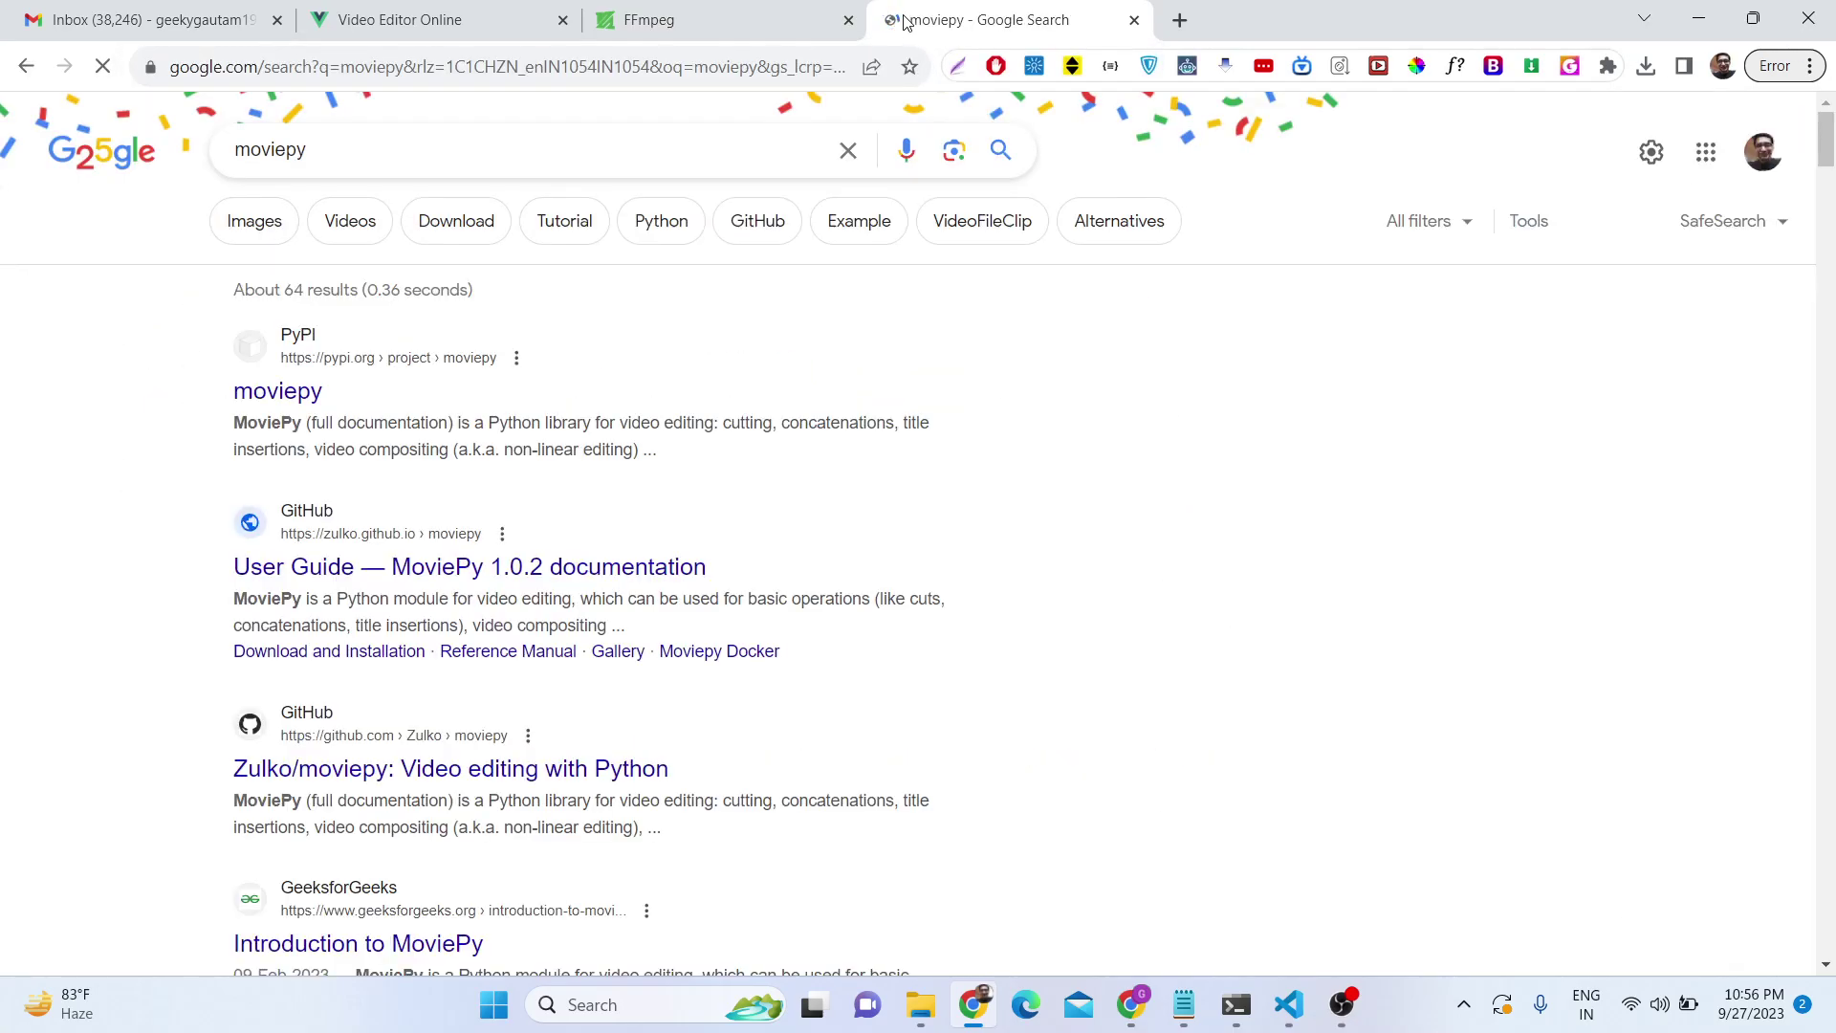
pyautogui.click(278, 400)
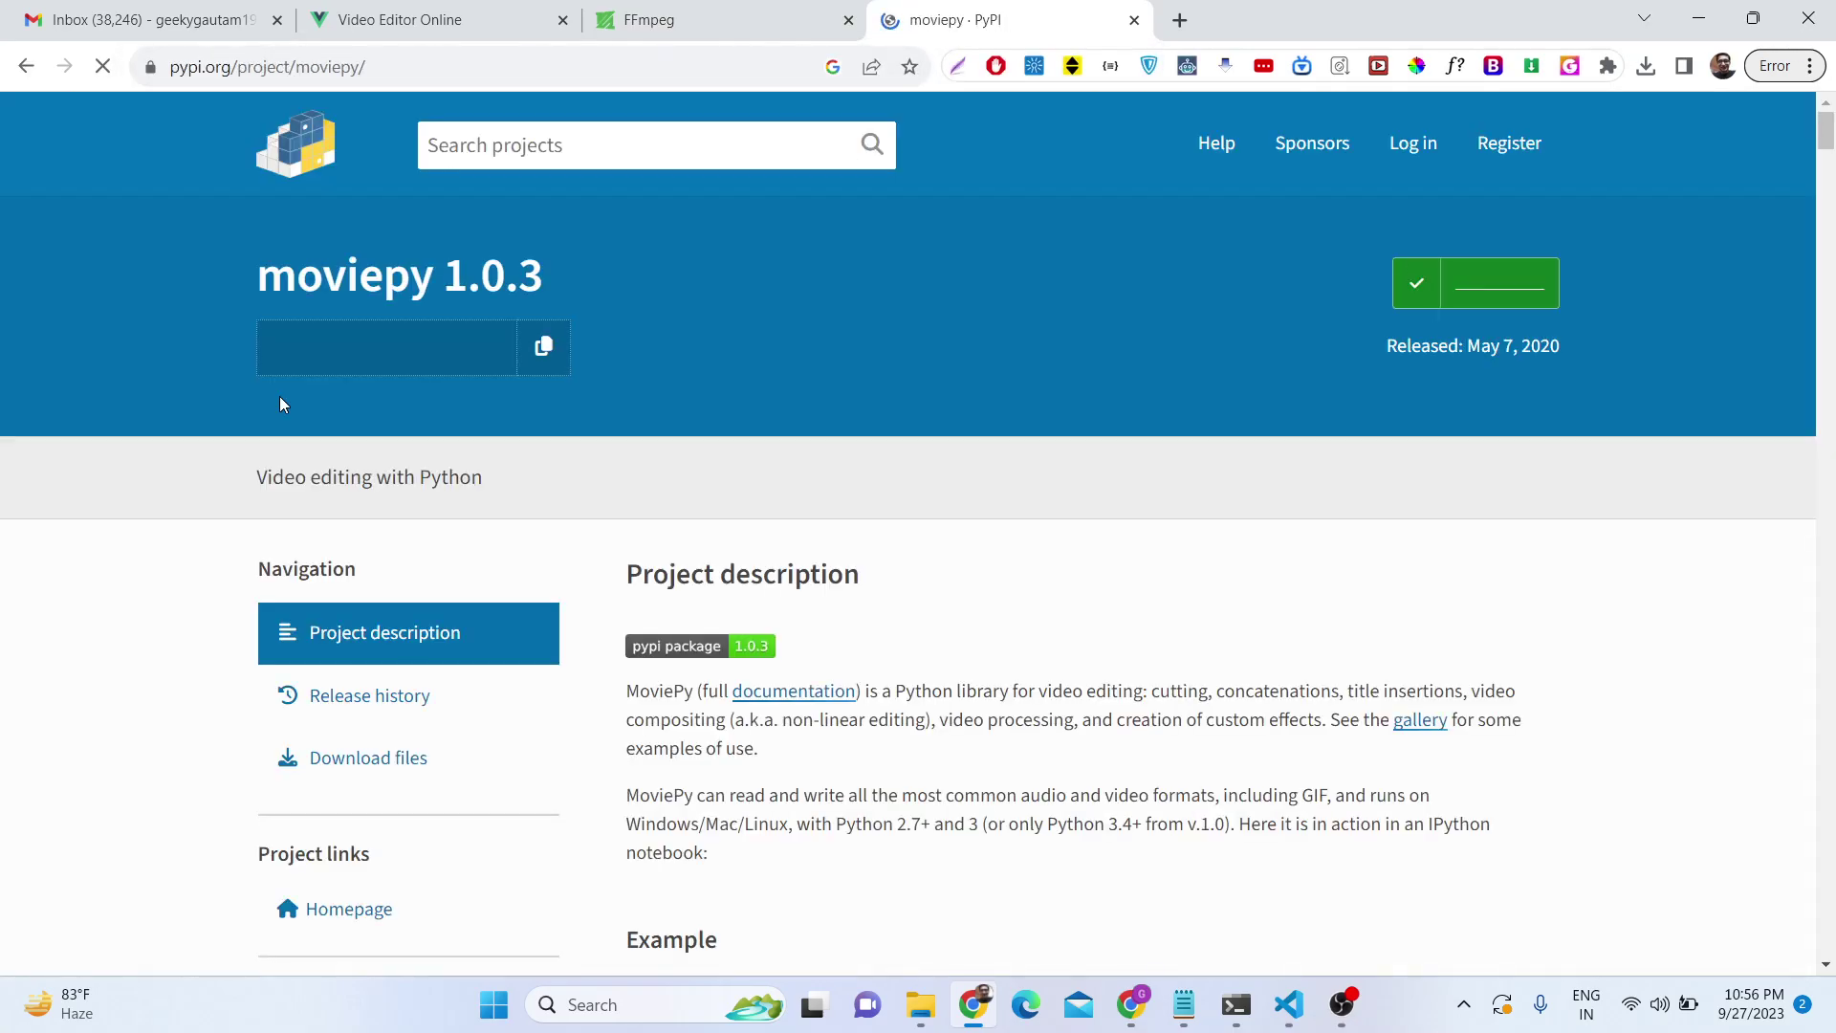
pyautogui.scroll(-4, 870, 554)
pyautogui.scroll(-5, 873, 559)
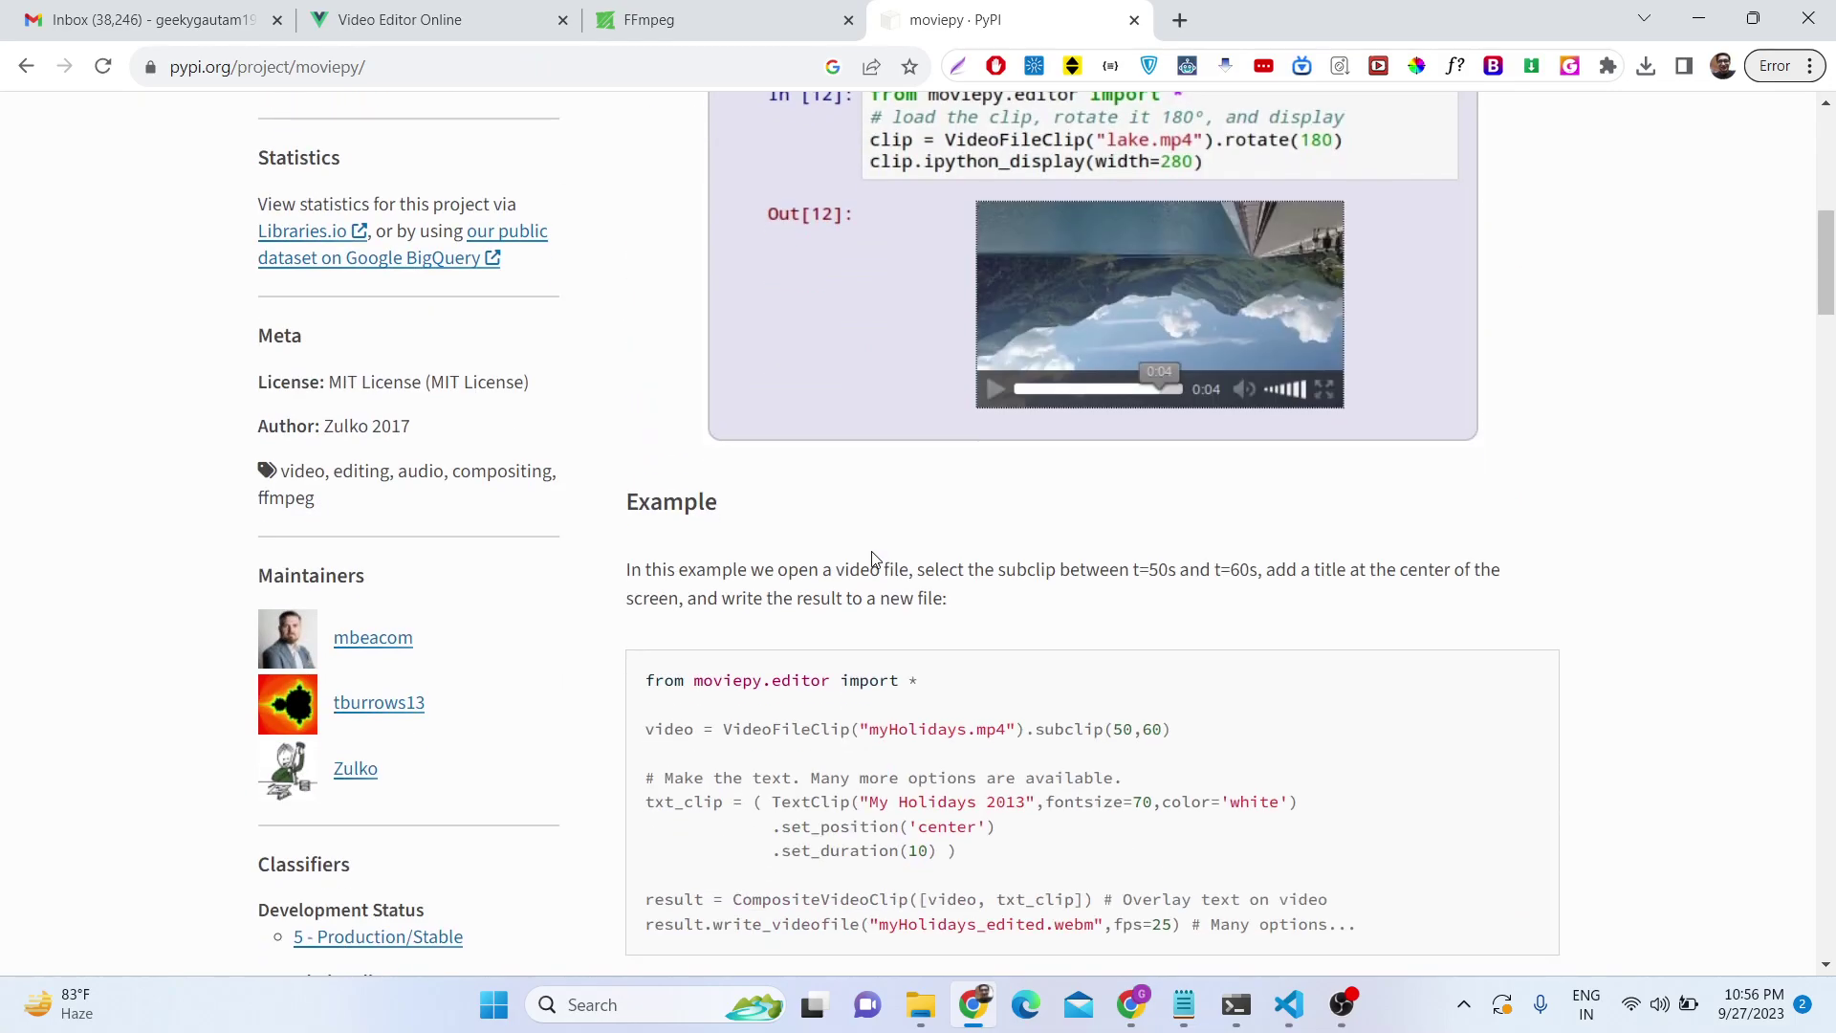
pyautogui.scroll(3, 870, 555)
pyautogui.scroll(3, 870, 555)
pyautogui.scroll(-3, 870, 554)
pyautogui.scroll(-1, 870, 555)
pyautogui.scroll(5, 870, 555)
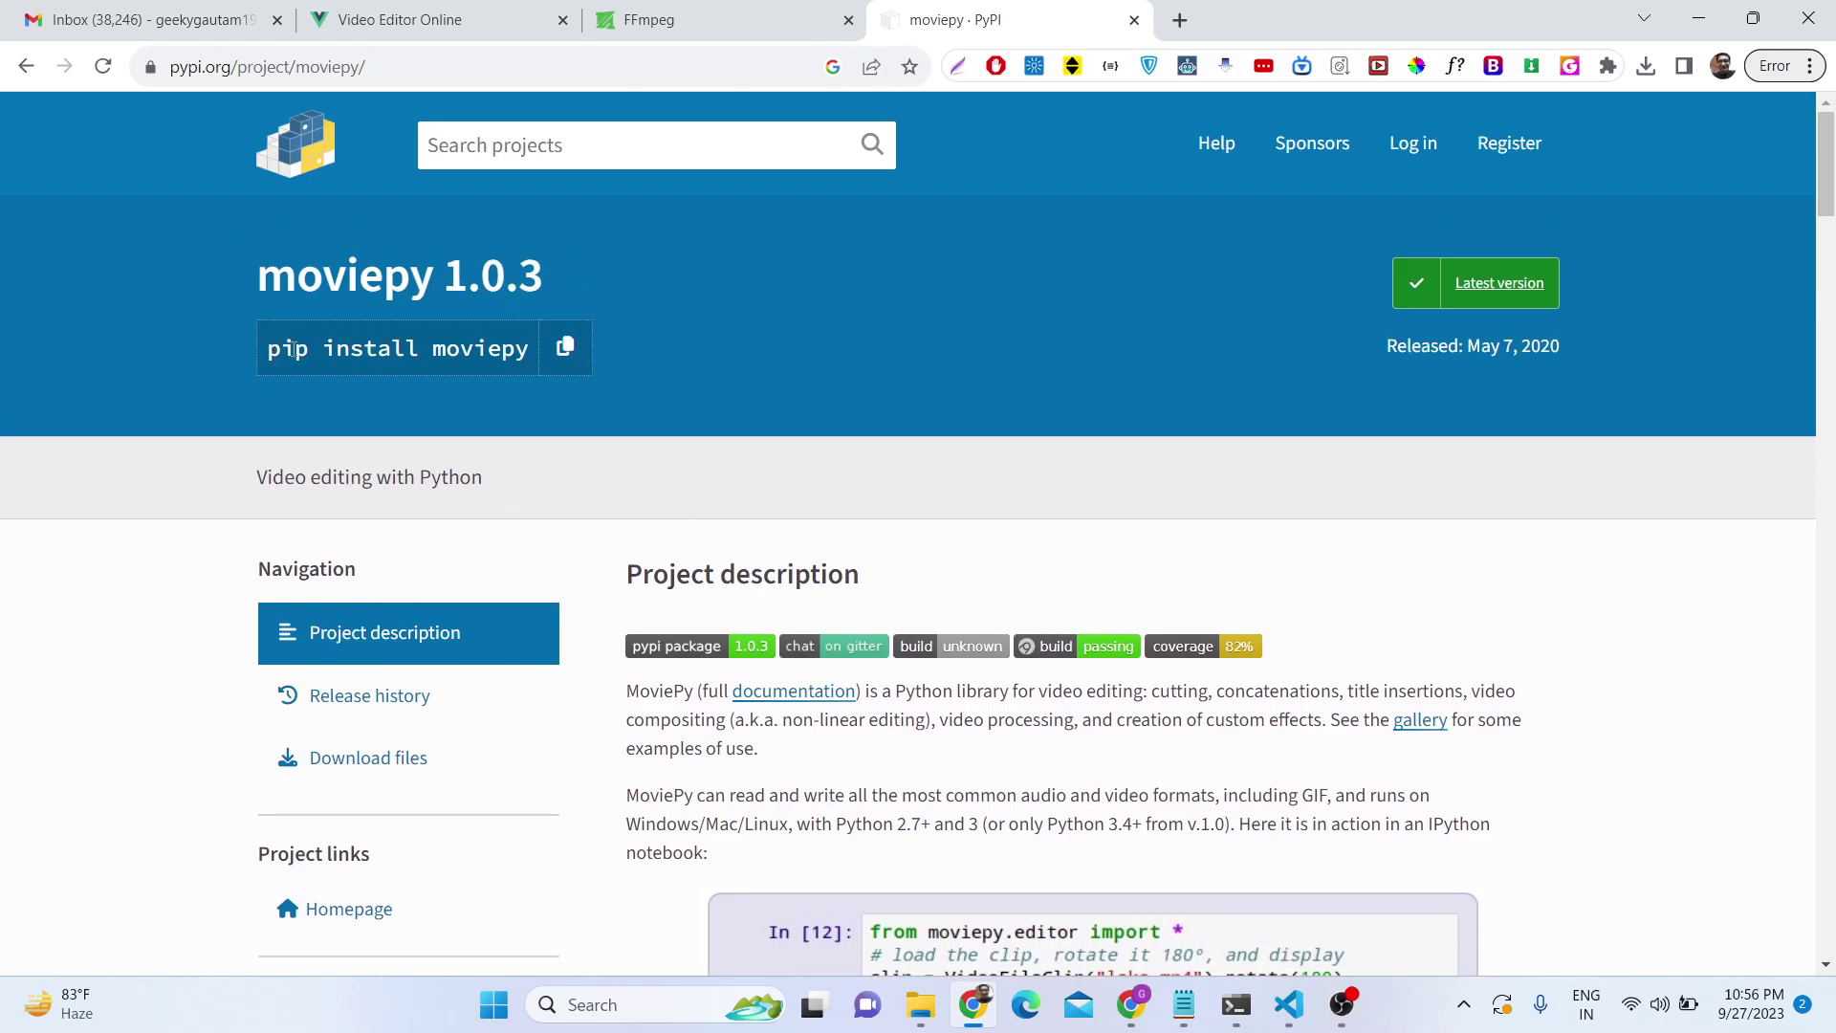
# Return to the Video Editor Online tab showing the 0:05 trimmed preview.
pyautogui.click(440, 19)
pyautogui.scroll(3, 938, 453)
pyautogui.scroll(-3, 937, 453)
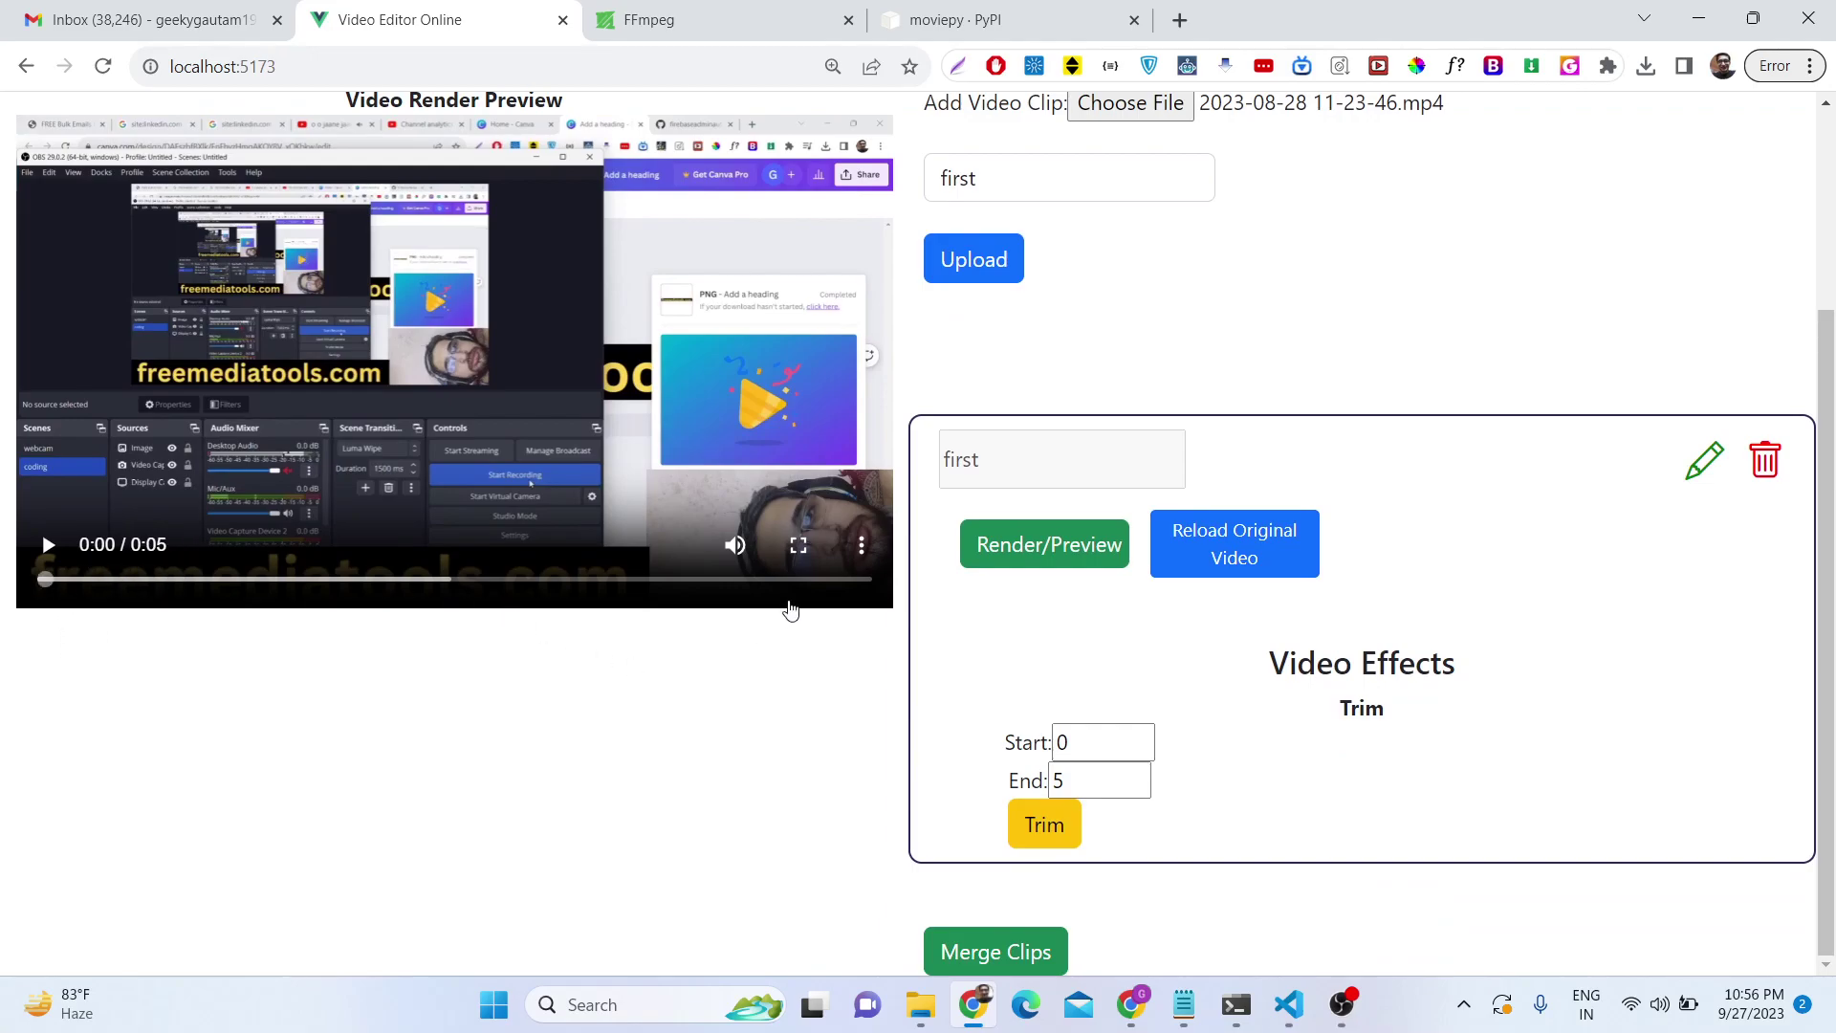
# Download the 5-second trimmed preview, play it in Media Player, then close it.
pyautogui.click(856, 546)
pyautogui.click(762, 411)
pyautogui.click(1444, 123)
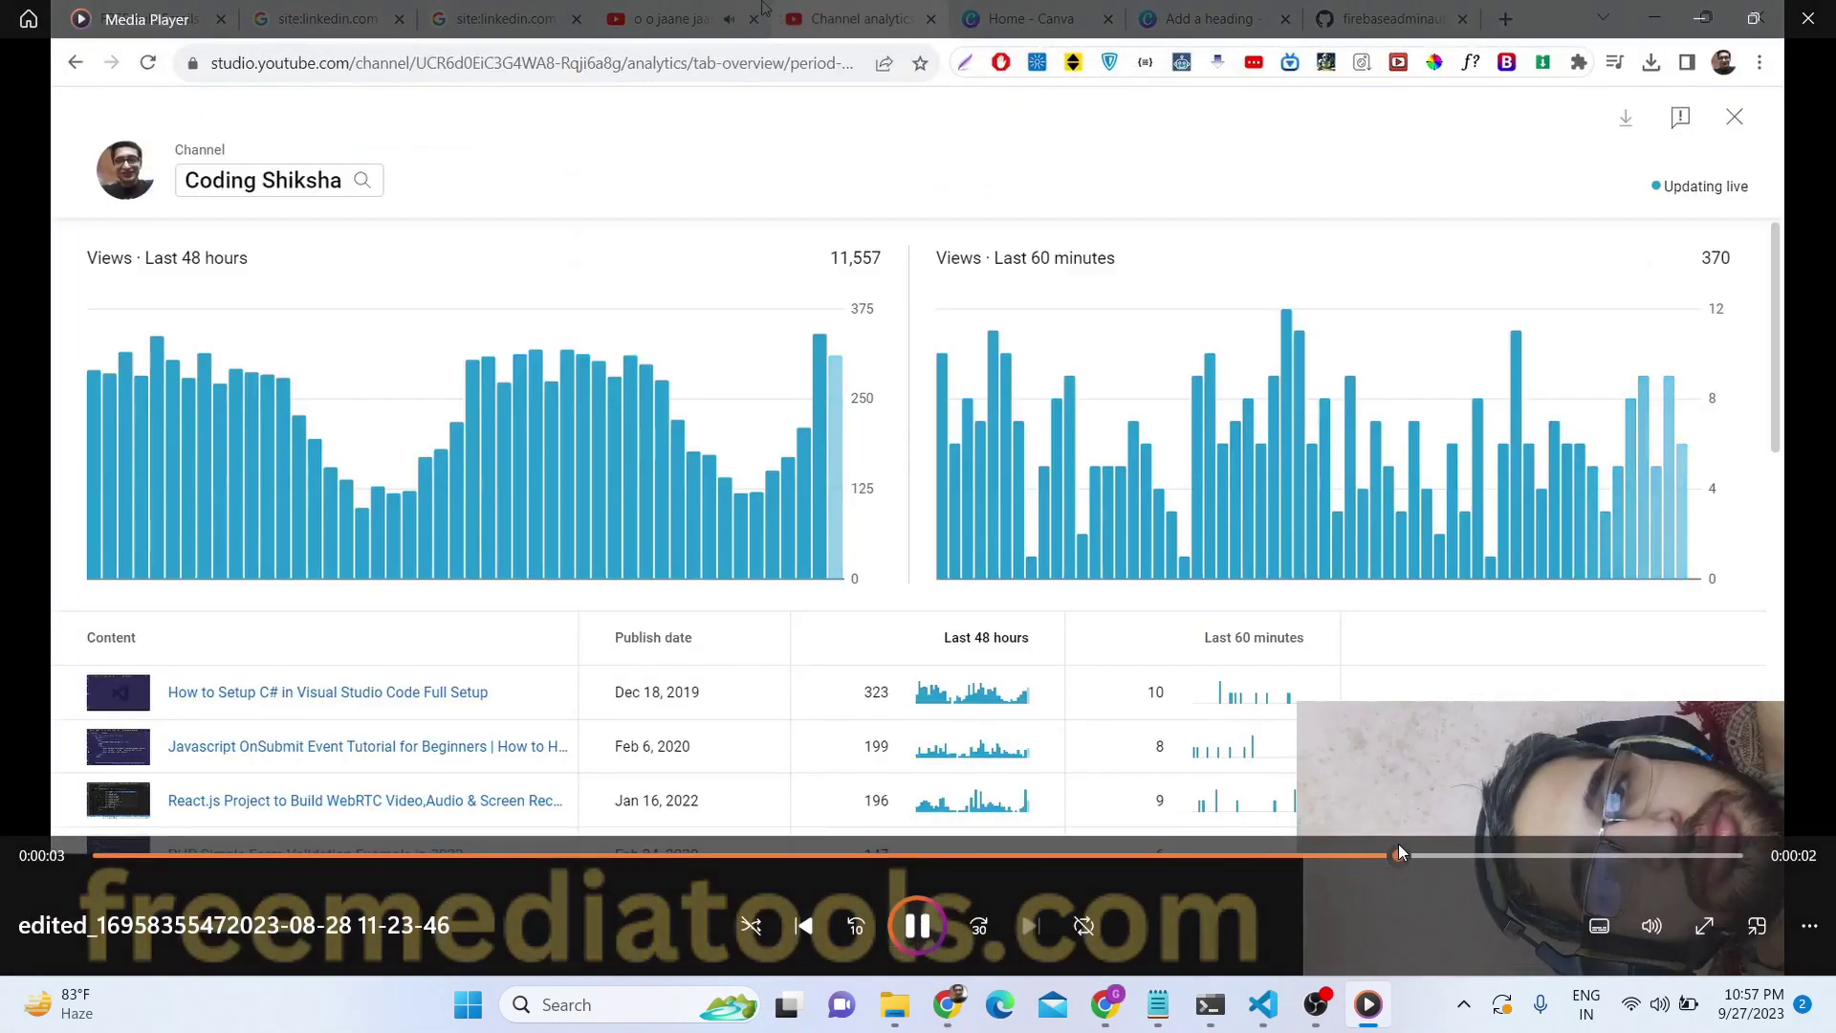
pyautogui.hotkey('alt', 'F4')
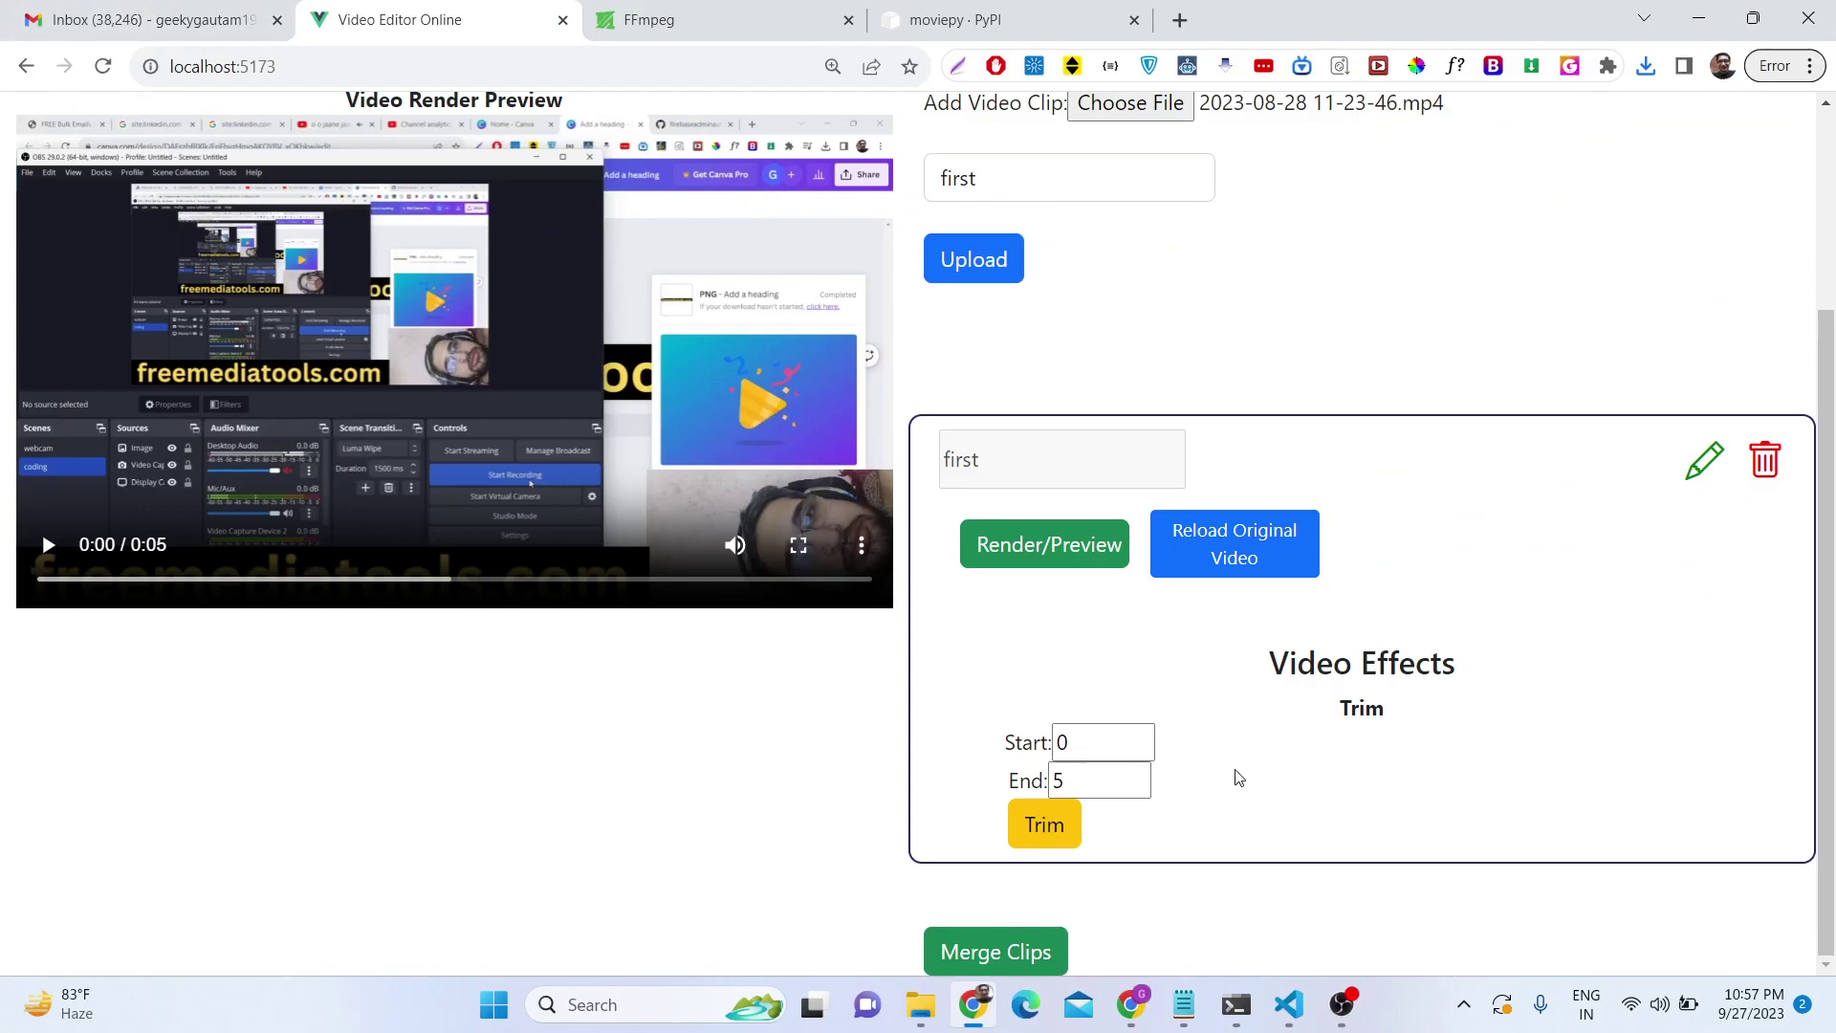
# Compare the 16-second original and 5-second edited mp4 in VS Code's clips folder.
pyautogui.click(1287, 1002)
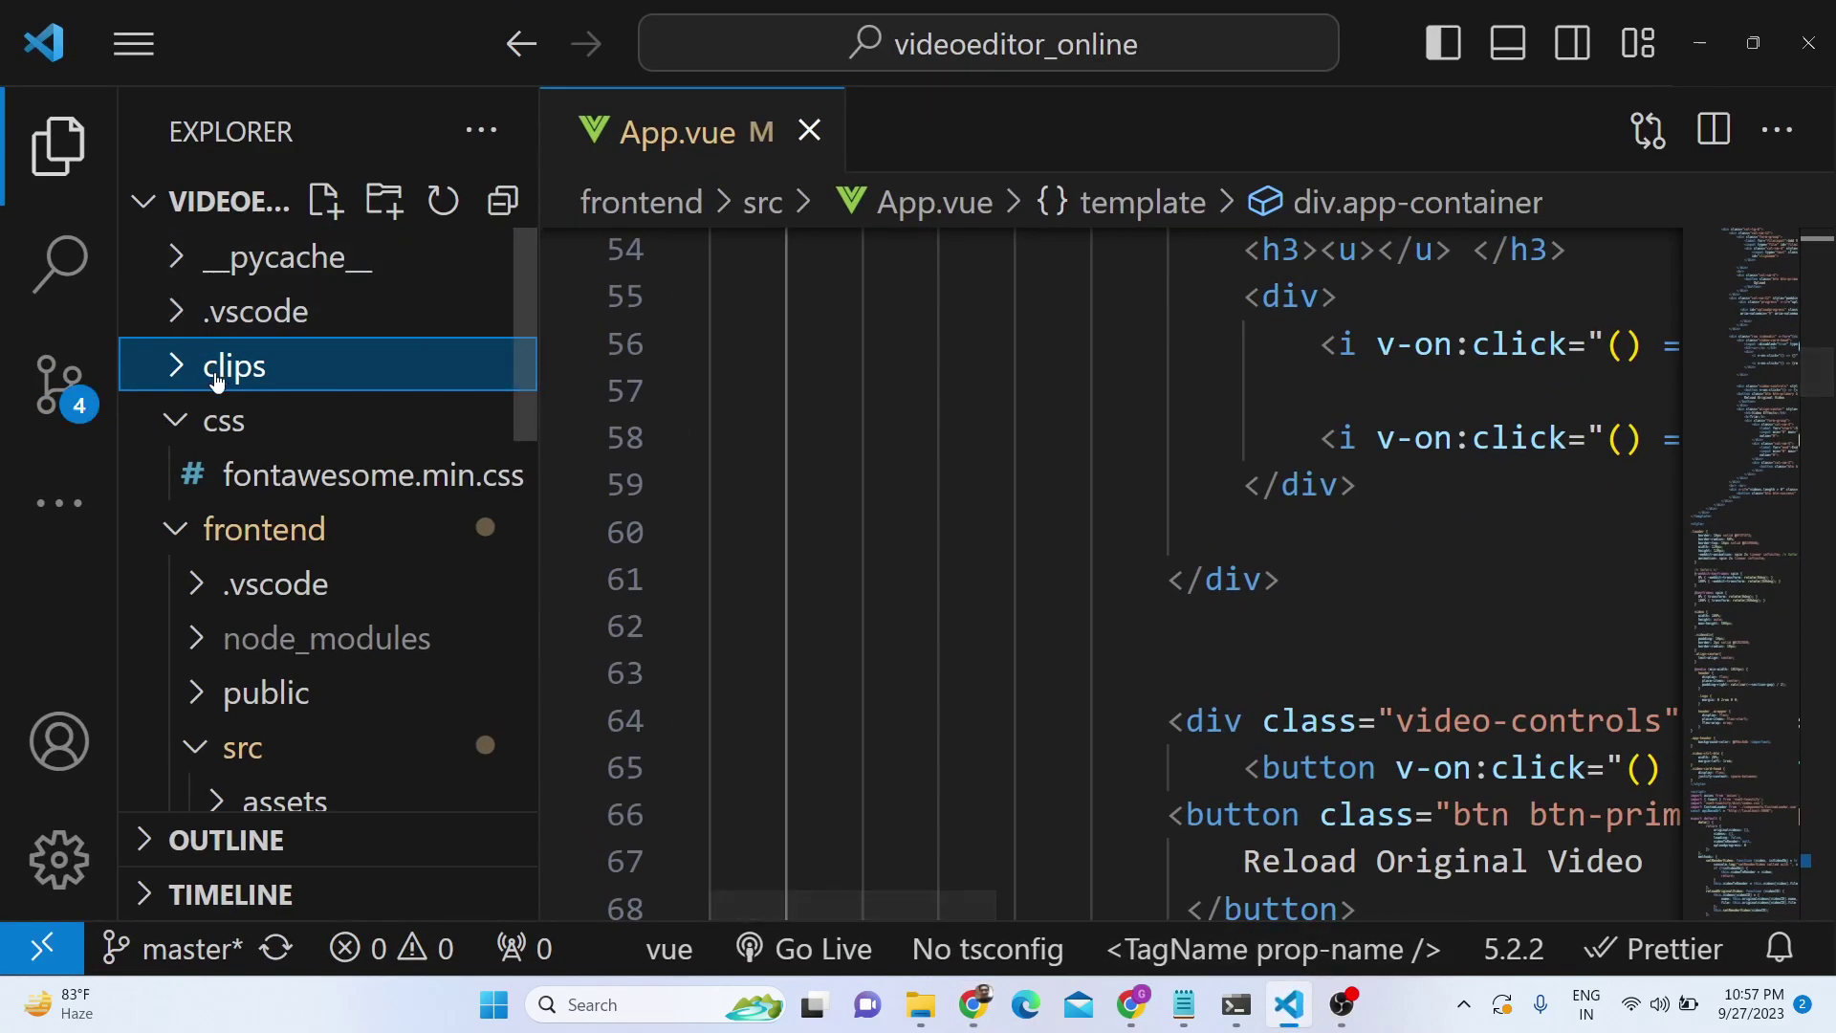
pyautogui.click(215, 375)
pyautogui.click(246, 422)
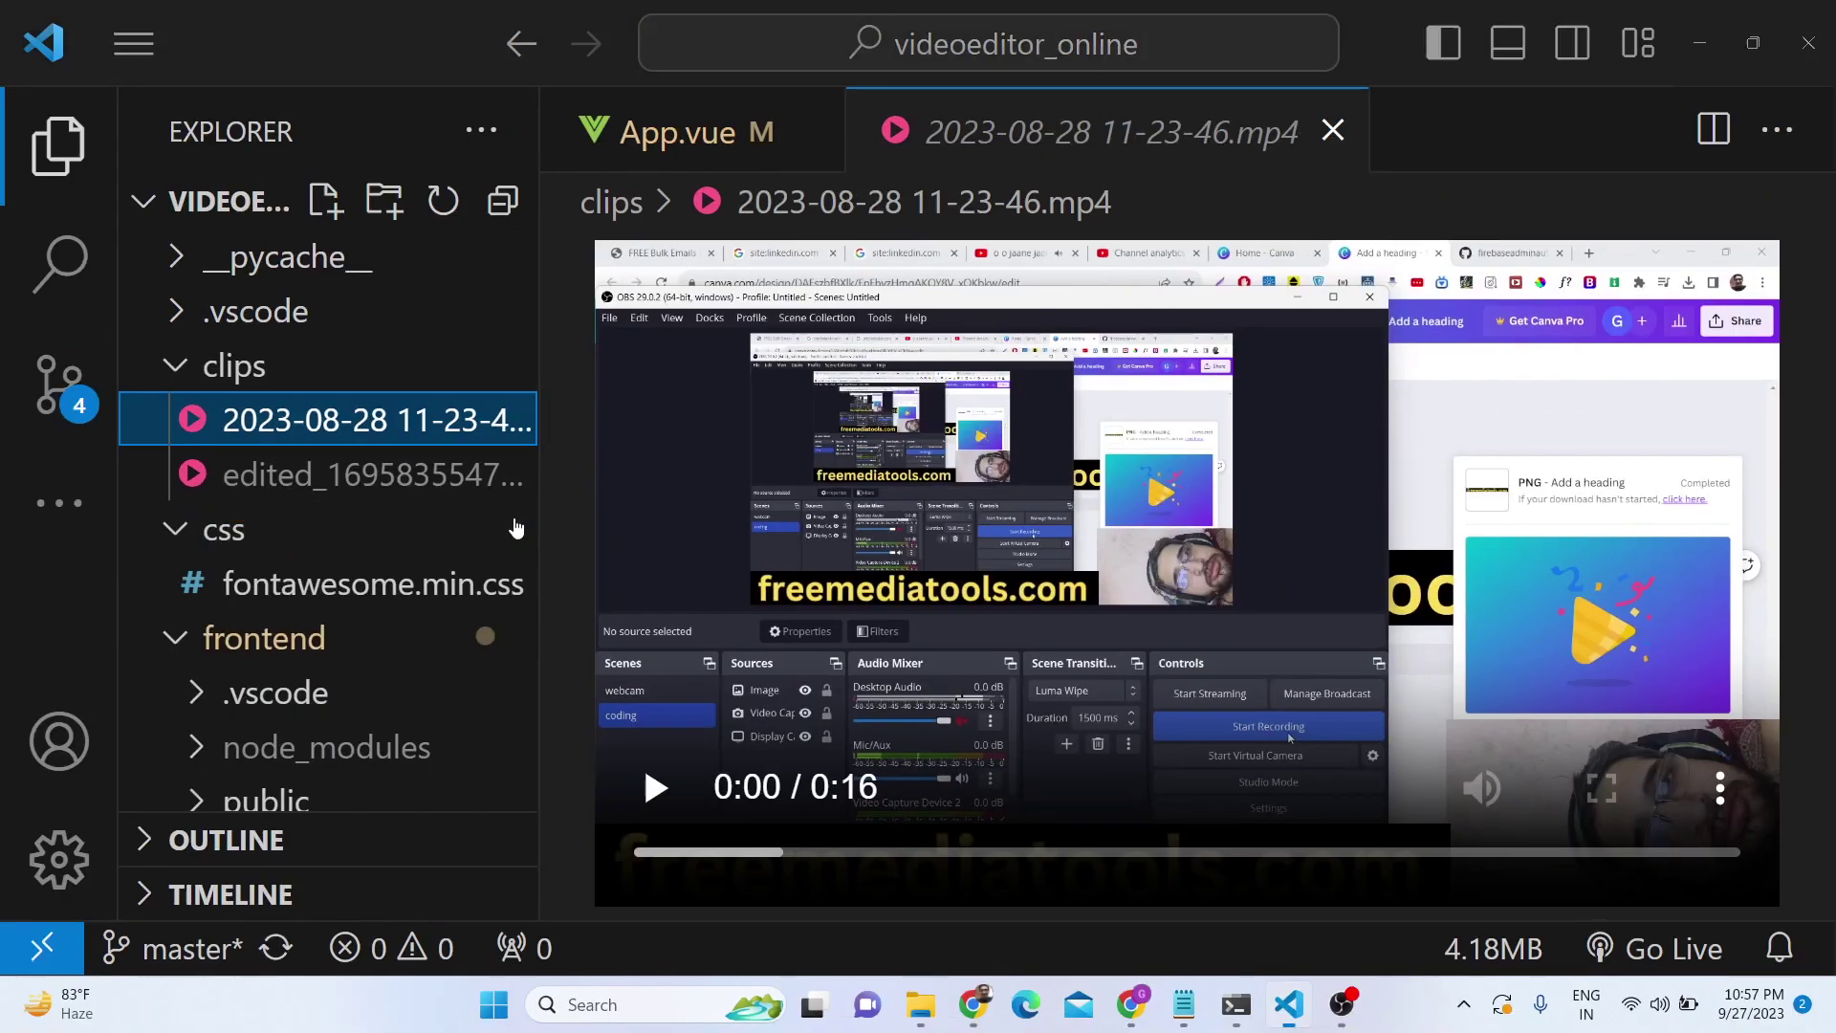
pyautogui.click(509, 538)
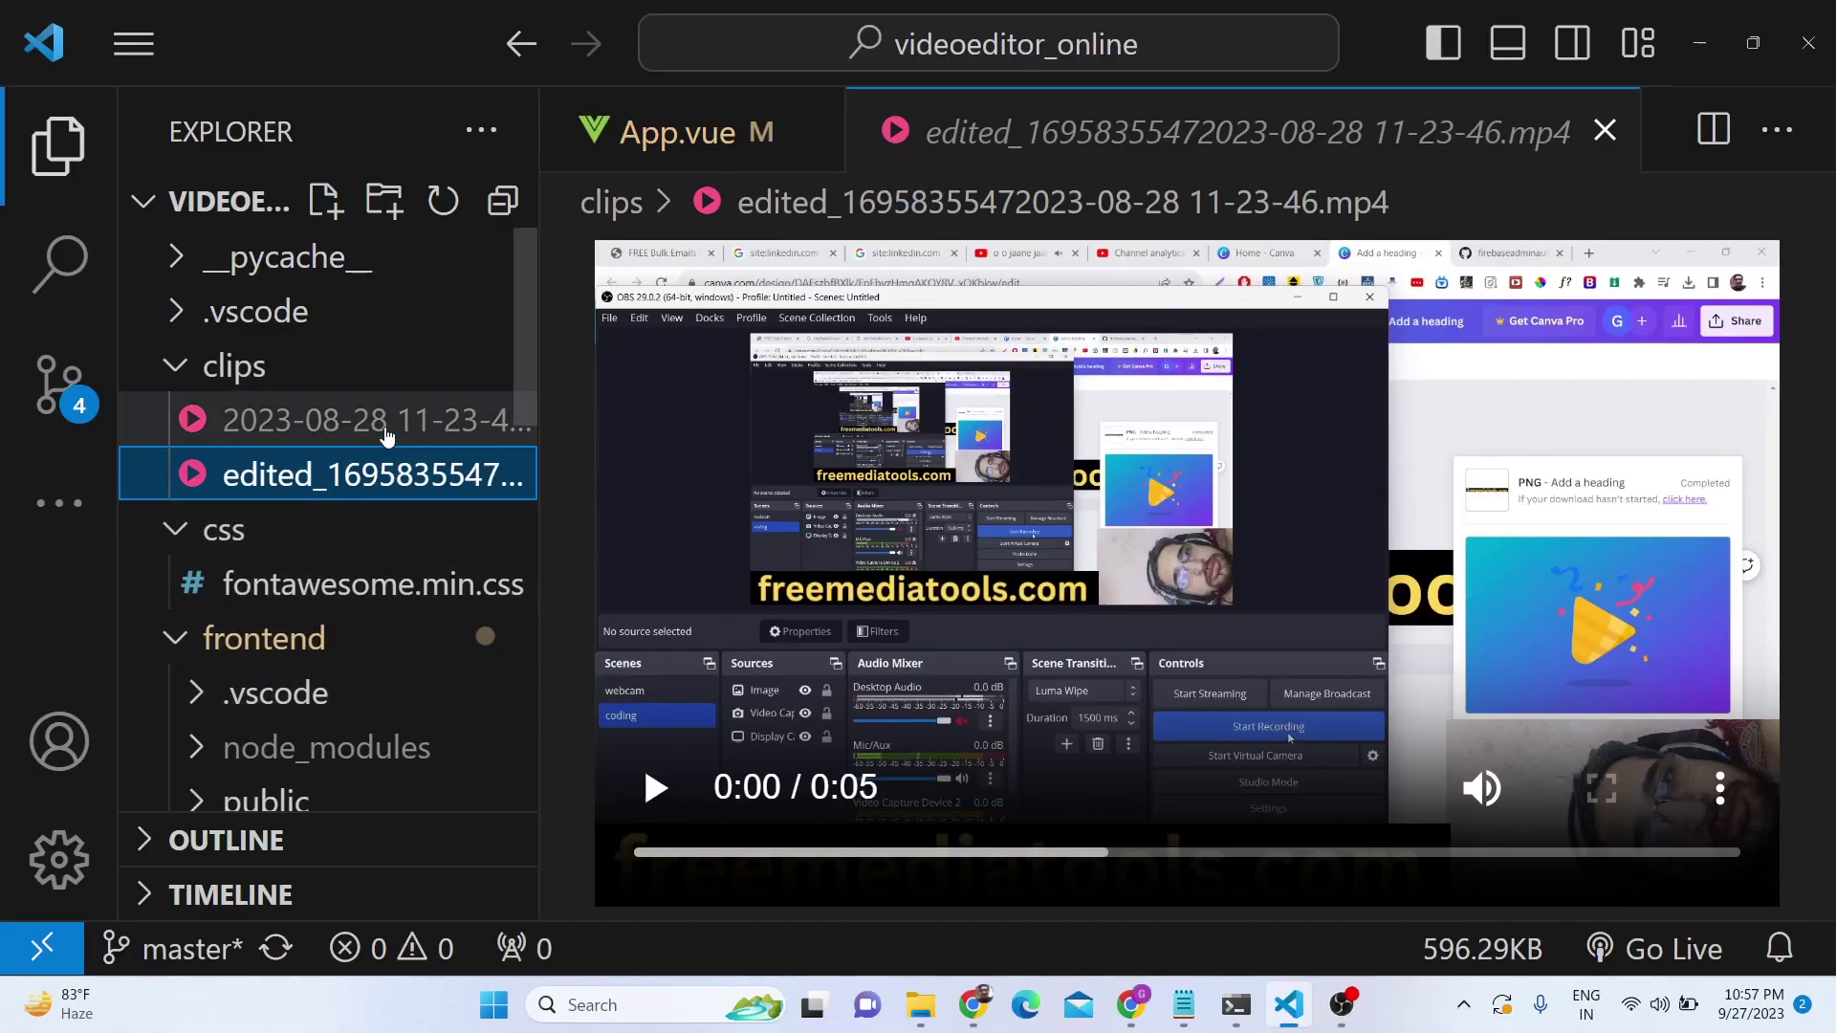
pyautogui.click(382, 421)
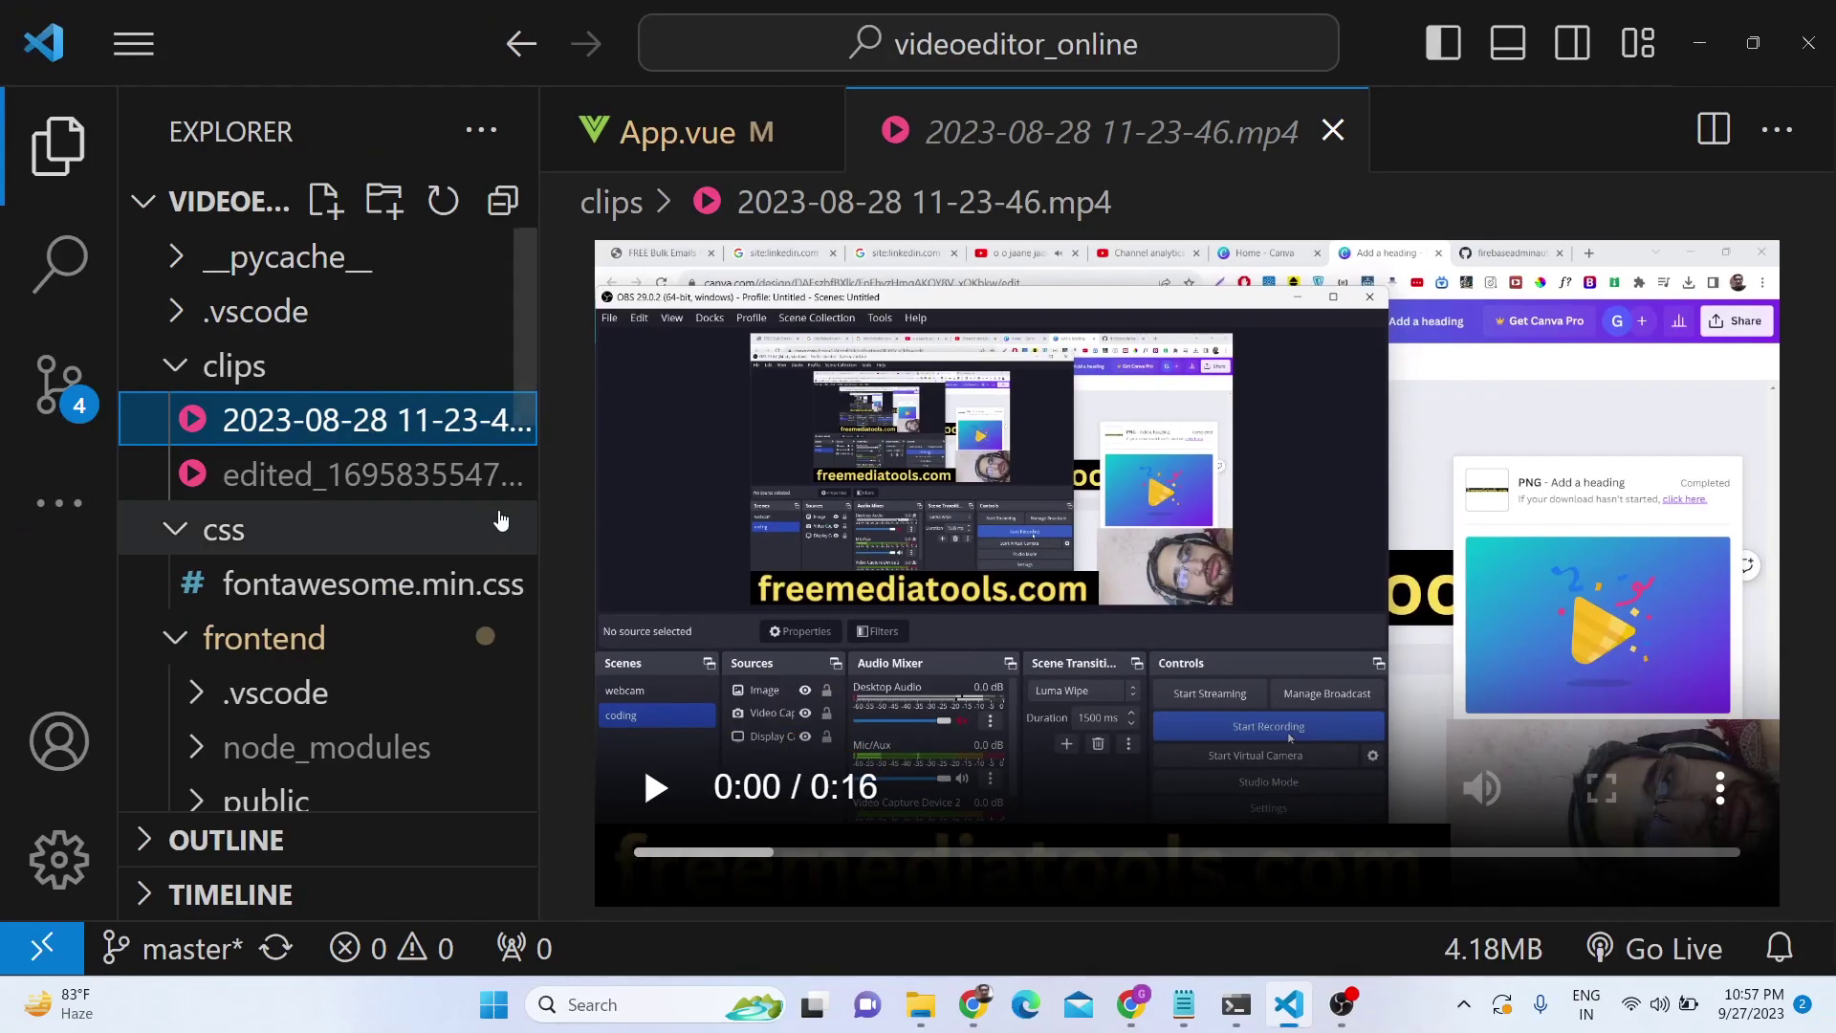
pyautogui.click(395, 517)
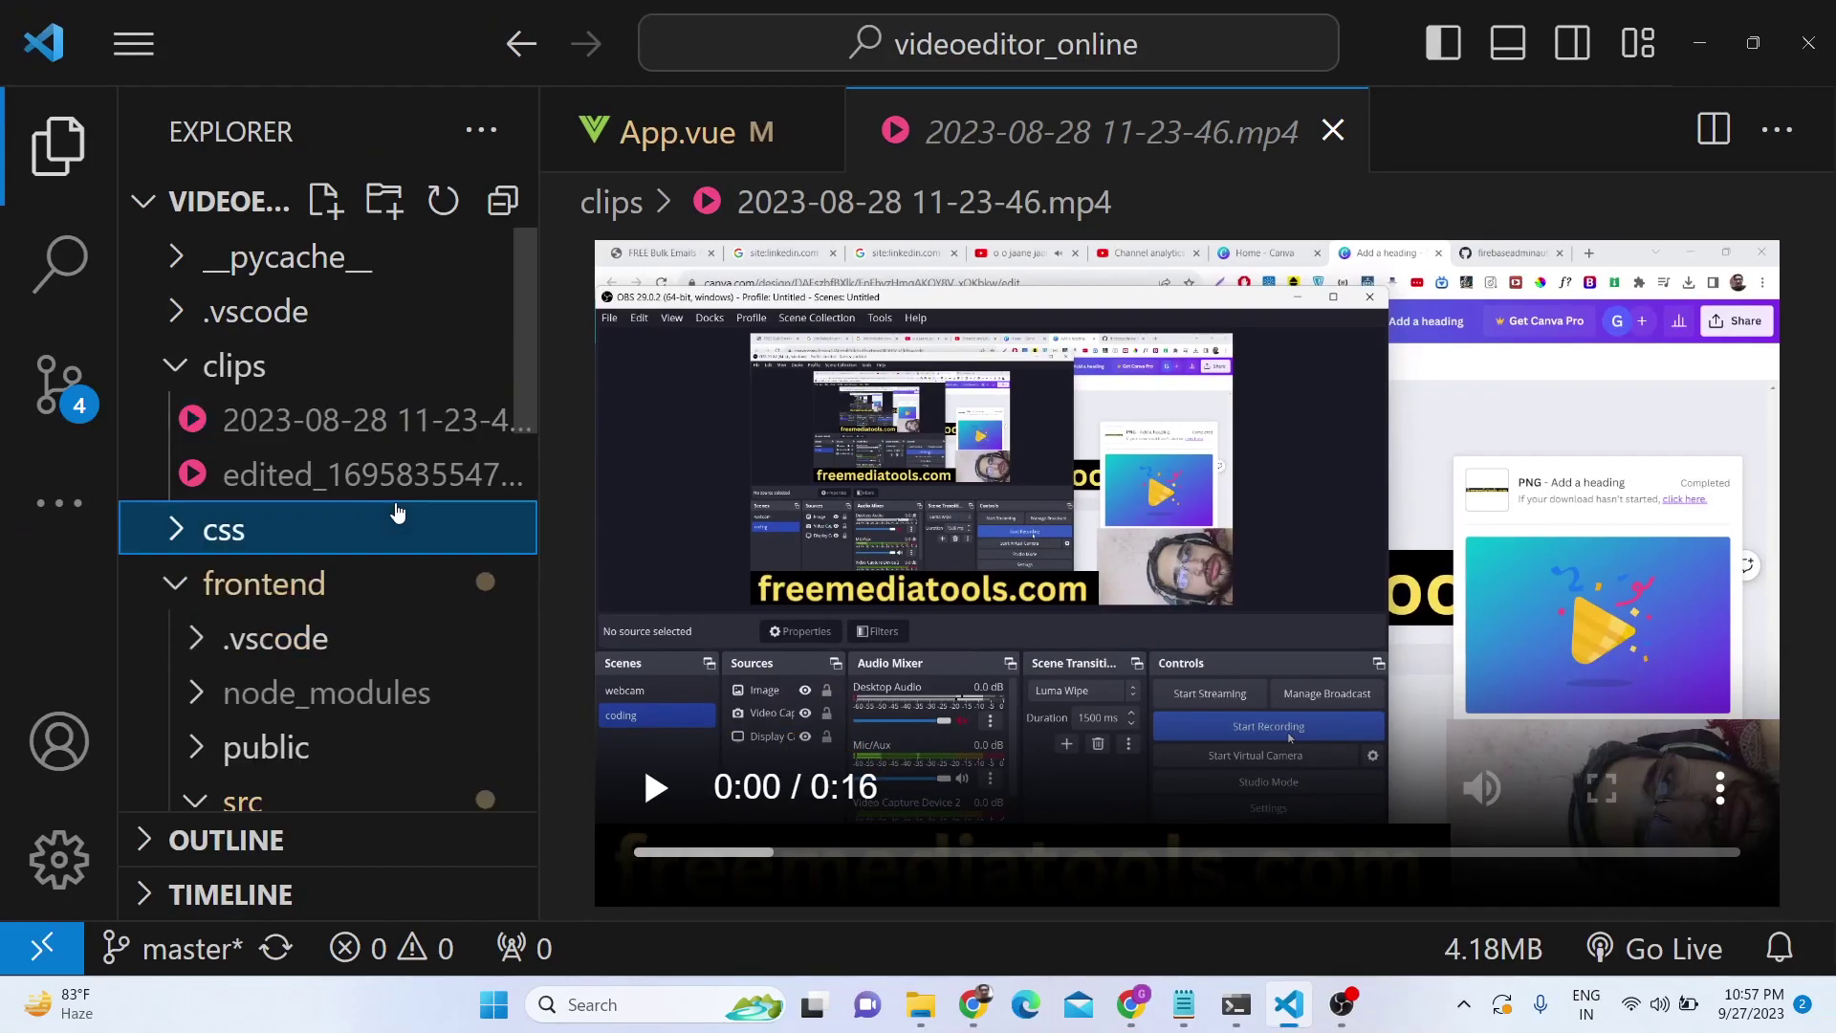
pyautogui.click(395, 476)
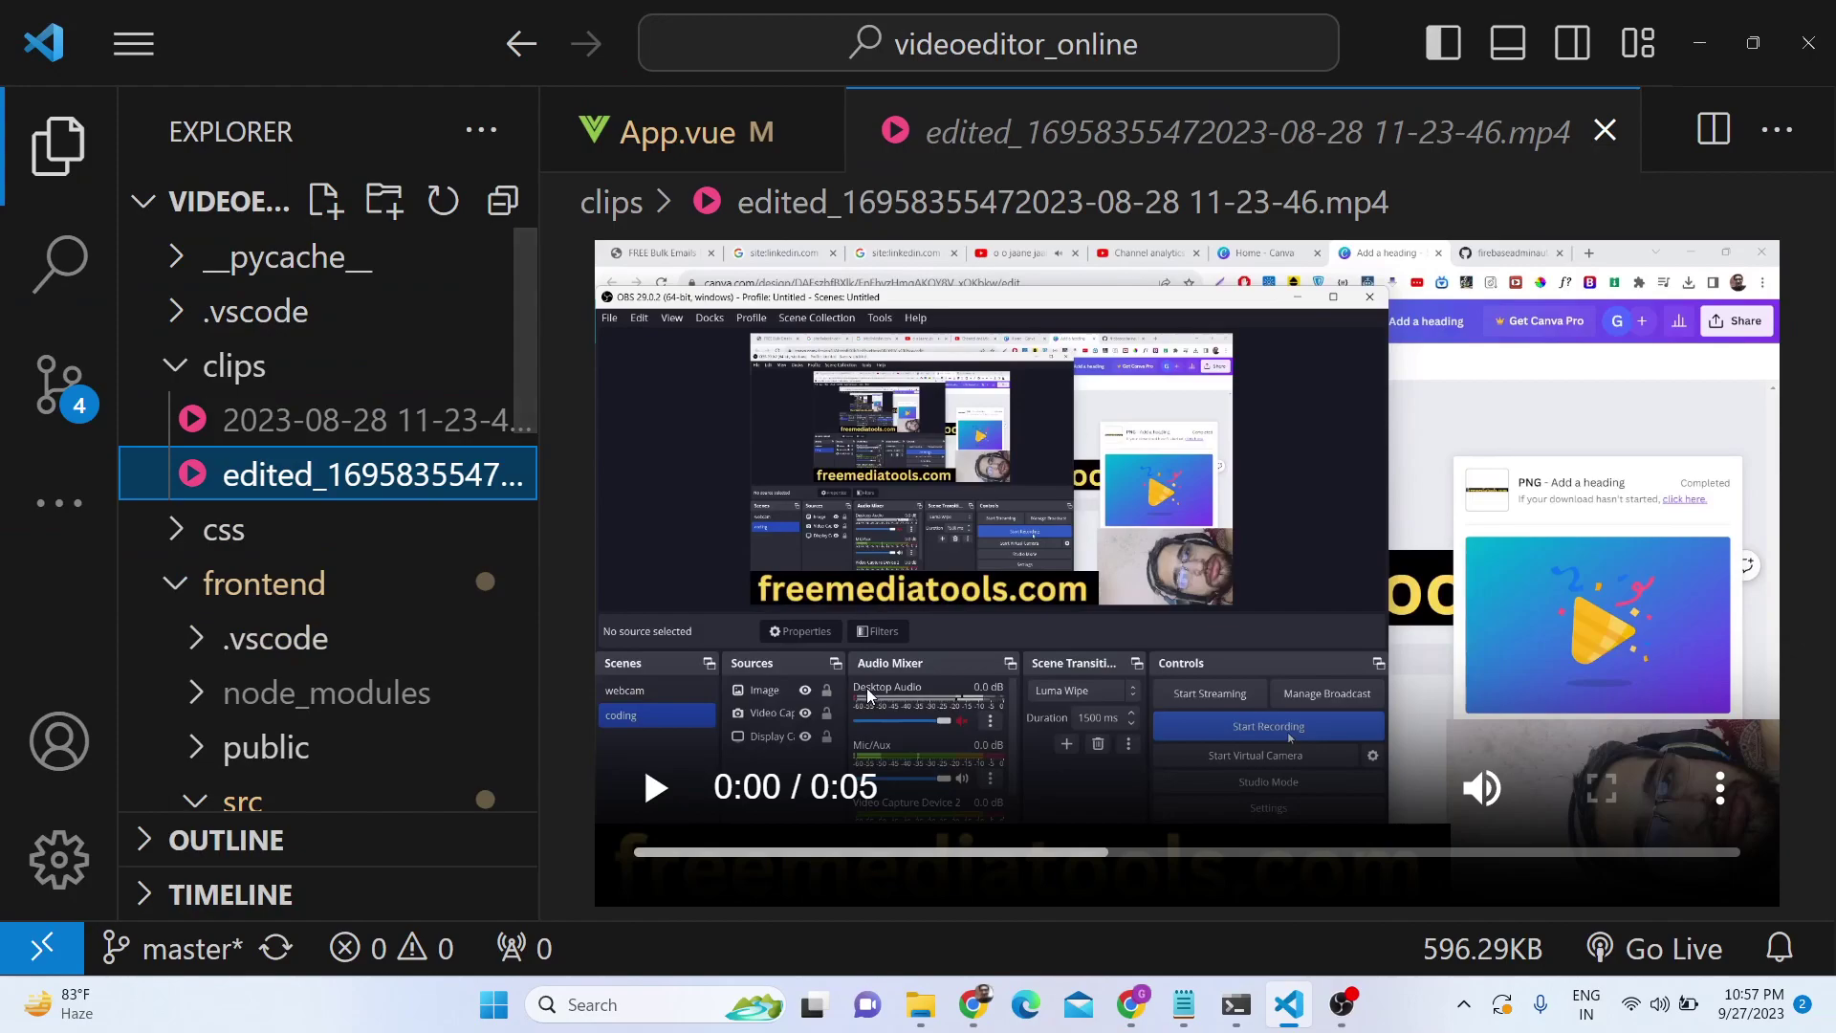
pyautogui.click(973, 1004)
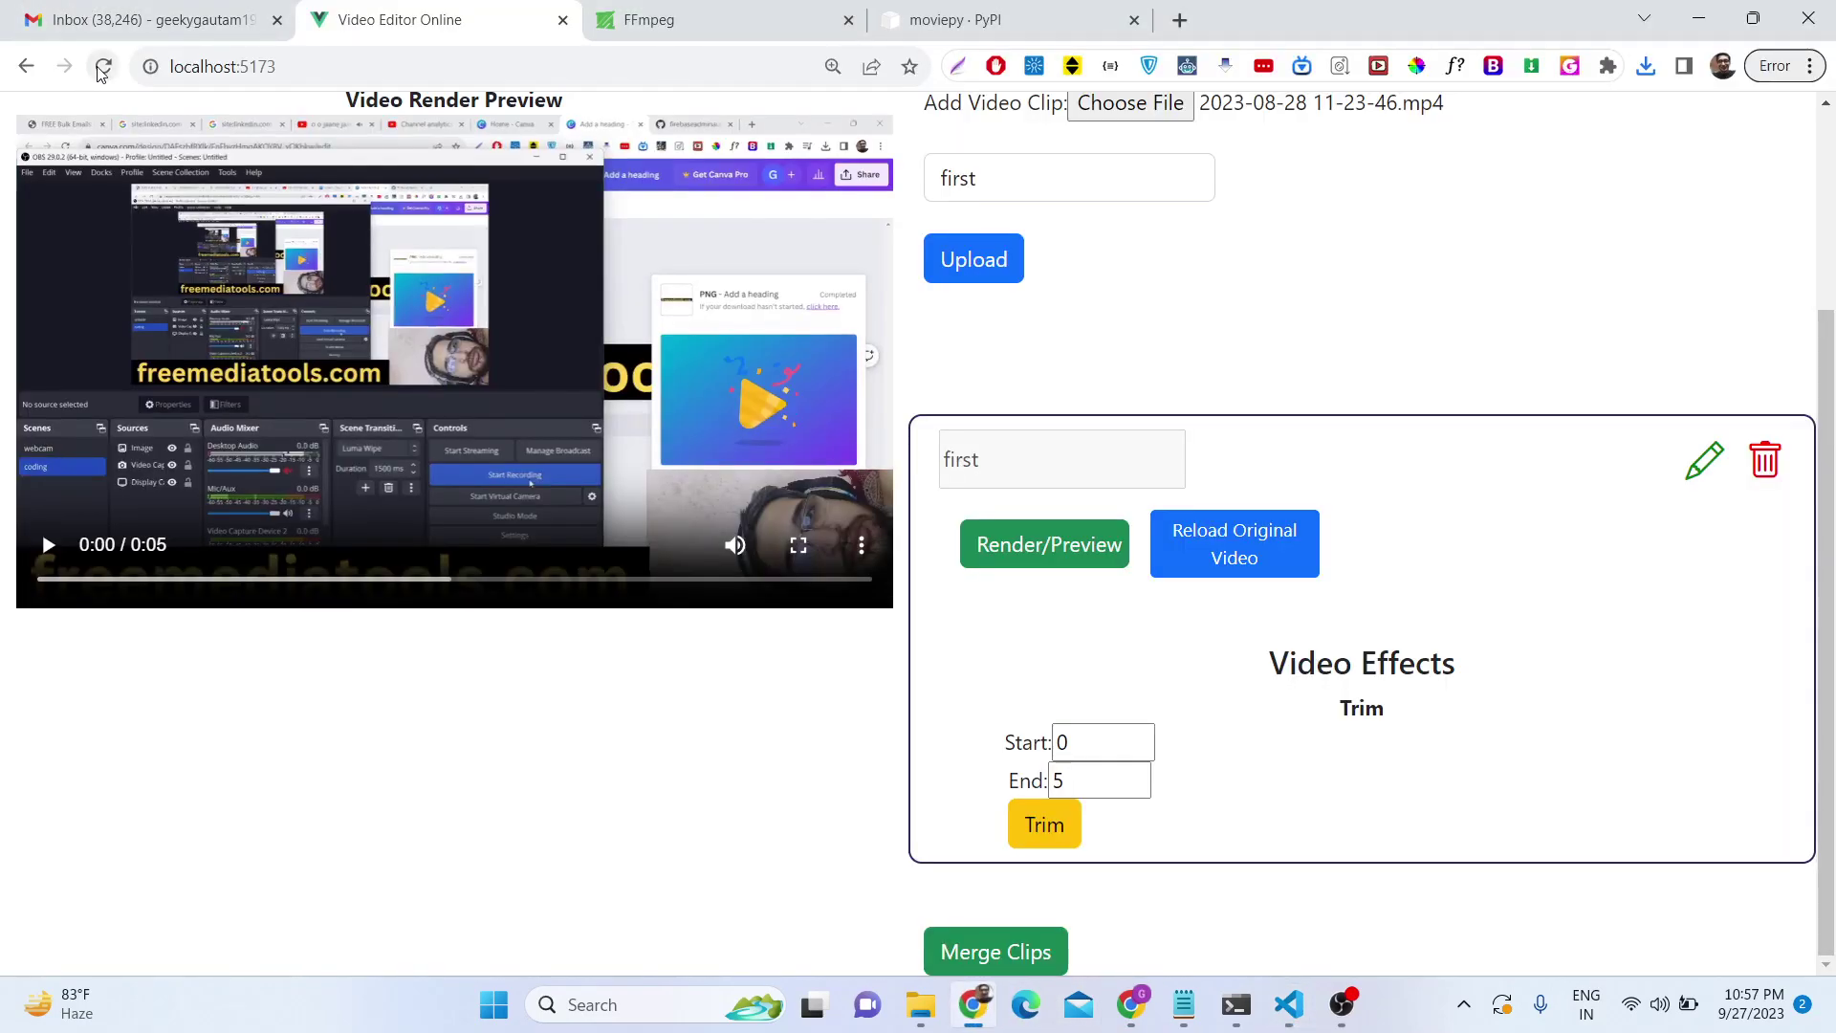
pyautogui.click(246, 64)
pyautogui.press('Return')
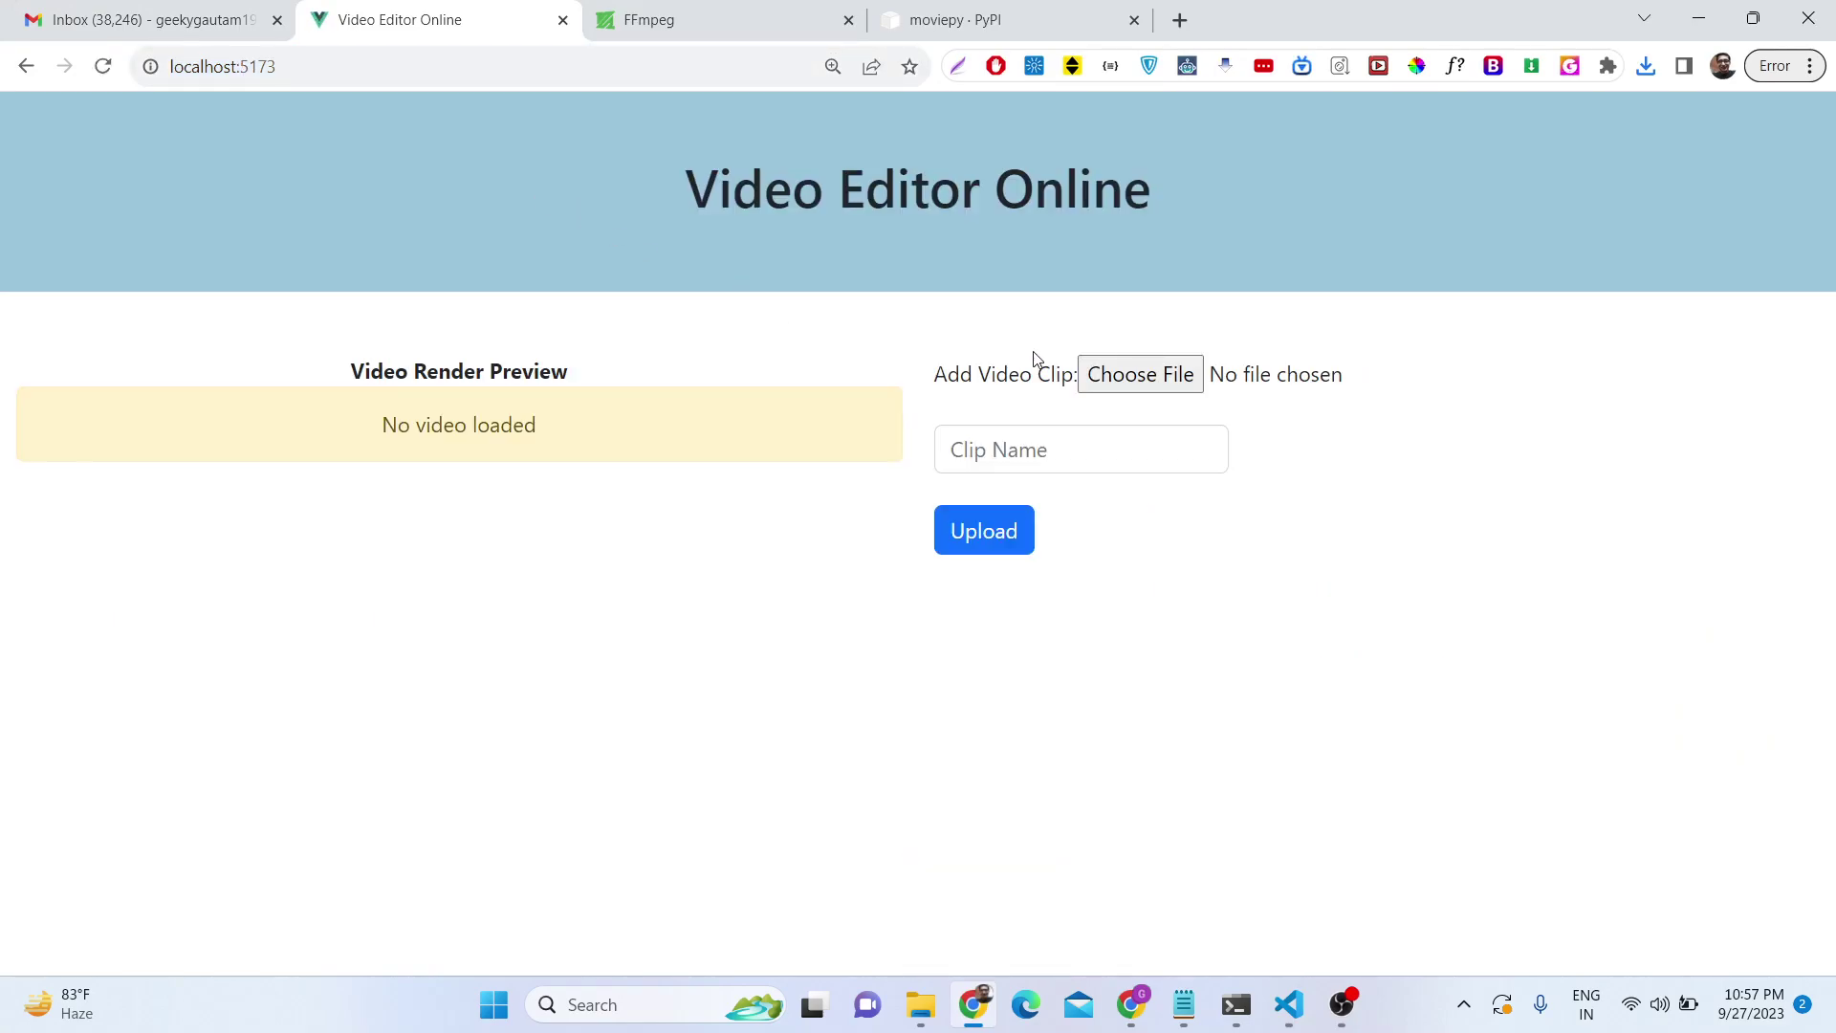
pyautogui.click(1196, 380)
pyautogui.doubleClick(1140, 298)
pyautogui.click(1040, 453)
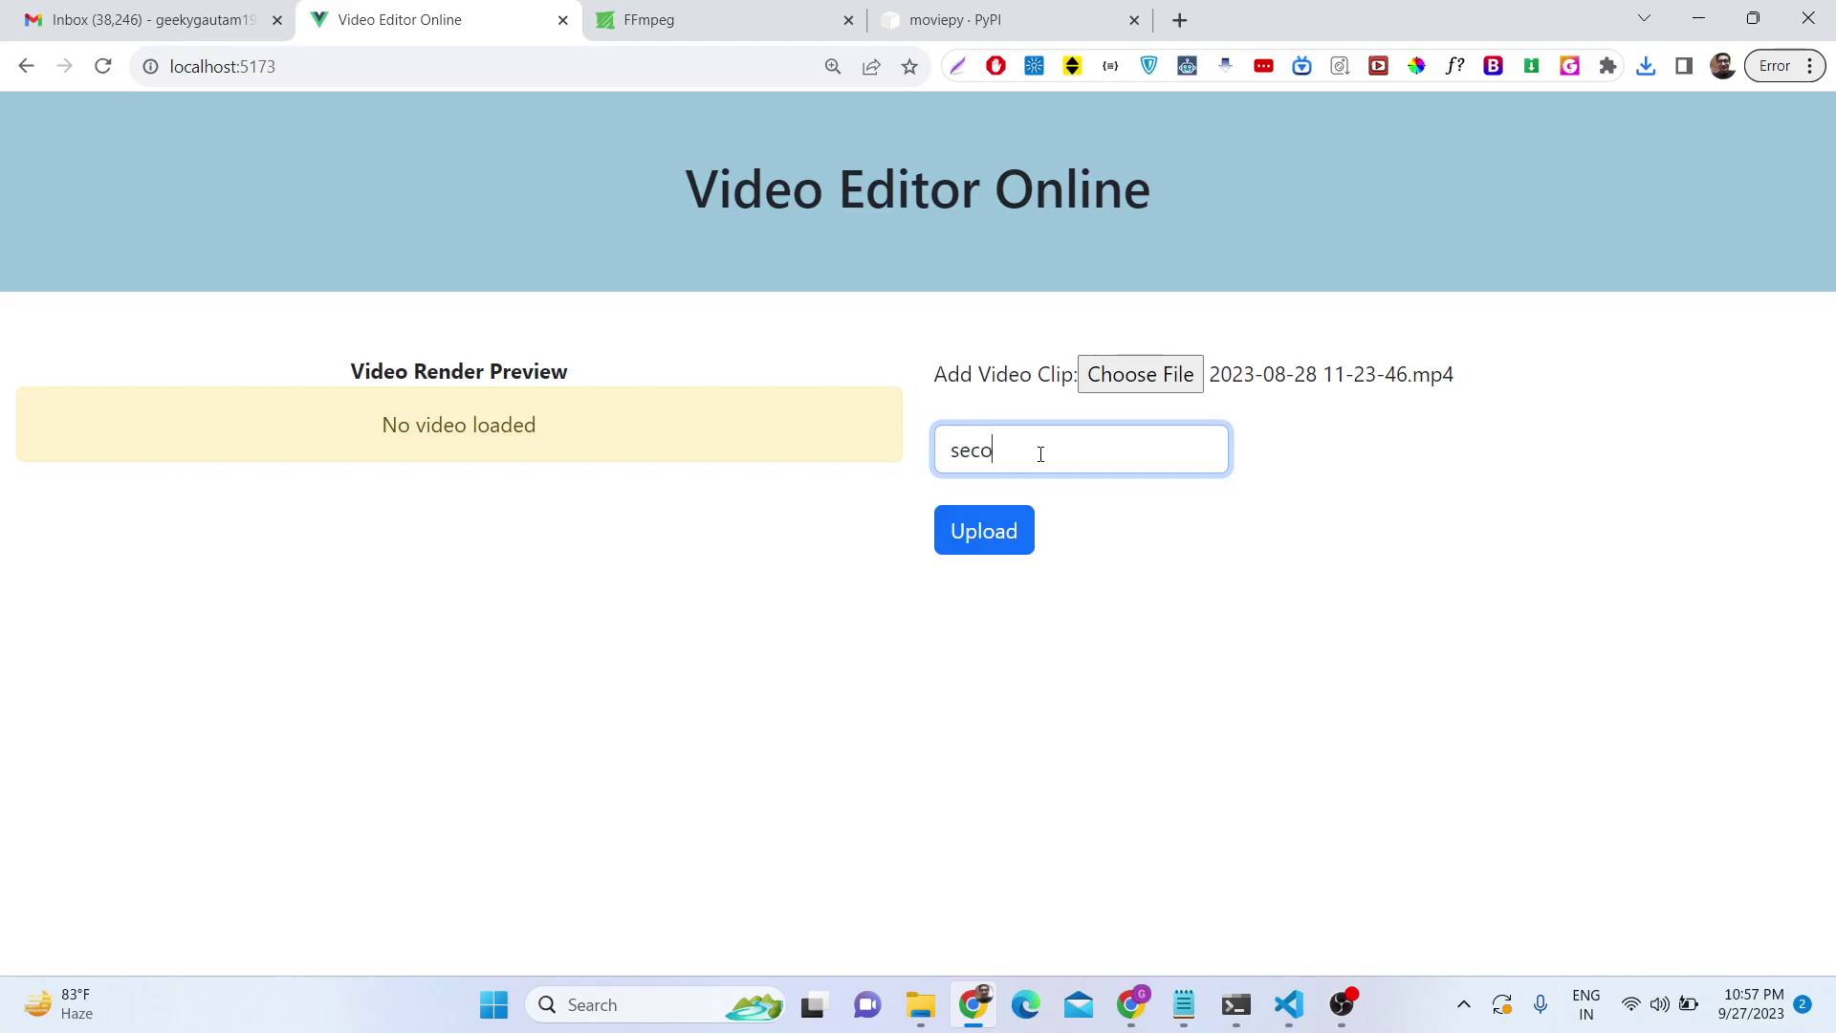
pyautogui.click(1019, 522)
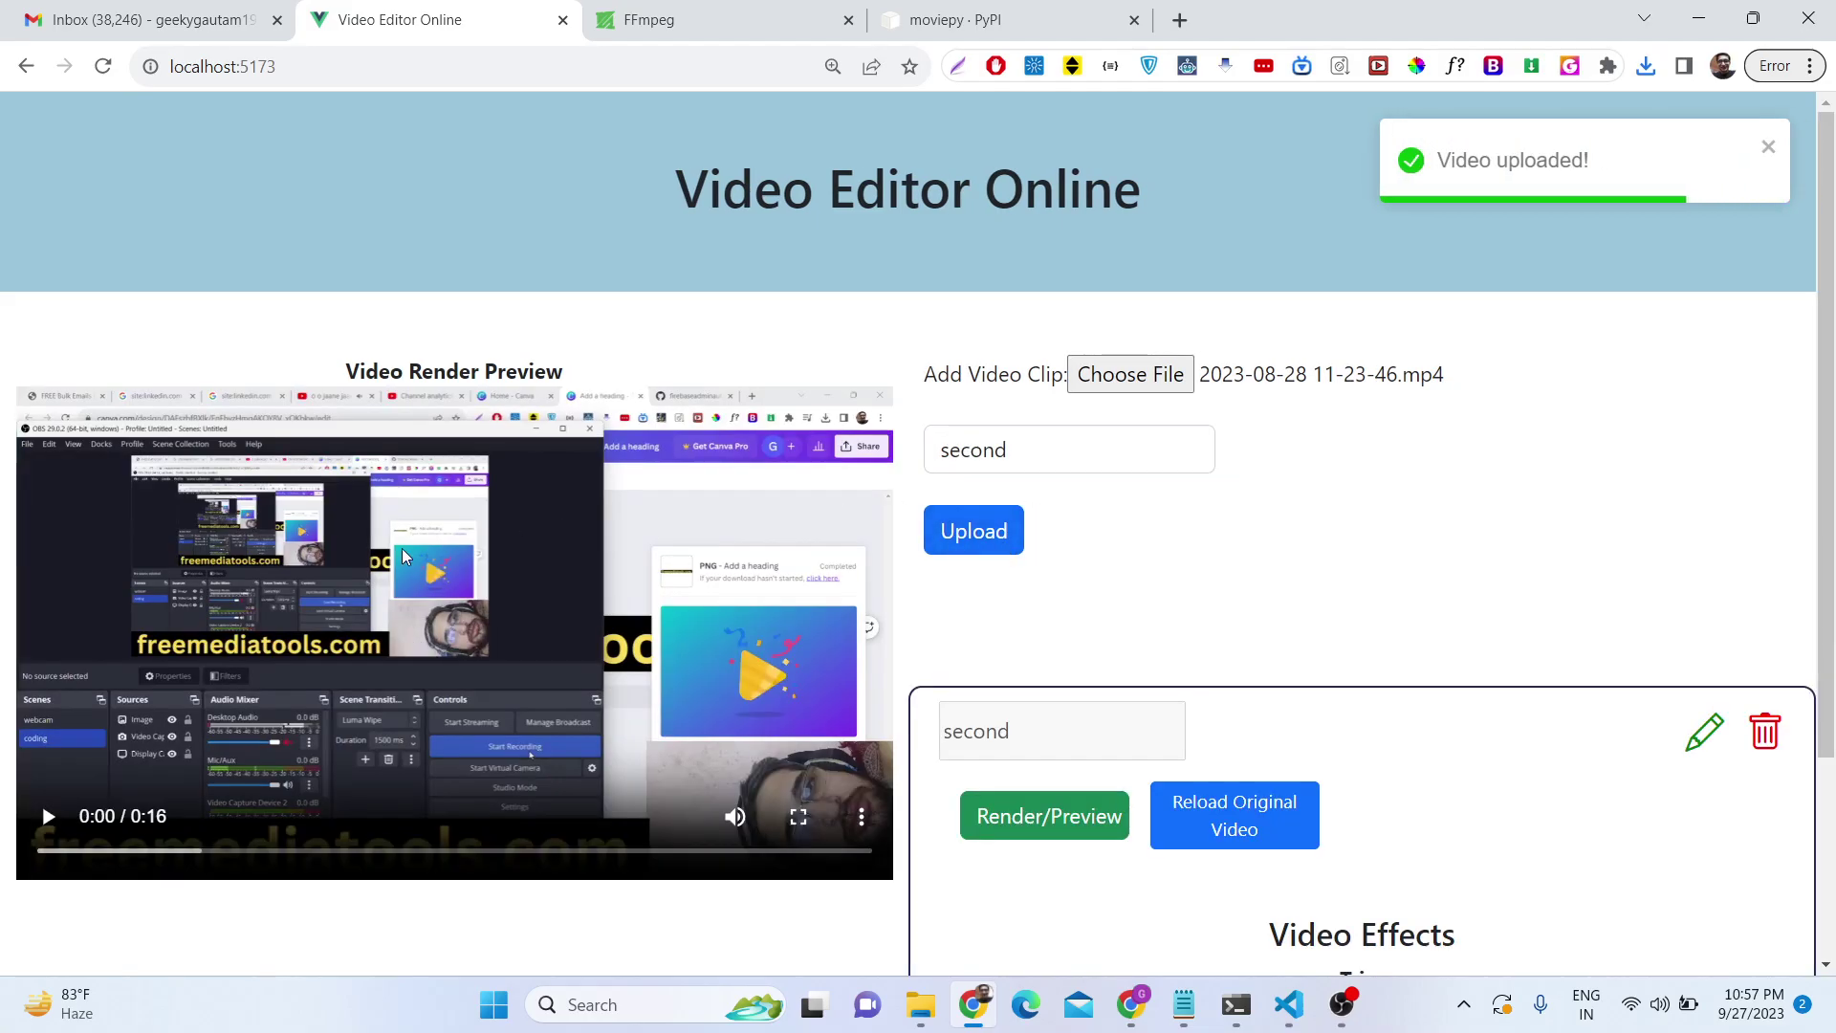
# Enter trim start 5 and end 10 for clip 'second' and apply Trim.
pyautogui.scroll(-3, 921, 686)
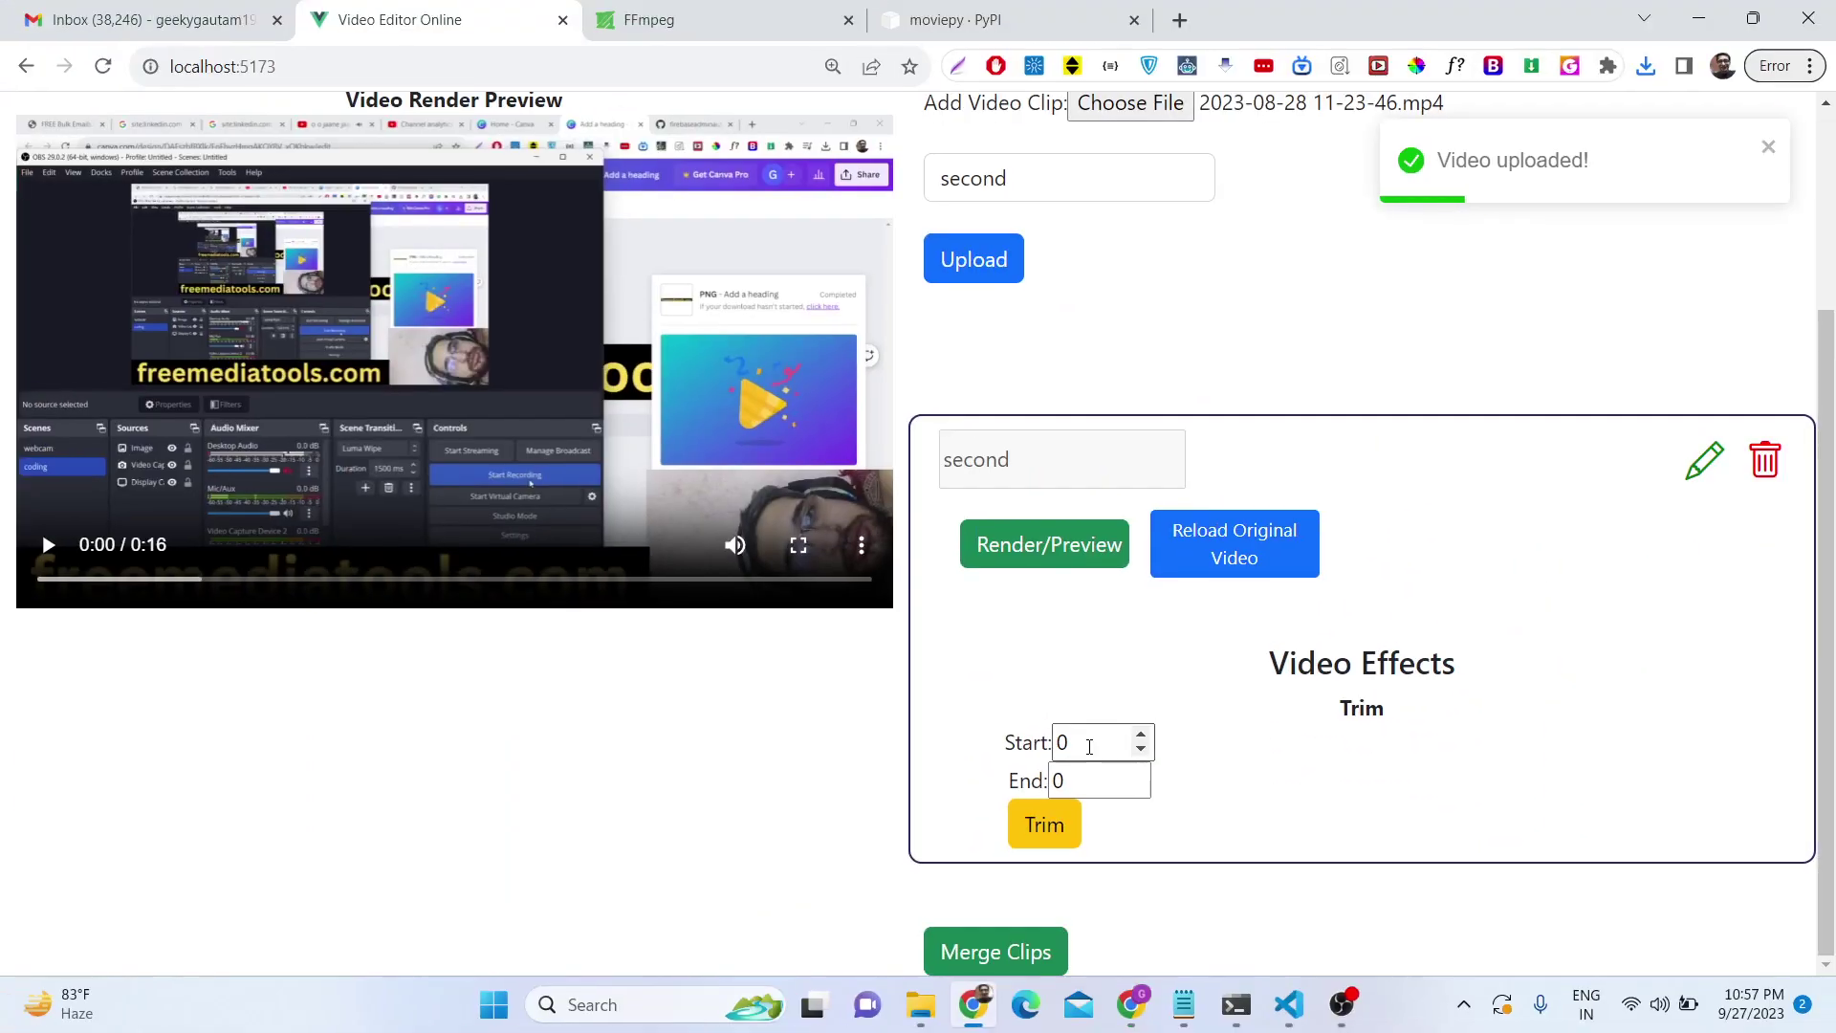
pyautogui.click(1091, 732)
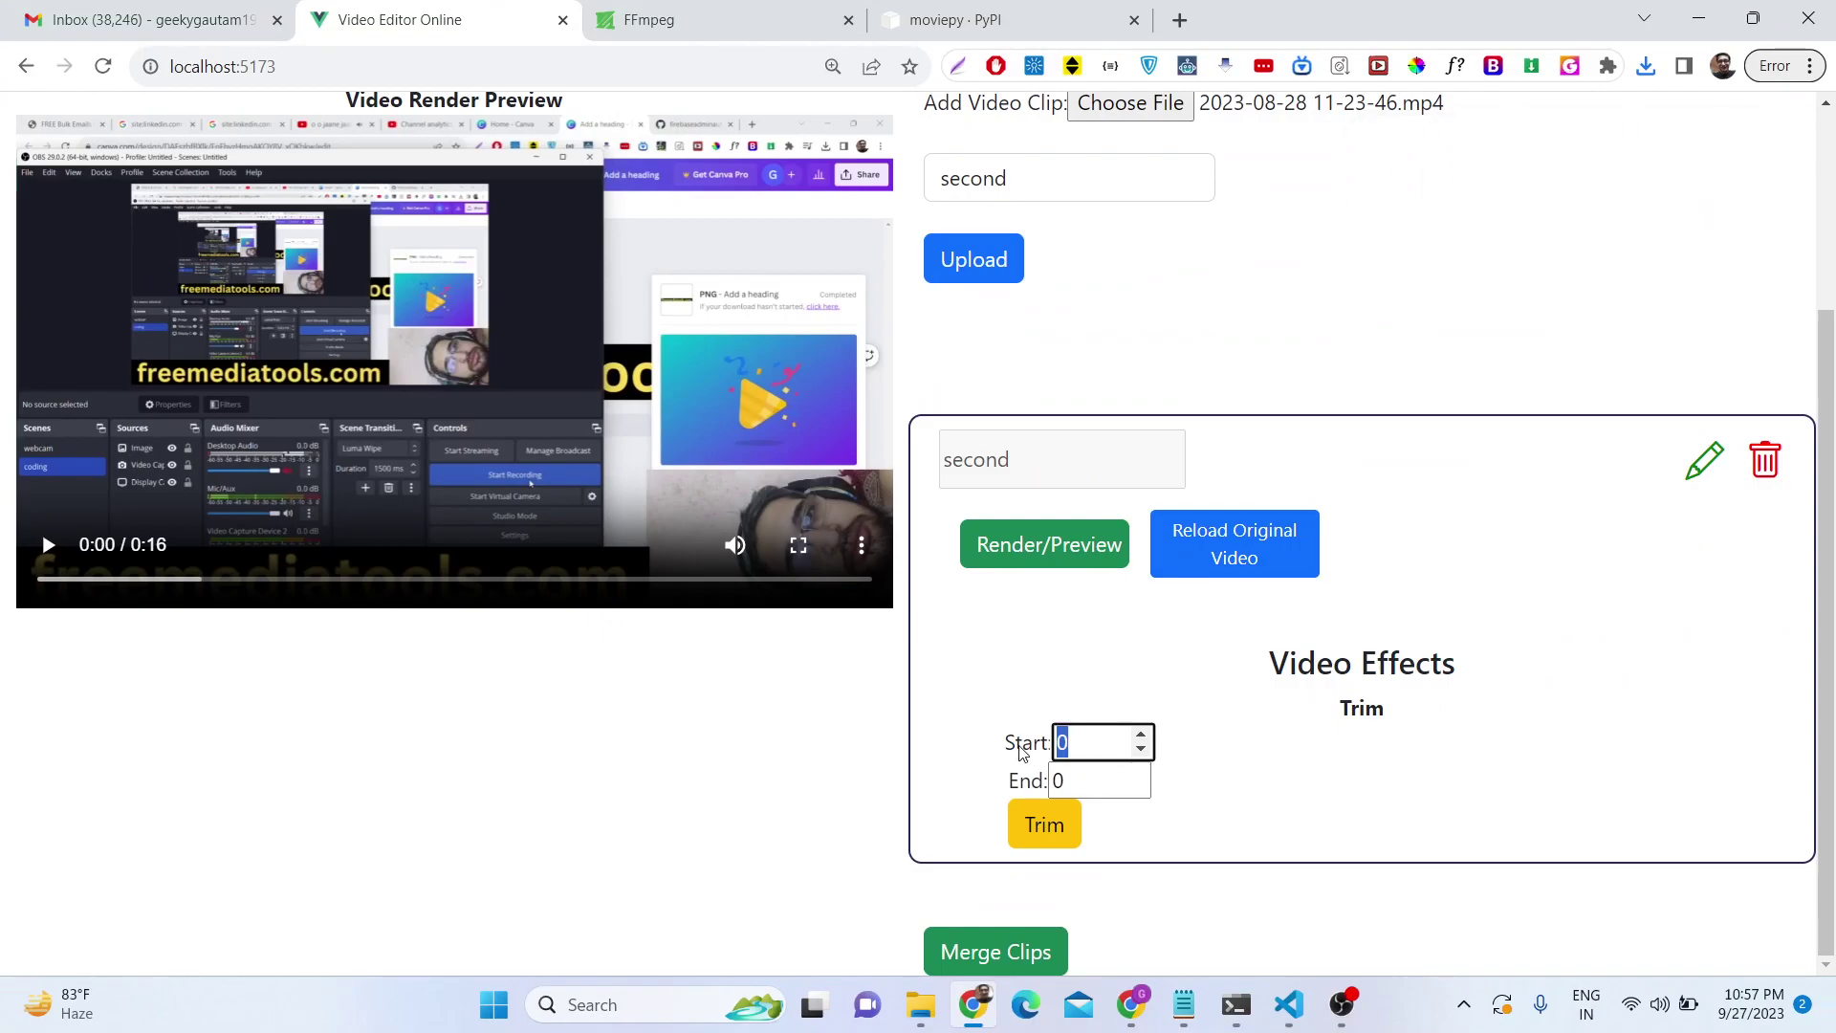
pyautogui.press('Tab')
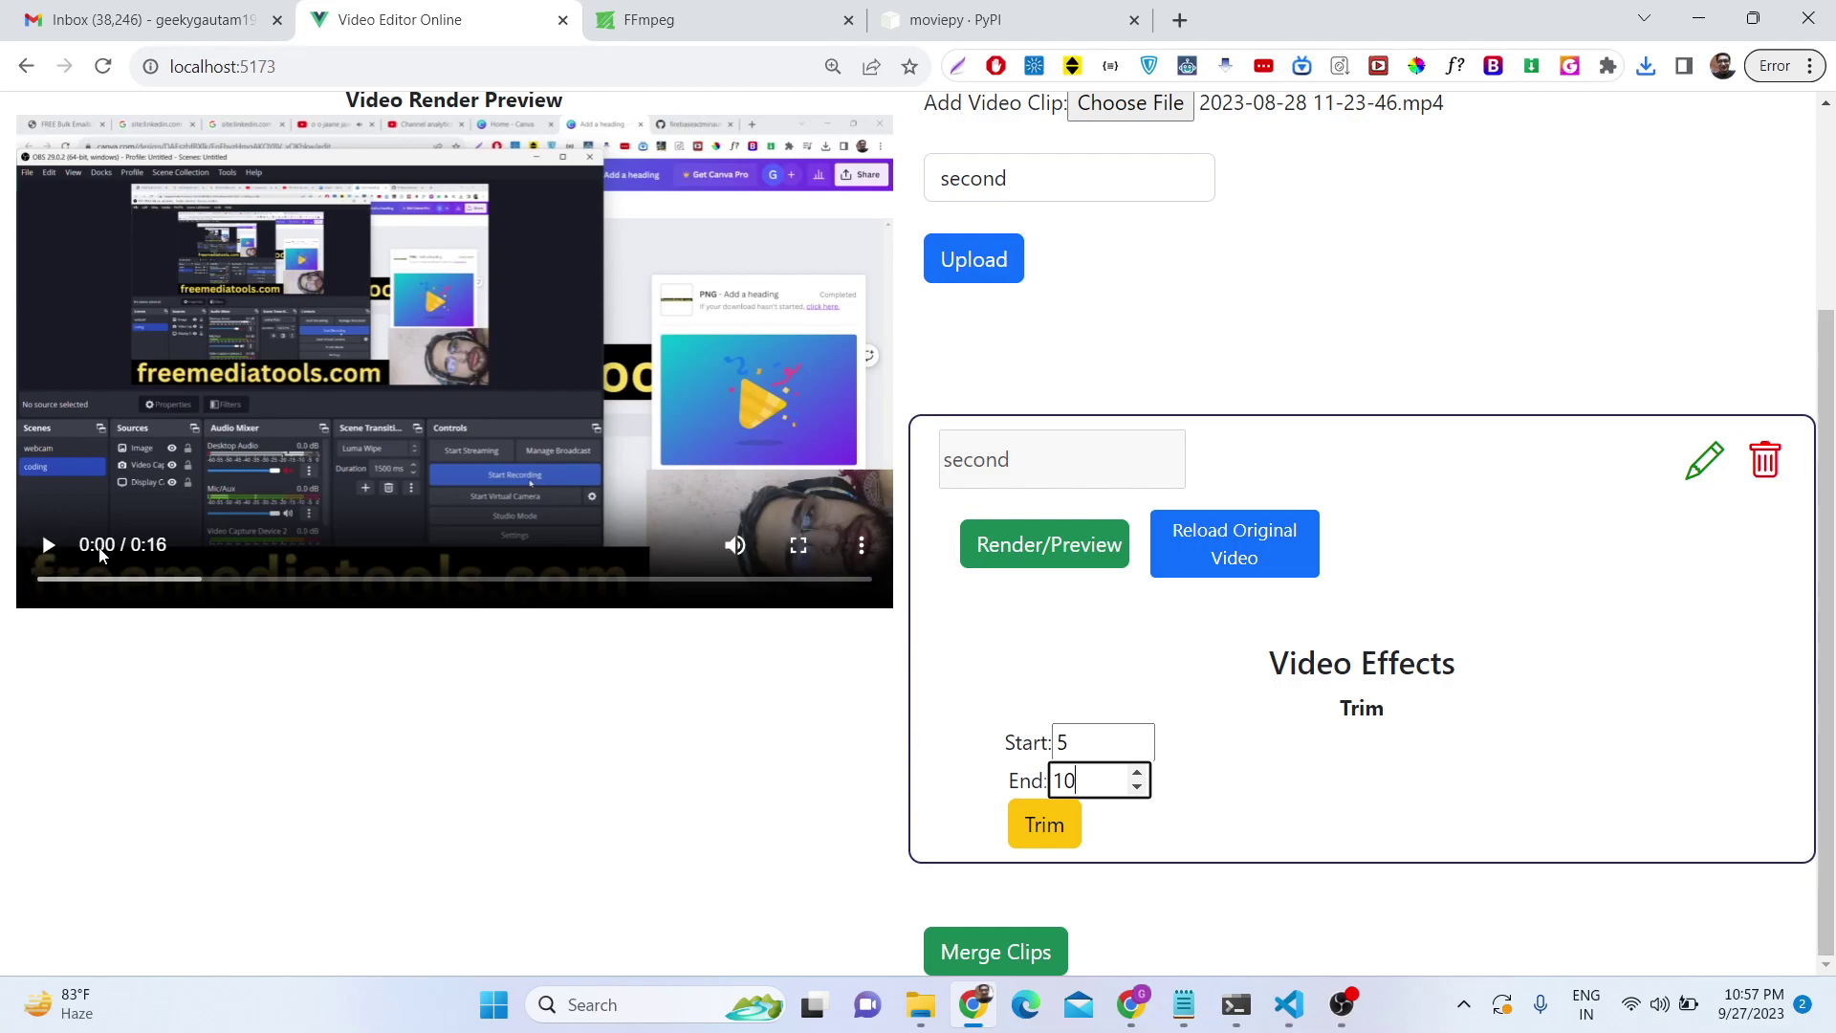
pyautogui.click(1045, 823)
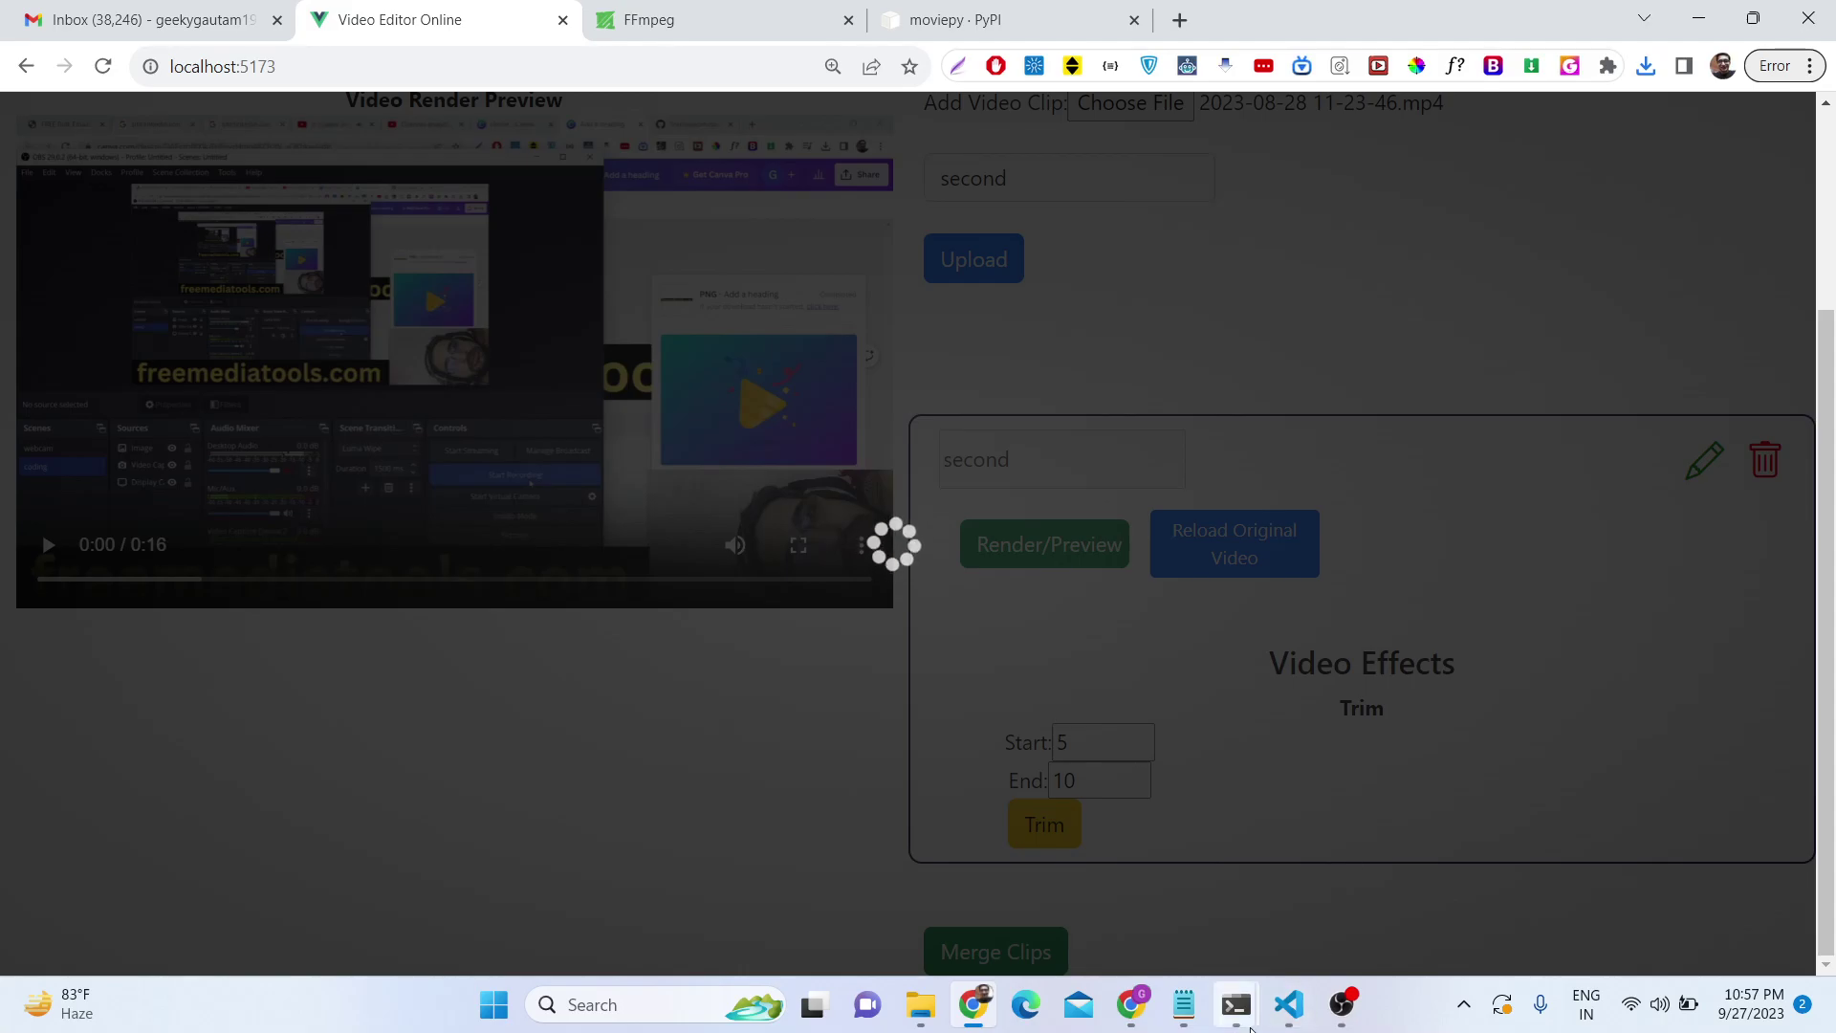
# Check the server Command Prompt log for MoviePy's render, then view the 0:05 preview.
pyautogui.moveTo(1237, 1004)
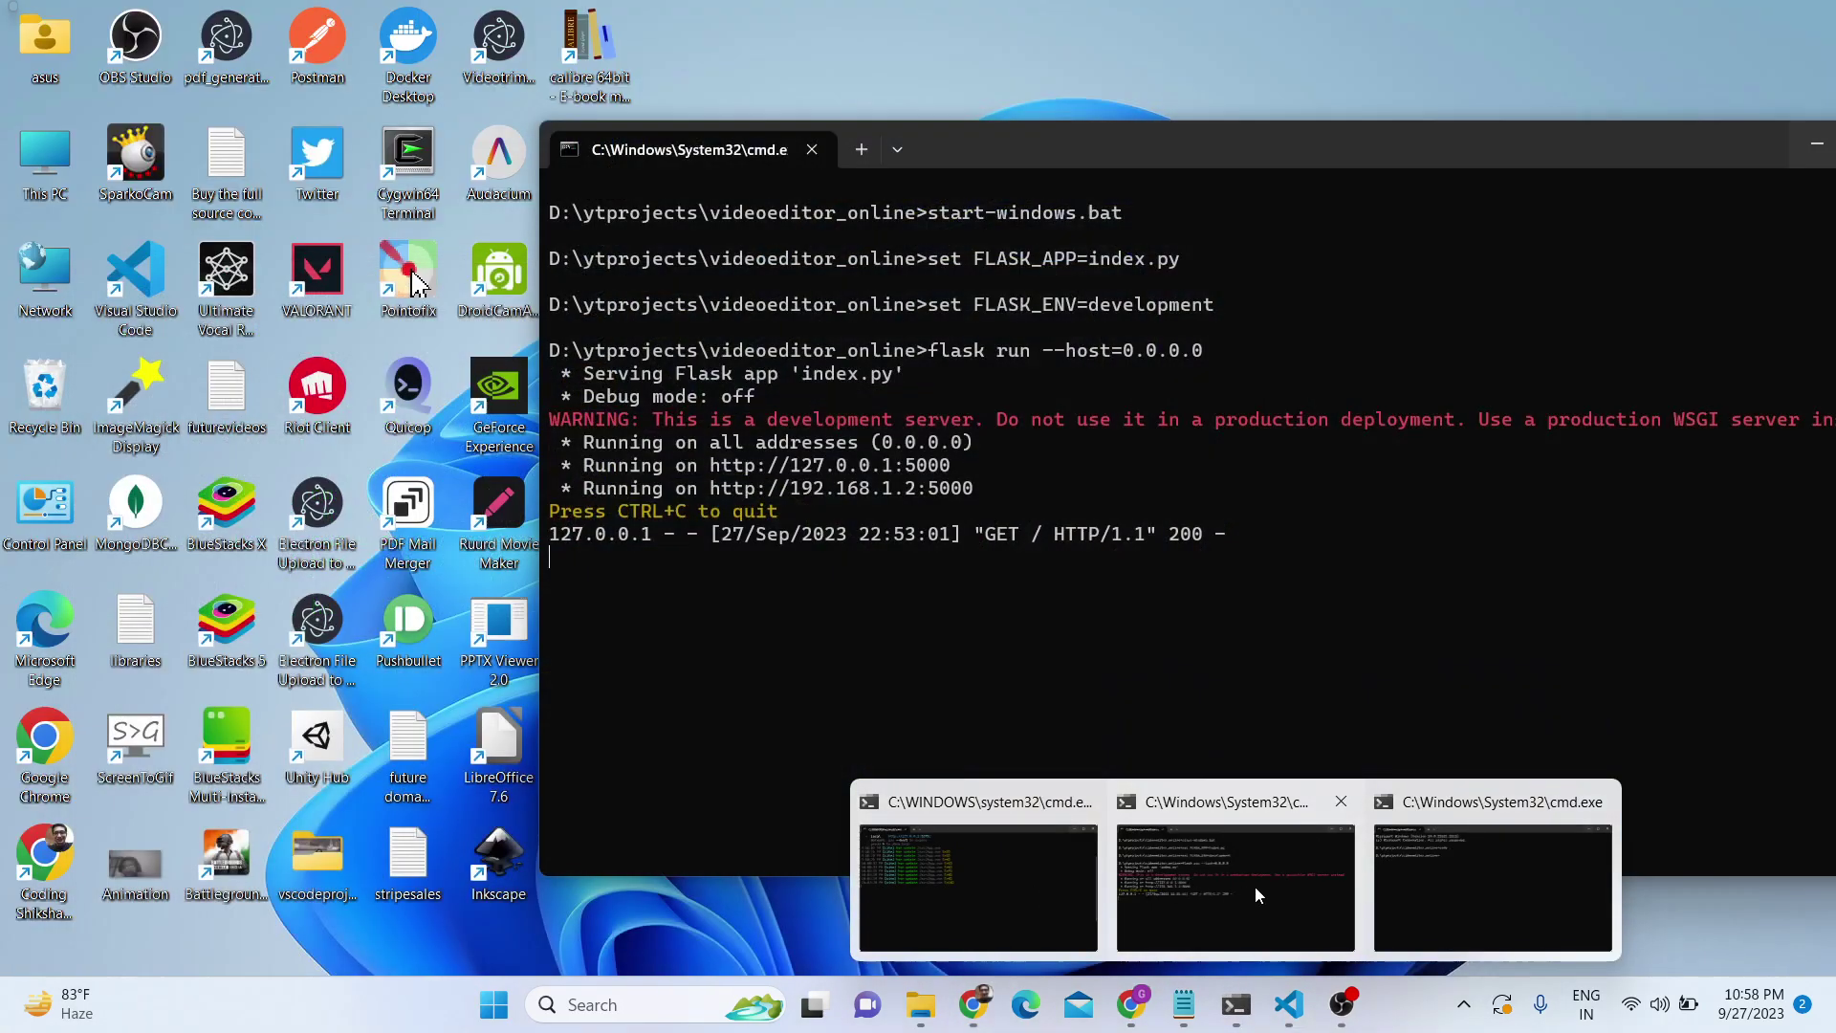
pyautogui.click(1090, 894)
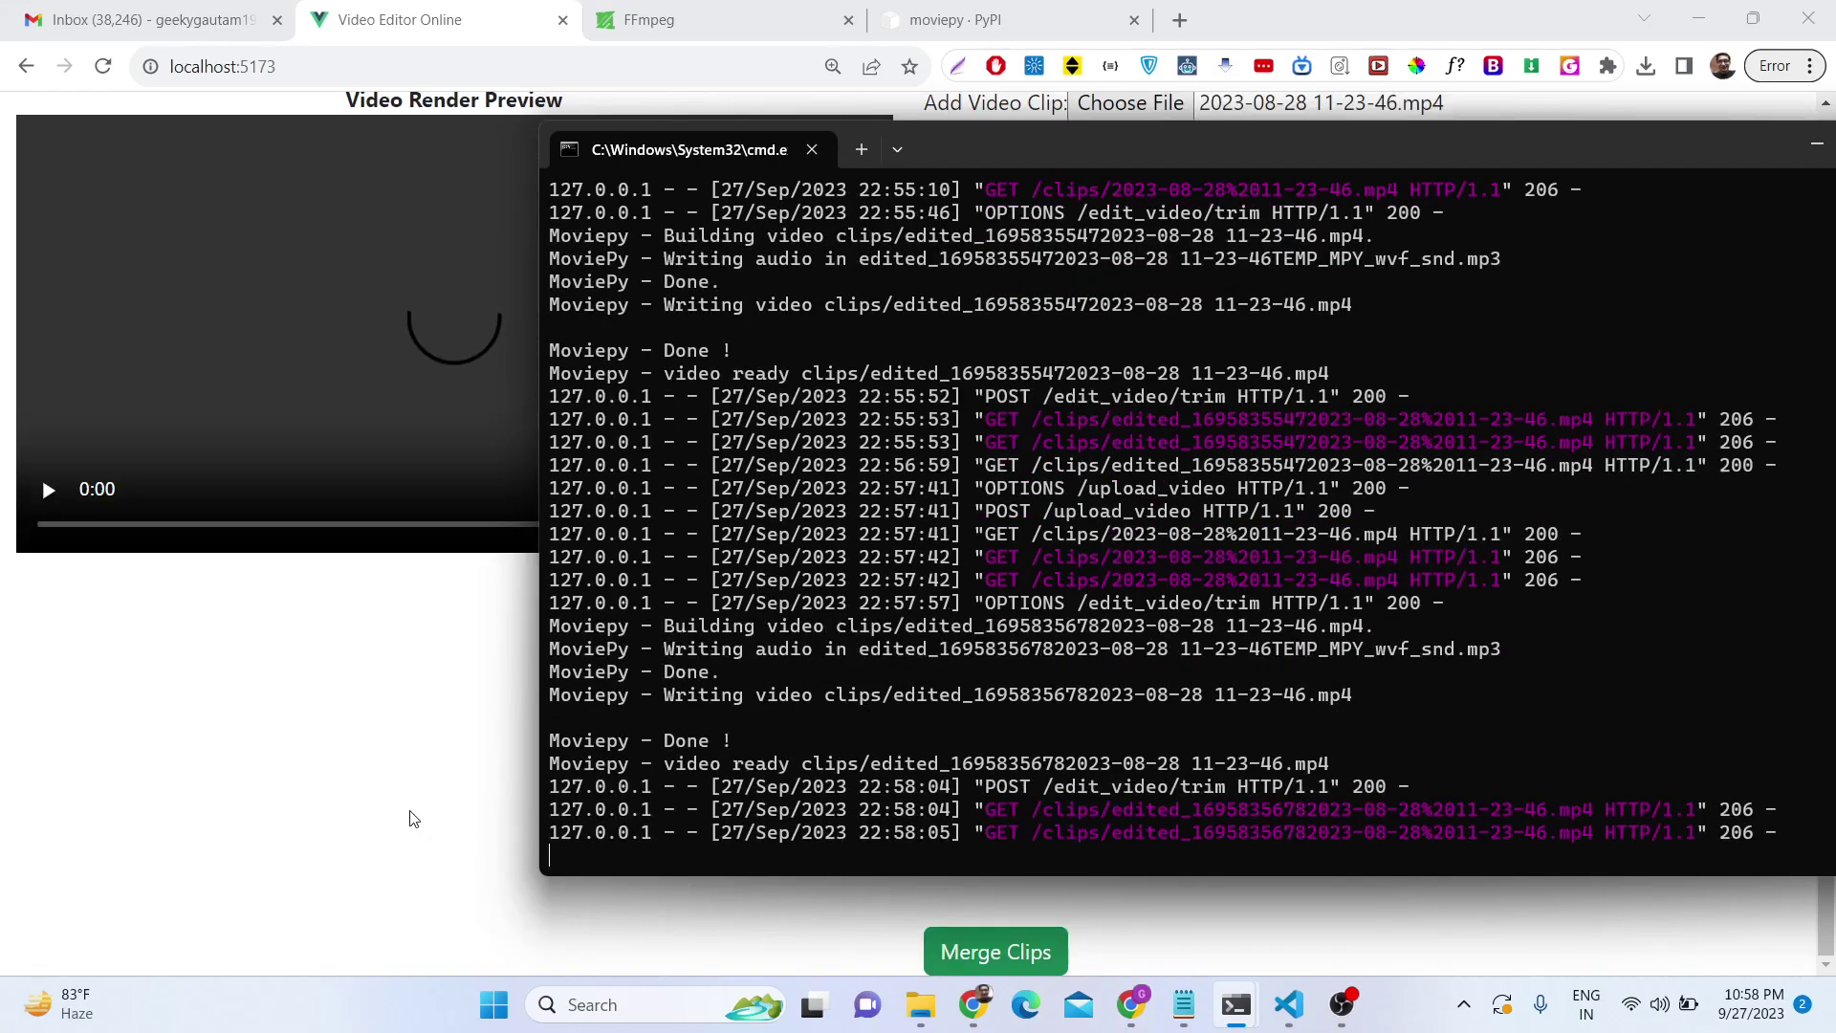
pyautogui.click(411, 819)
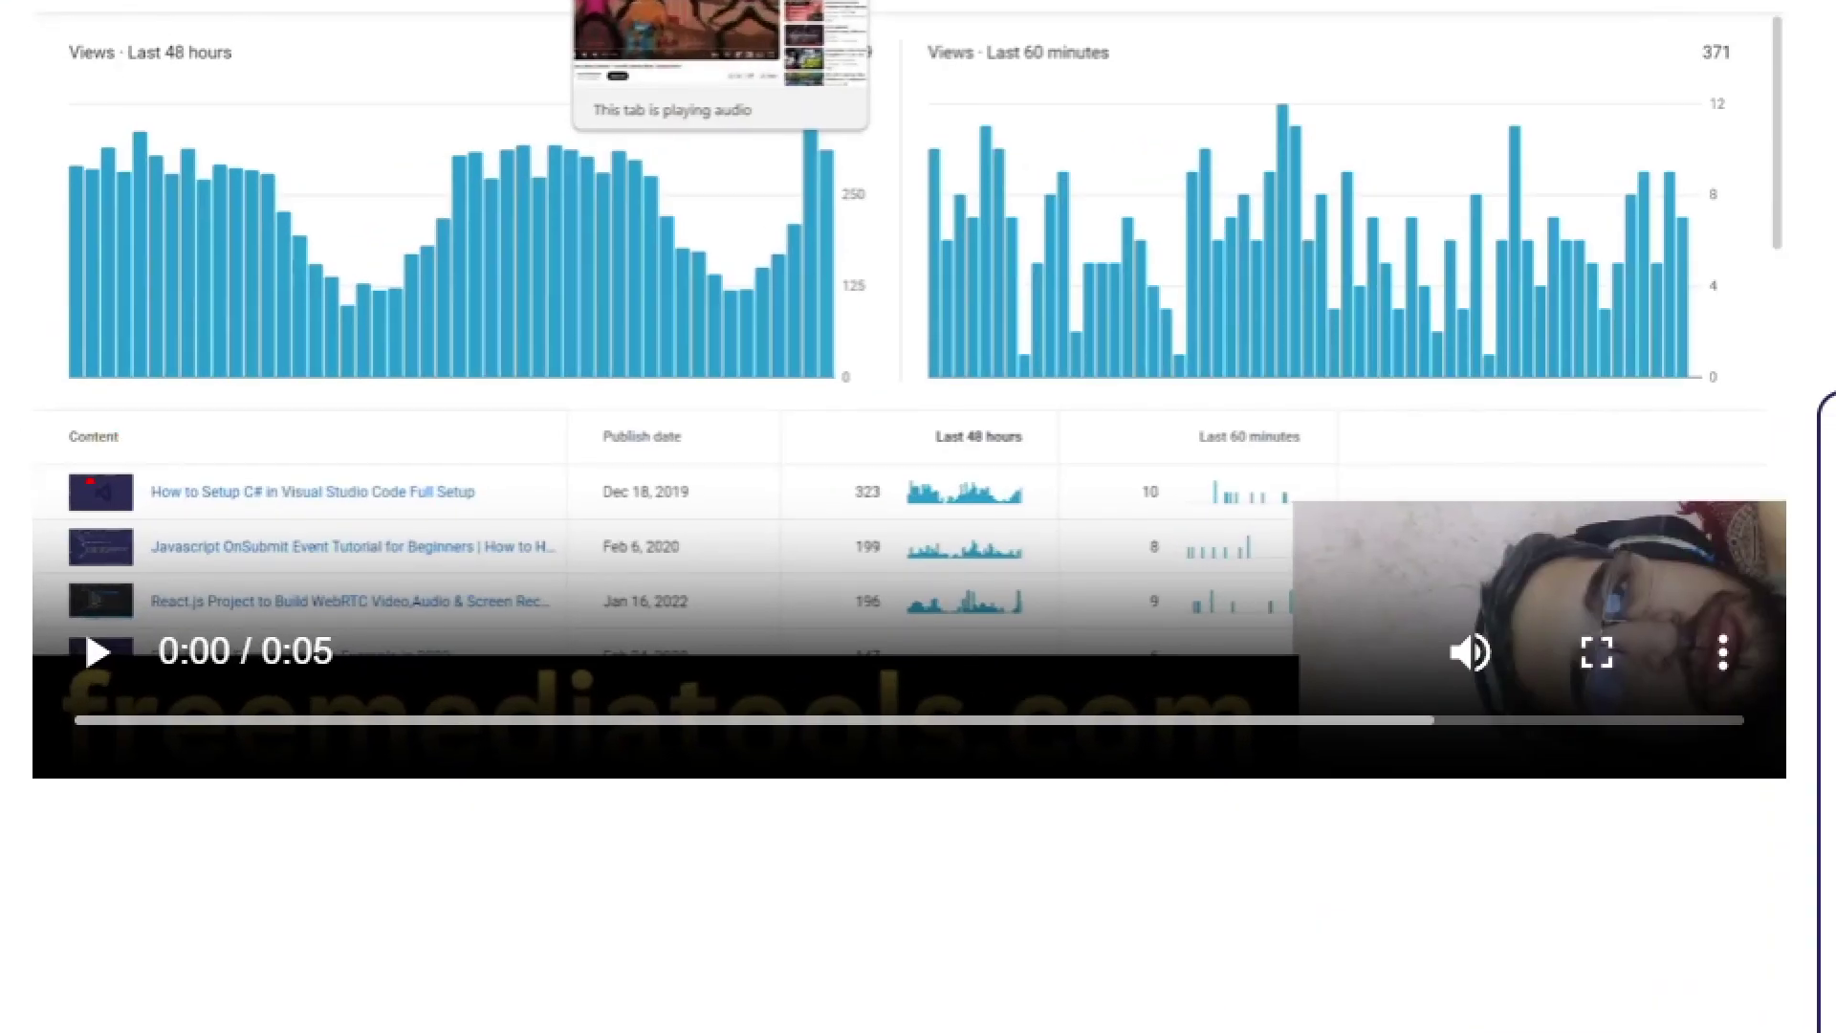
# Download the trimmed 'second' clip as an edited mp4 and play it once in Media Player.
pyautogui.moveTo(52, 515)
pyautogui.mouseDown()
pyautogui.moveTo(48, 698)
pyautogui.moveTo(636, 849)
pyautogui.moveTo(1831, 846)
pyautogui.moveTo(969, 505)
pyautogui.moveTo(3, 536)
pyautogui.mouseUp()
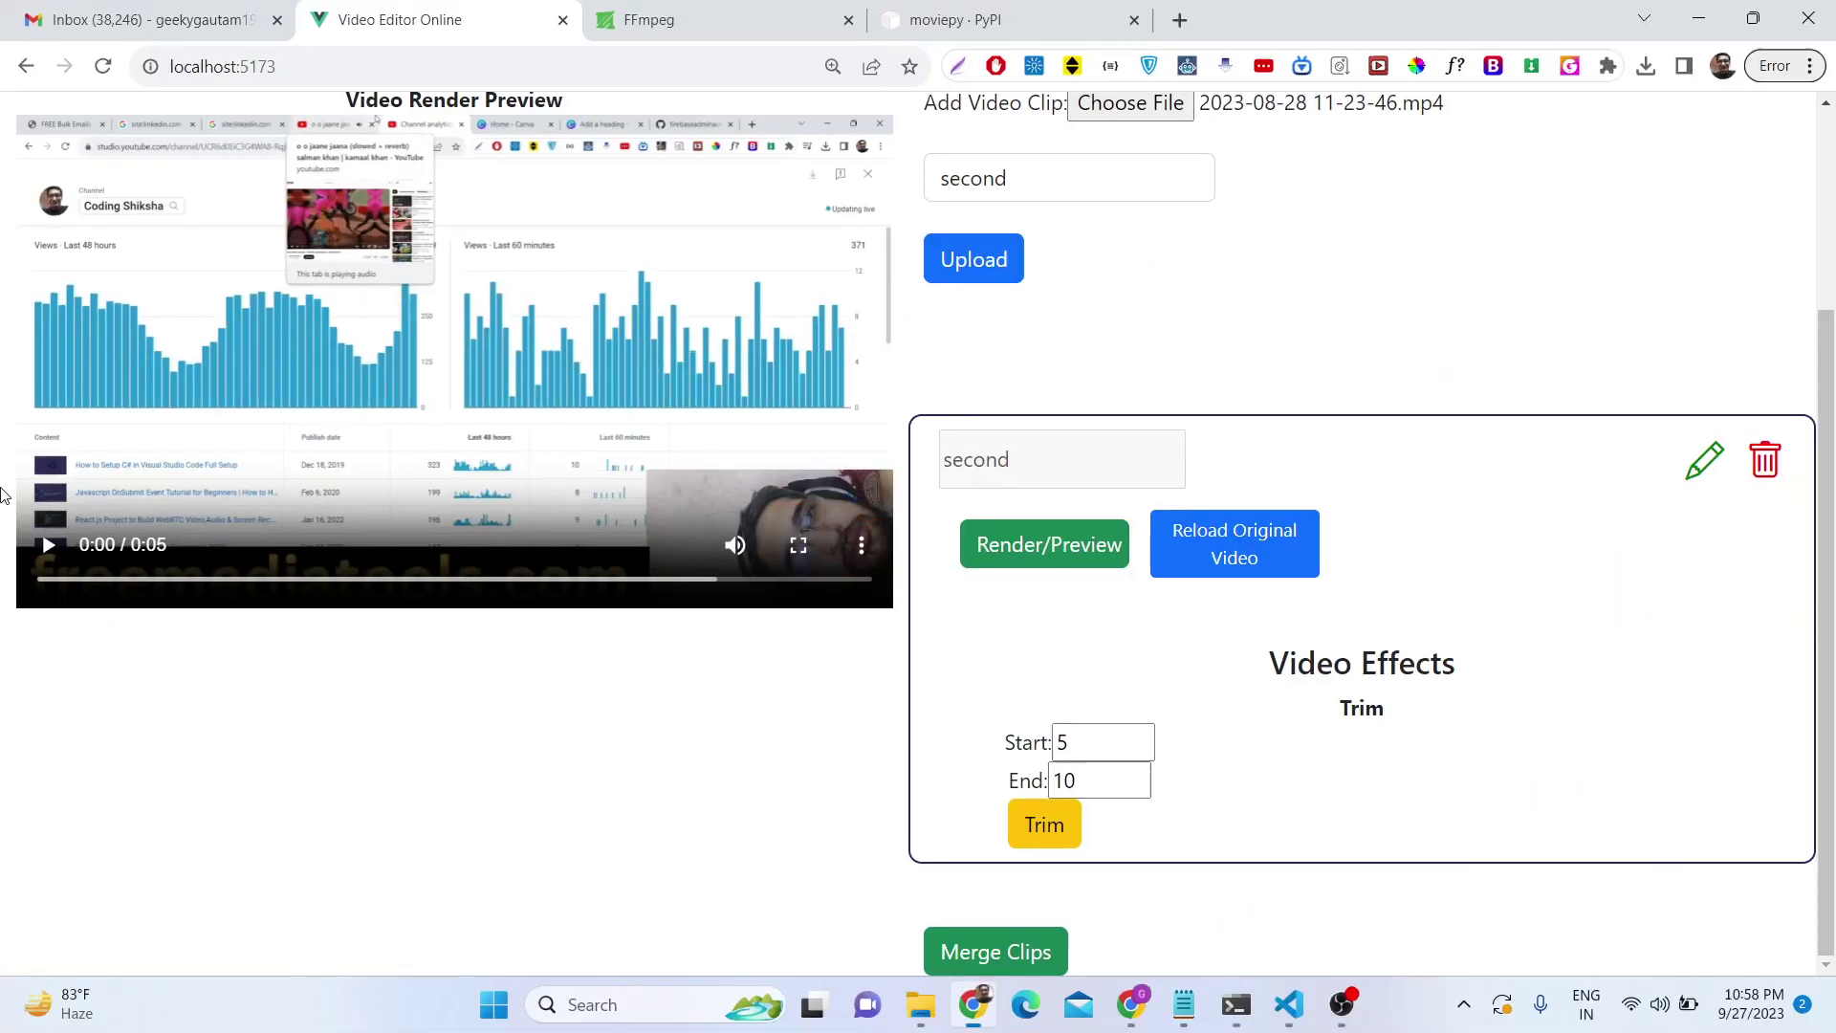
pyautogui.scroll(1, 158, 456)
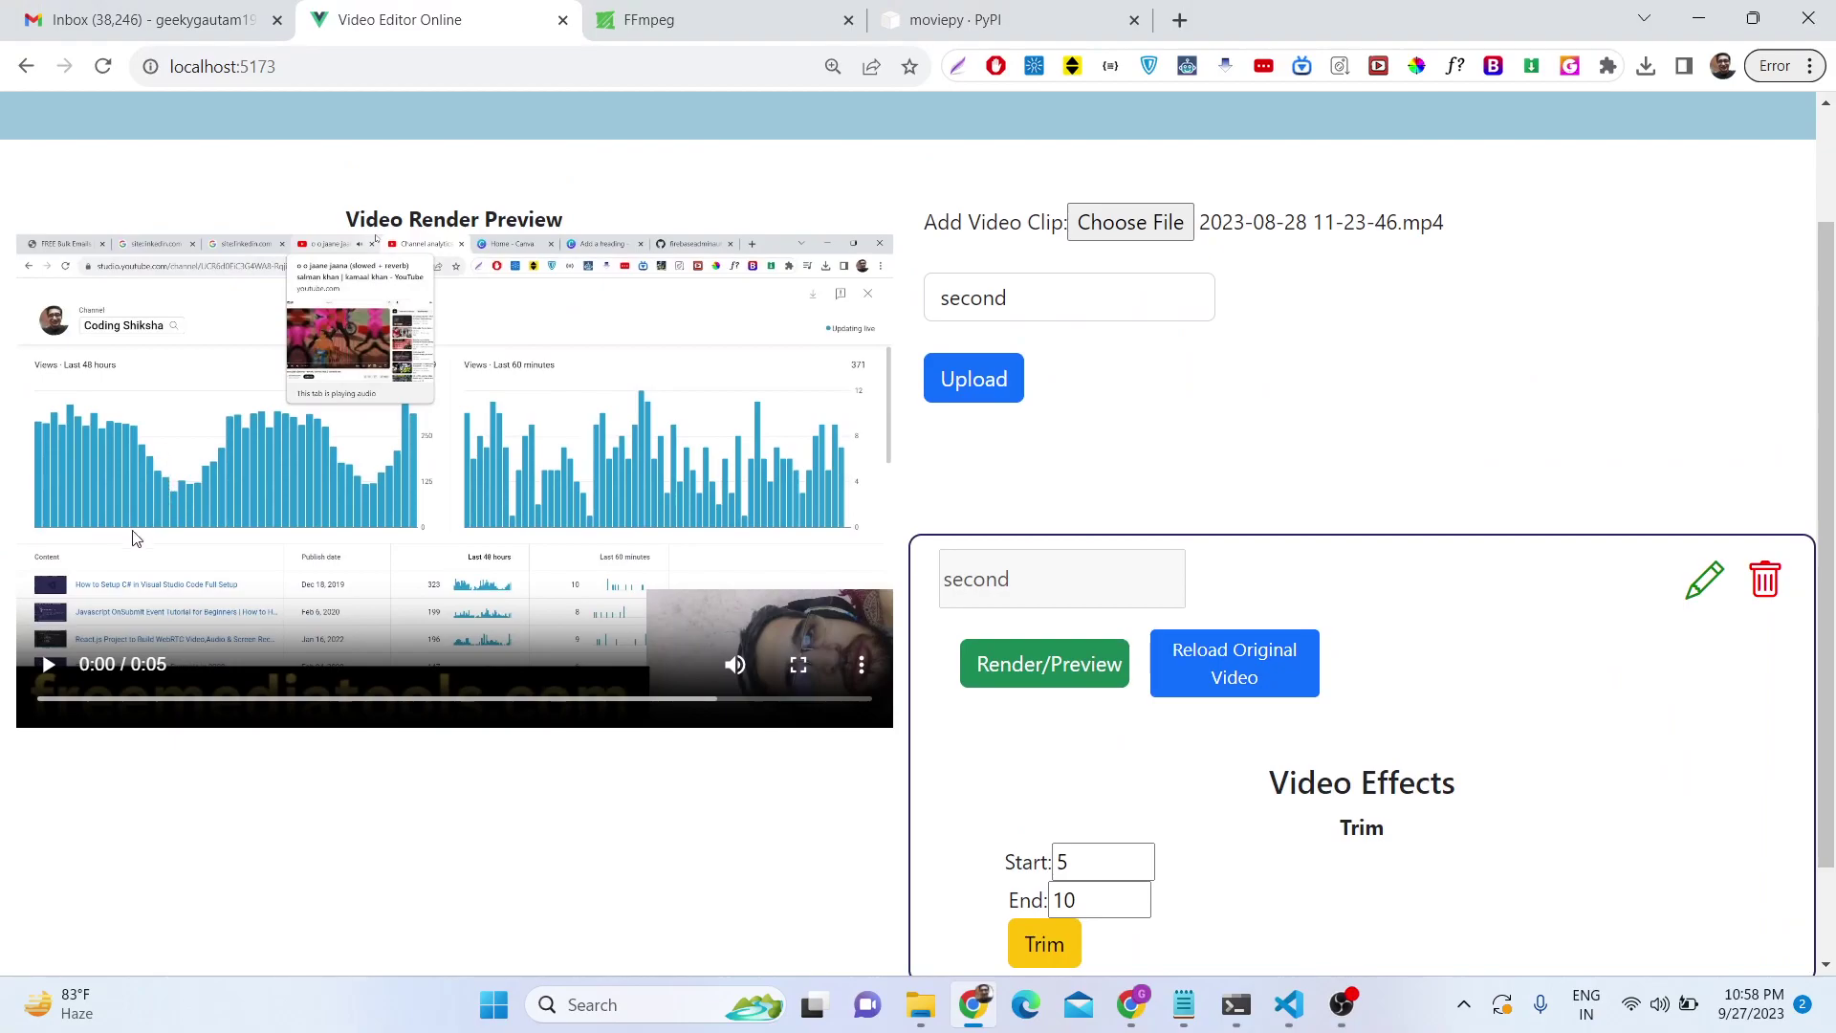
pyautogui.click(862, 675)
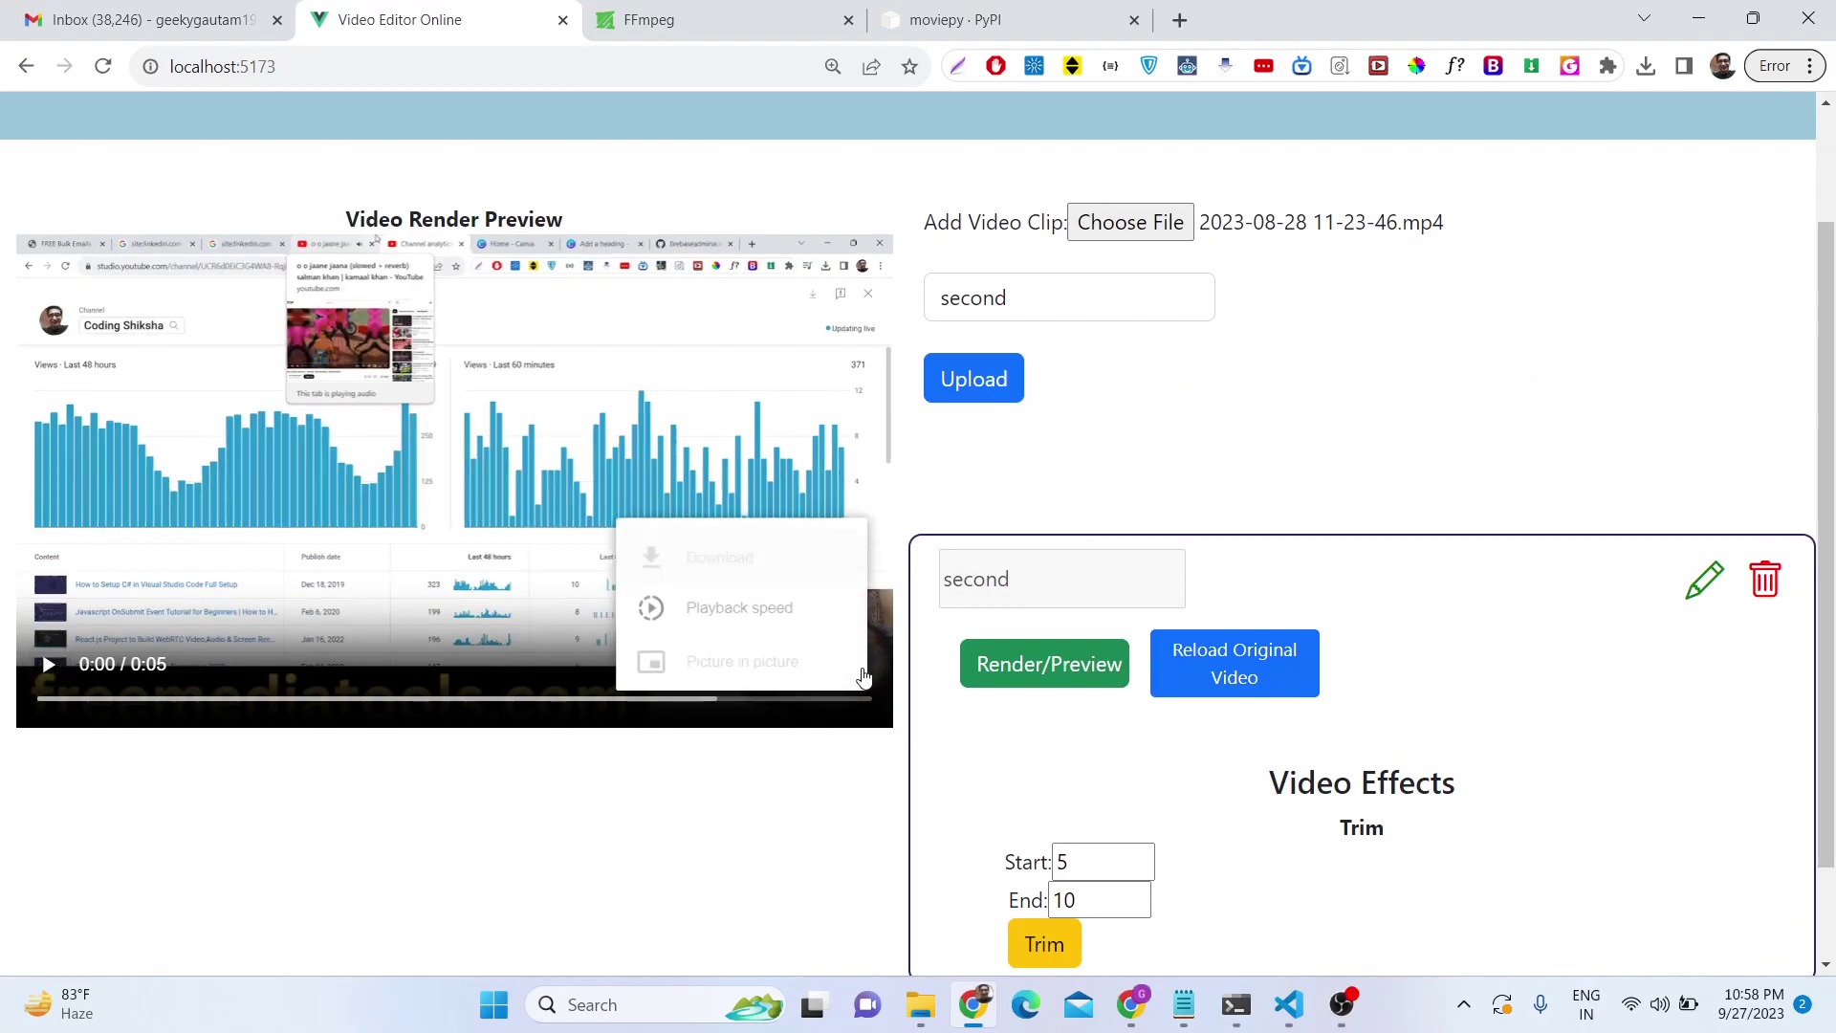
pyautogui.click(766, 537)
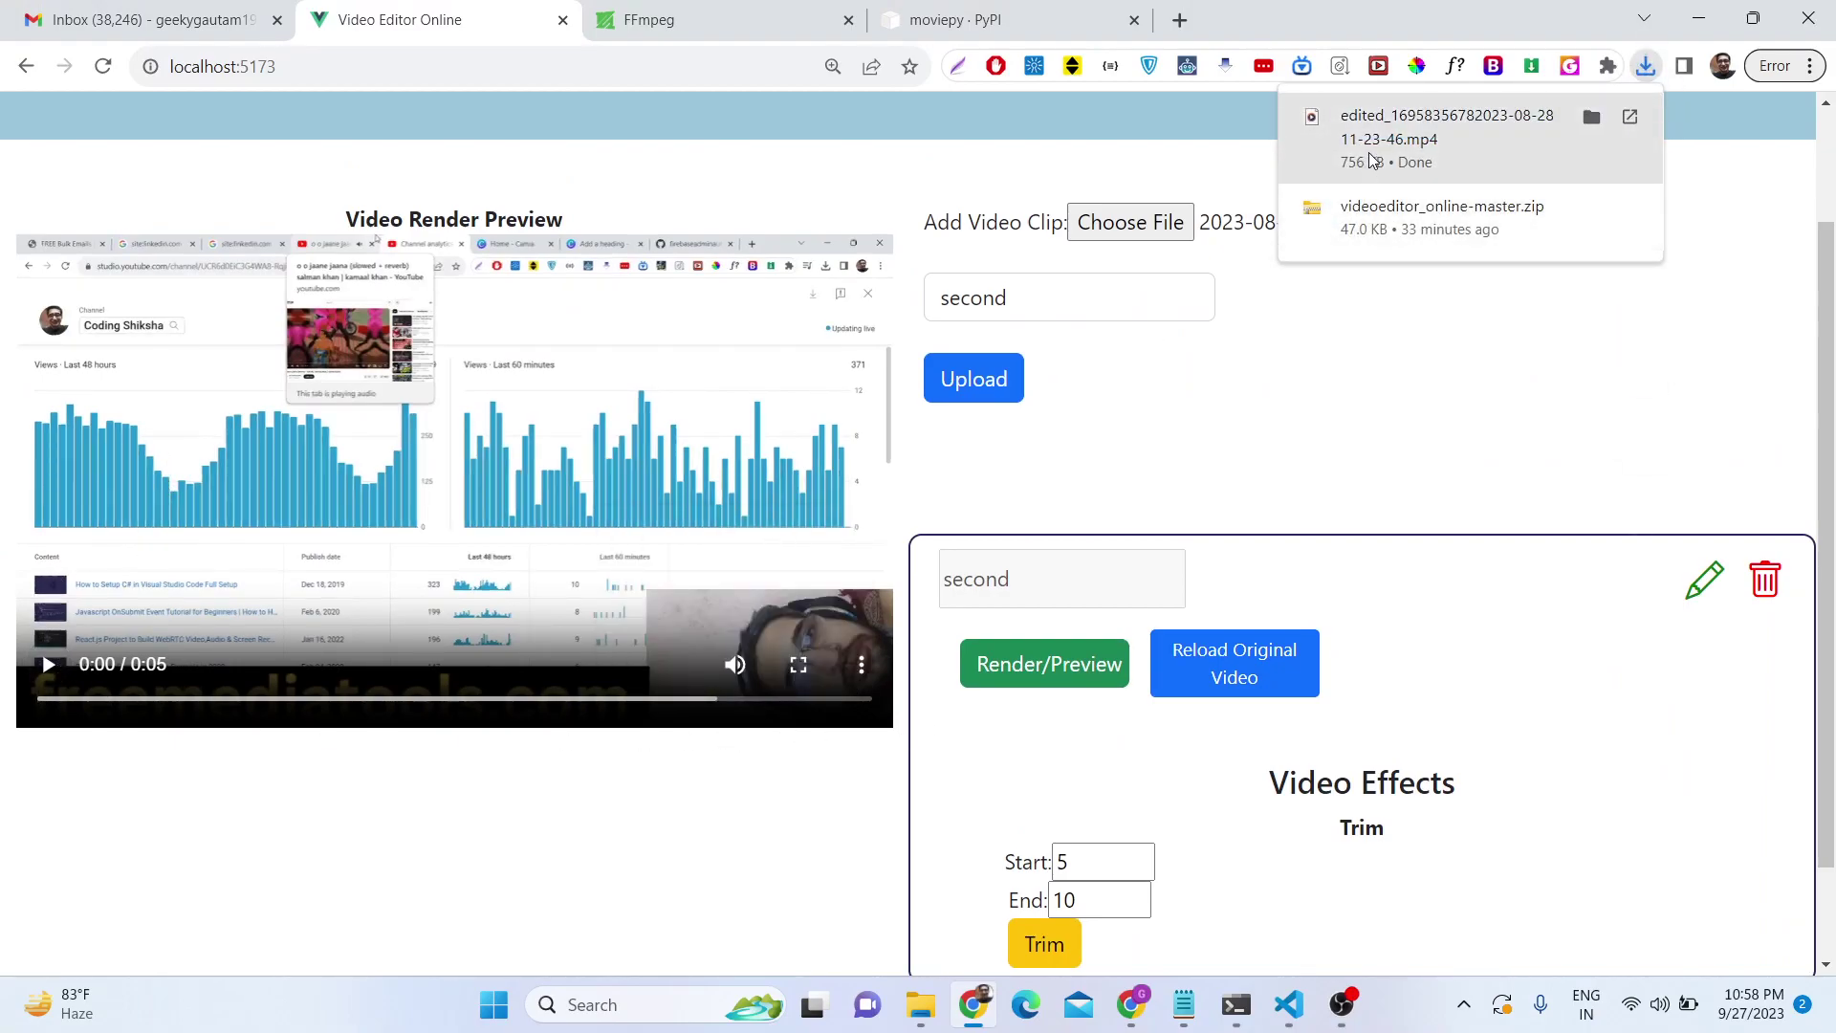
pyautogui.click(1369, 158)
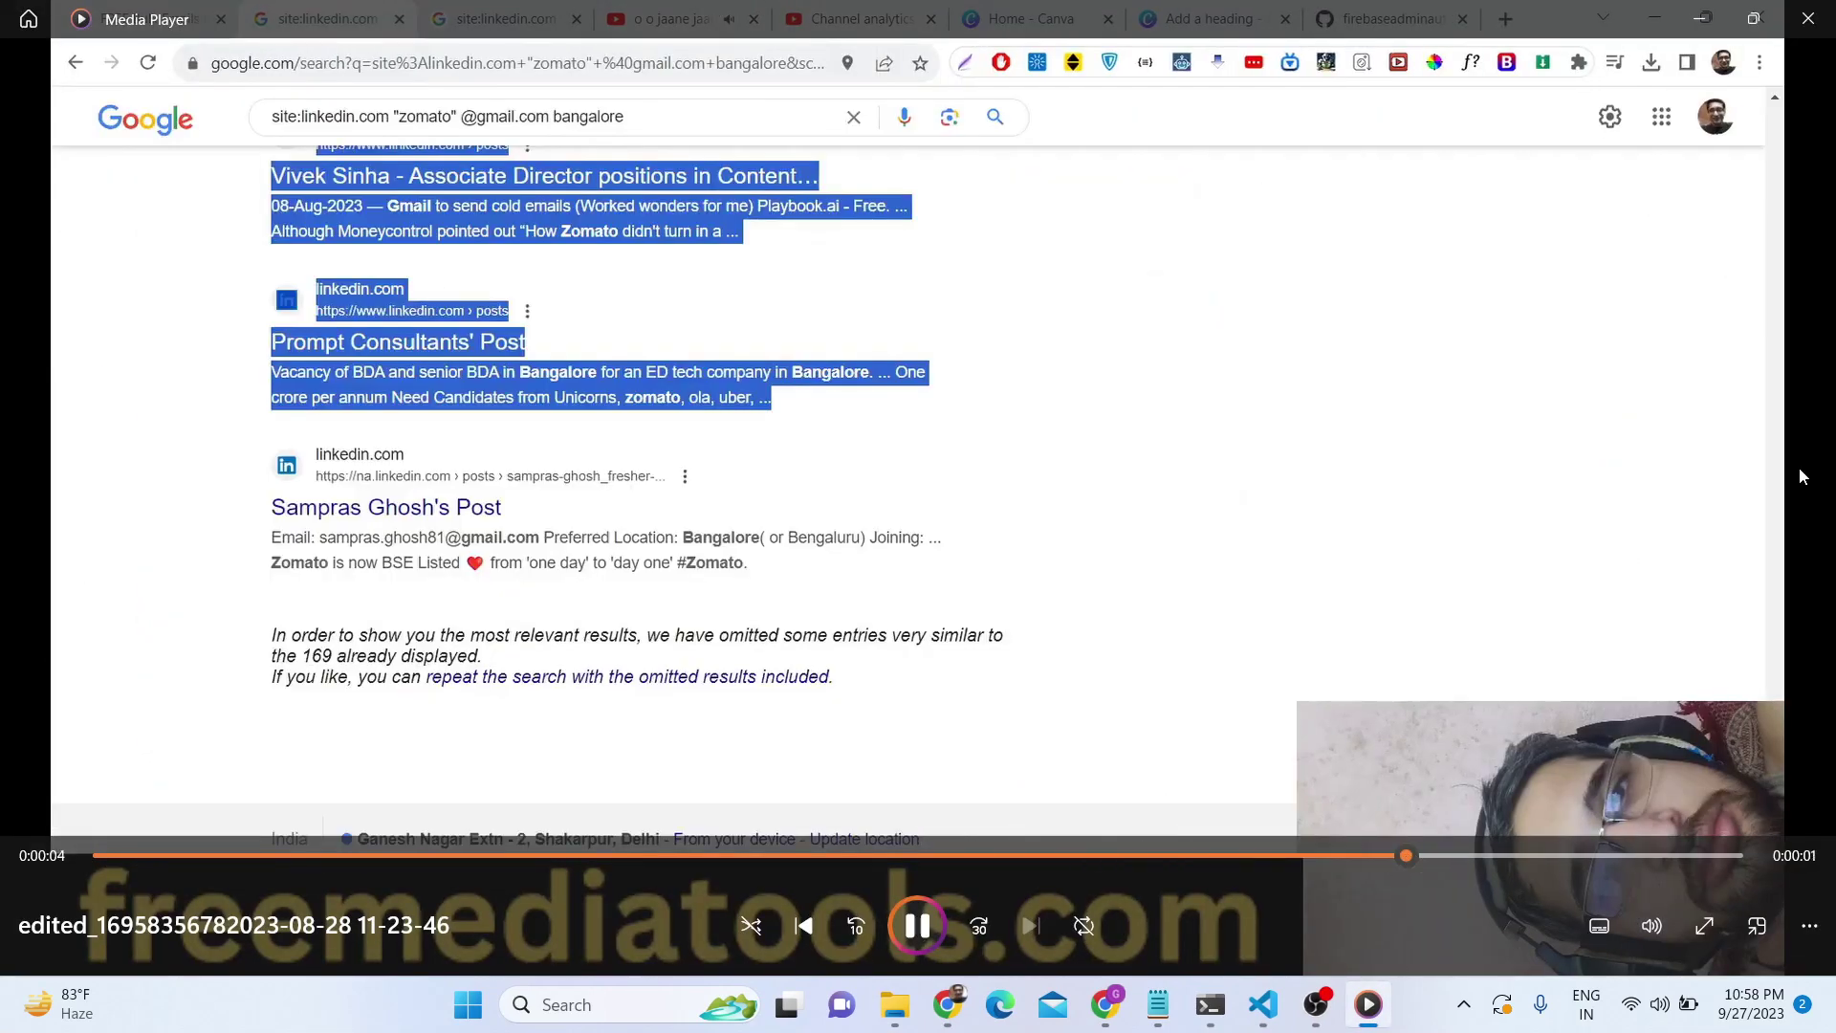
pyautogui.click(1808, 19)
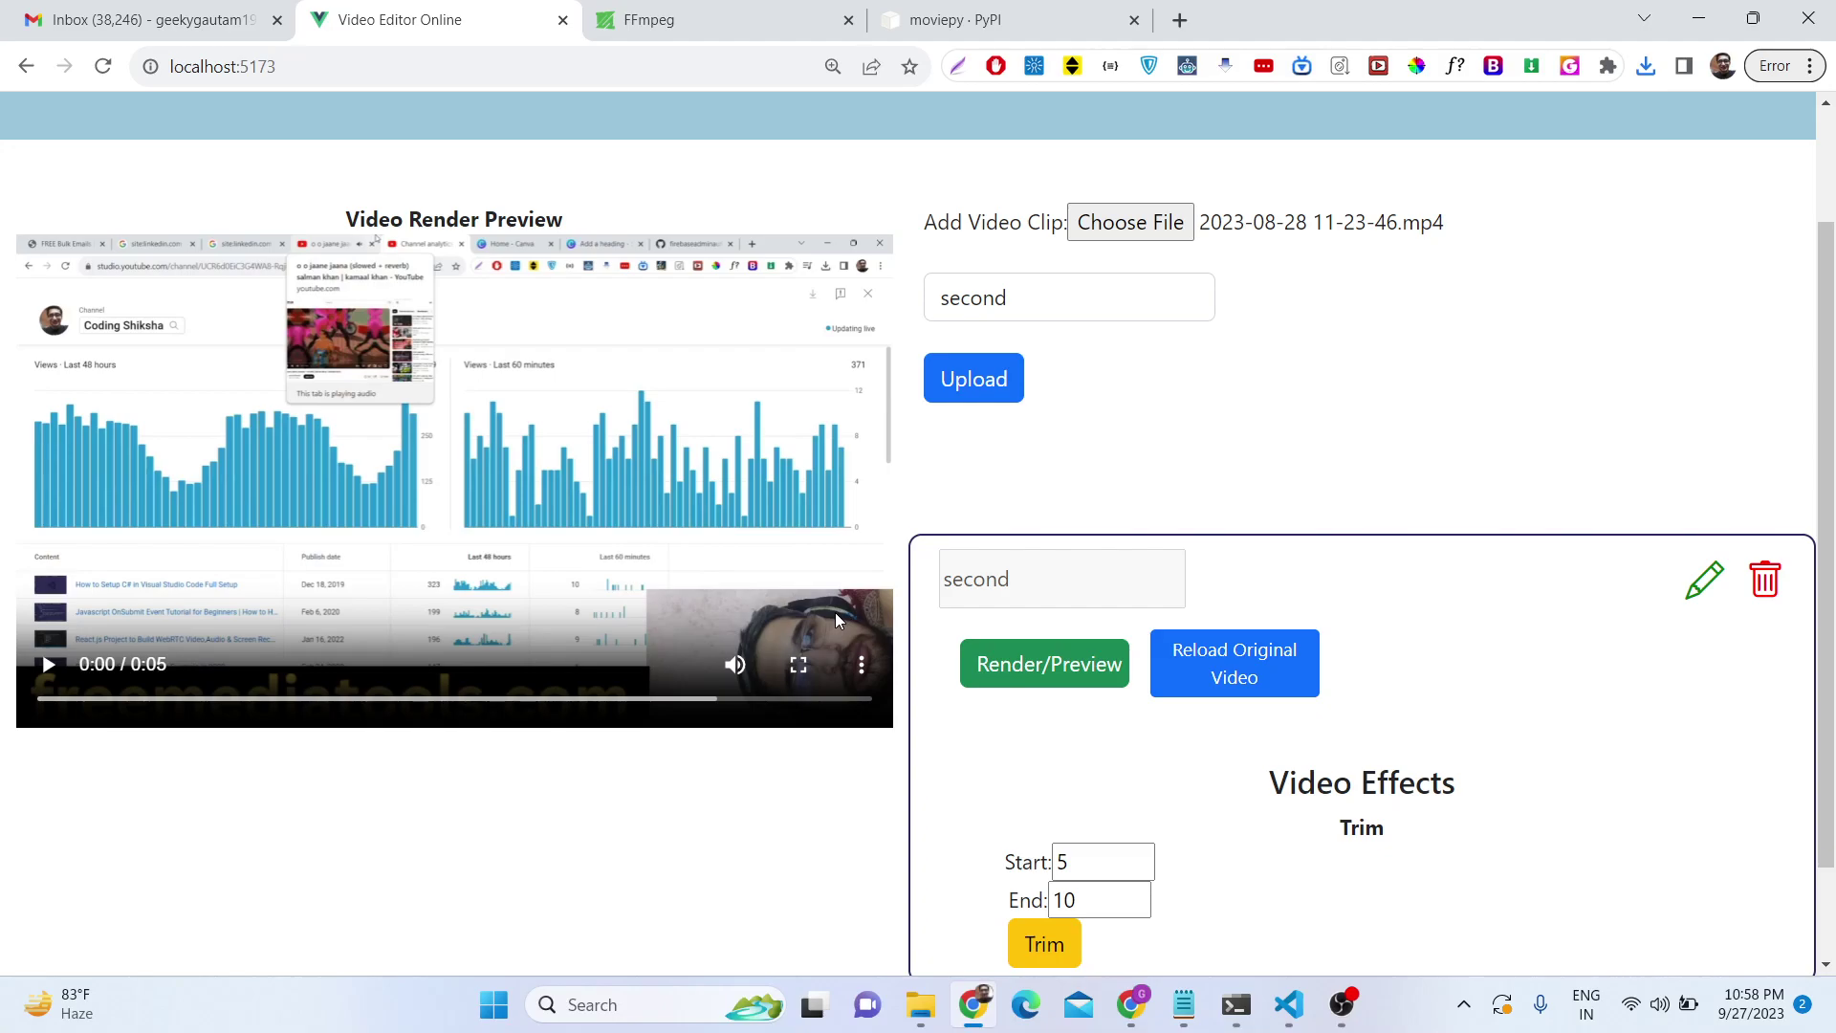
pyautogui.scroll(-1, 1356, 667)
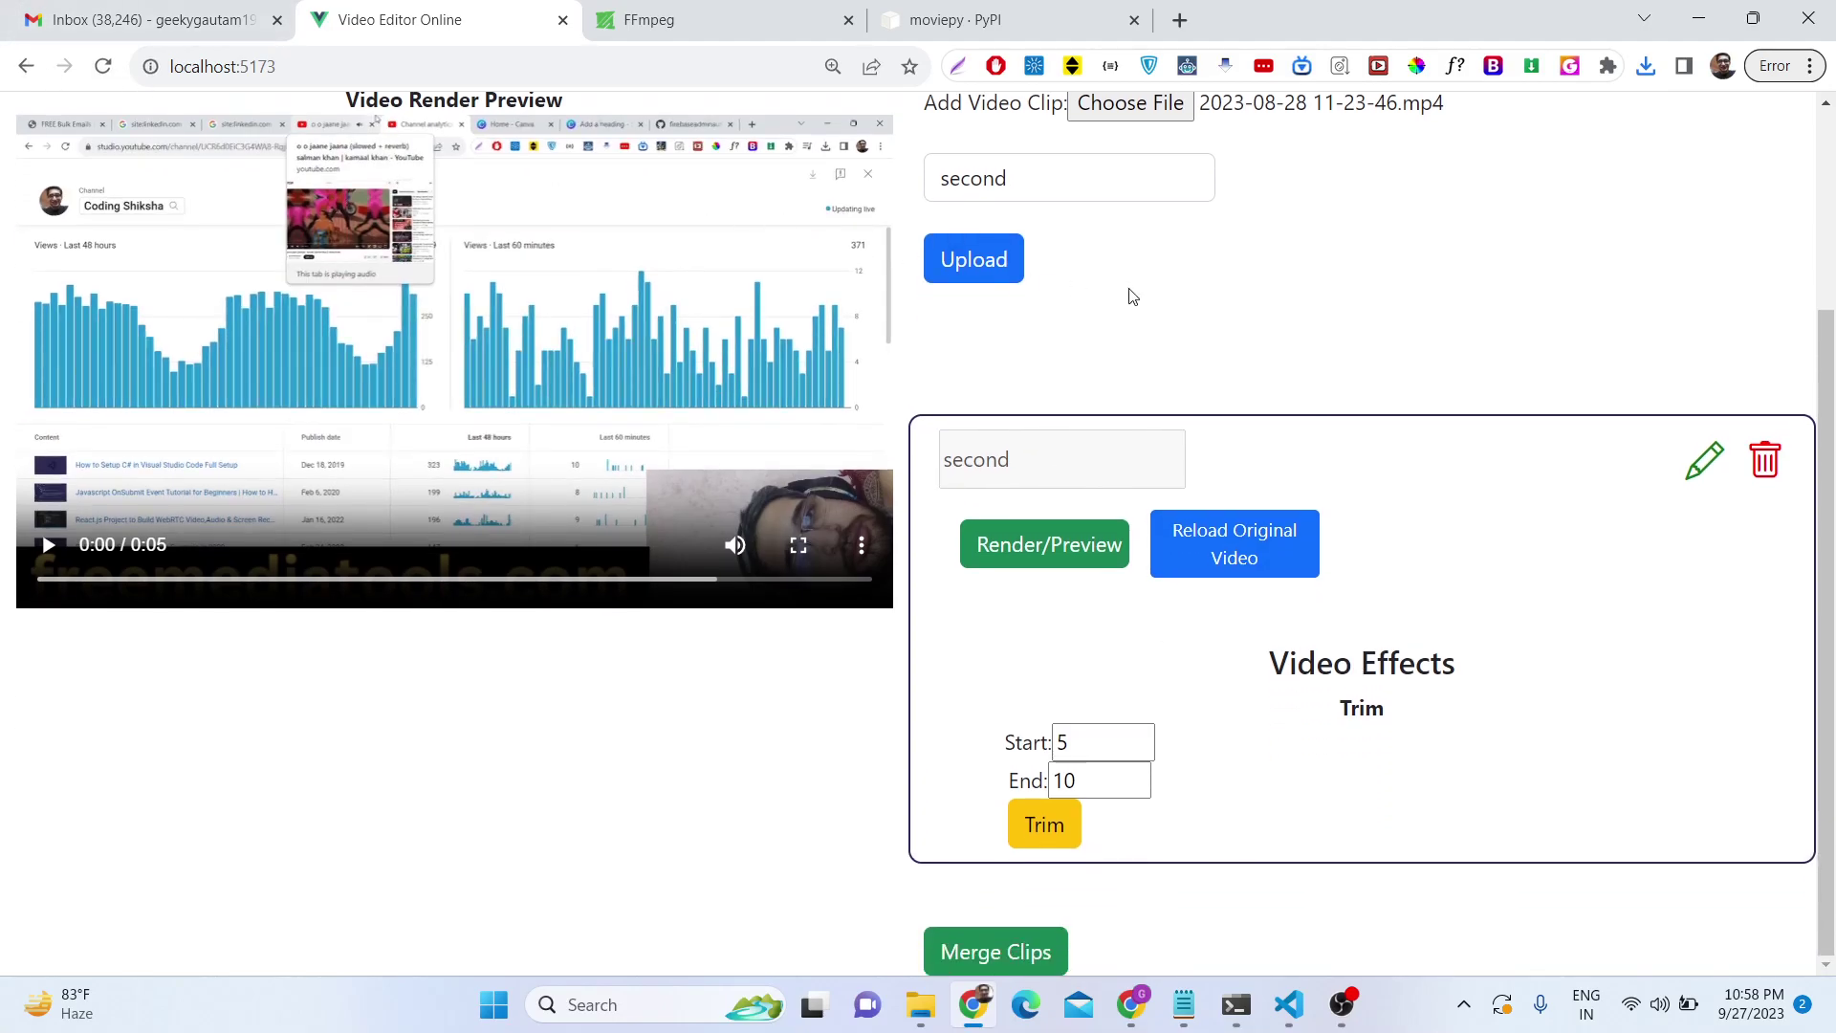
pyautogui.scroll(1, 1115, 285)
pyautogui.click(1146, 228)
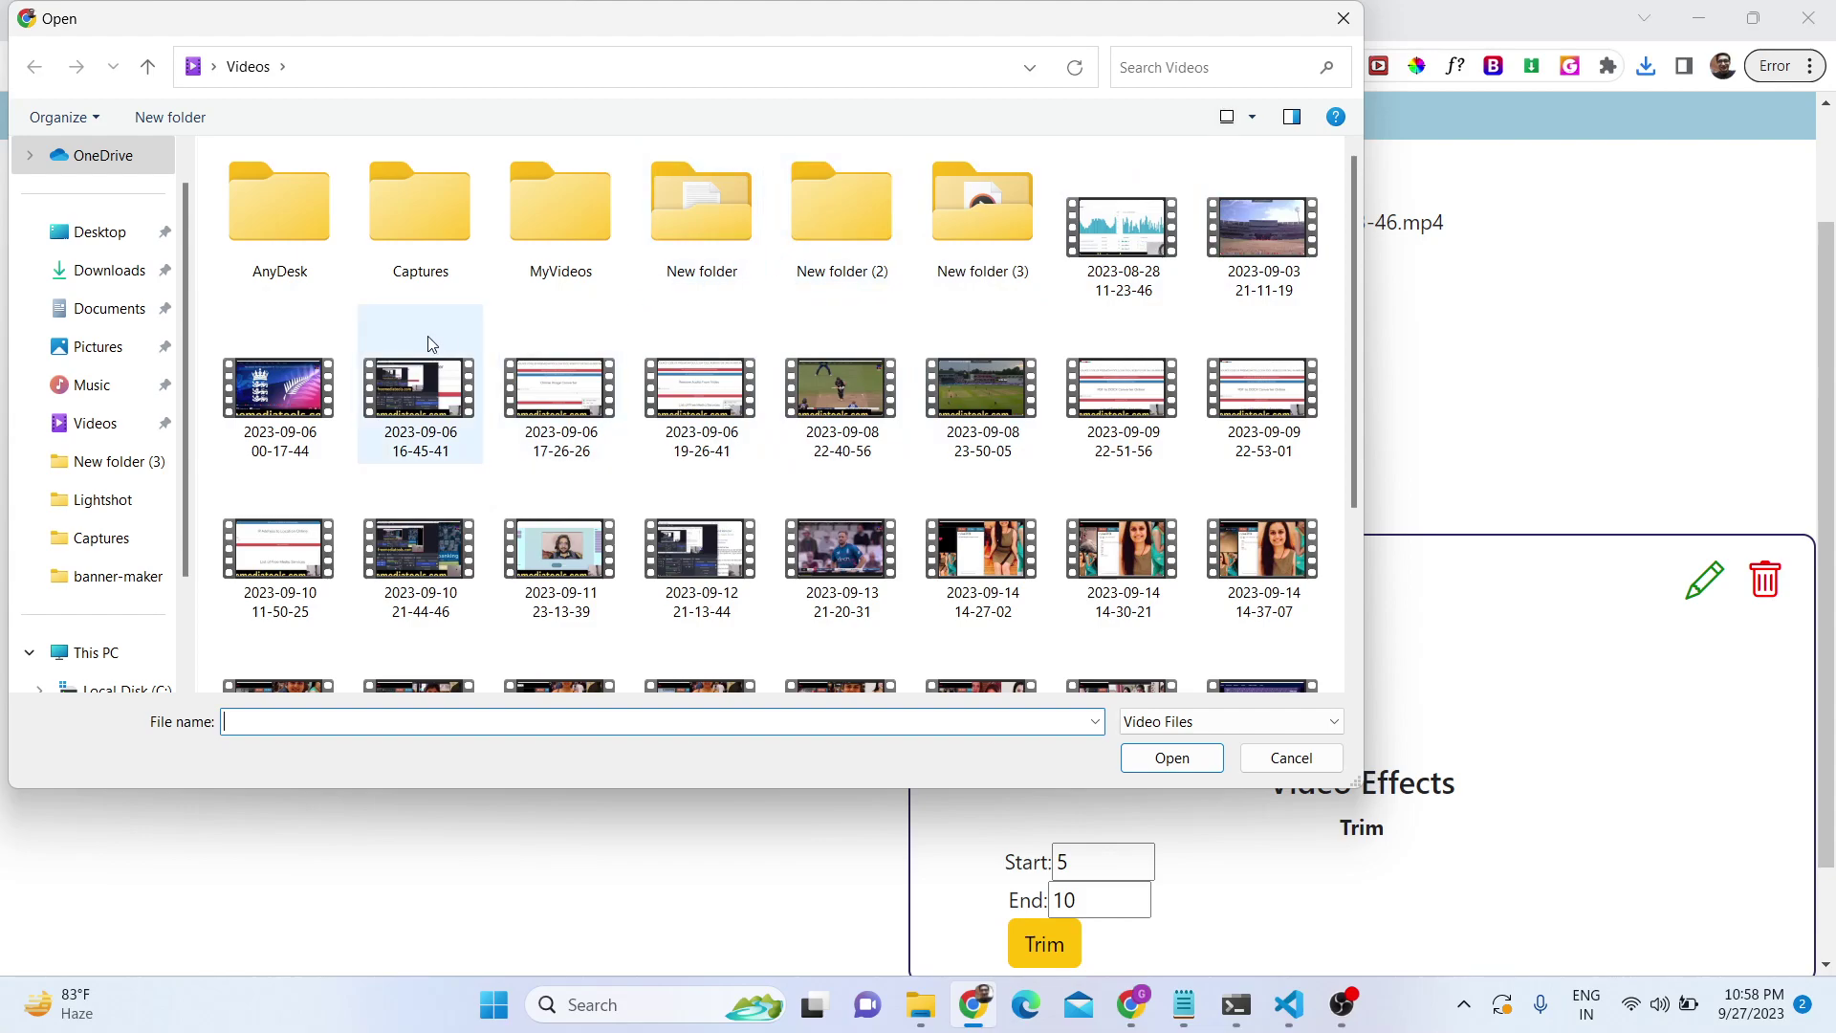
pyautogui.doubleClick(657, 226)
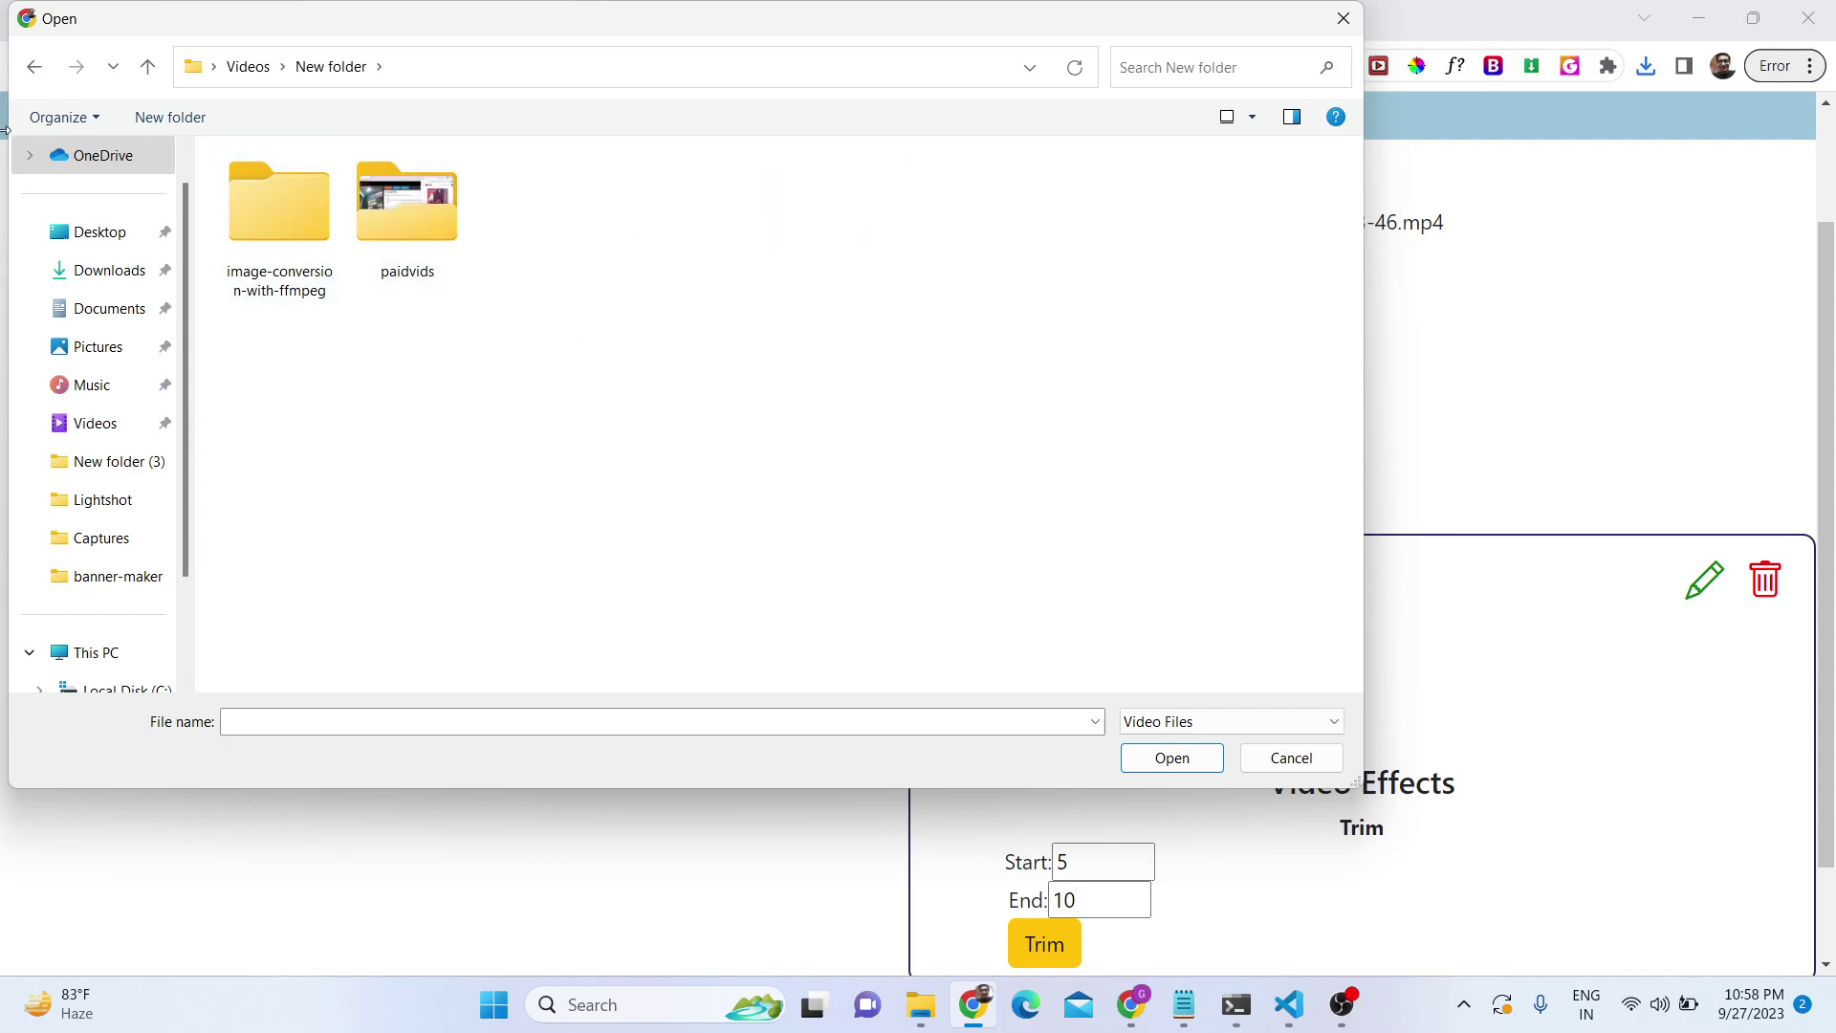
pyautogui.click(34, 66)
pyautogui.doubleClick(1100, 234)
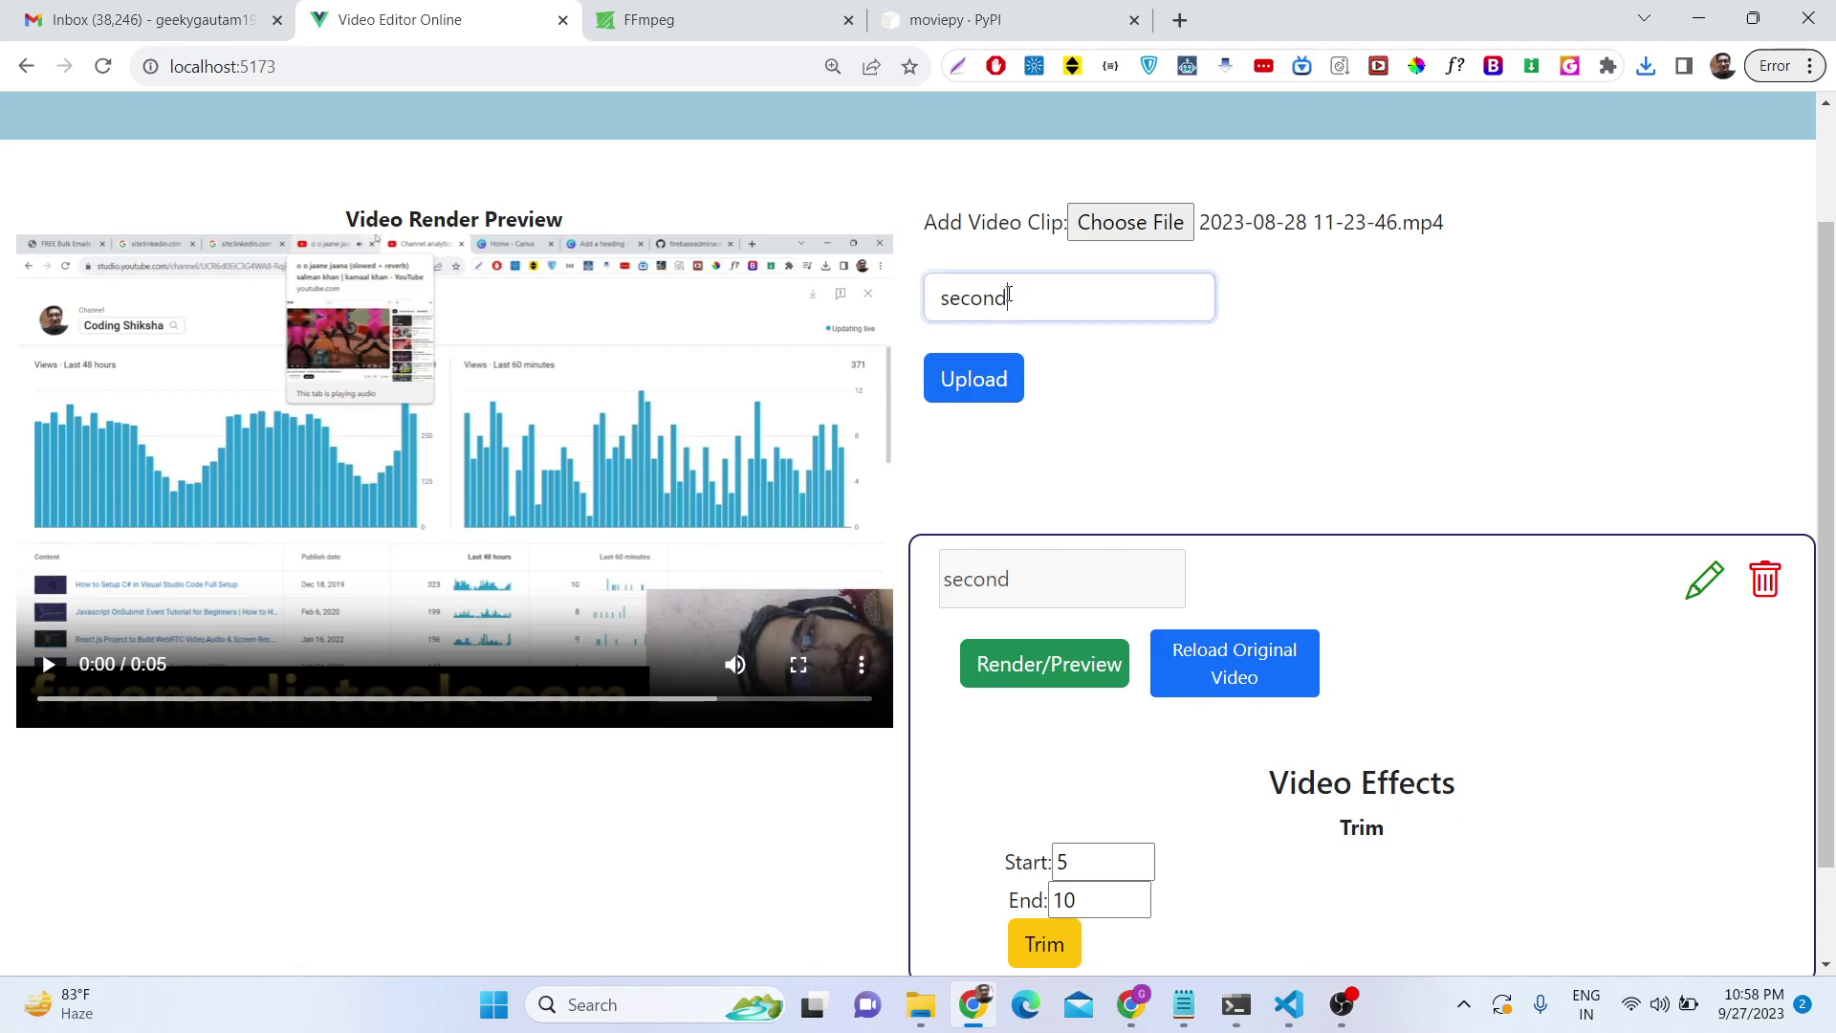
pyautogui.doubleClick(1008, 297)
pyautogui.write('third')
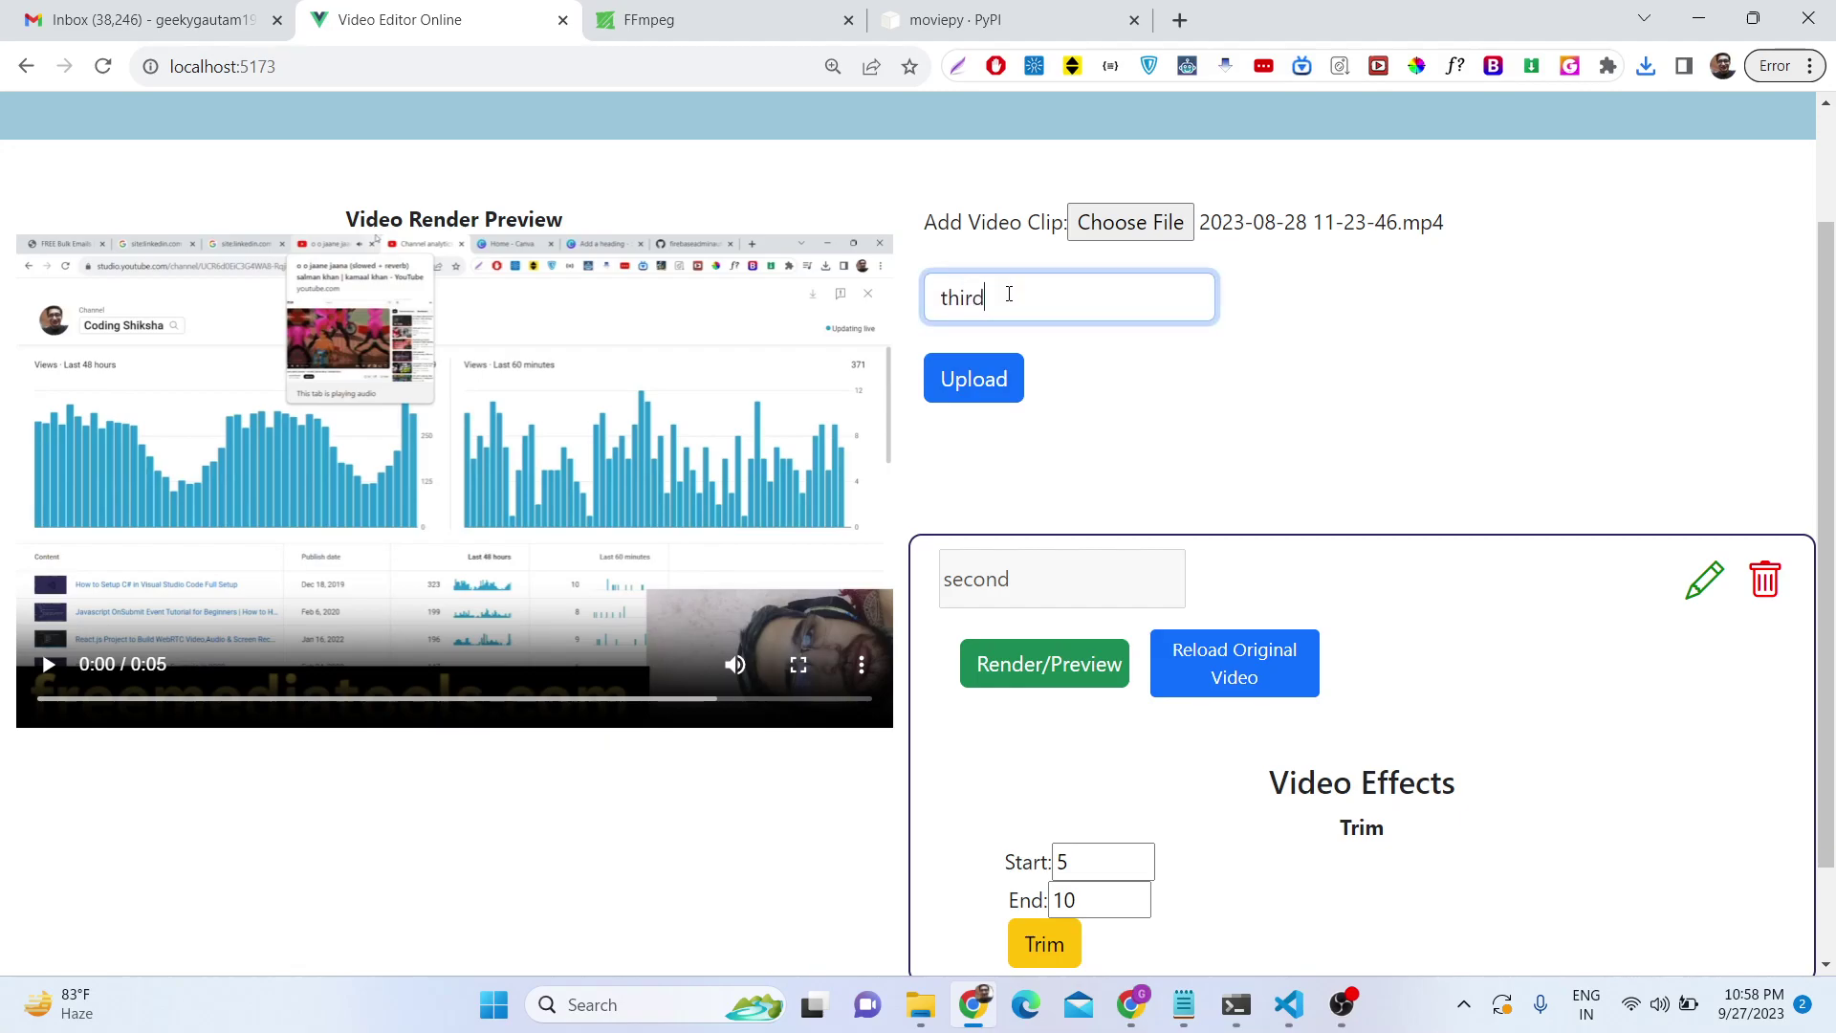
pyautogui.click(992, 392)
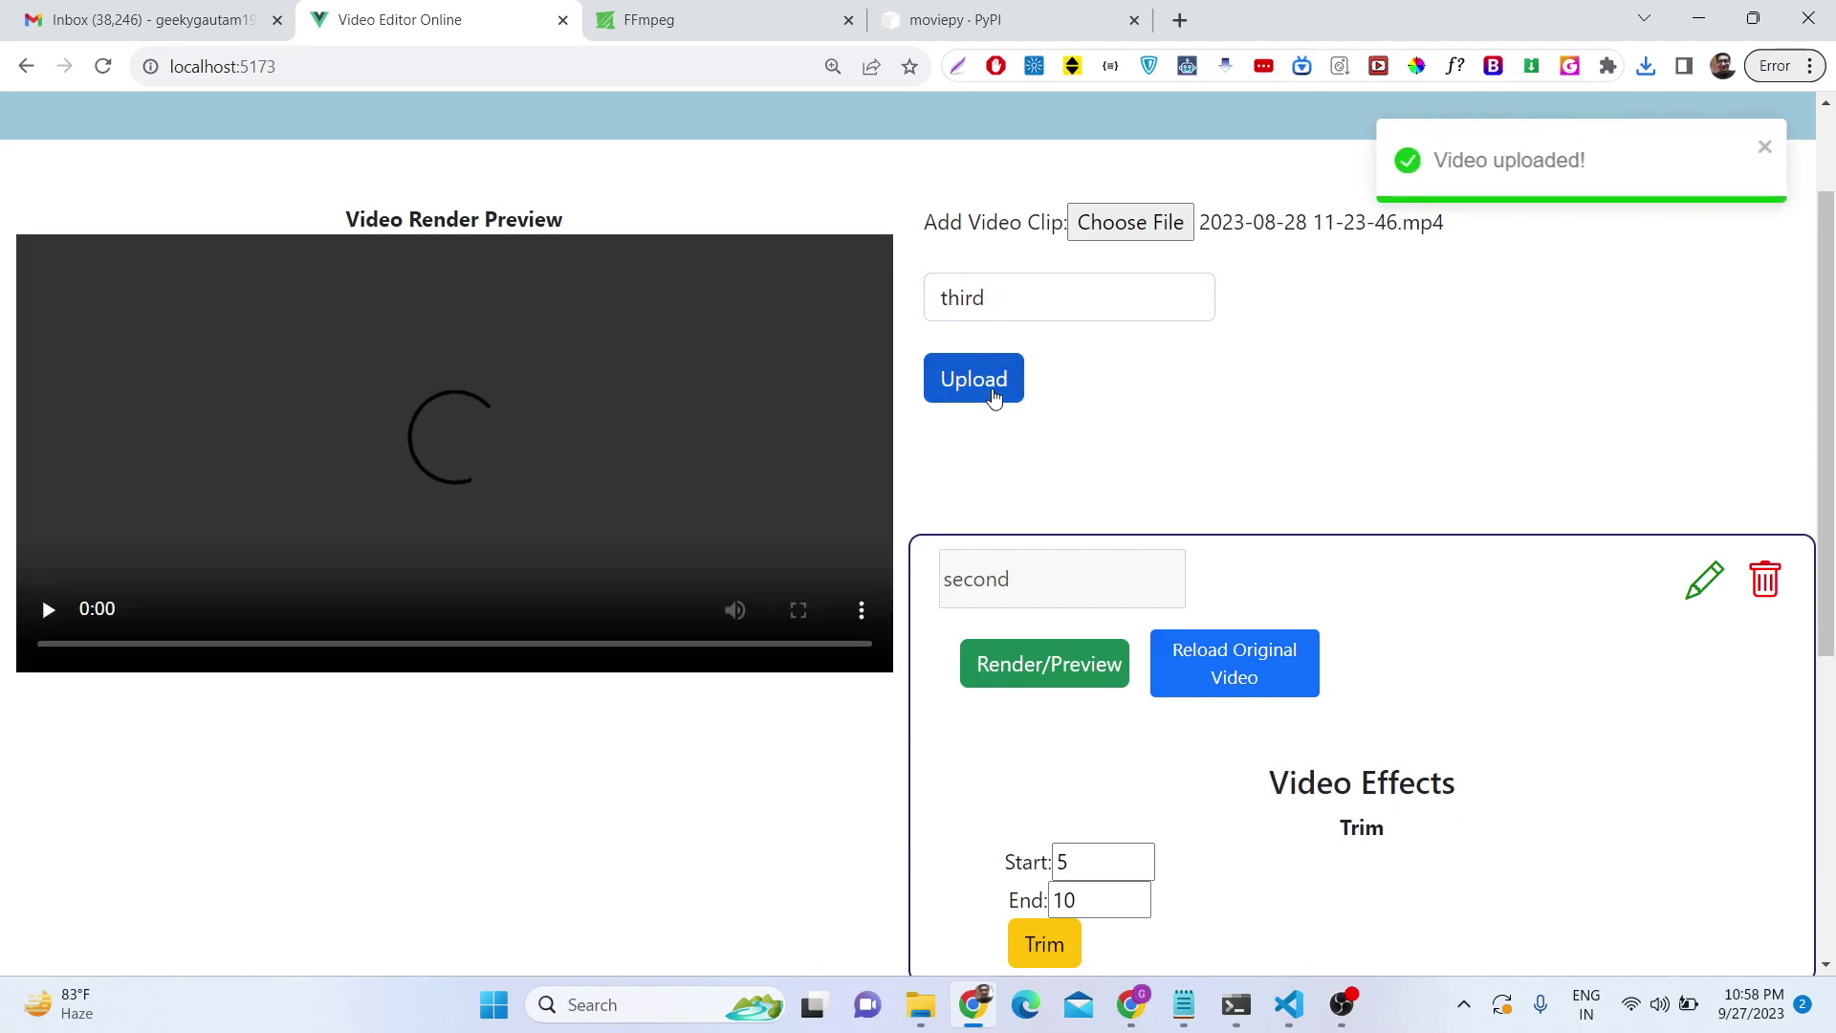
pyautogui.scroll(-5, 994, 399)
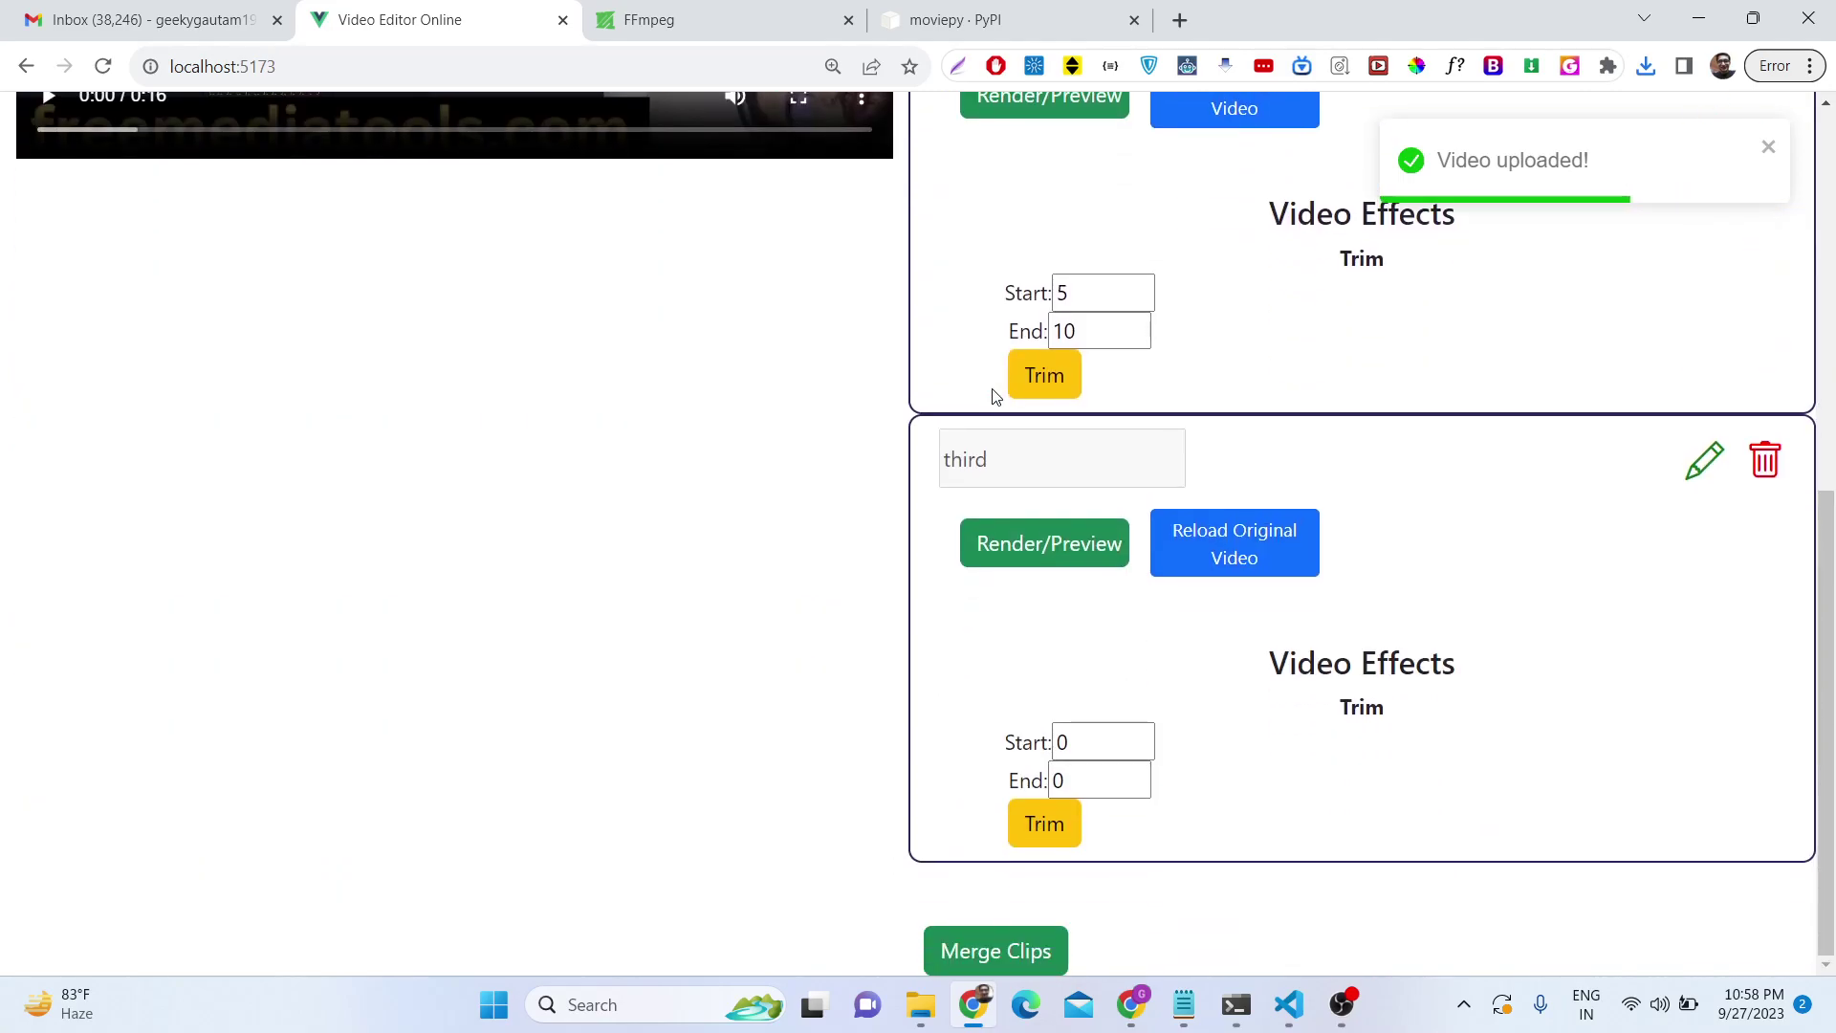
pyautogui.scroll(2, 995, 402)
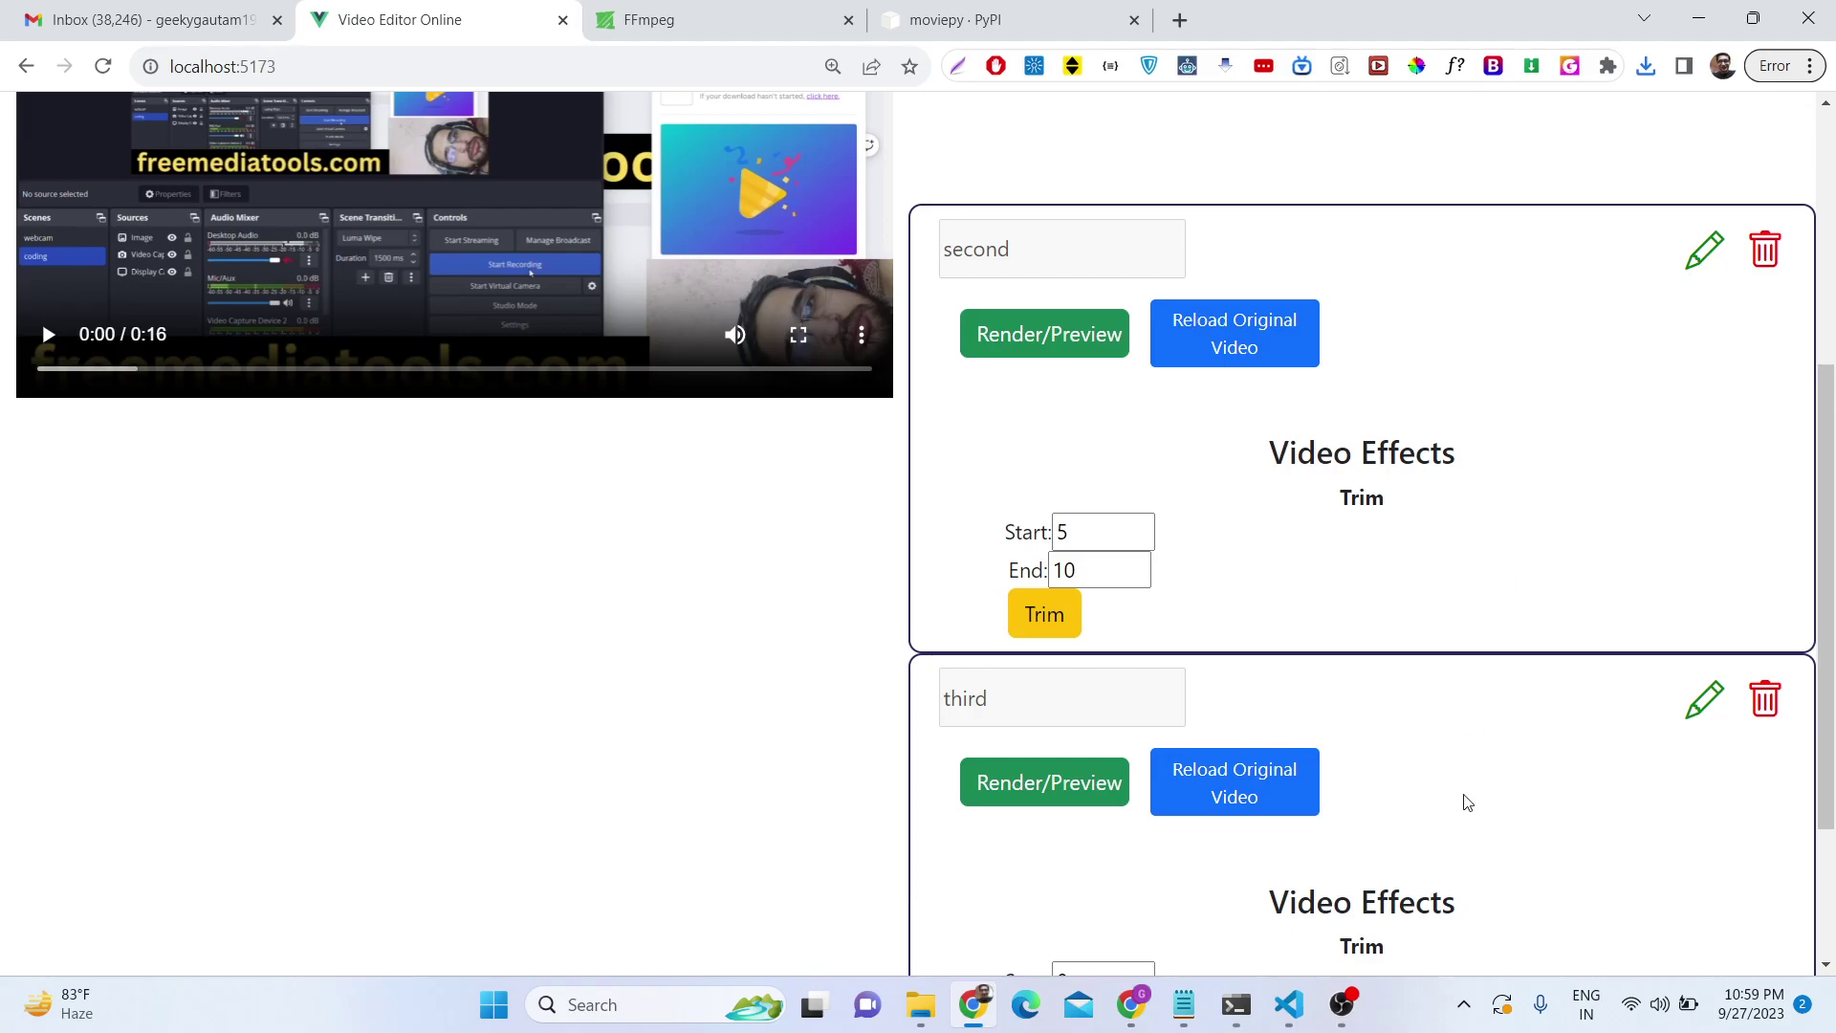
pyautogui.scroll(-2, 1468, 803)
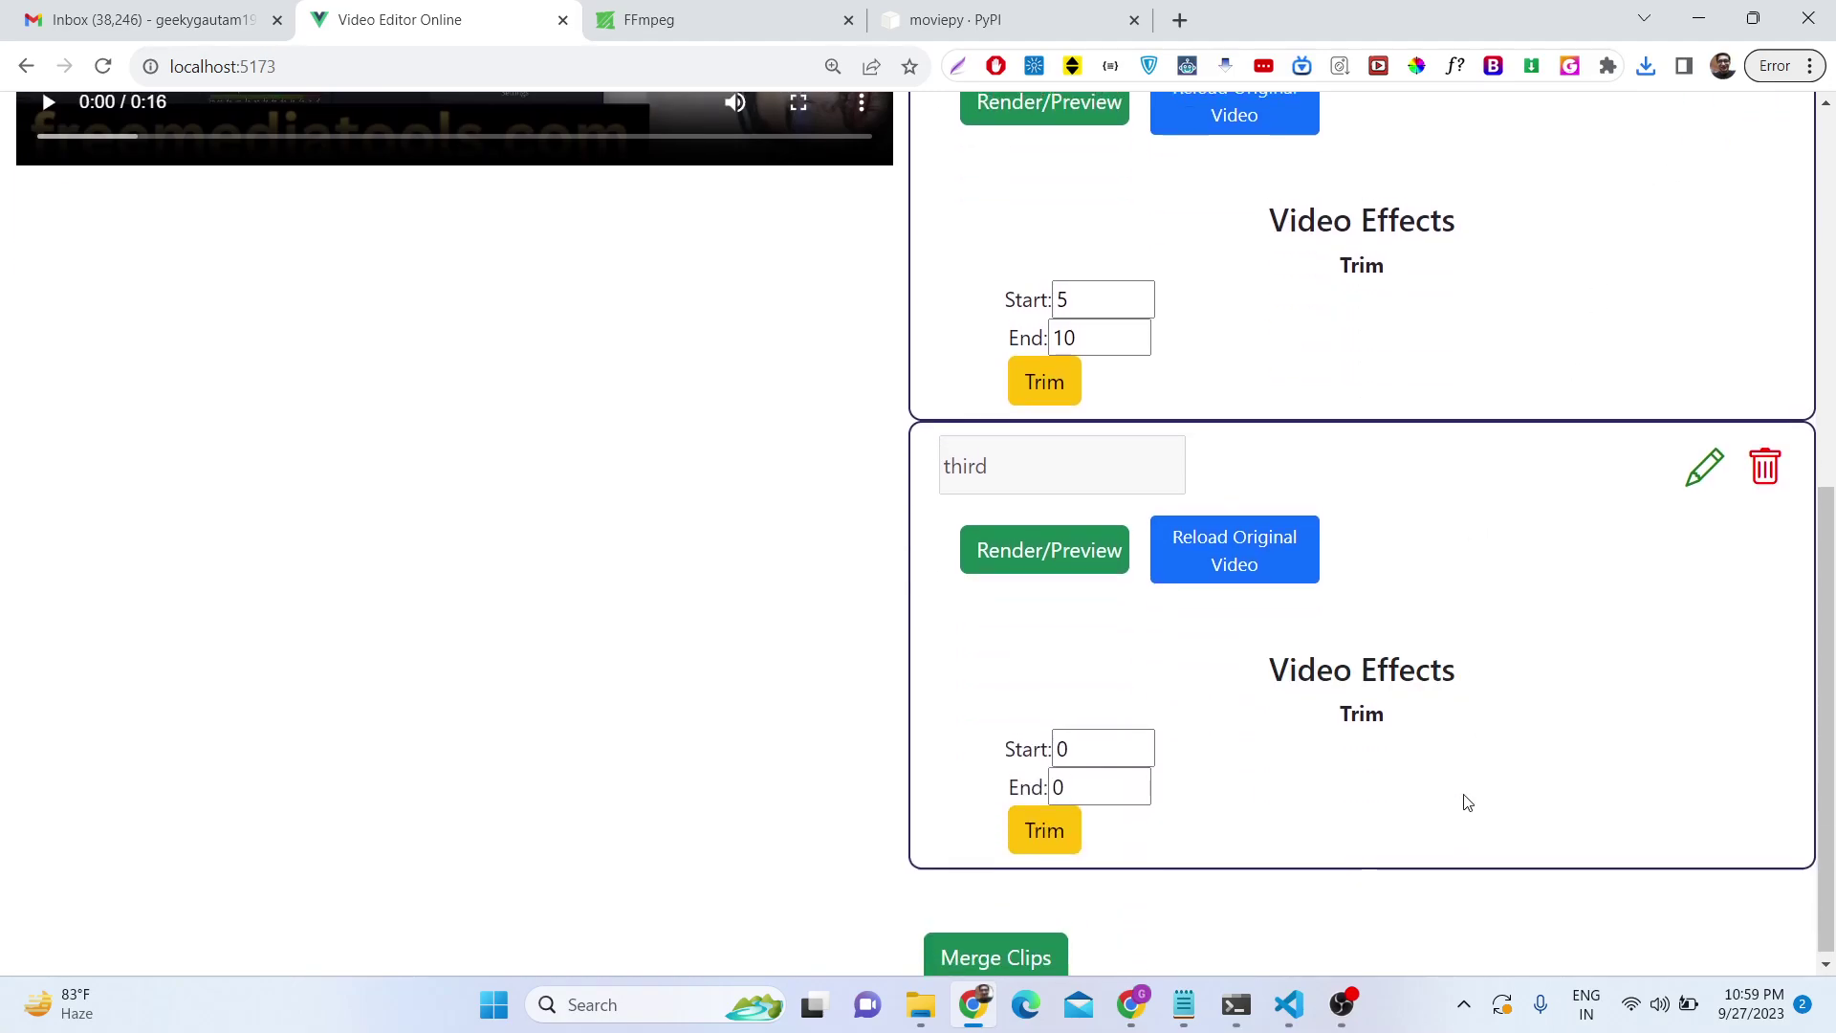
pyautogui.scroll(4, 1468, 803)
pyautogui.doubleClick(1432, 813)
pyautogui.scroll(2, 1432, 813)
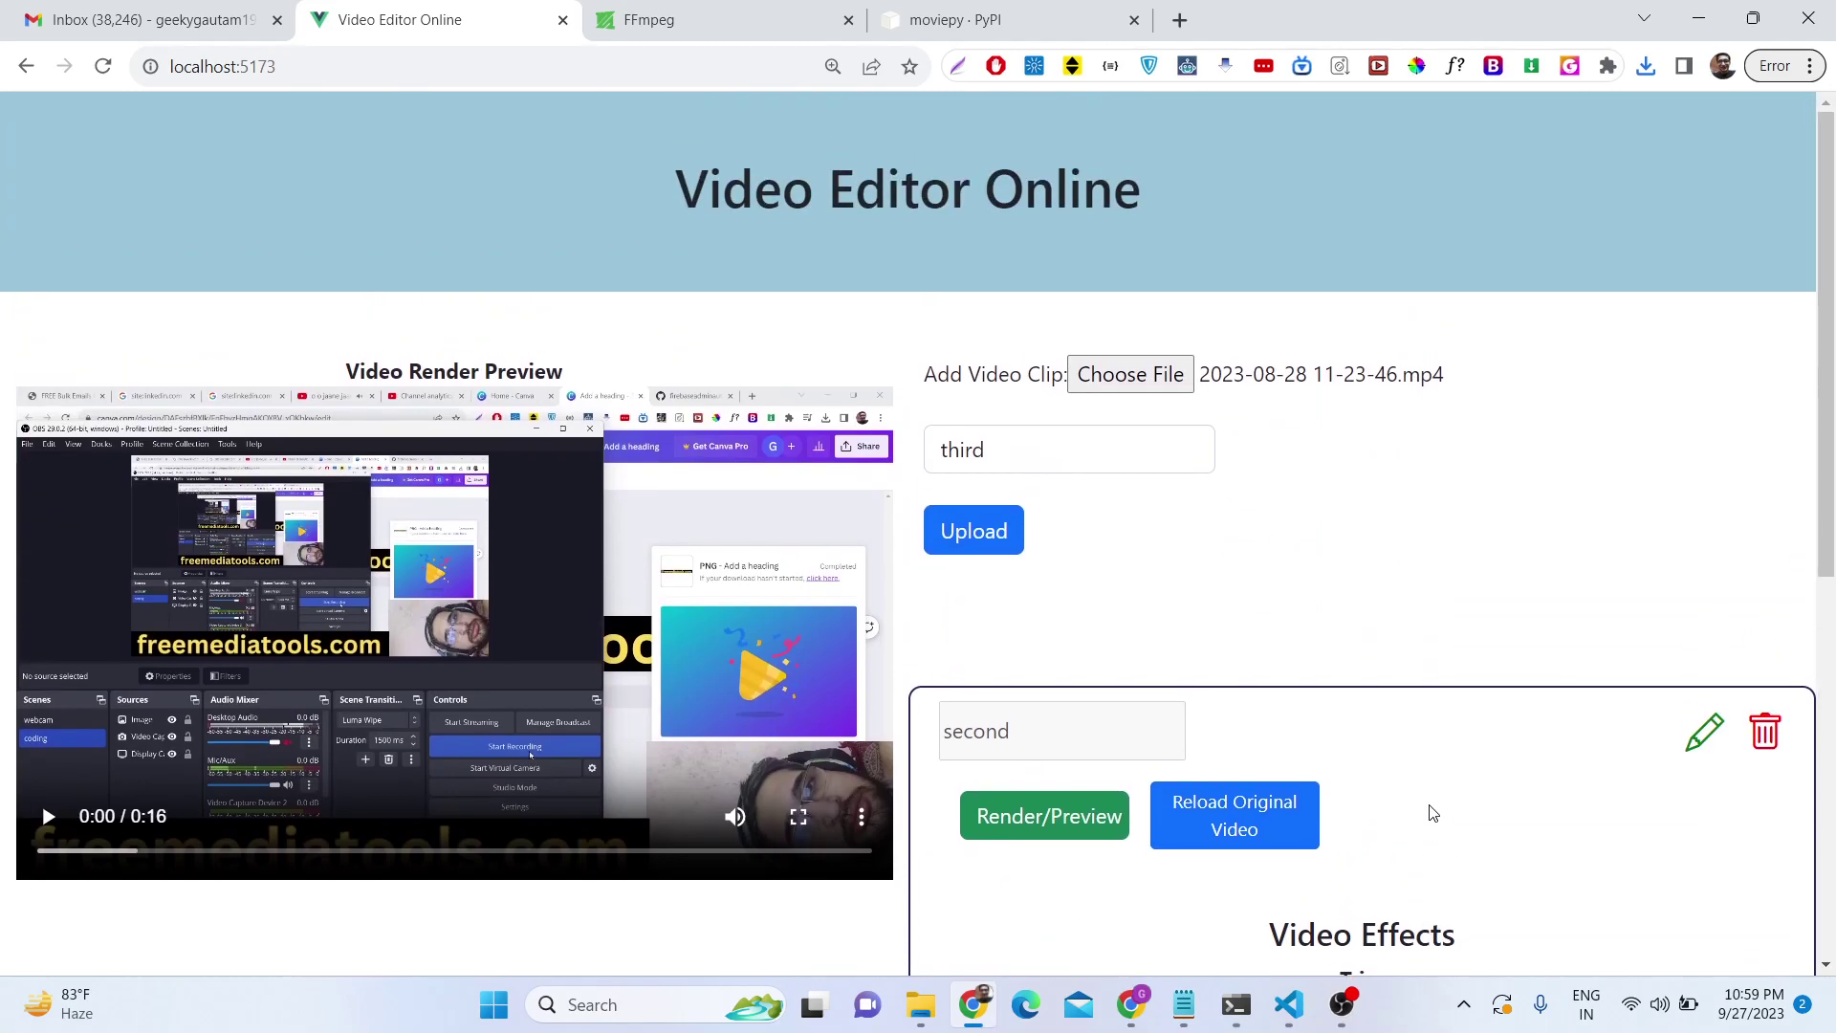
pyautogui.scroll(-3, 924, 703)
pyautogui.scroll(3, 525, 697)
pyautogui.scroll(-6, 1079, 663)
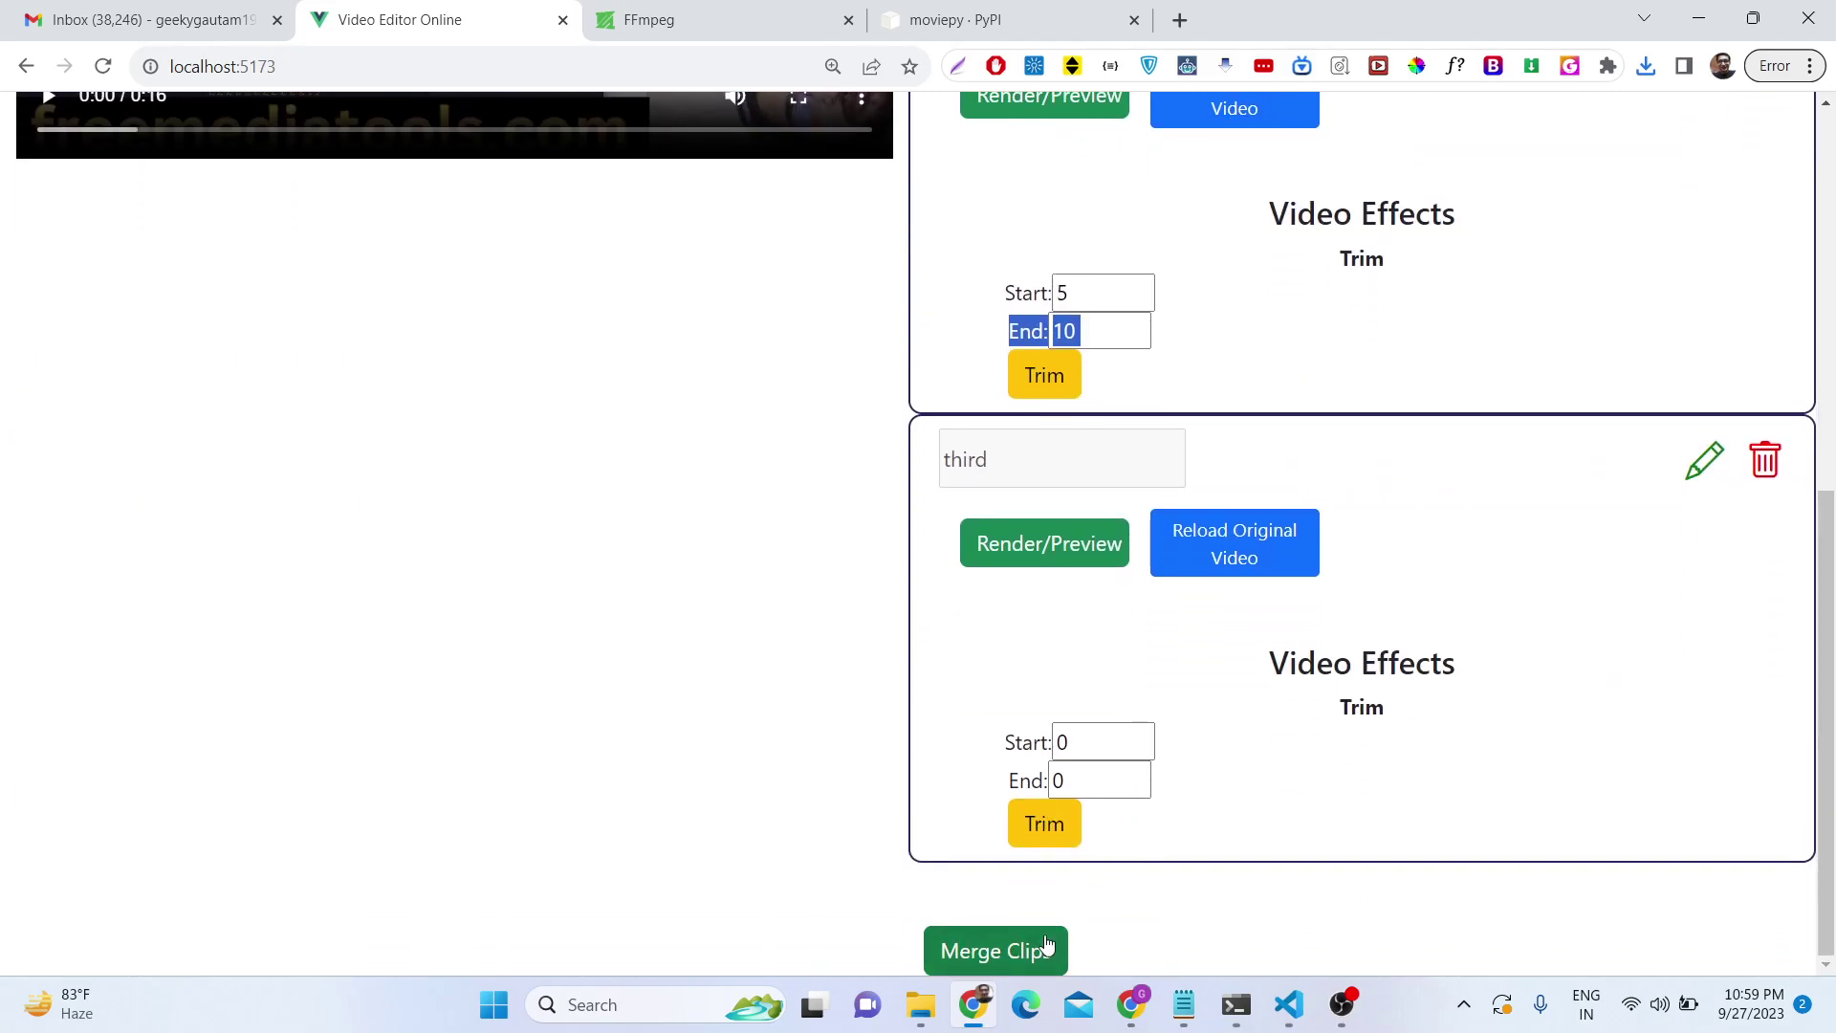
pyautogui.scroll(3, 1047, 945)
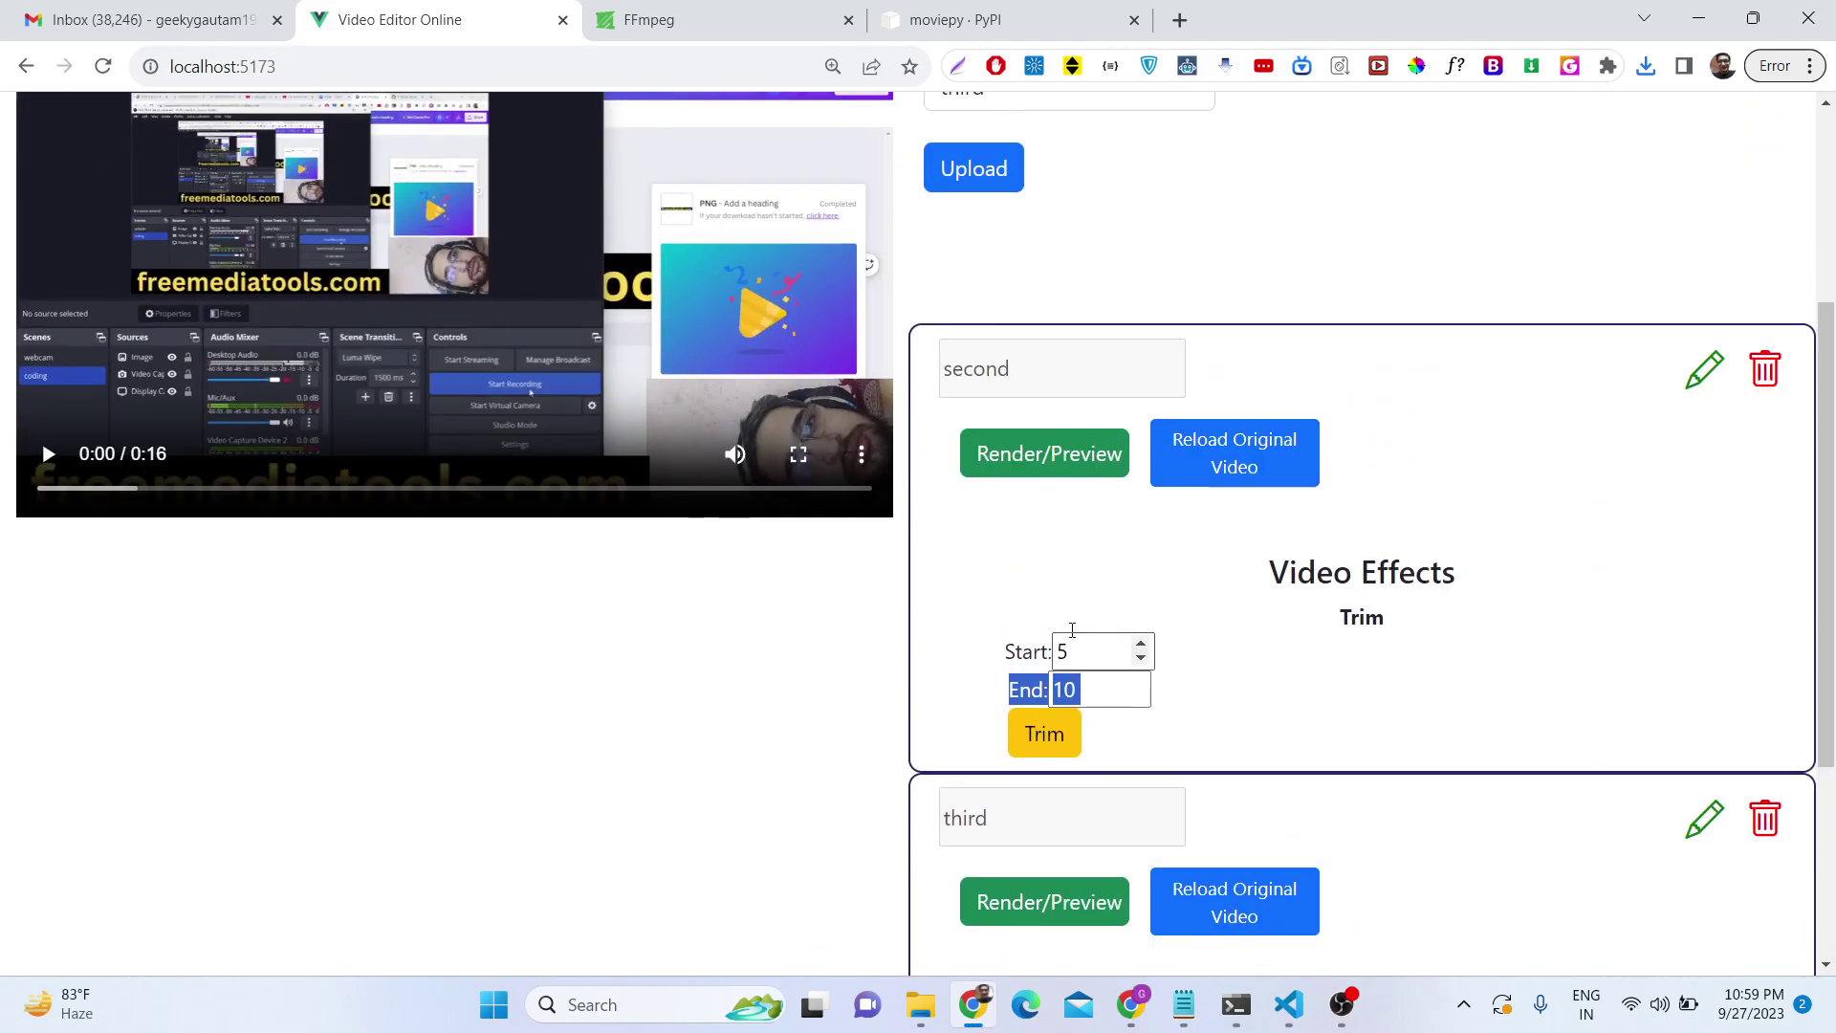
pyautogui.doubleClick(974, 370)
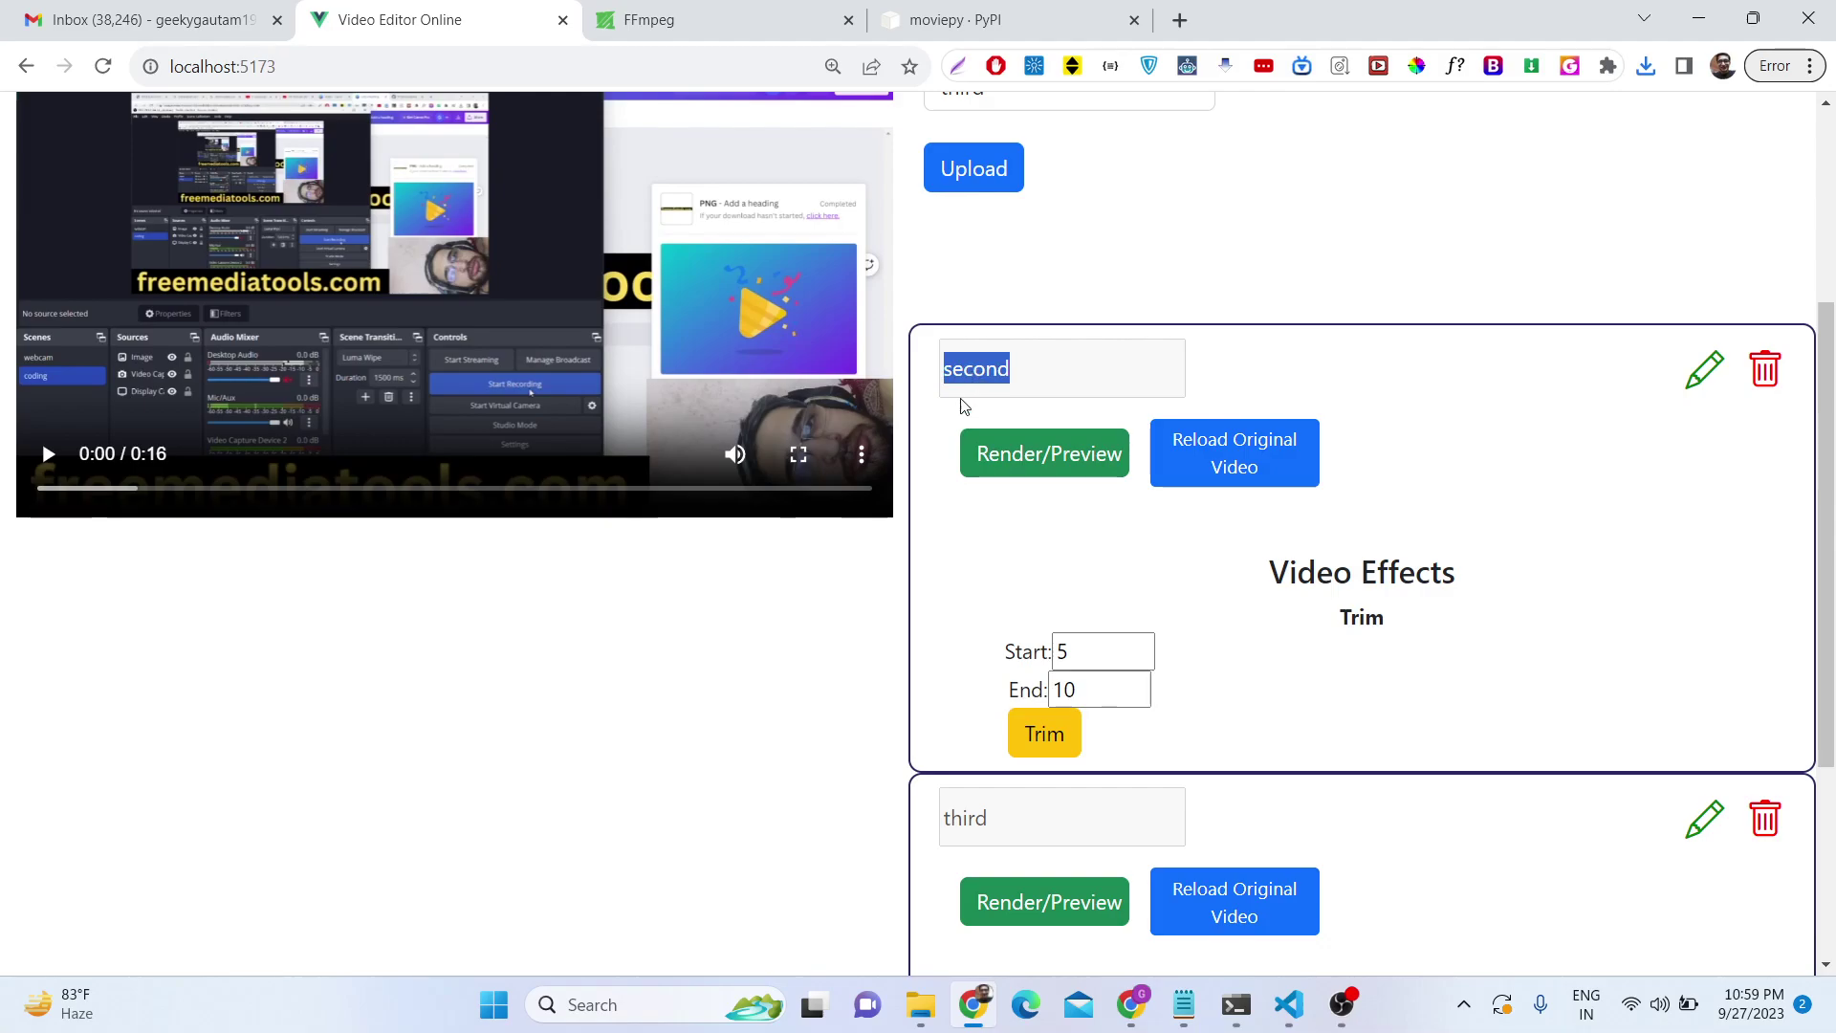
pyautogui.scroll(-3, 1052, 561)
pyautogui.click(1056, 560)
pyautogui.scroll(4, 1074, 595)
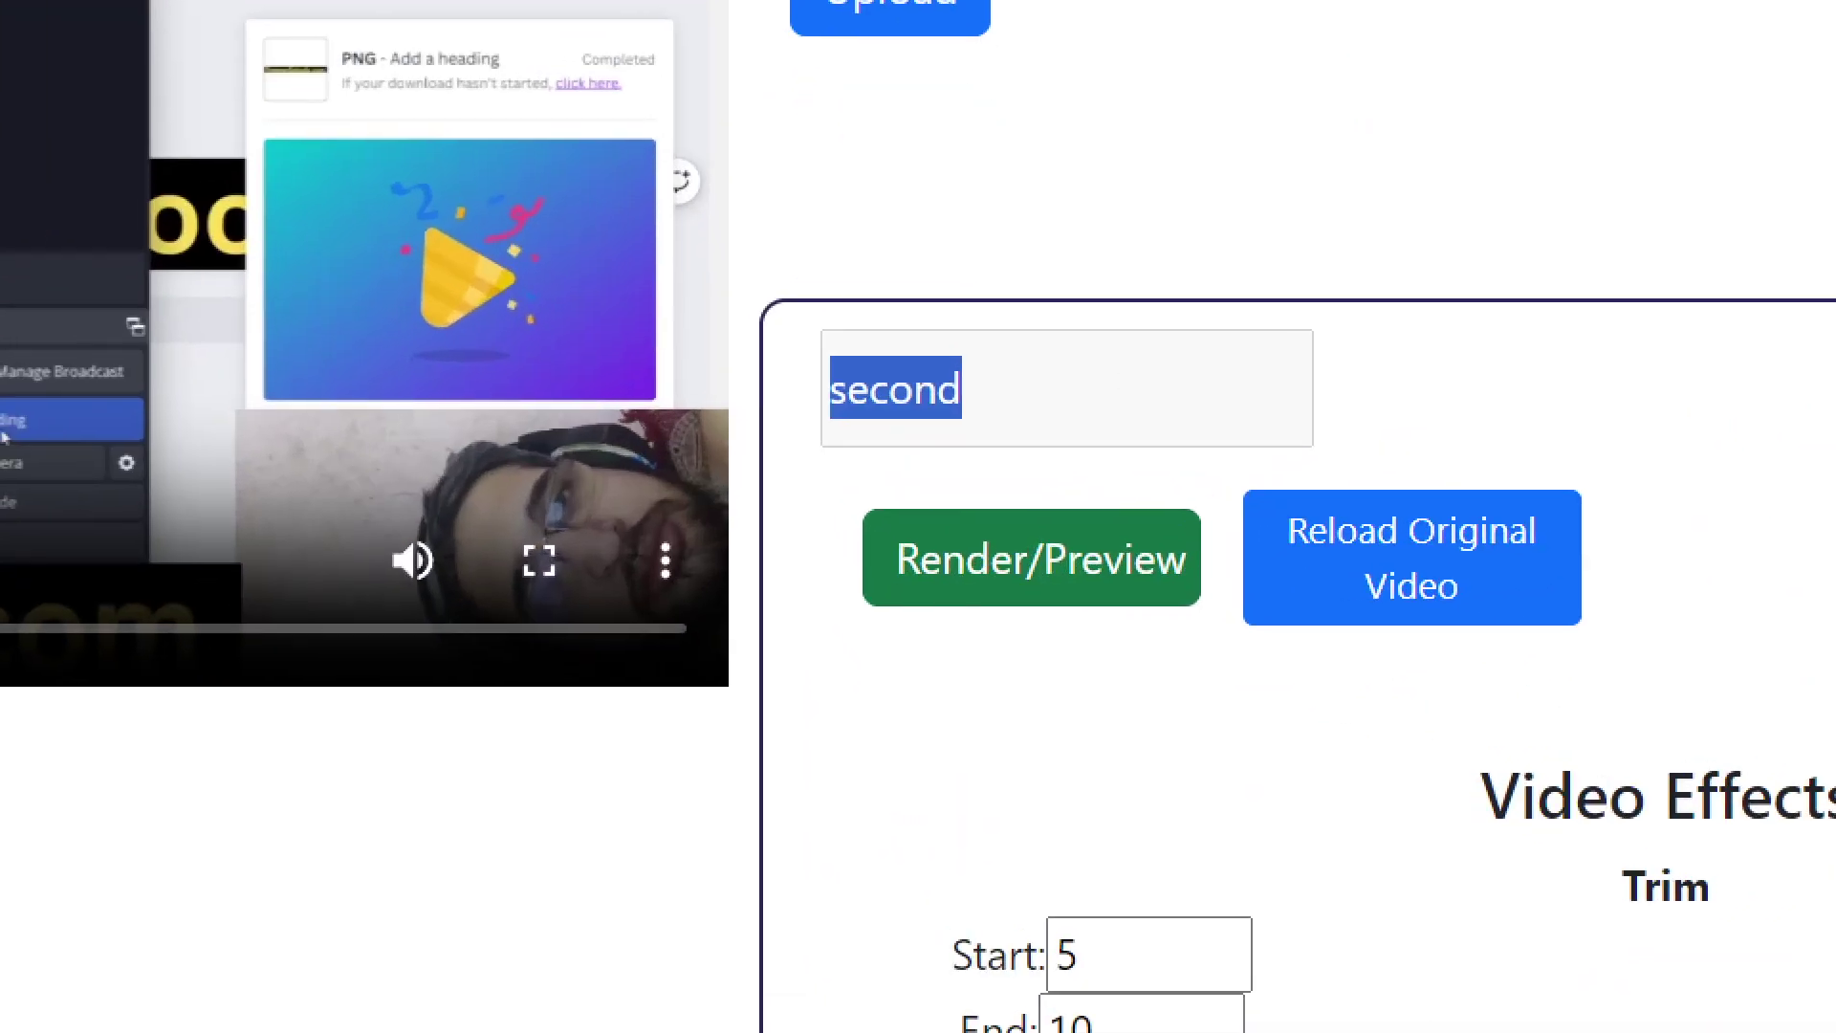
pyautogui.moveTo(975, 620)
pyautogui.mouseDown()
pyautogui.moveTo(1253, 616)
pyautogui.moveTo(1134, 613)
pyautogui.moveTo(1193, 415)
pyautogui.moveTo(805, 469)
pyautogui.moveTo(834, 665)
pyautogui.mouseUp()
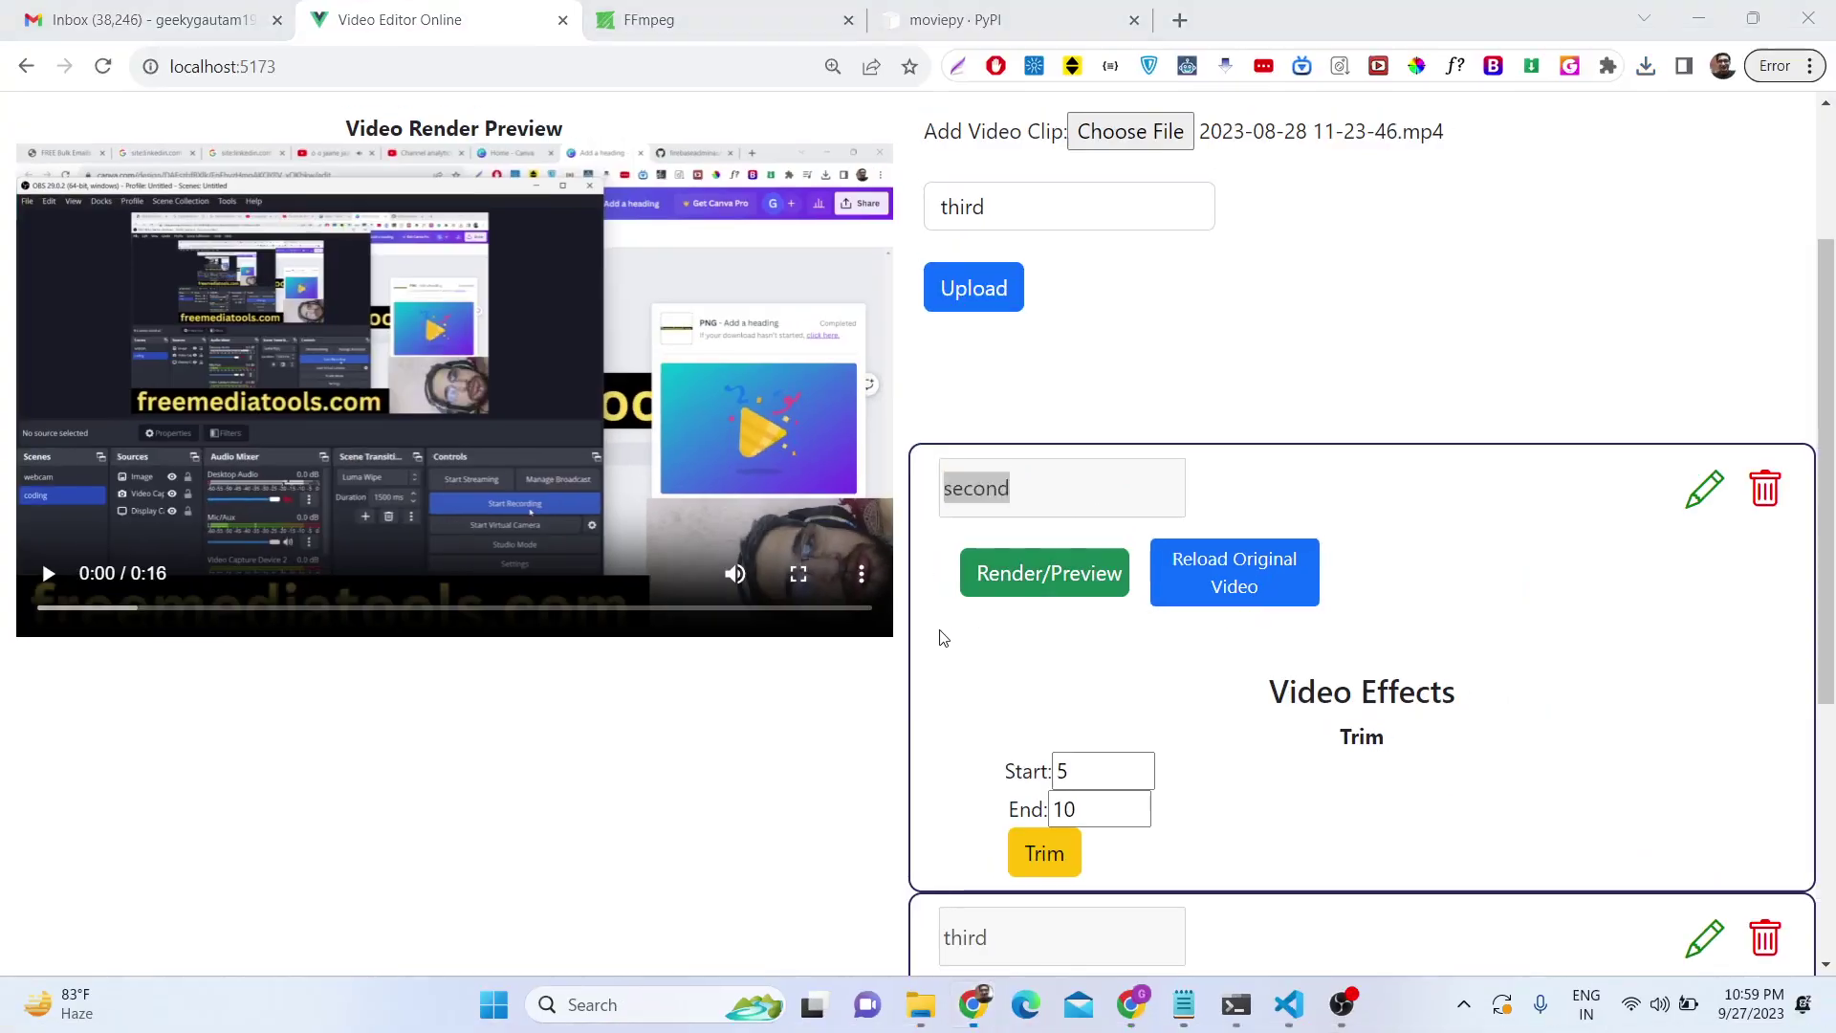
pyautogui.scroll(-4, 972, 698)
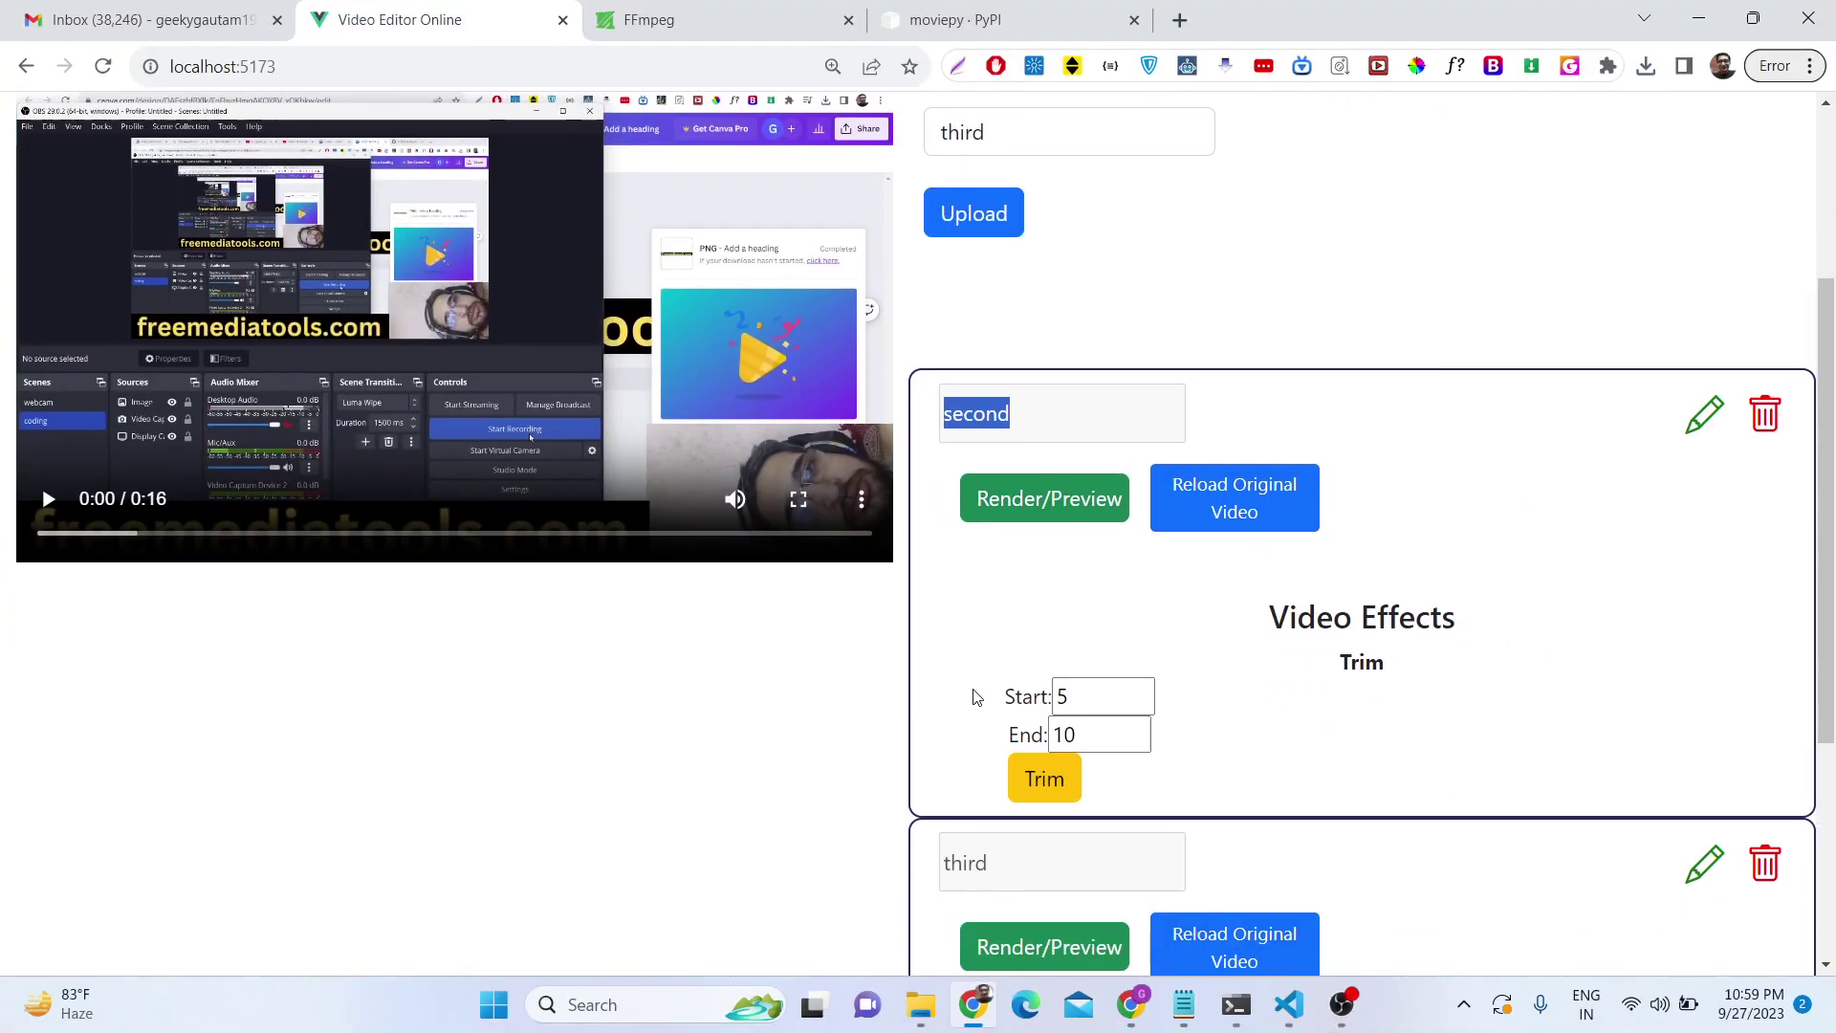
pyautogui.click(1033, 669)
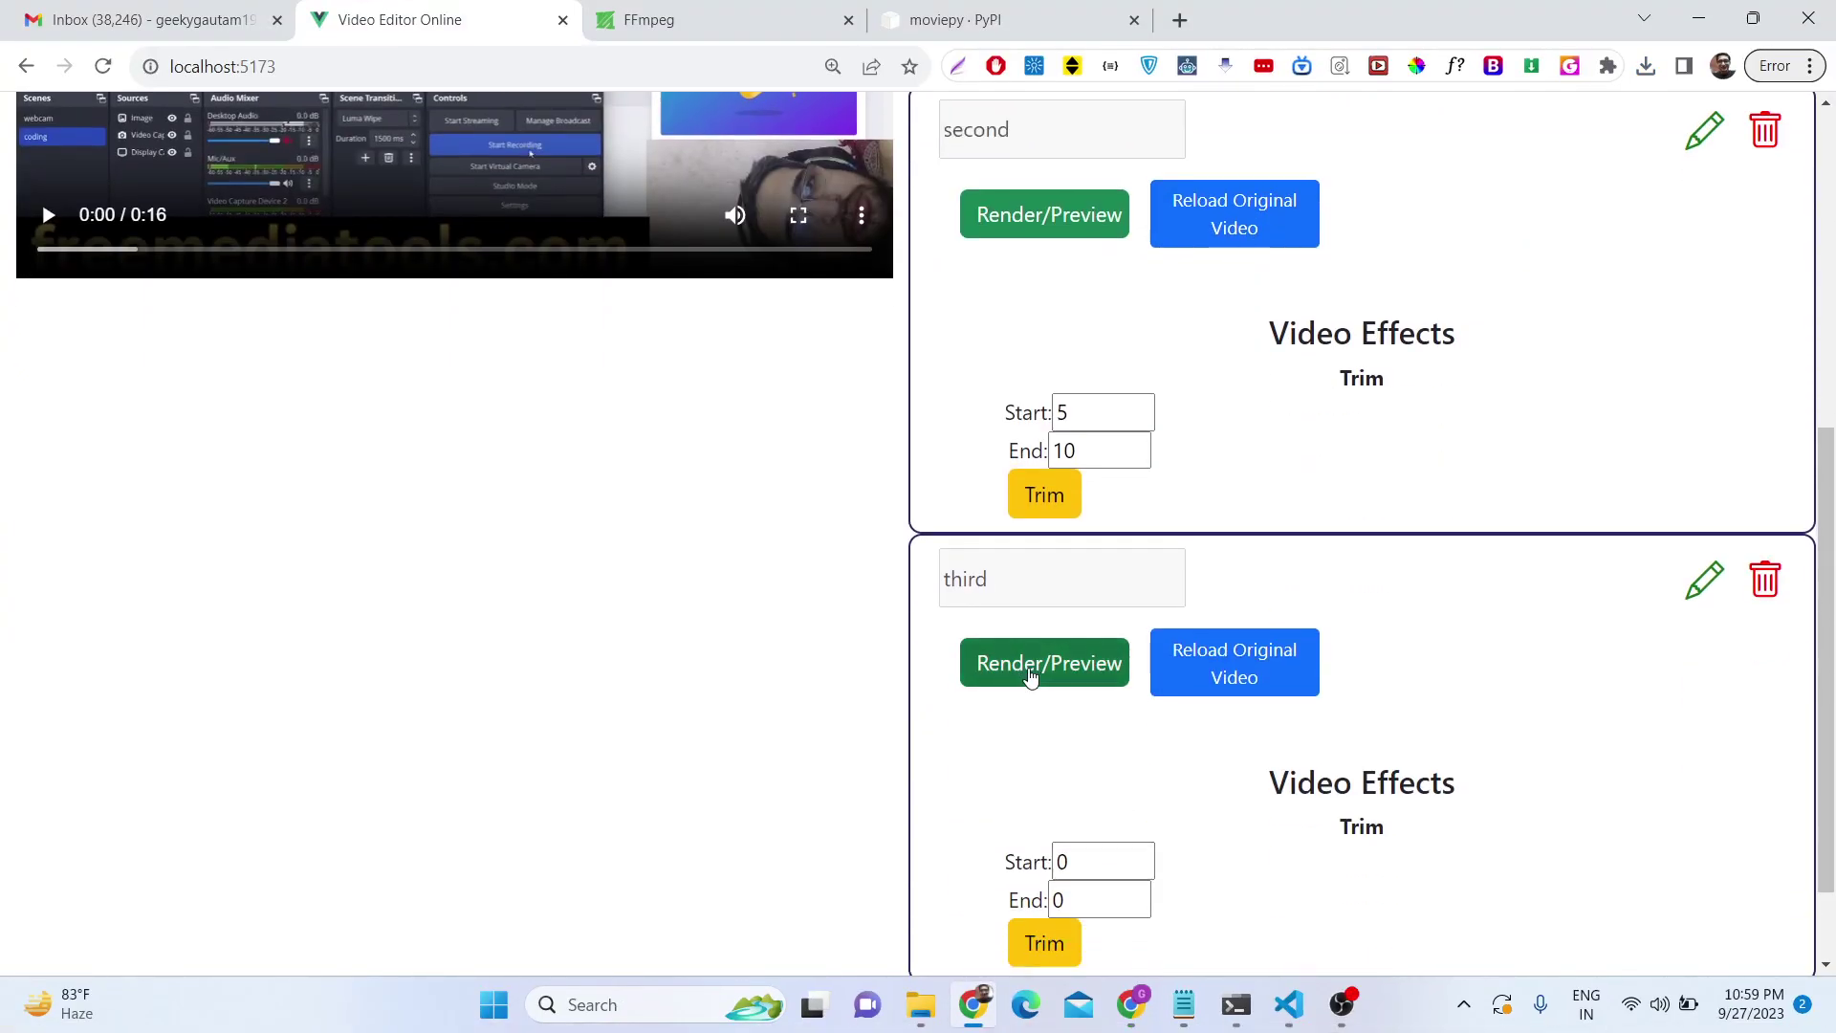
pyautogui.scroll(3, 579, 442)
pyautogui.click(1123, 457)
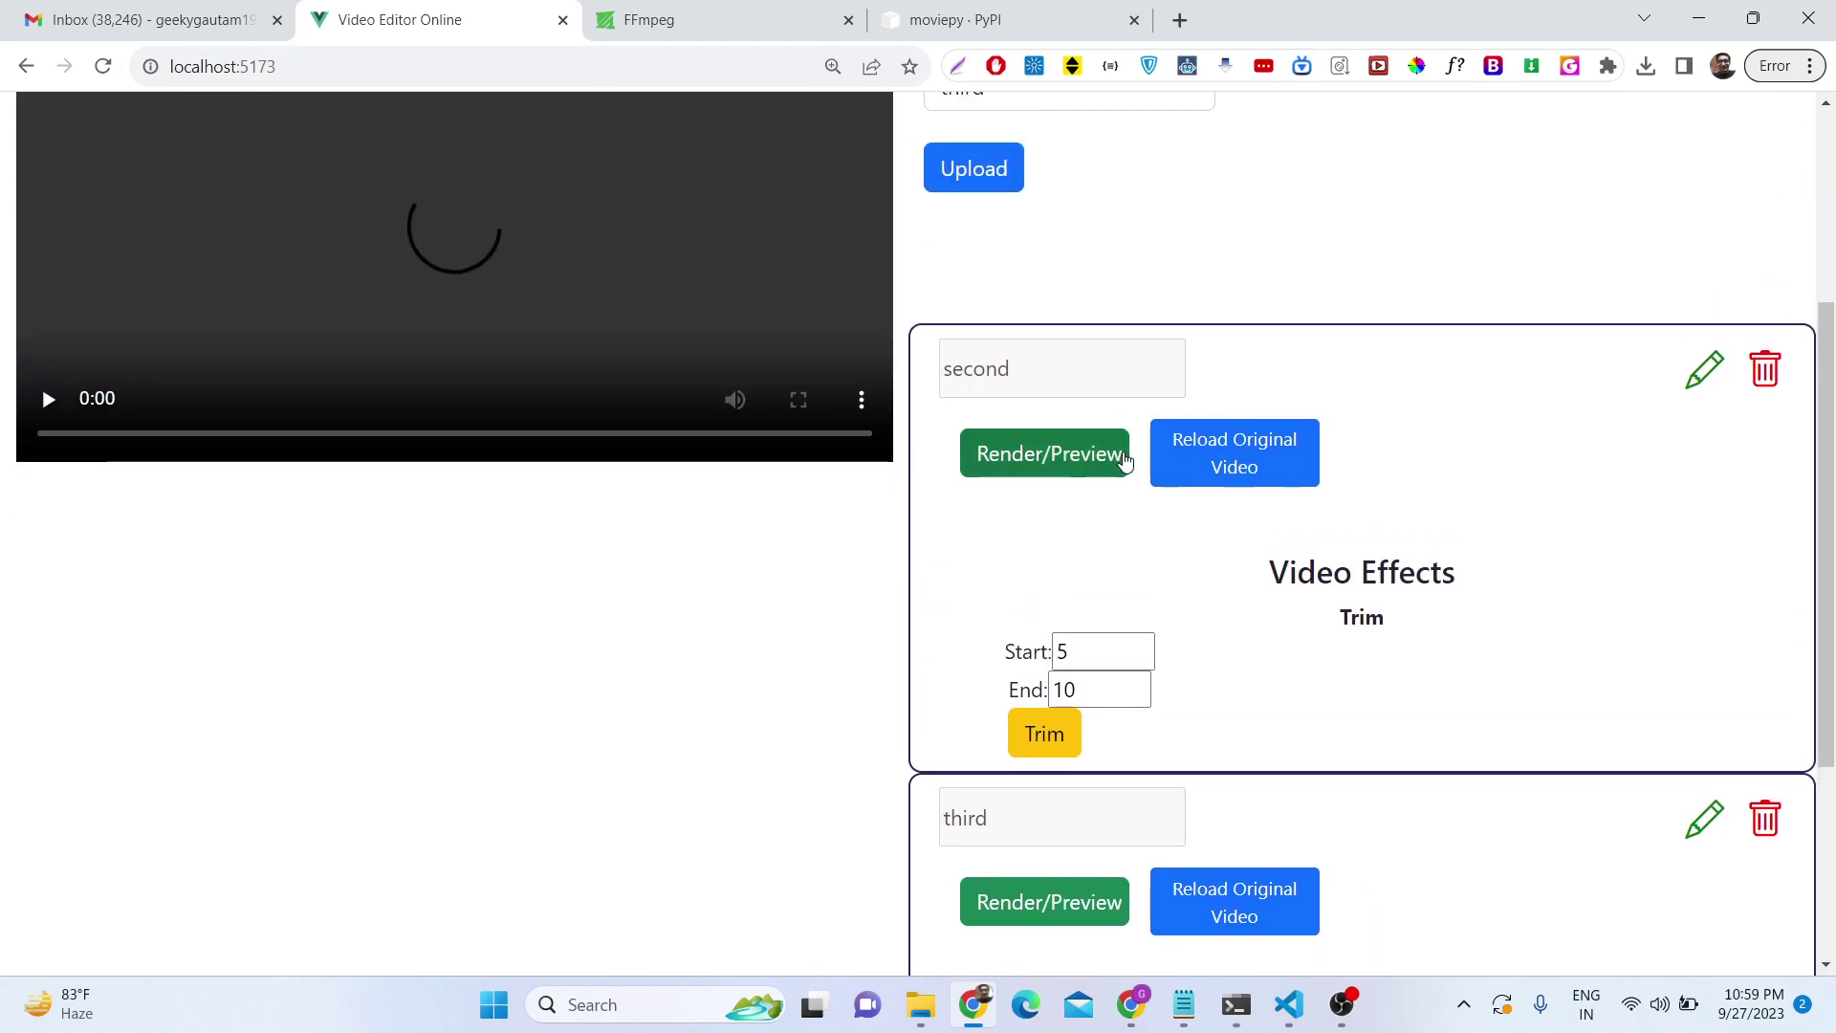
pyautogui.scroll(4, 970, 497)
pyautogui.scroll(-1, 181, 748)
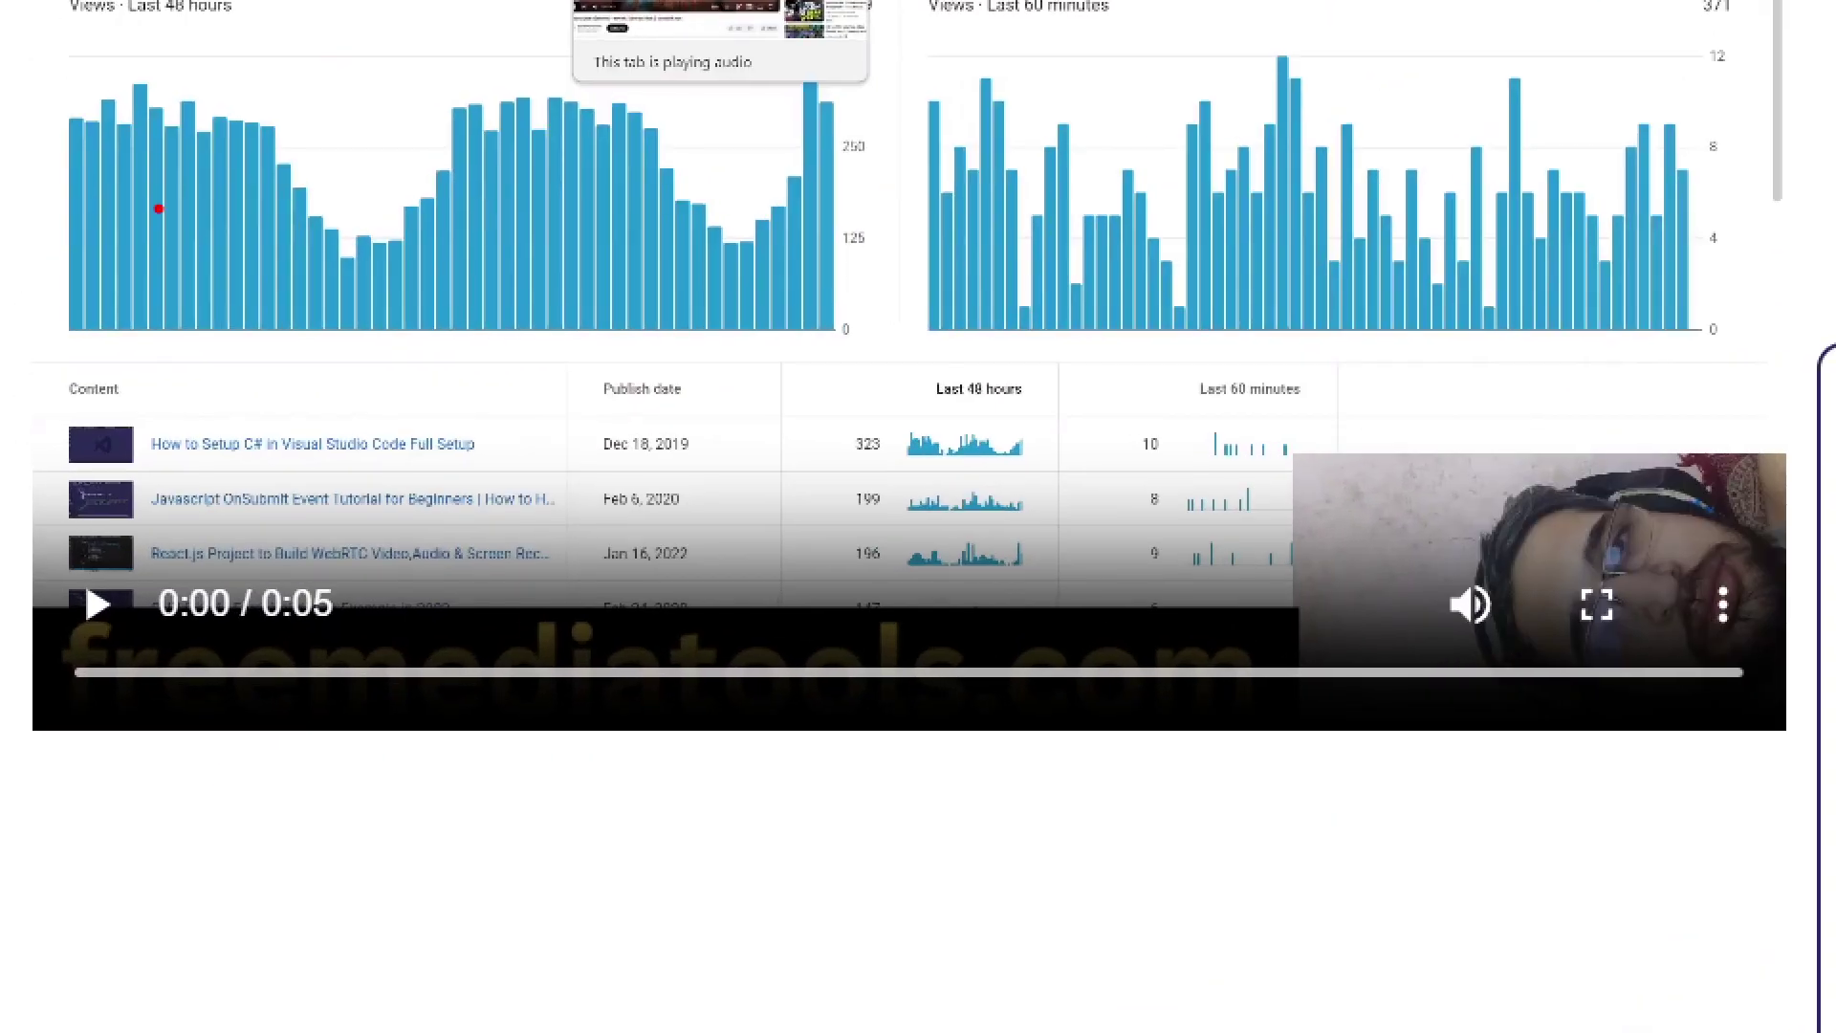
pyautogui.moveTo(136, 264)
pyautogui.mouseDown()
pyautogui.moveTo(75, 555)
pyautogui.moveTo(776, 714)
pyautogui.mouseUp()
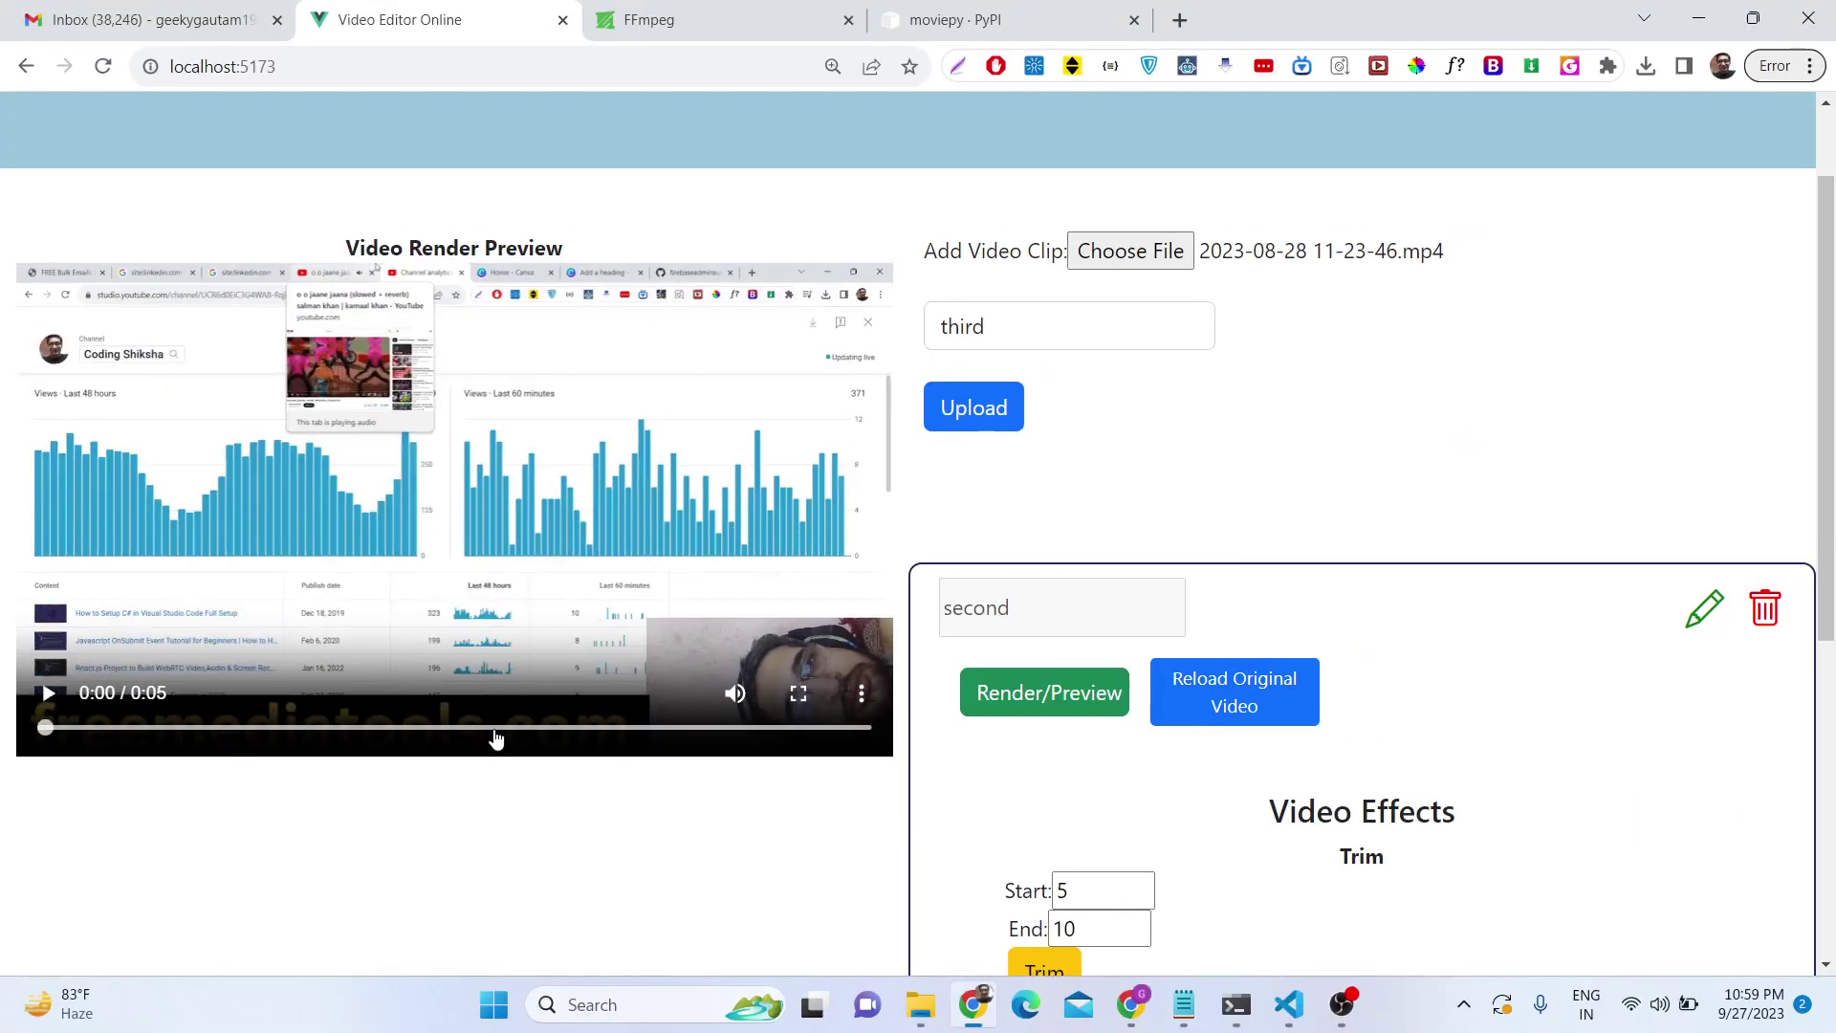
pyautogui.scroll(-1, 535, 600)
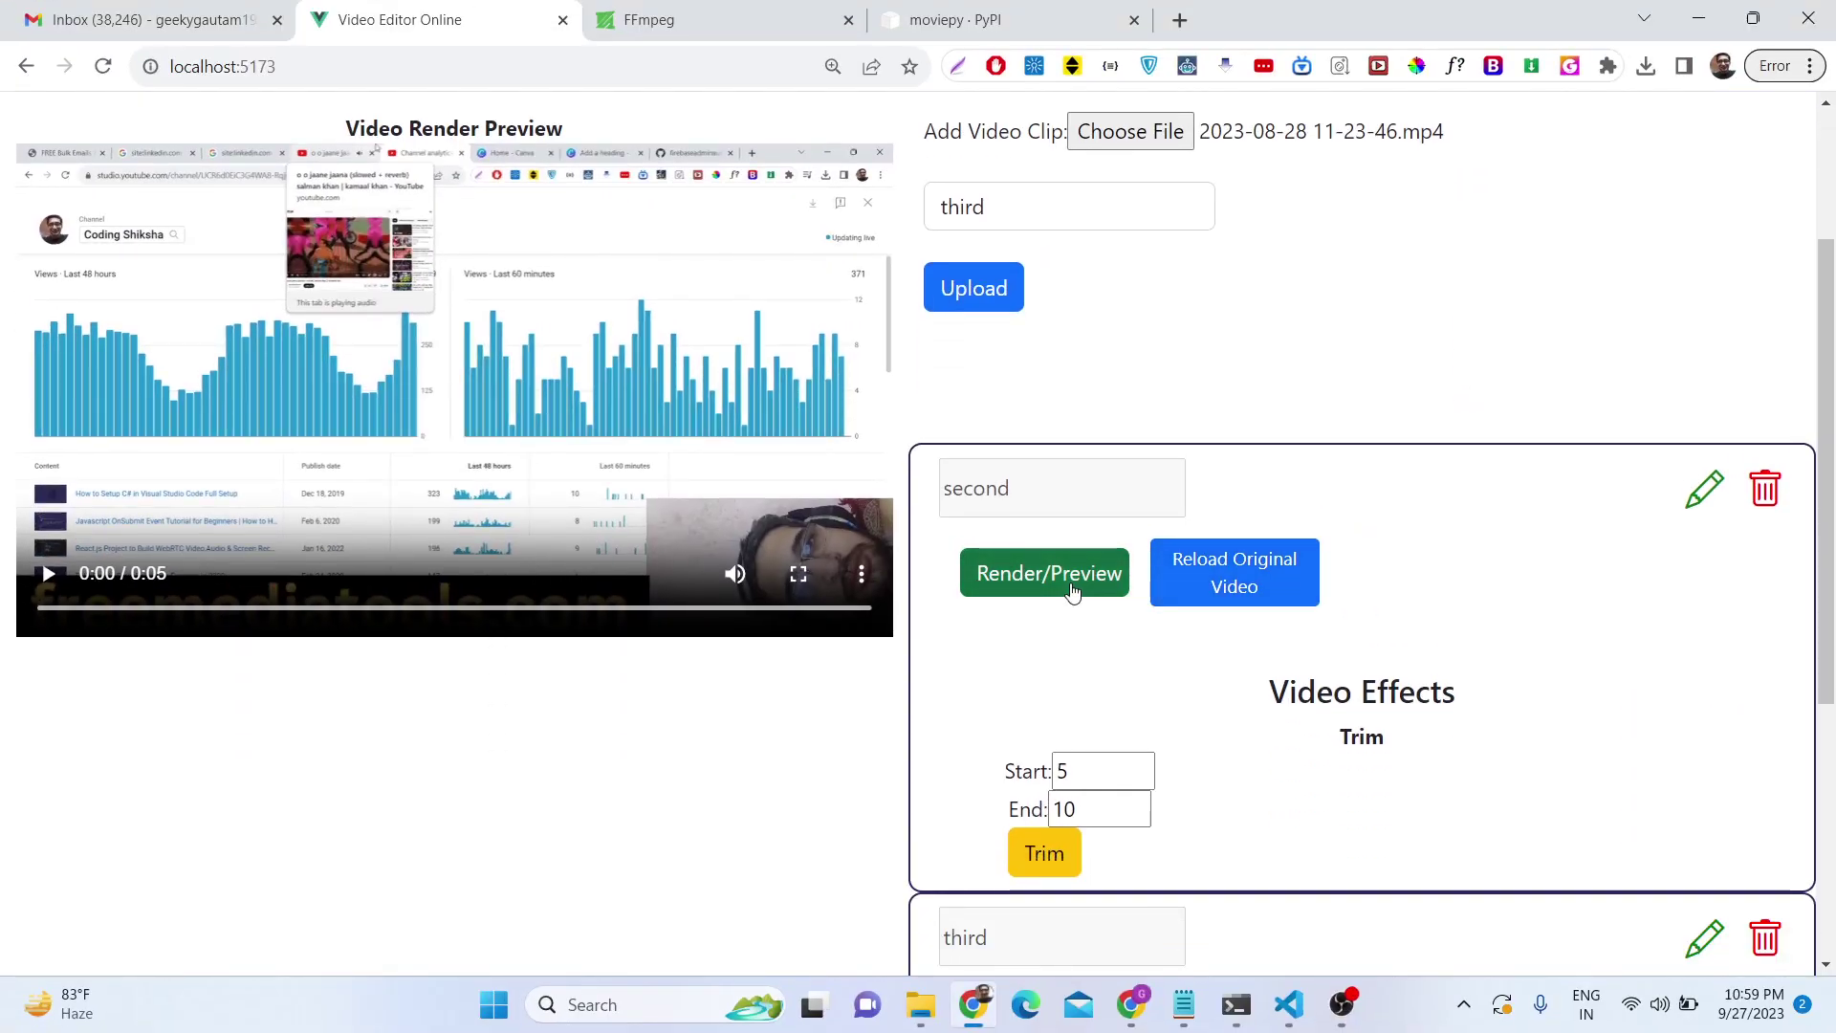
pyautogui.scroll(-4, 1071, 590)
pyautogui.click(1045, 541)
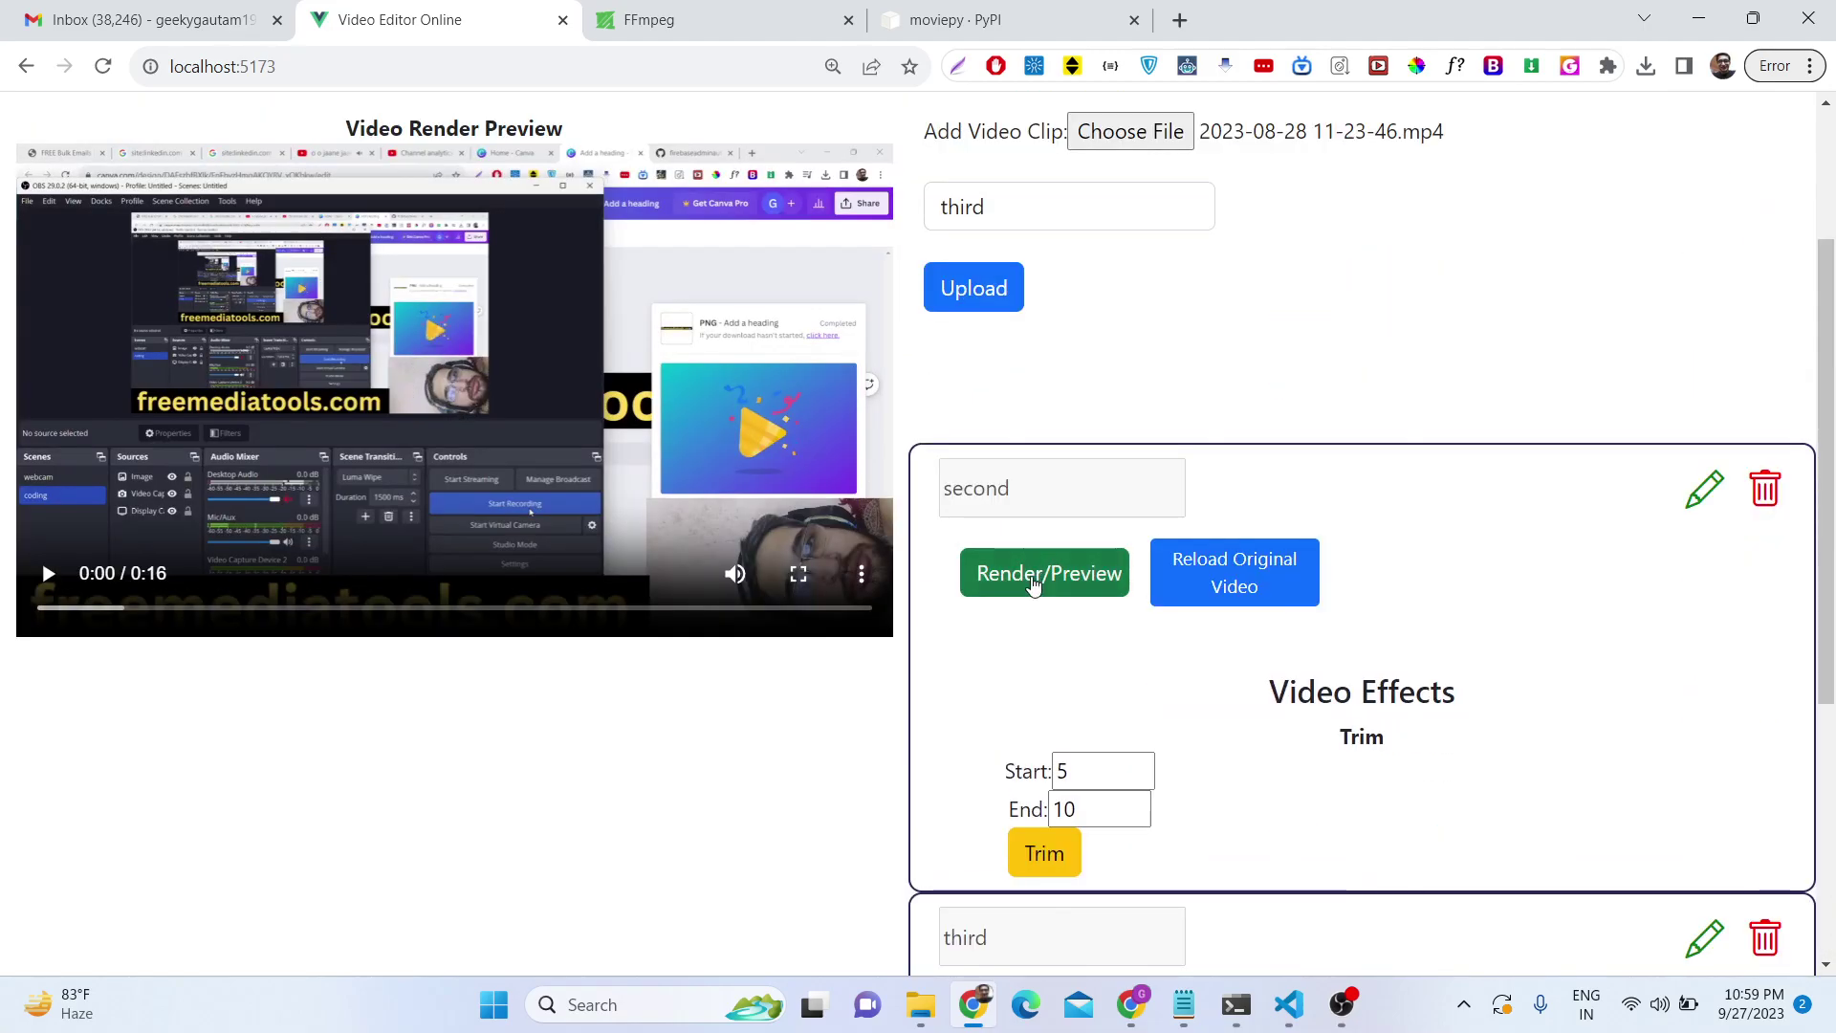
pyautogui.click(1034, 580)
pyautogui.scroll(-4, 1033, 584)
pyautogui.scroll(-1, 1034, 585)
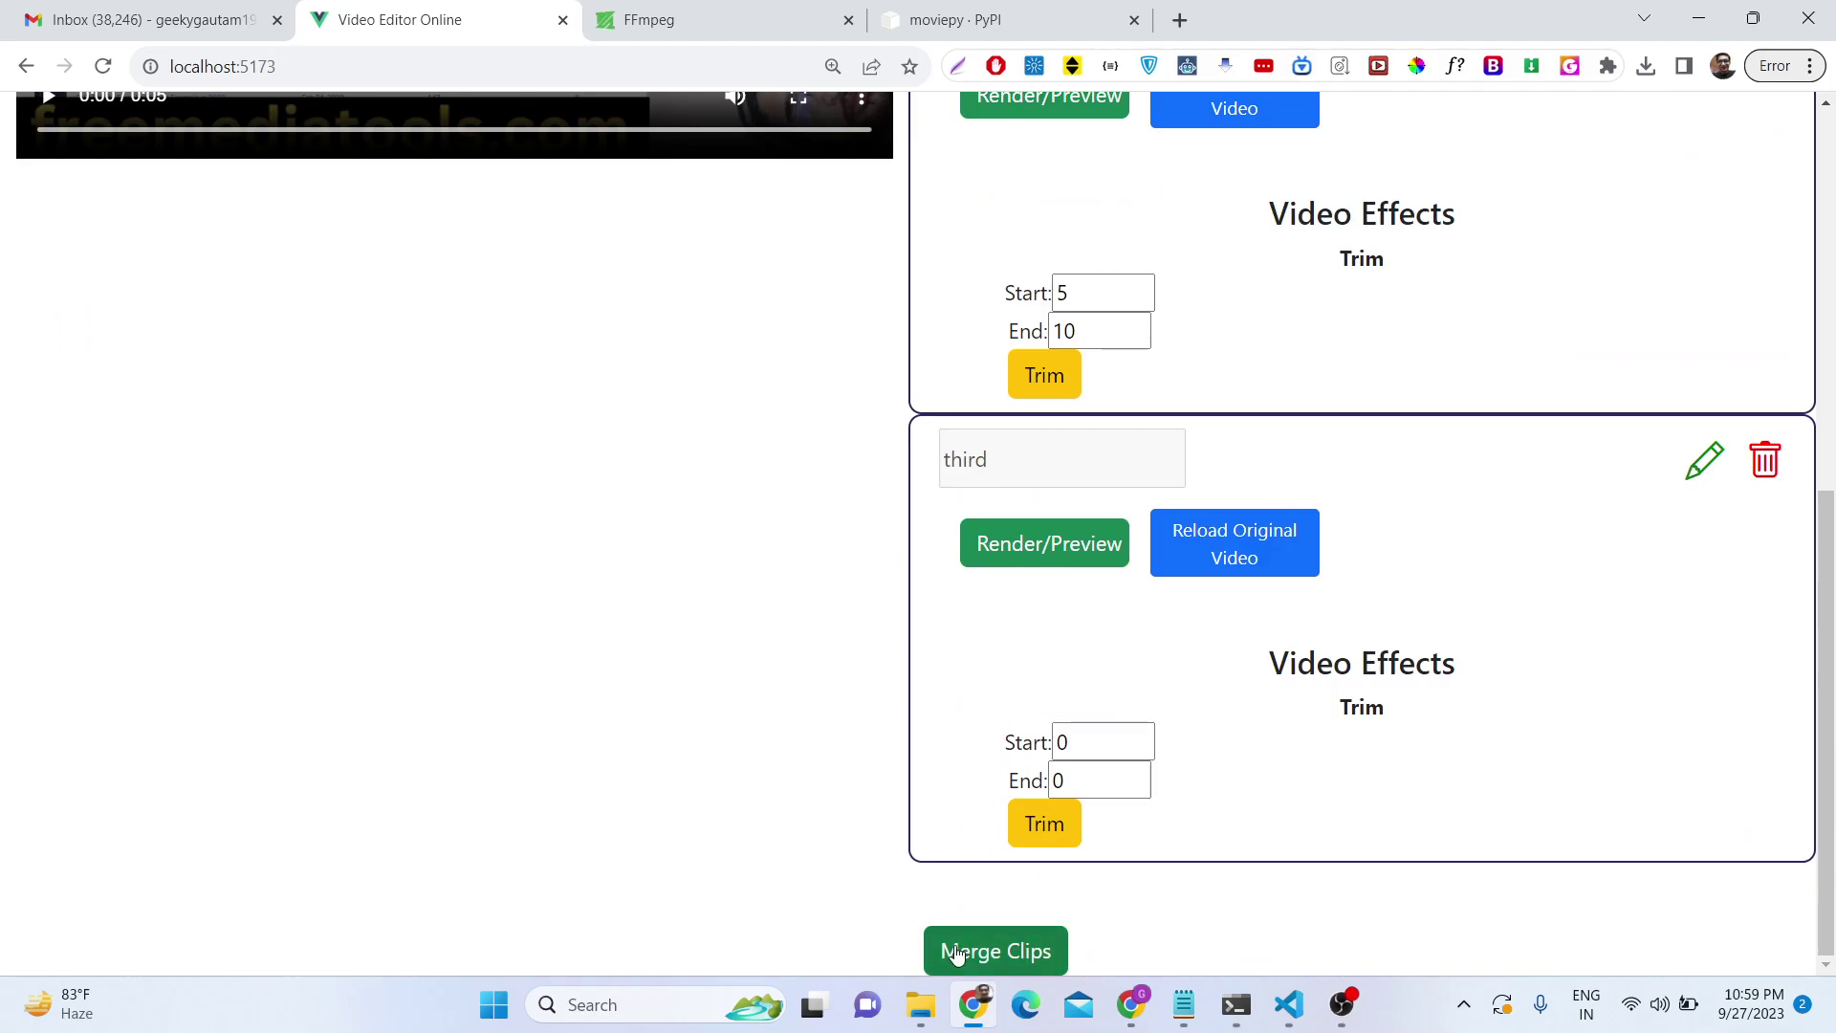
pyautogui.moveTo(735, 685)
pyautogui.mouseDown()
pyautogui.moveTo(735, 826)
pyautogui.moveTo(1217, 1029)
pyautogui.moveTo(1099, 810)
pyautogui.moveTo(736, 810)
pyautogui.mouseUp()
pyautogui.scroll(5, 722, 706)
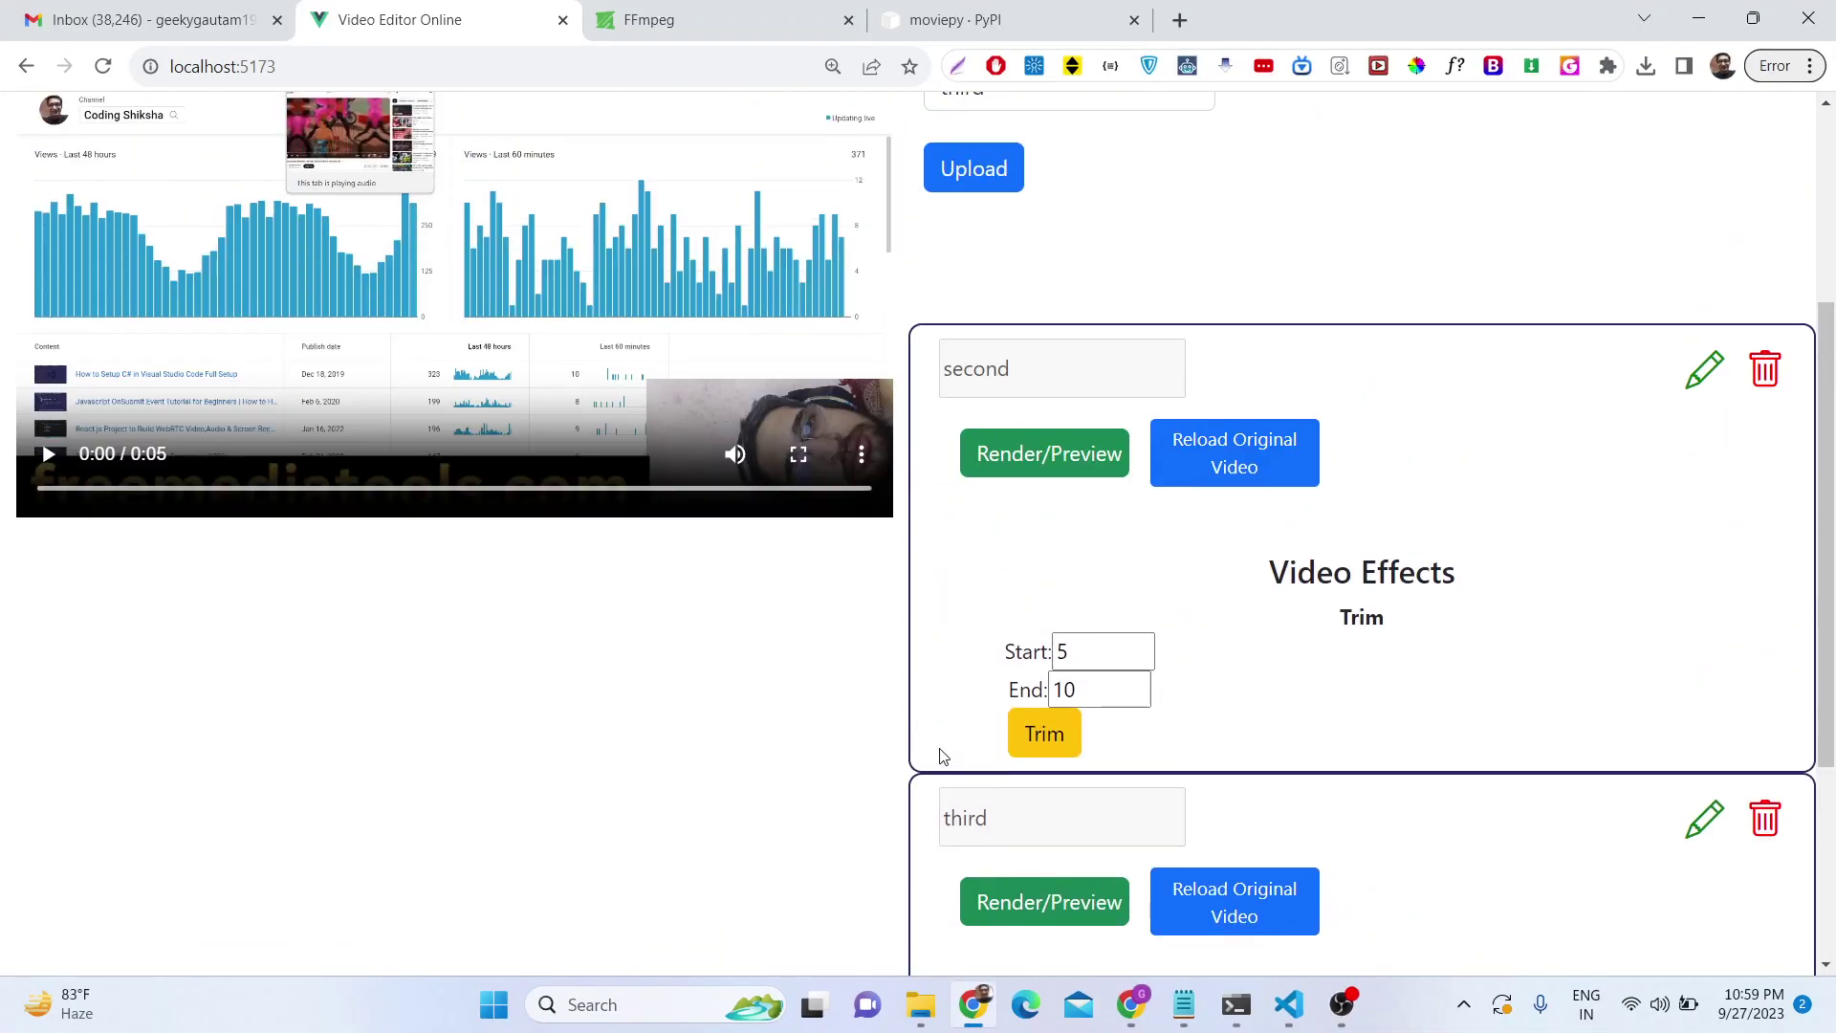
pyautogui.click(1020, 908)
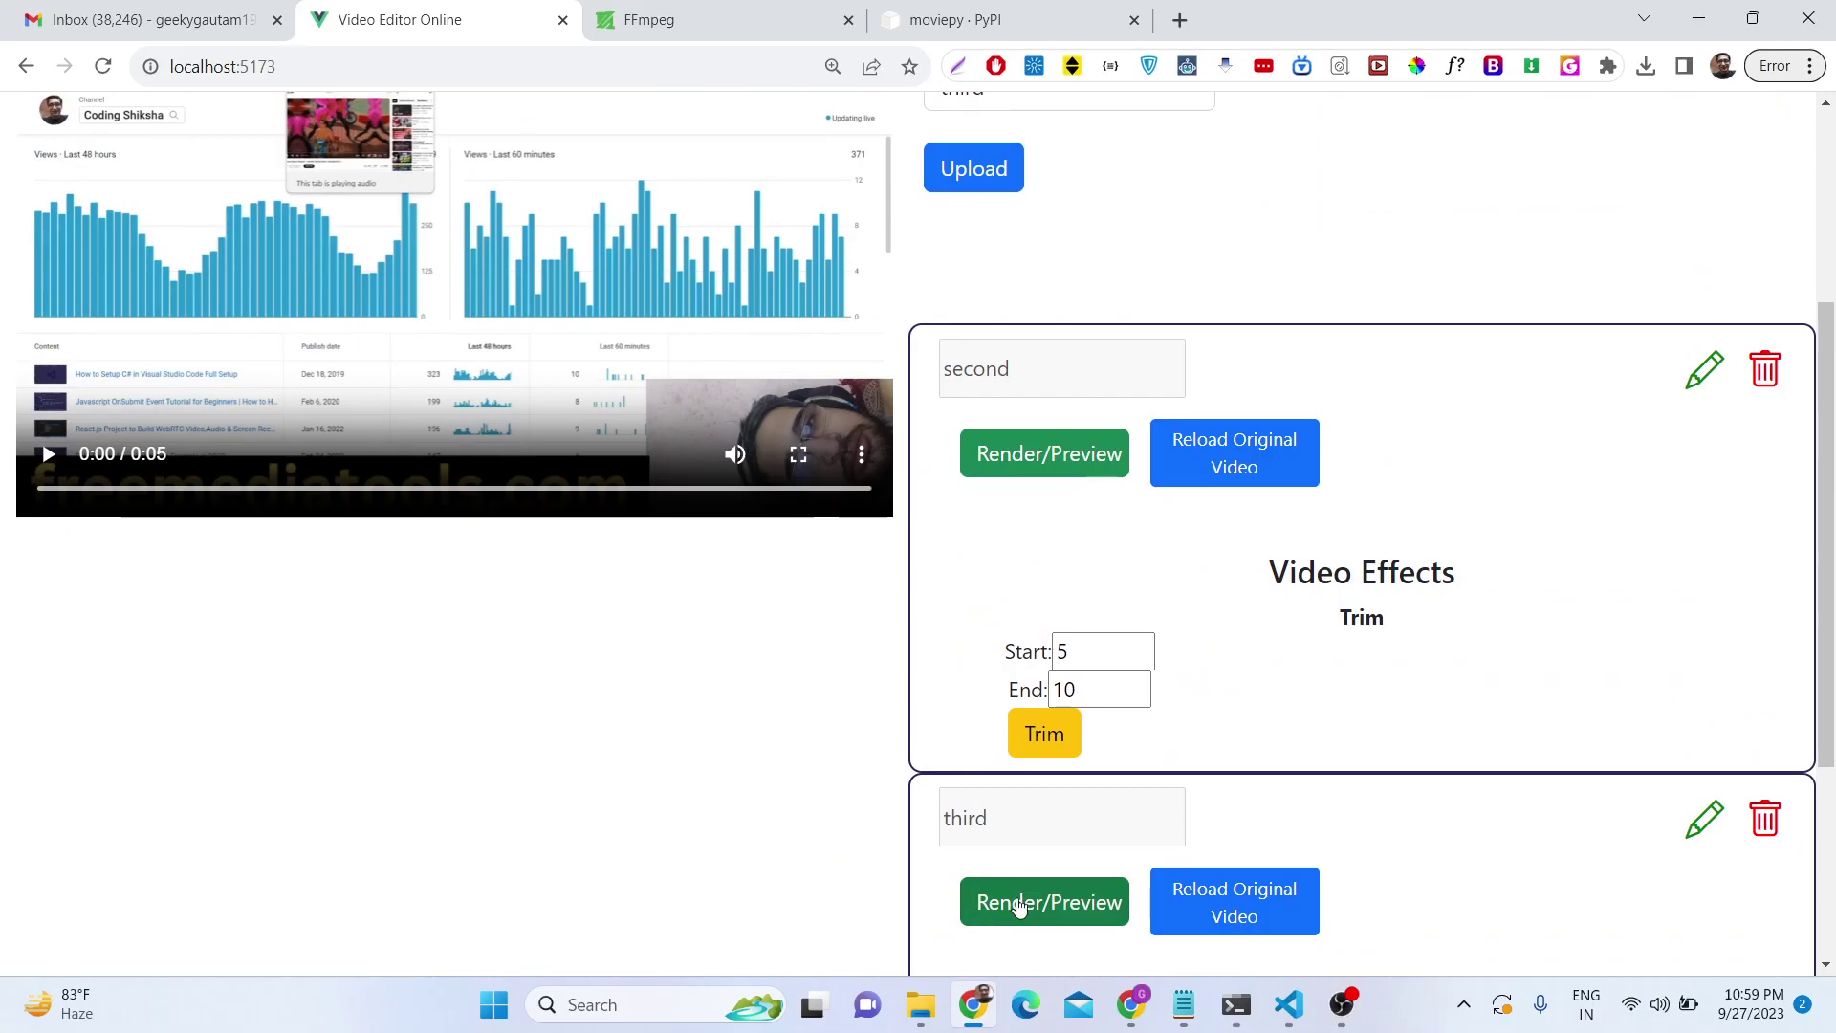
pyautogui.scroll(-4, 1019, 908)
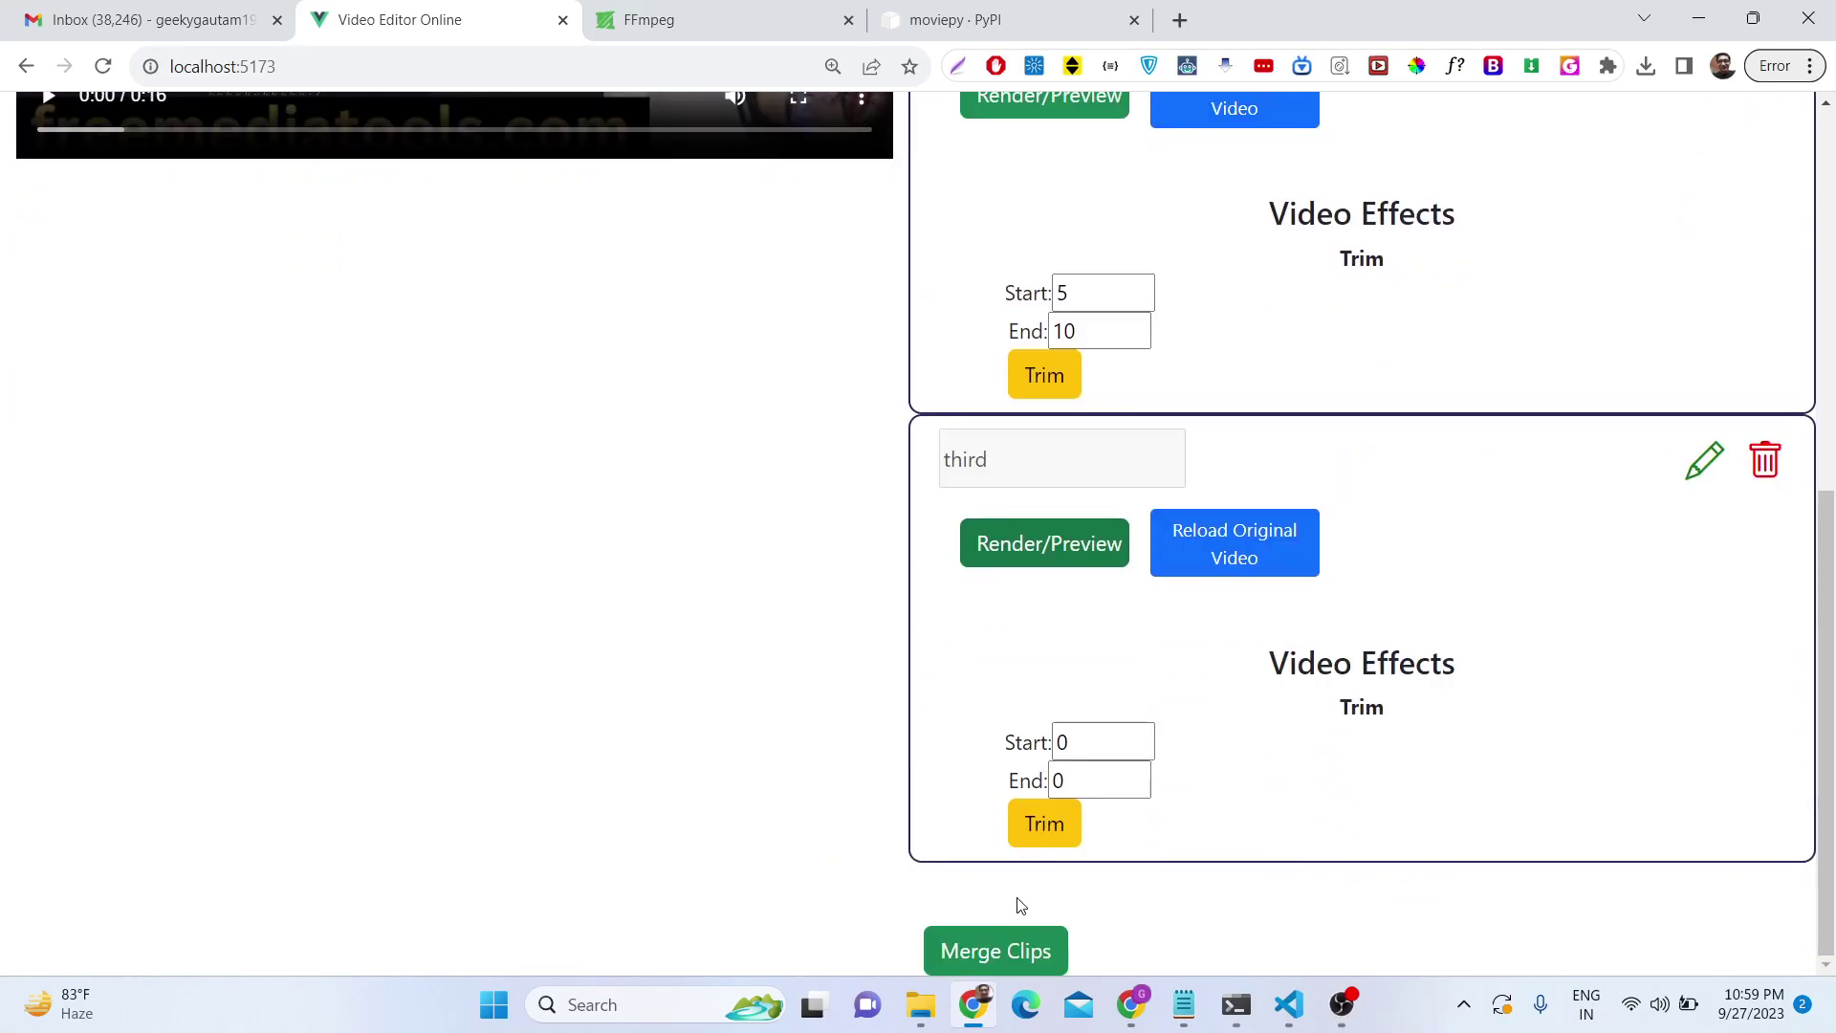
# Merge the clips and bring the server log window forward to watch the render.
pyautogui.click(989, 951)
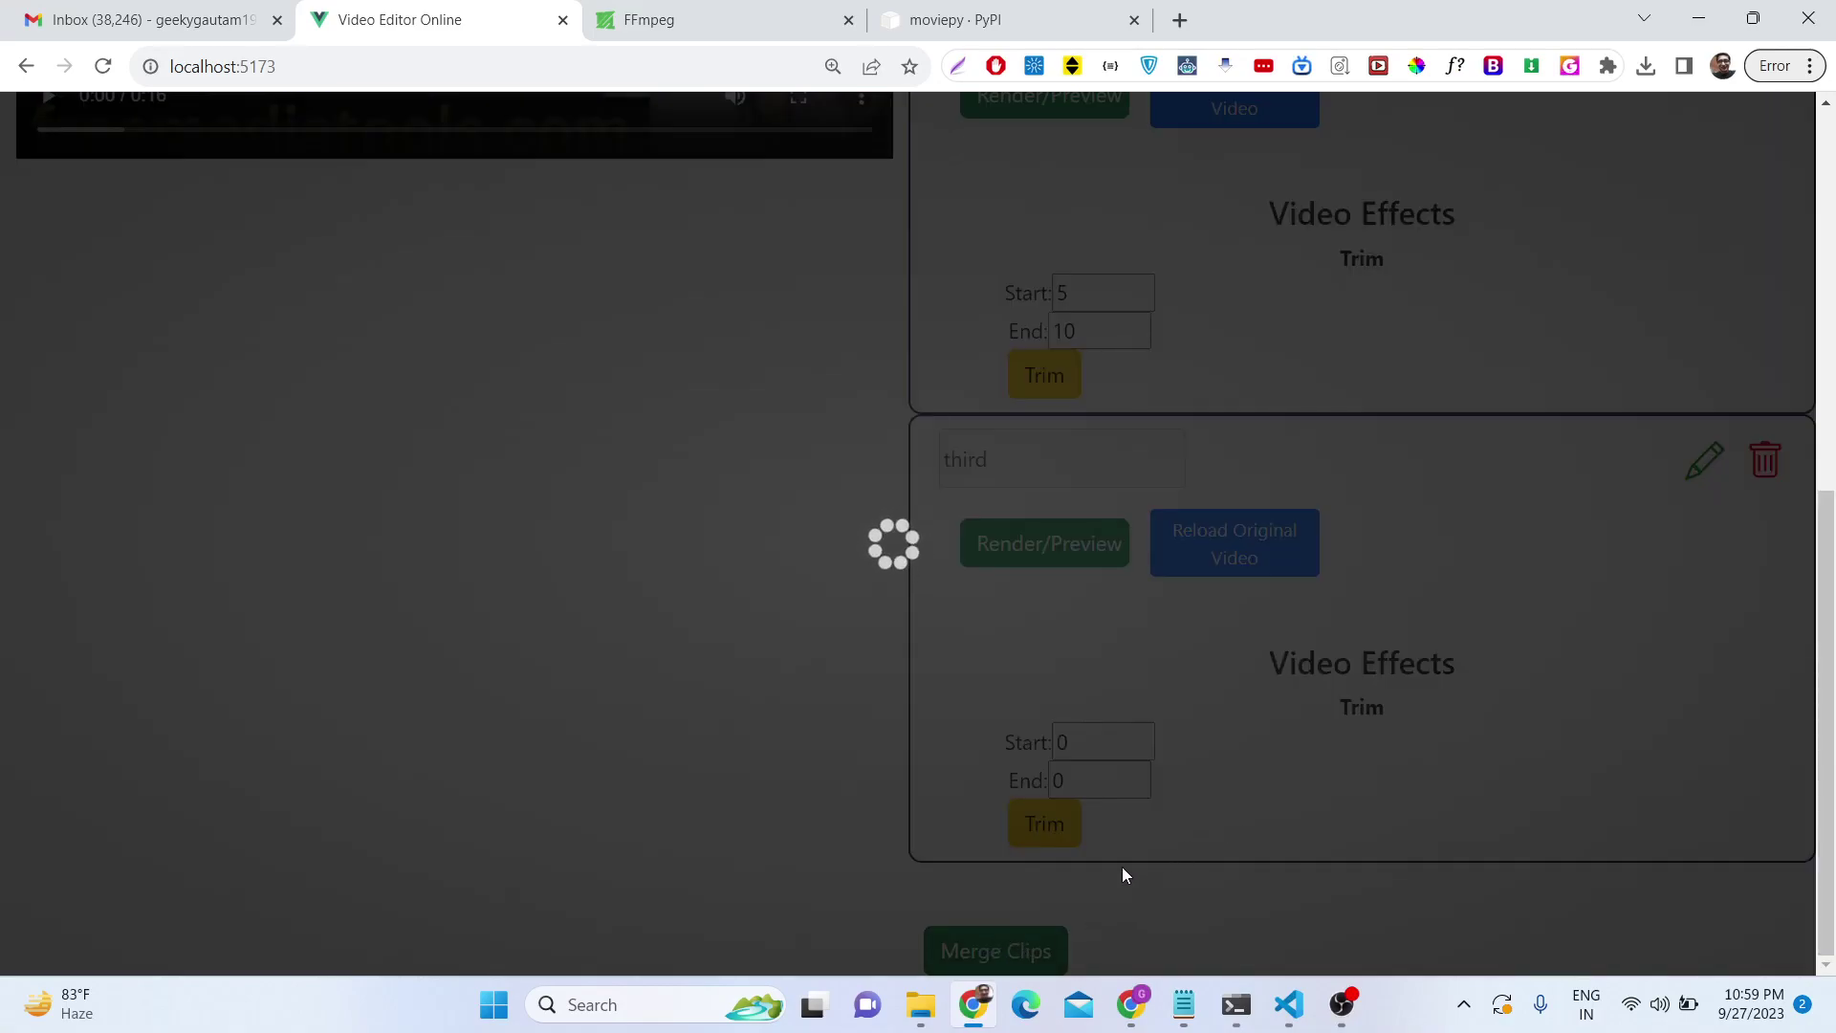
pyautogui.moveTo(1236, 1004)
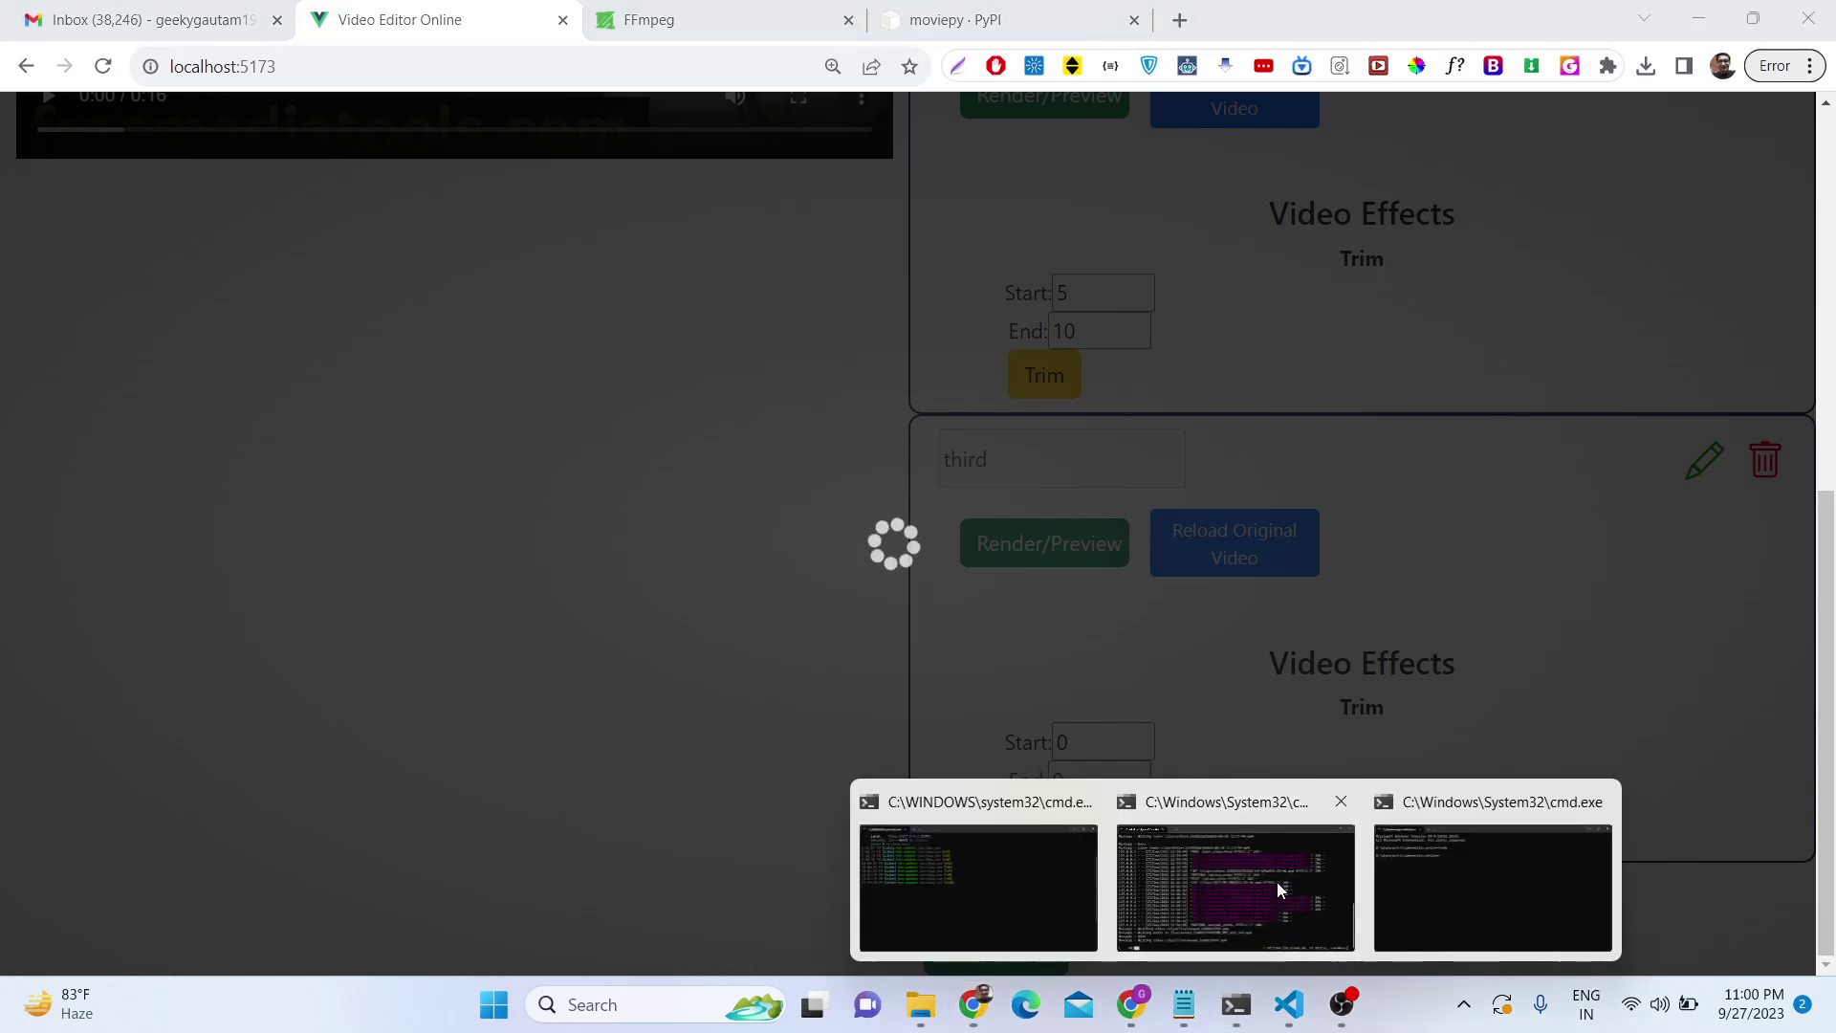
pyautogui.click(1276, 881)
pyautogui.moveTo(971, 139); pyautogui.dragTo(1356, 37)
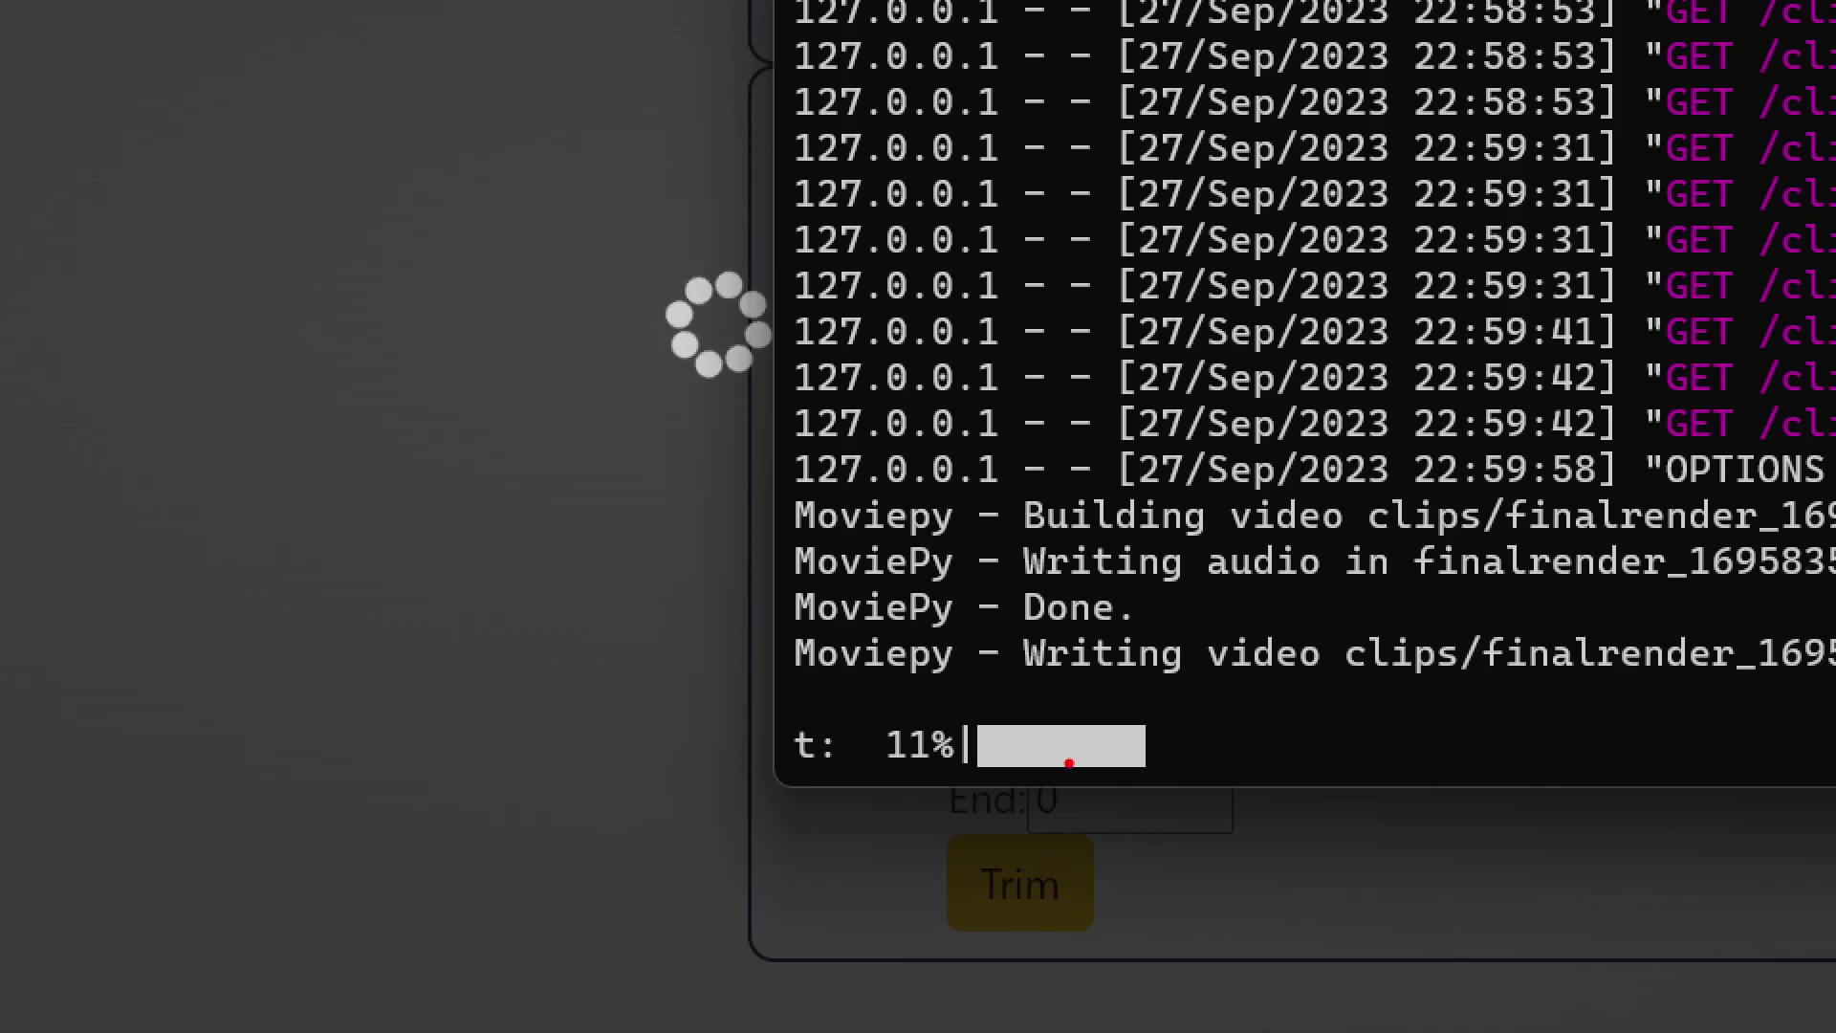
pyautogui.moveTo(764, 435)
pyautogui.mouseDown()
pyautogui.moveTo(820, 841)
pyautogui.moveTo(1832, 851)
pyautogui.moveTo(1522, 488)
pyautogui.moveTo(869, 483)
pyautogui.mouseUp()
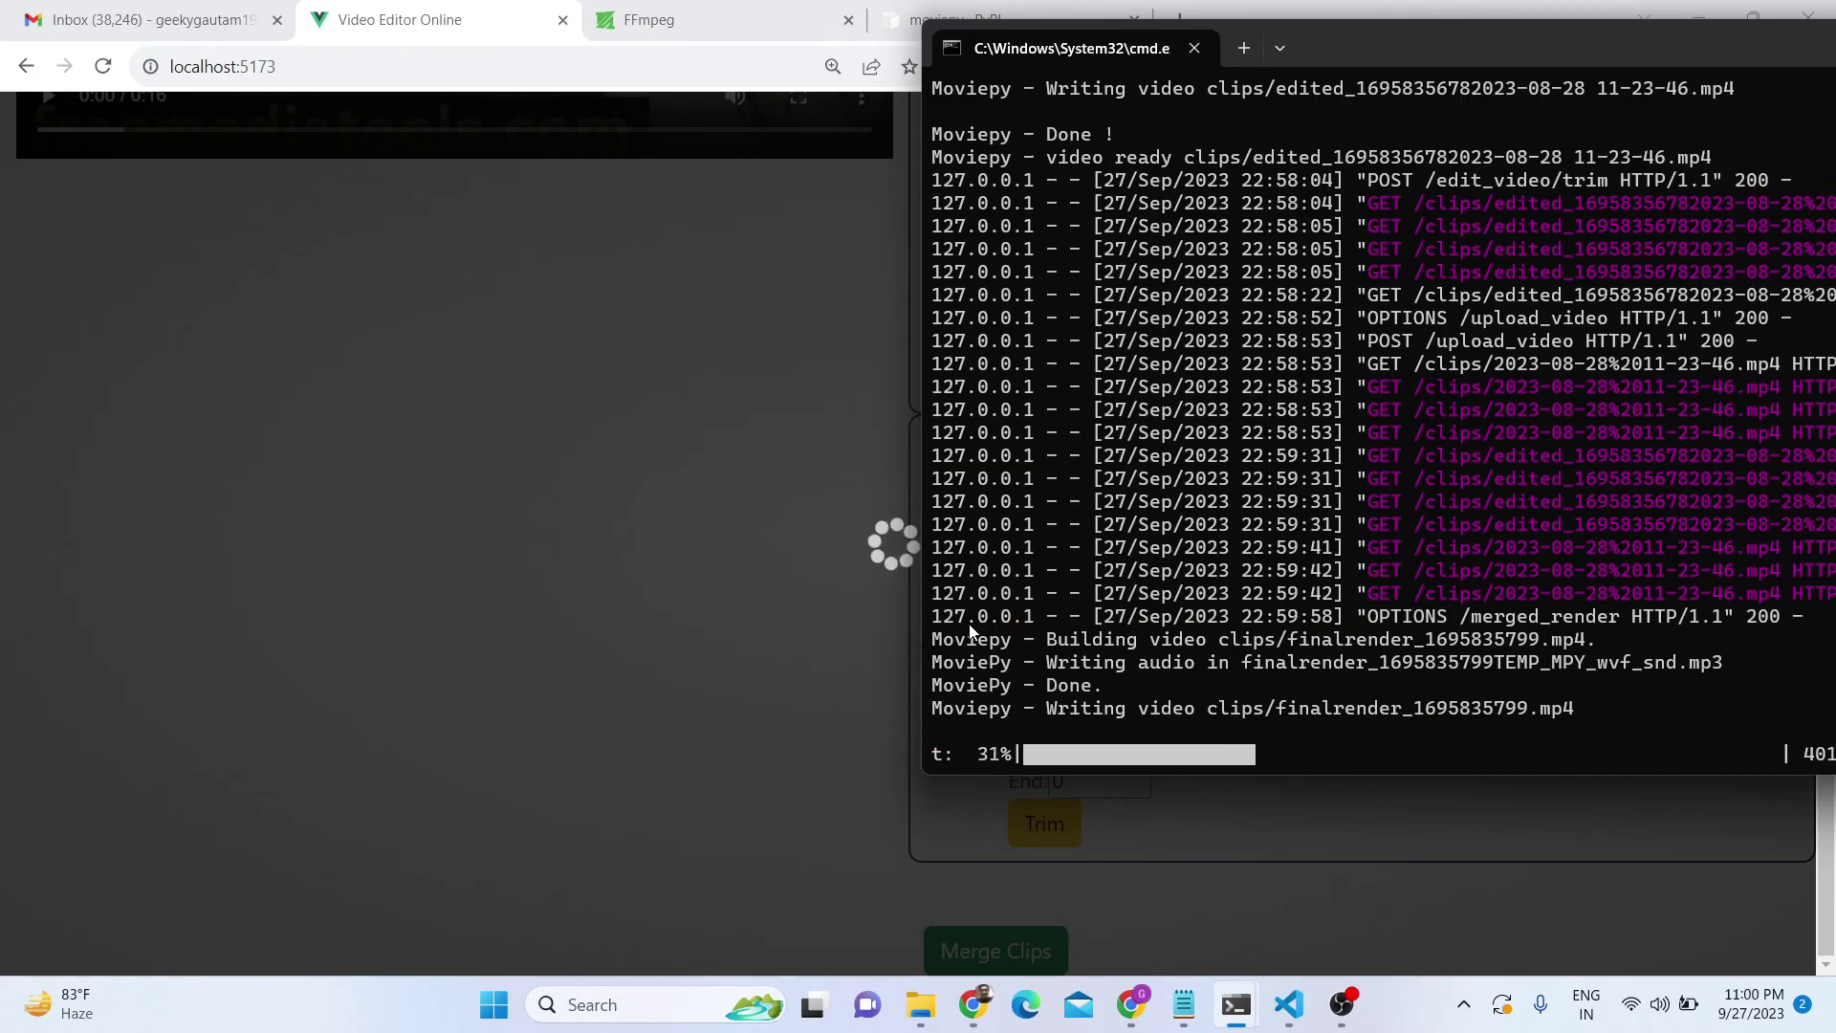
pyautogui.moveTo(1411, 48); pyautogui.dragTo(1530, 391)
# Move the third terminal window to the lower right and return to the editor page.
pyautogui.click(857, 525)
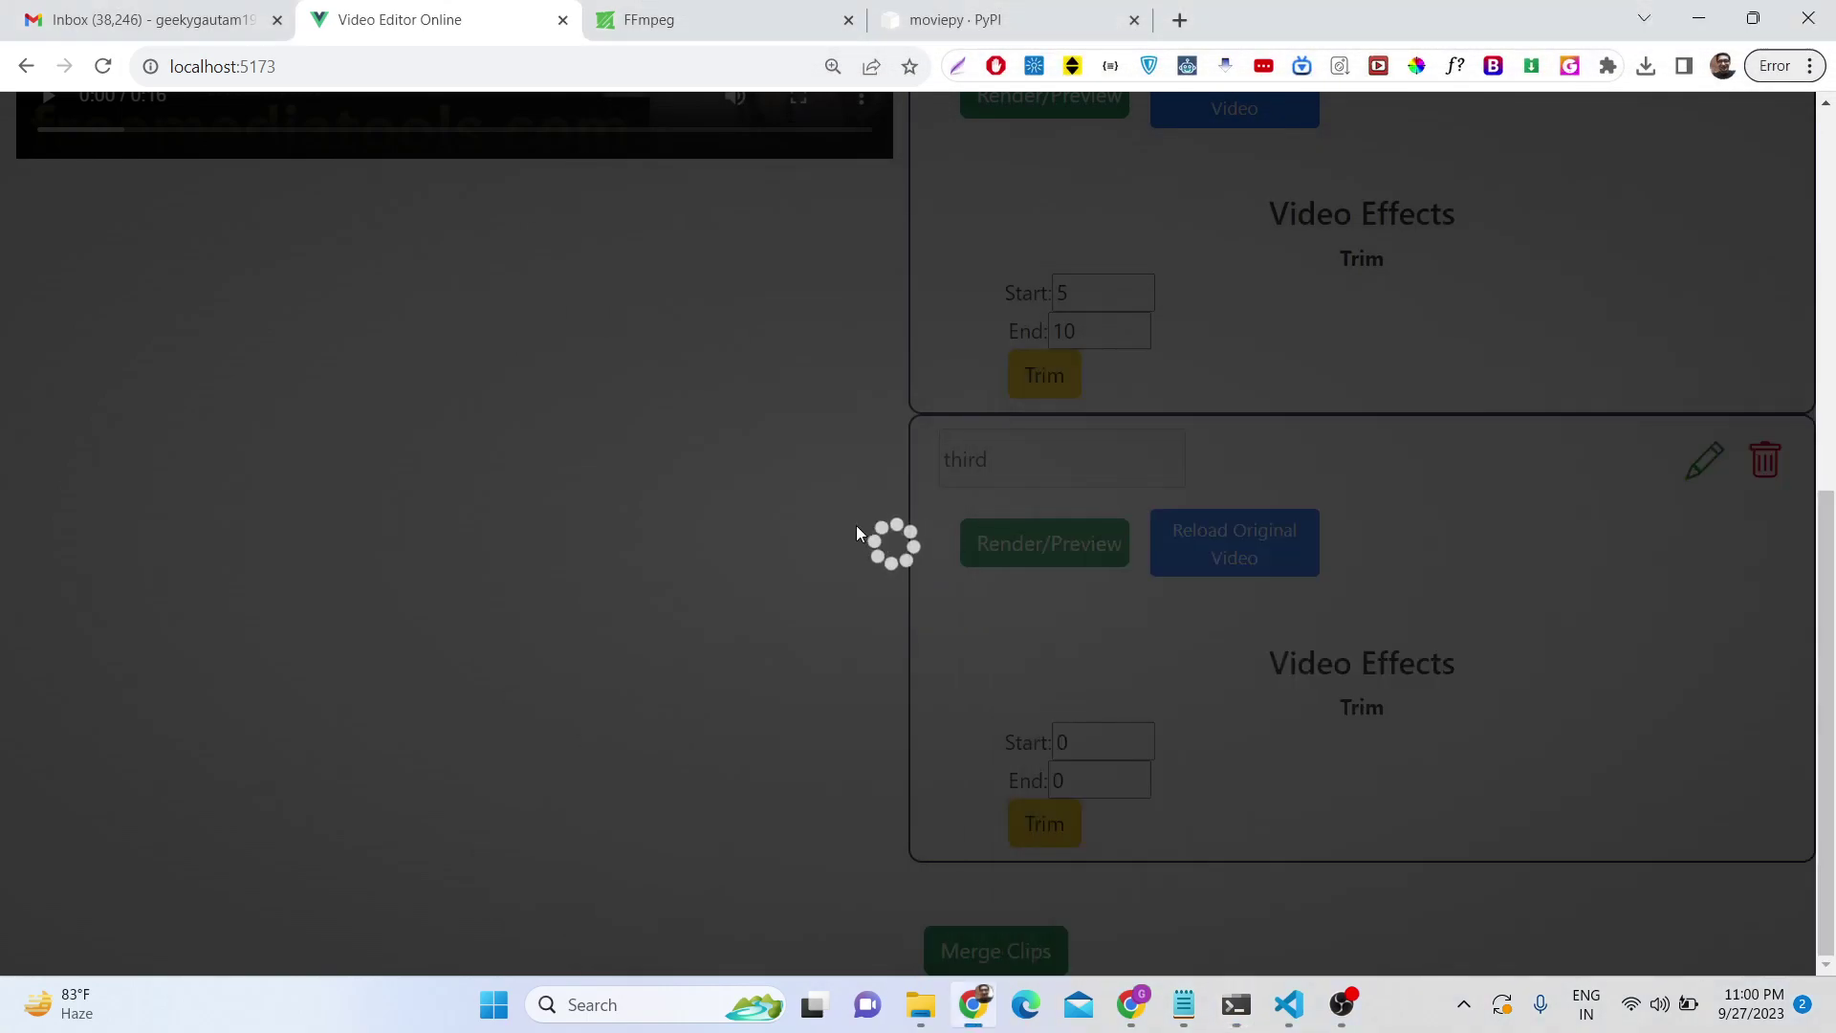
pyautogui.scroll(4, 857, 525)
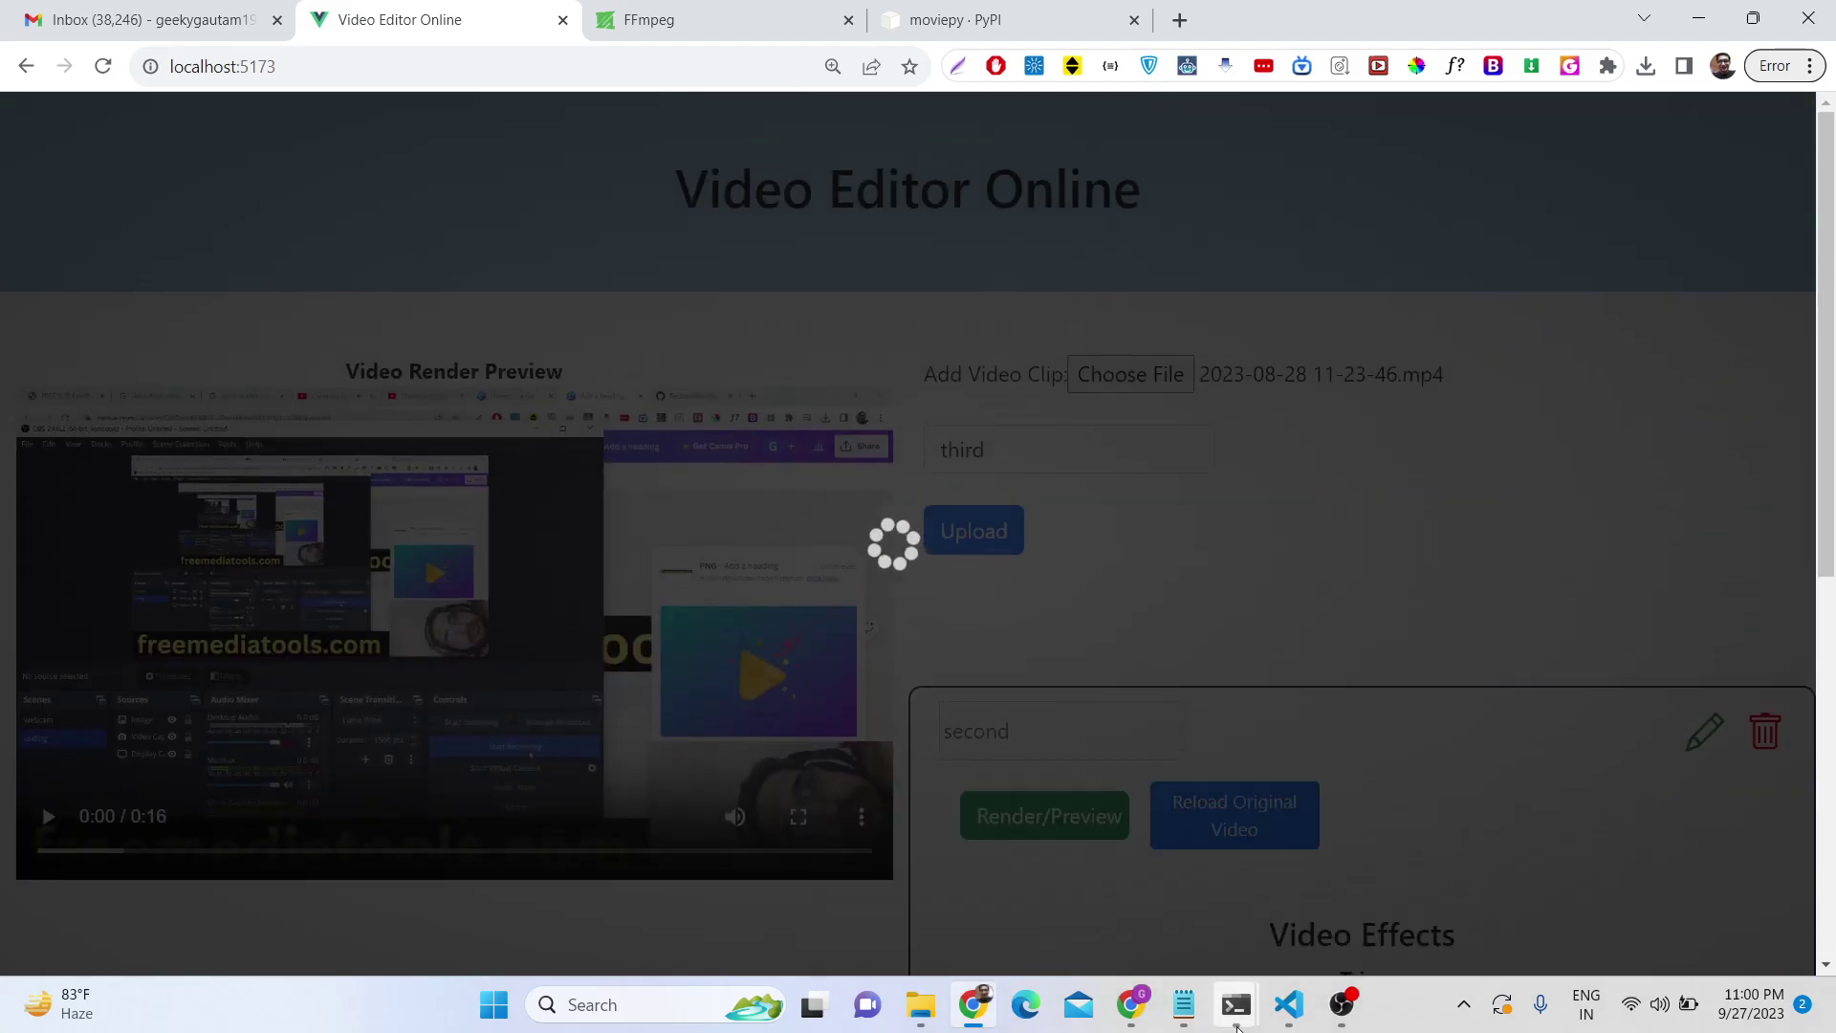
pyautogui.moveTo(1236, 1004)
pyautogui.click(1415, 884)
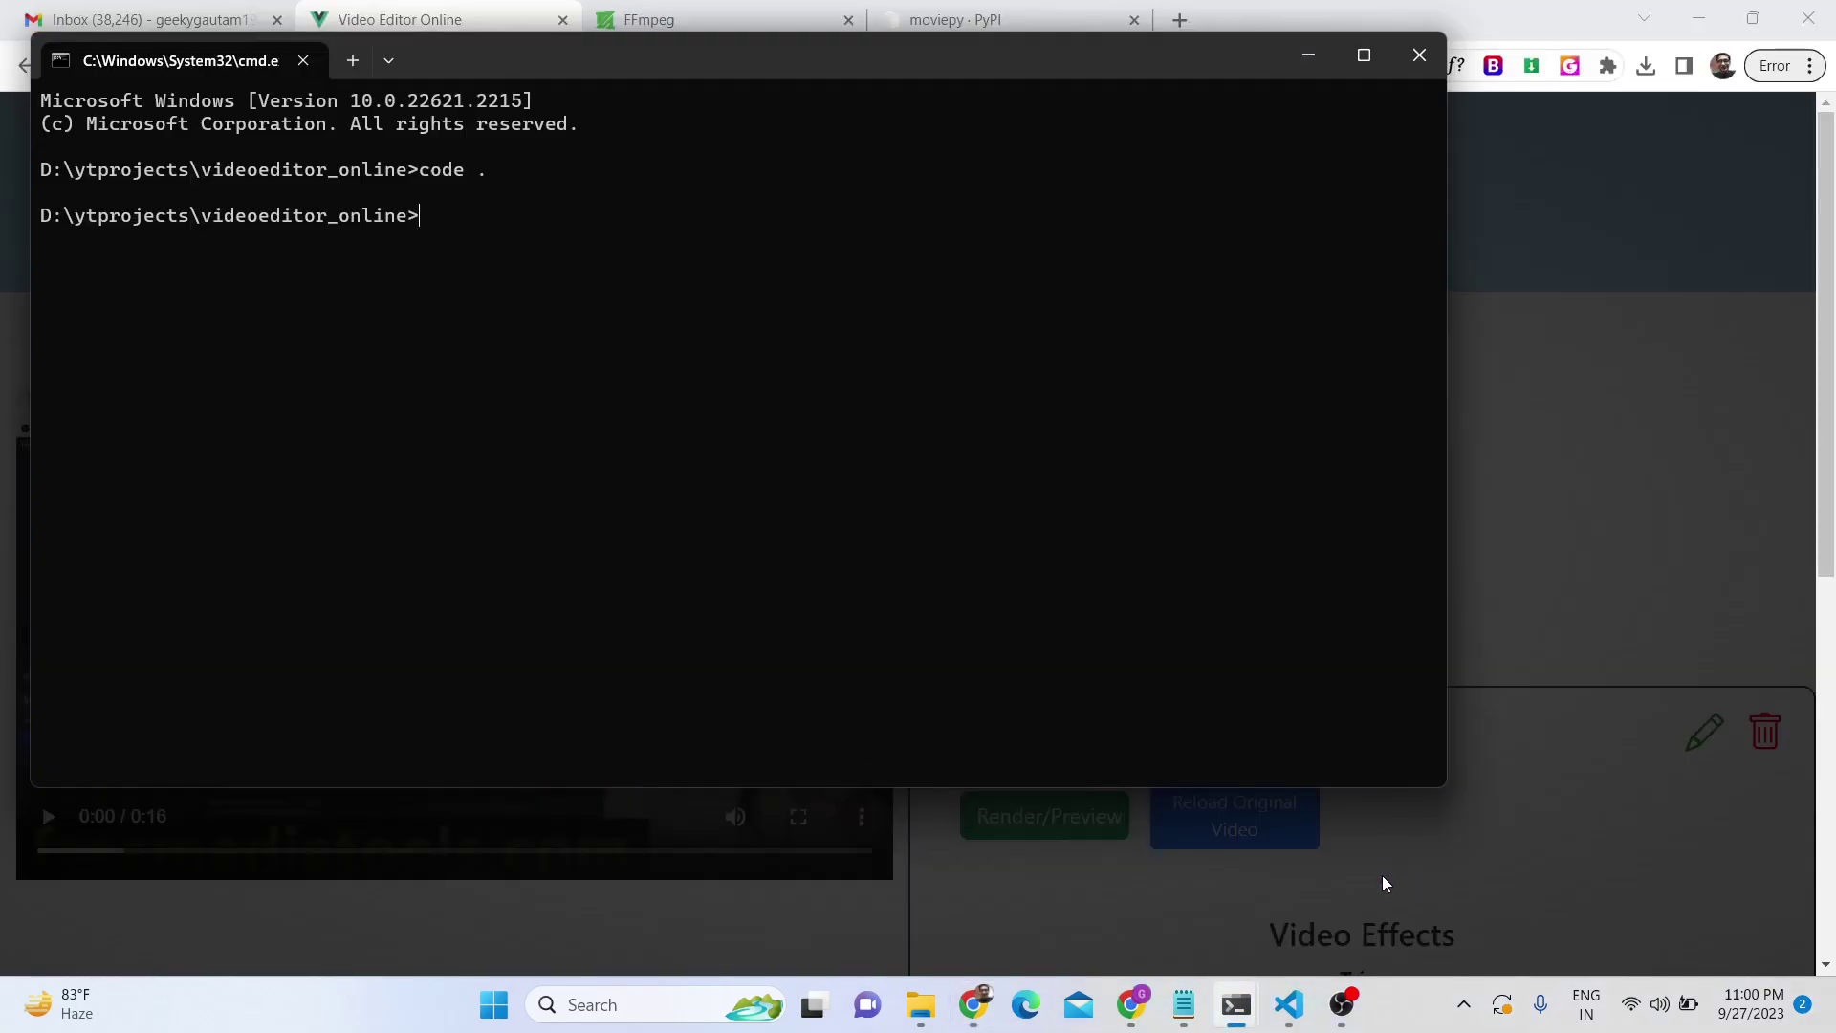
pyautogui.moveTo(698, 57); pyautogui.dragTo(1380, 720)
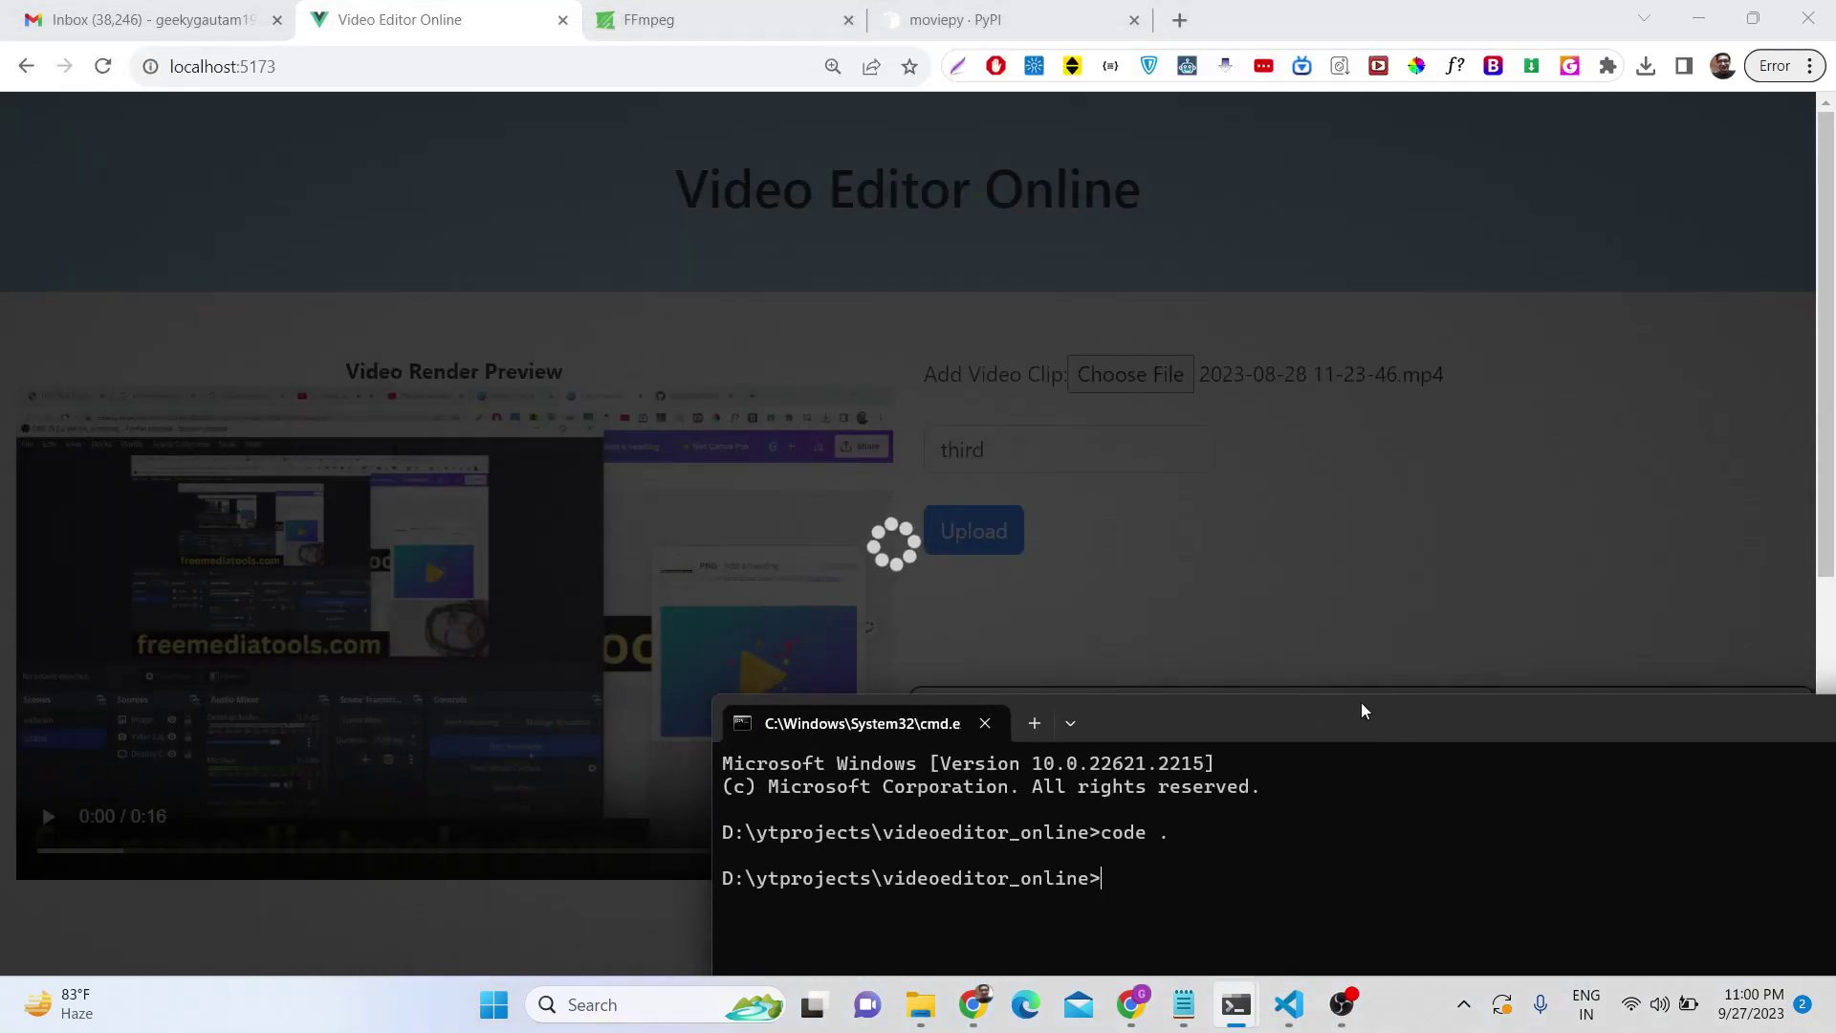
pyautogui.click(646, 356)
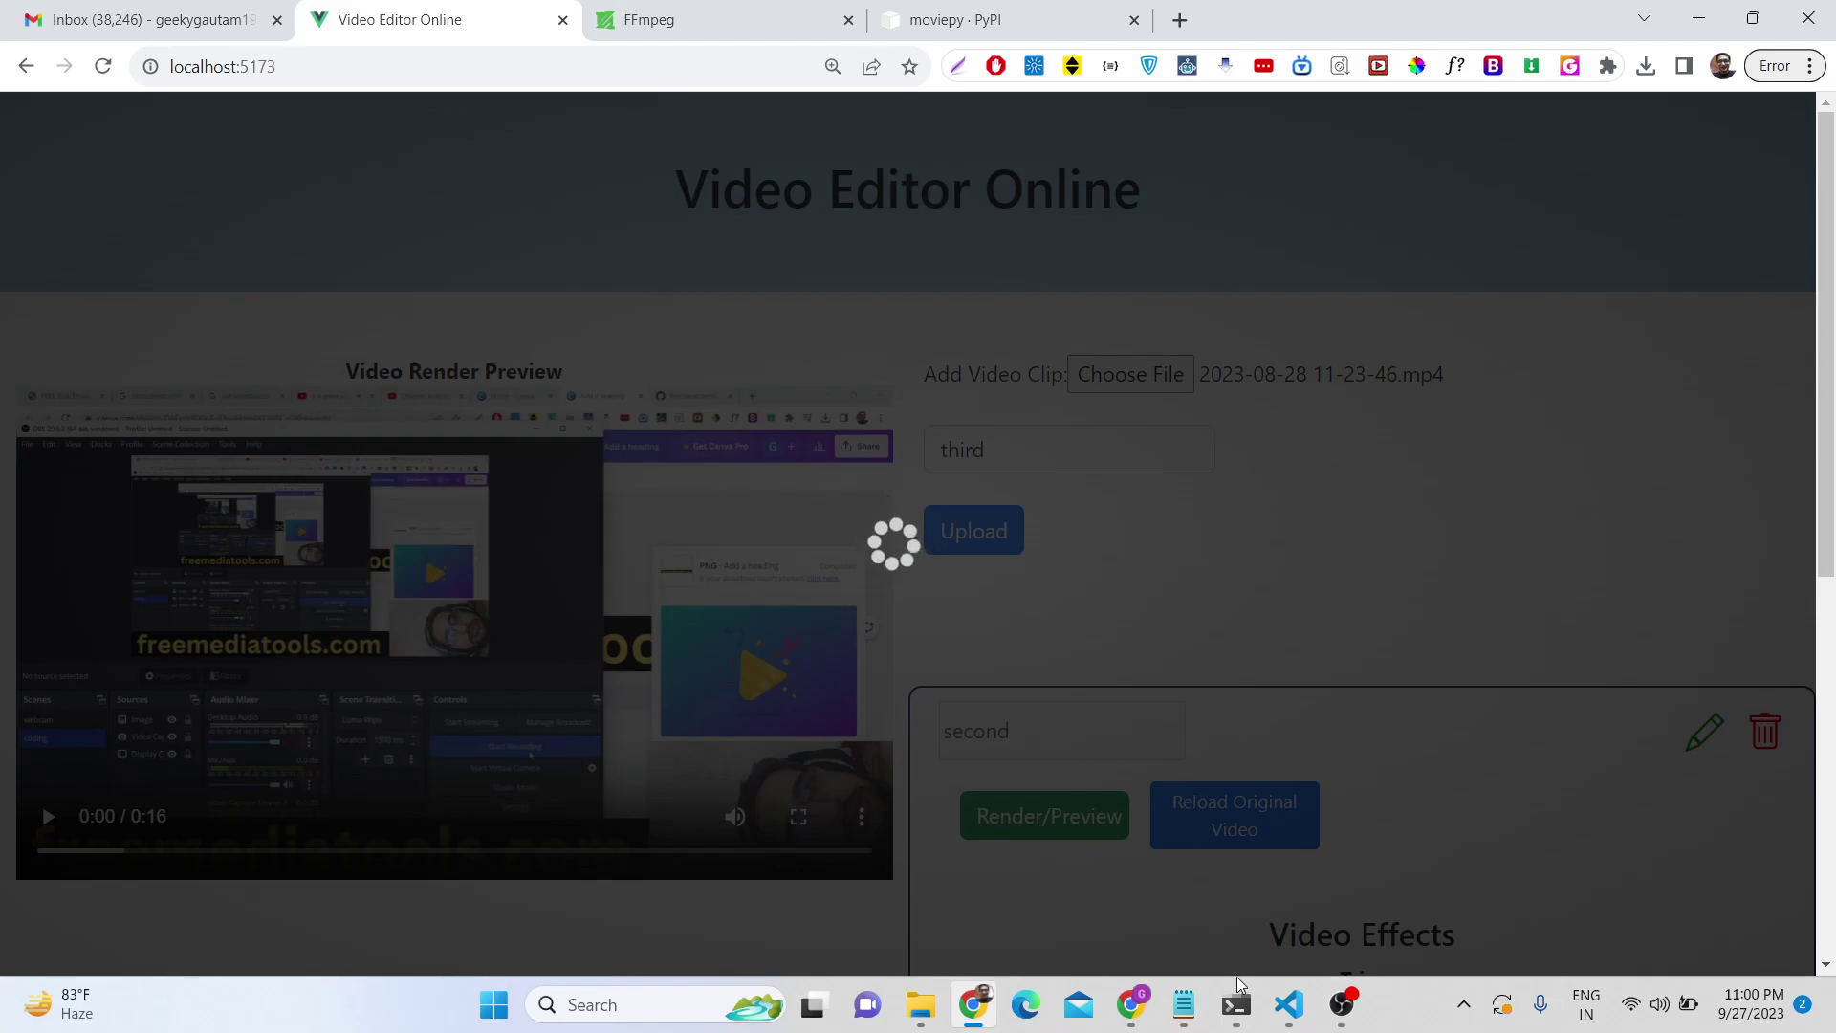
# Minimize the screen recorder, move the terminal near the top, and show the server log's finished render.
pyautogui.moveTo(1236, 999)
pyautogui.click(1465, 902)
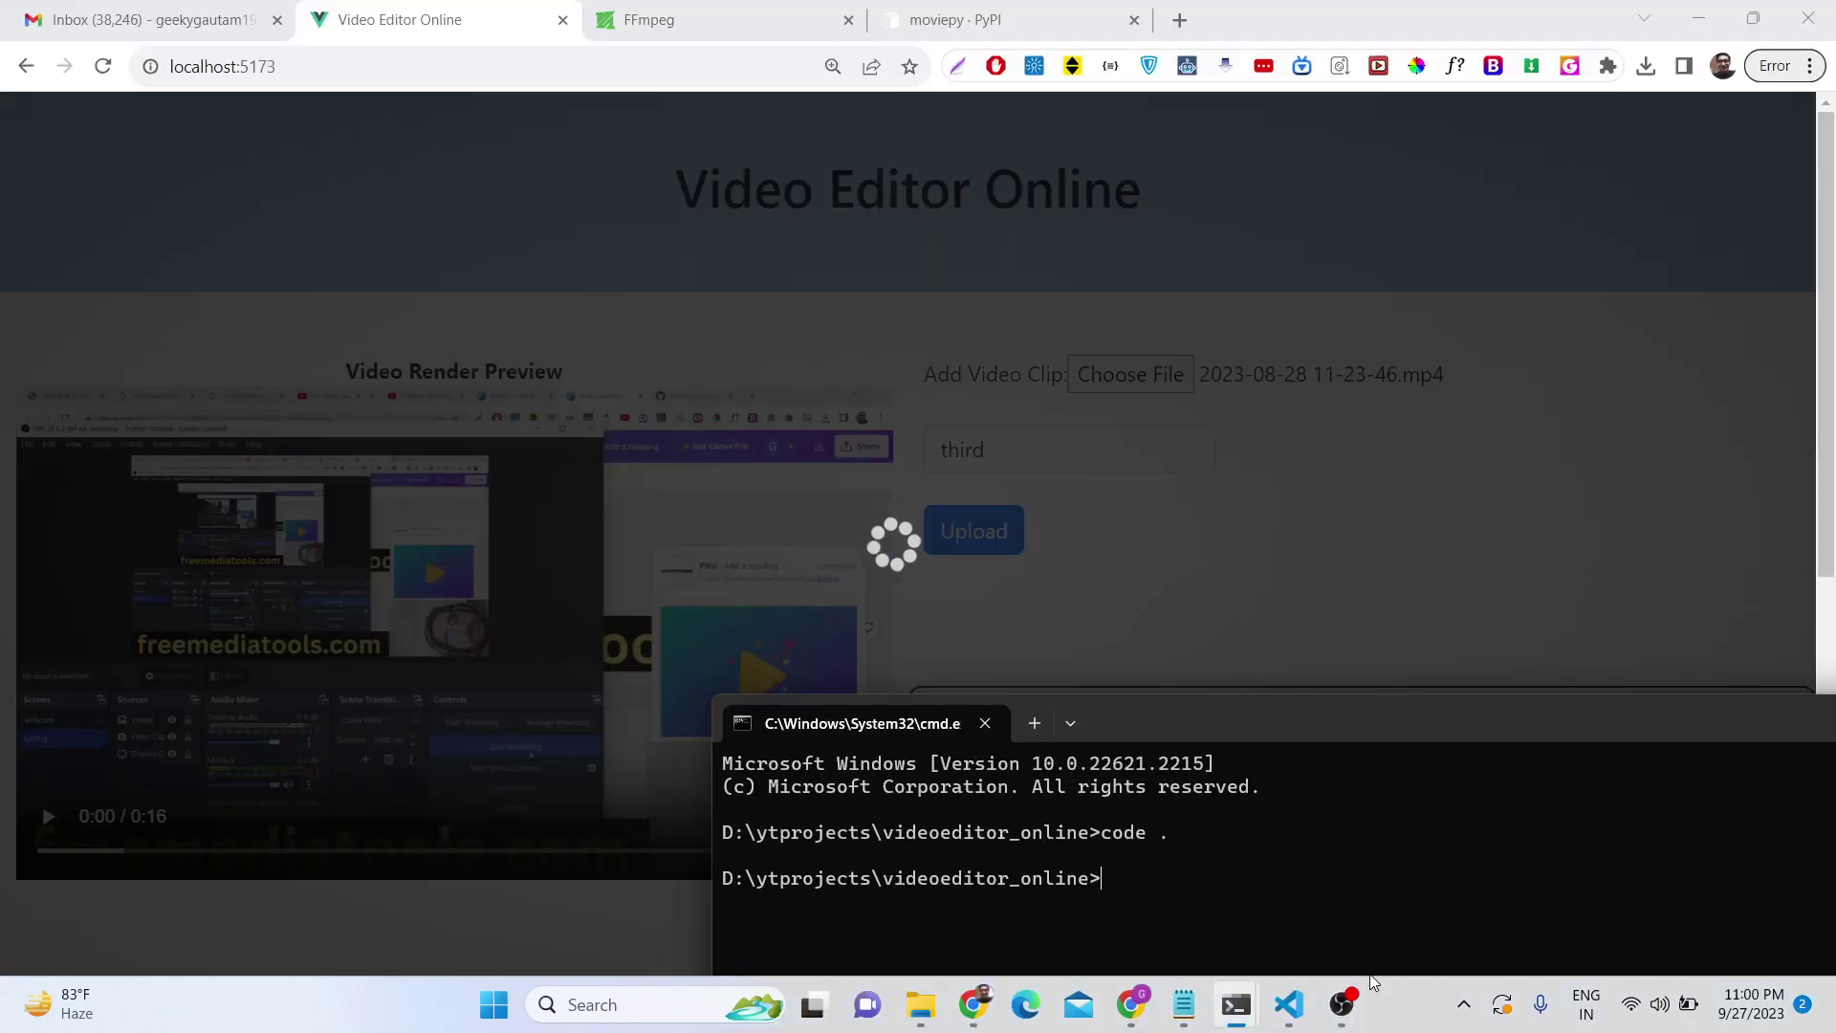
pyautogui.click(1359, 1009)
pyautogui.click(1342, 1010)
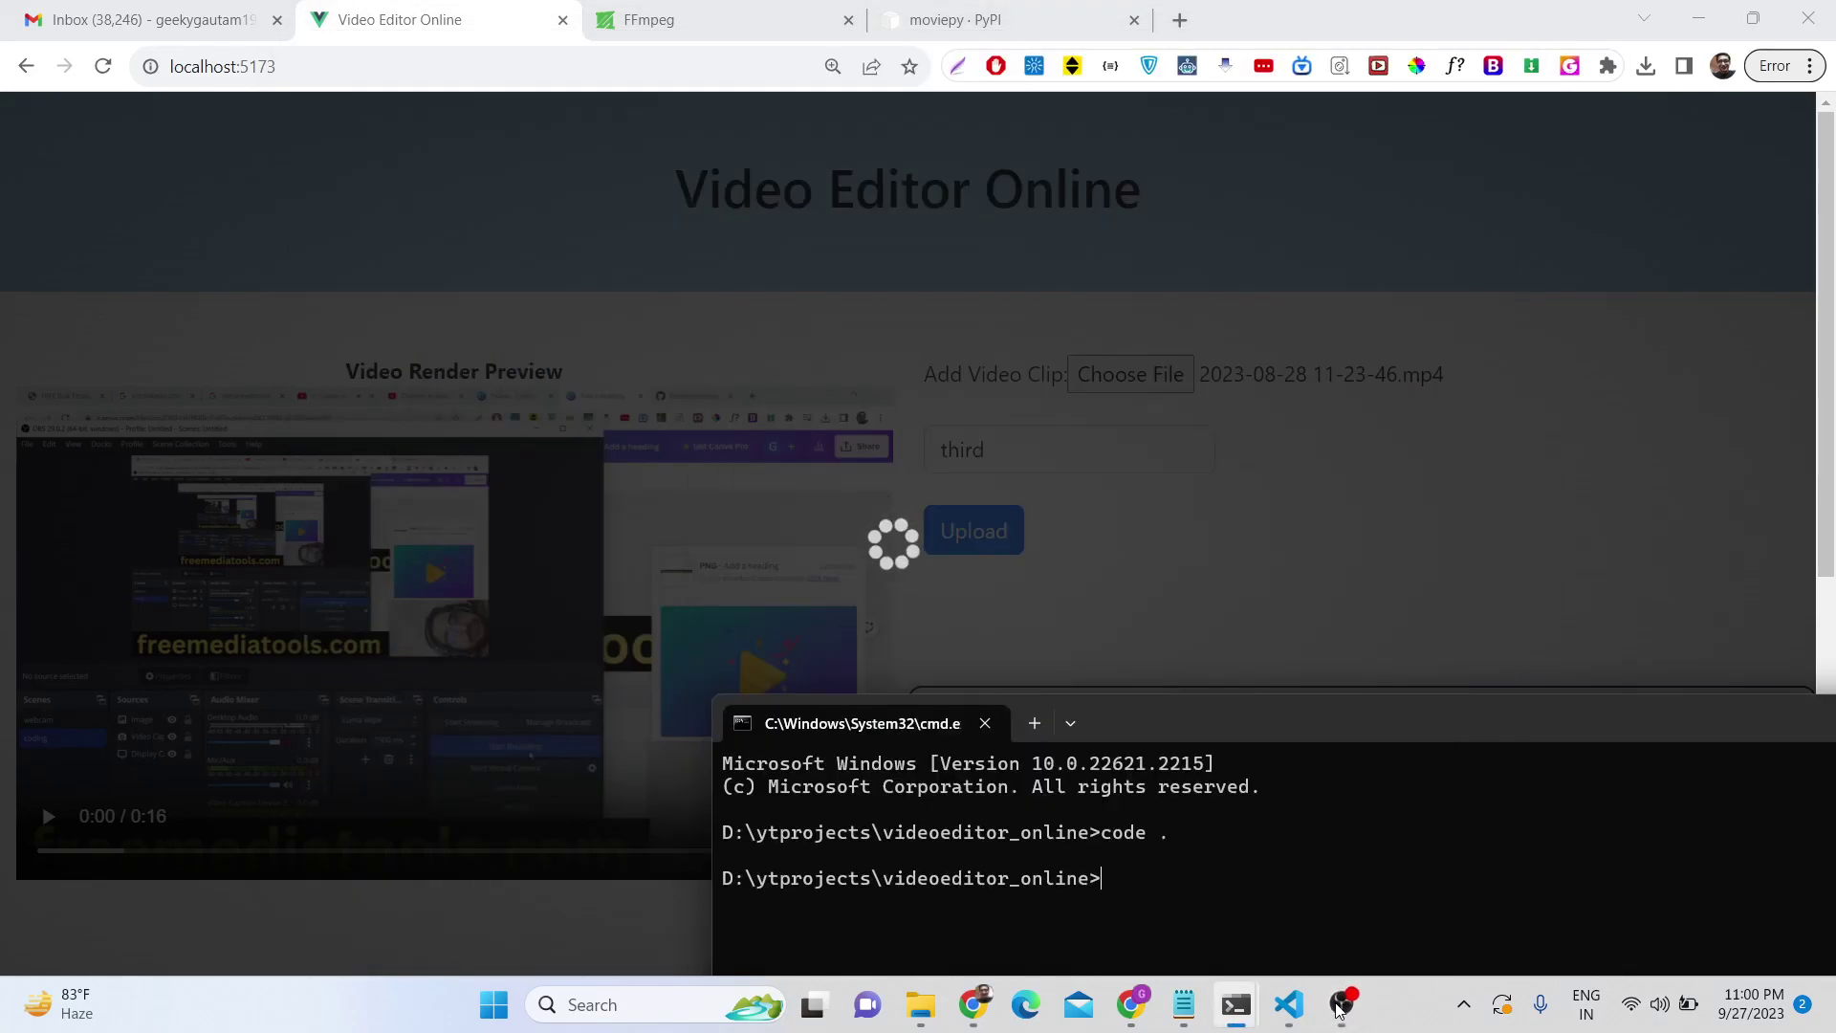
pyautogui.moveTo(1204, 694); pyautogui.dragTo(1272, 77)
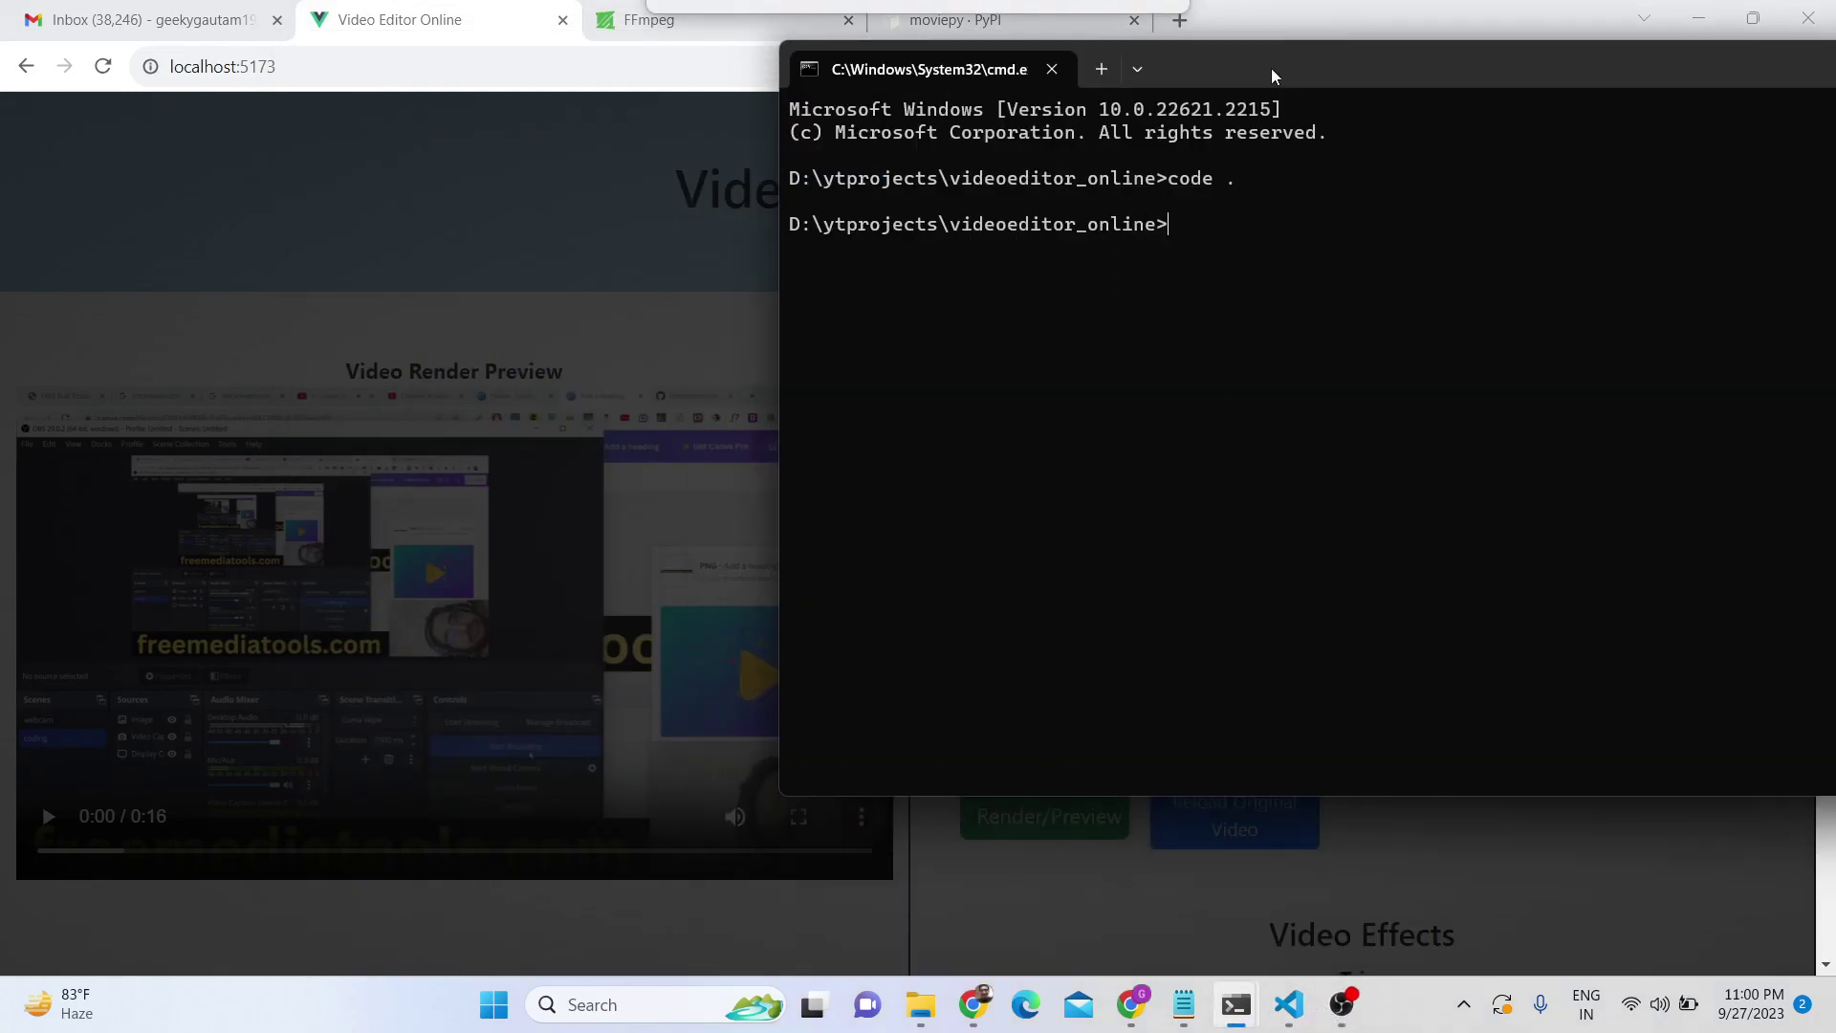
pyautogui.moveTo(1237, 1004)
pyautogui.click(907, 794)
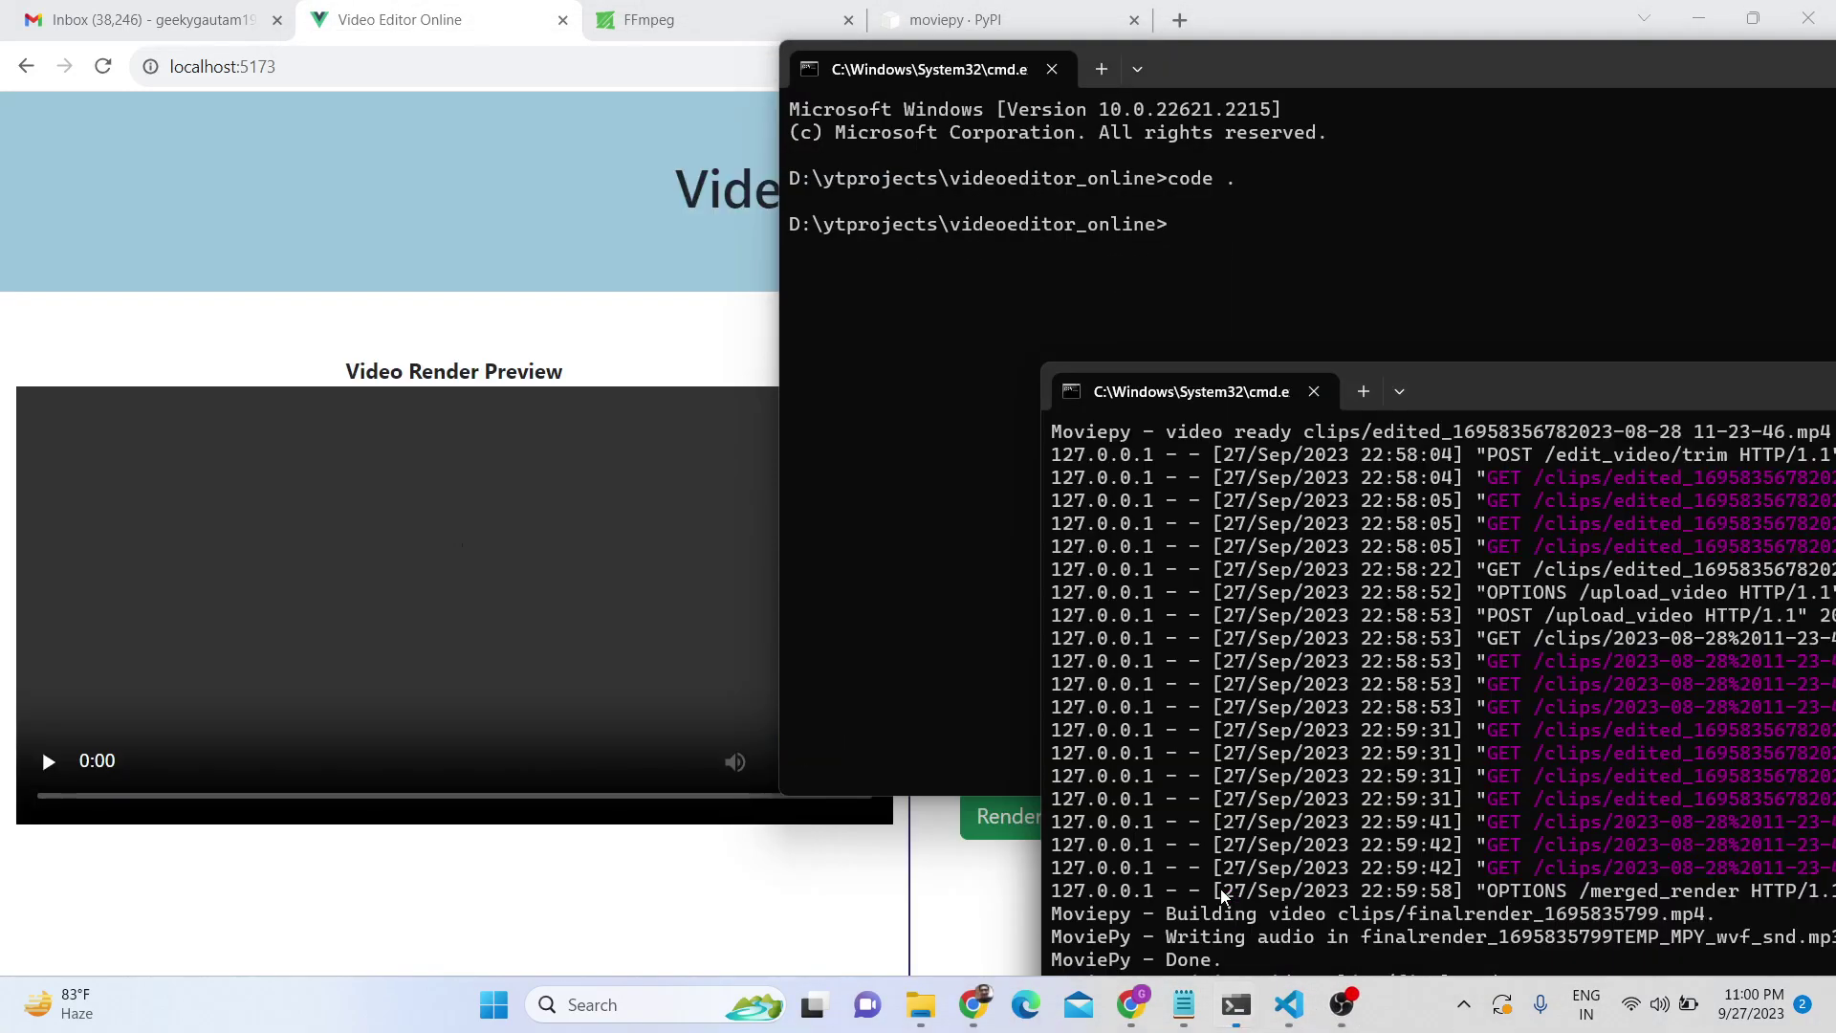
# Download the 21-second merged render from the preview player's options menu.
pyautogui.click(906, 800)
pyautogui.scroll(-1, 221, 725)
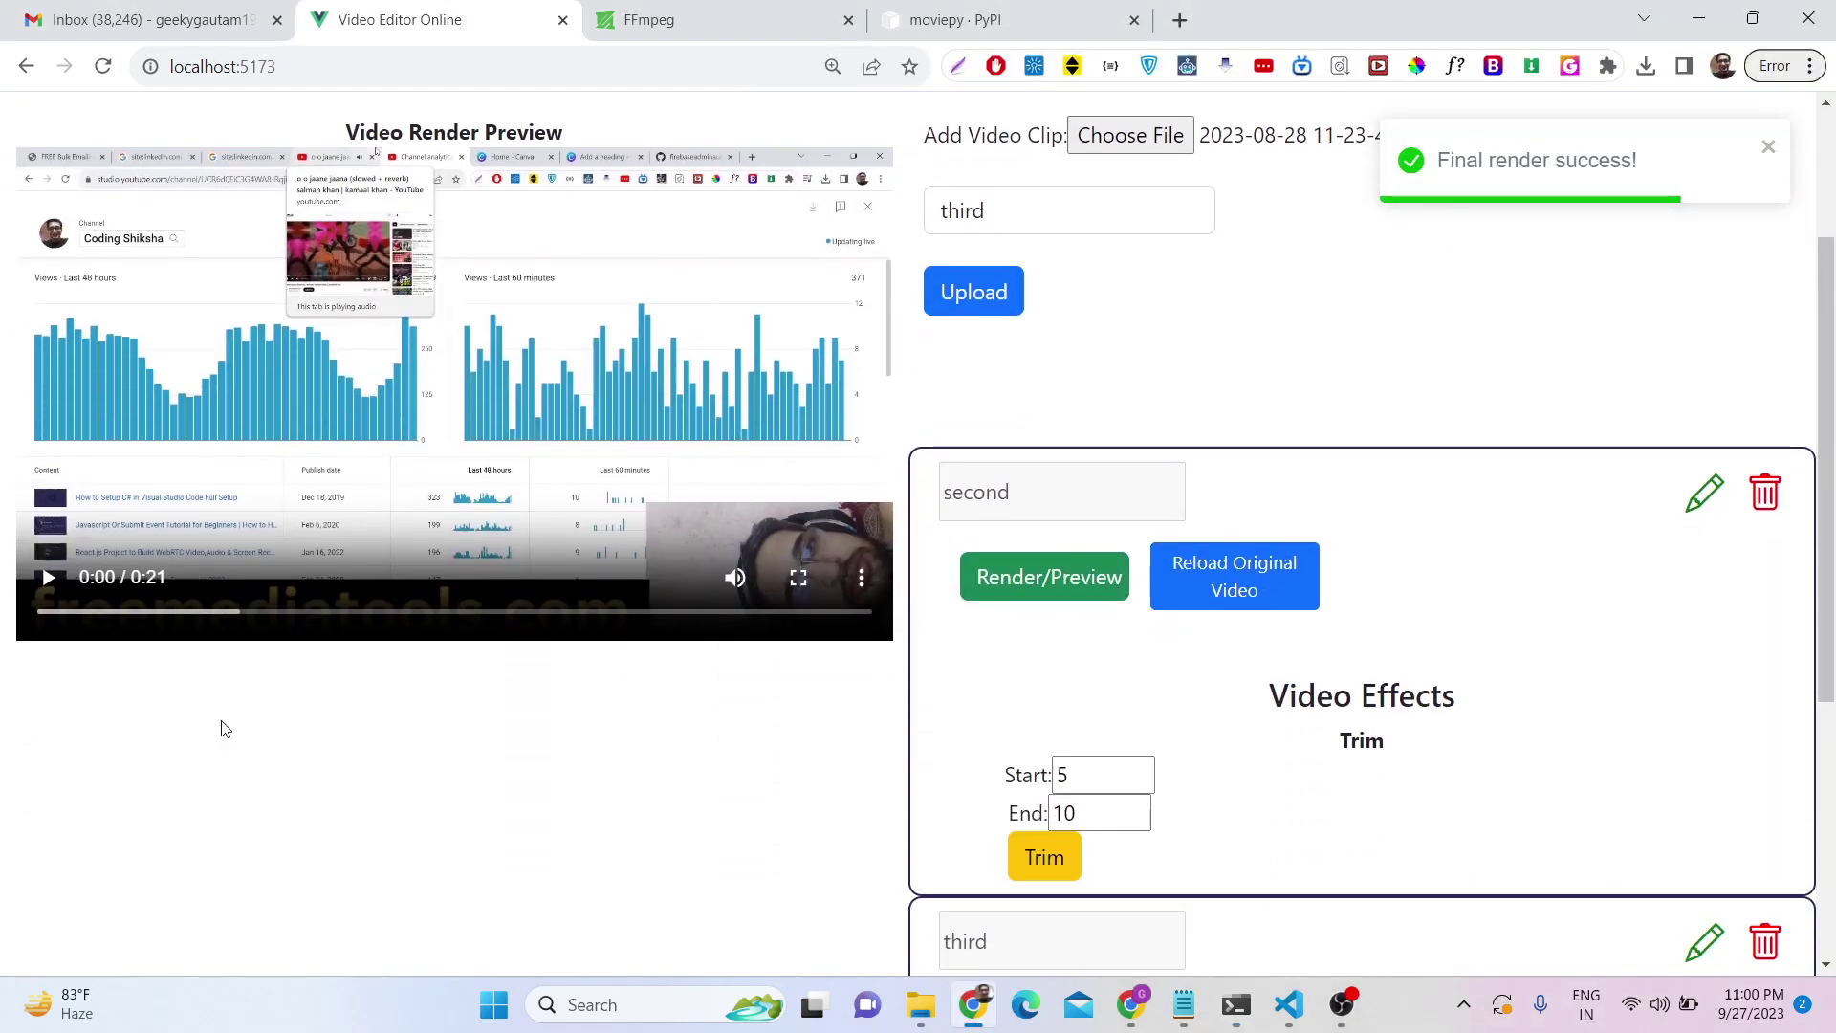
pyautogui.scroll(1, 221, 727)
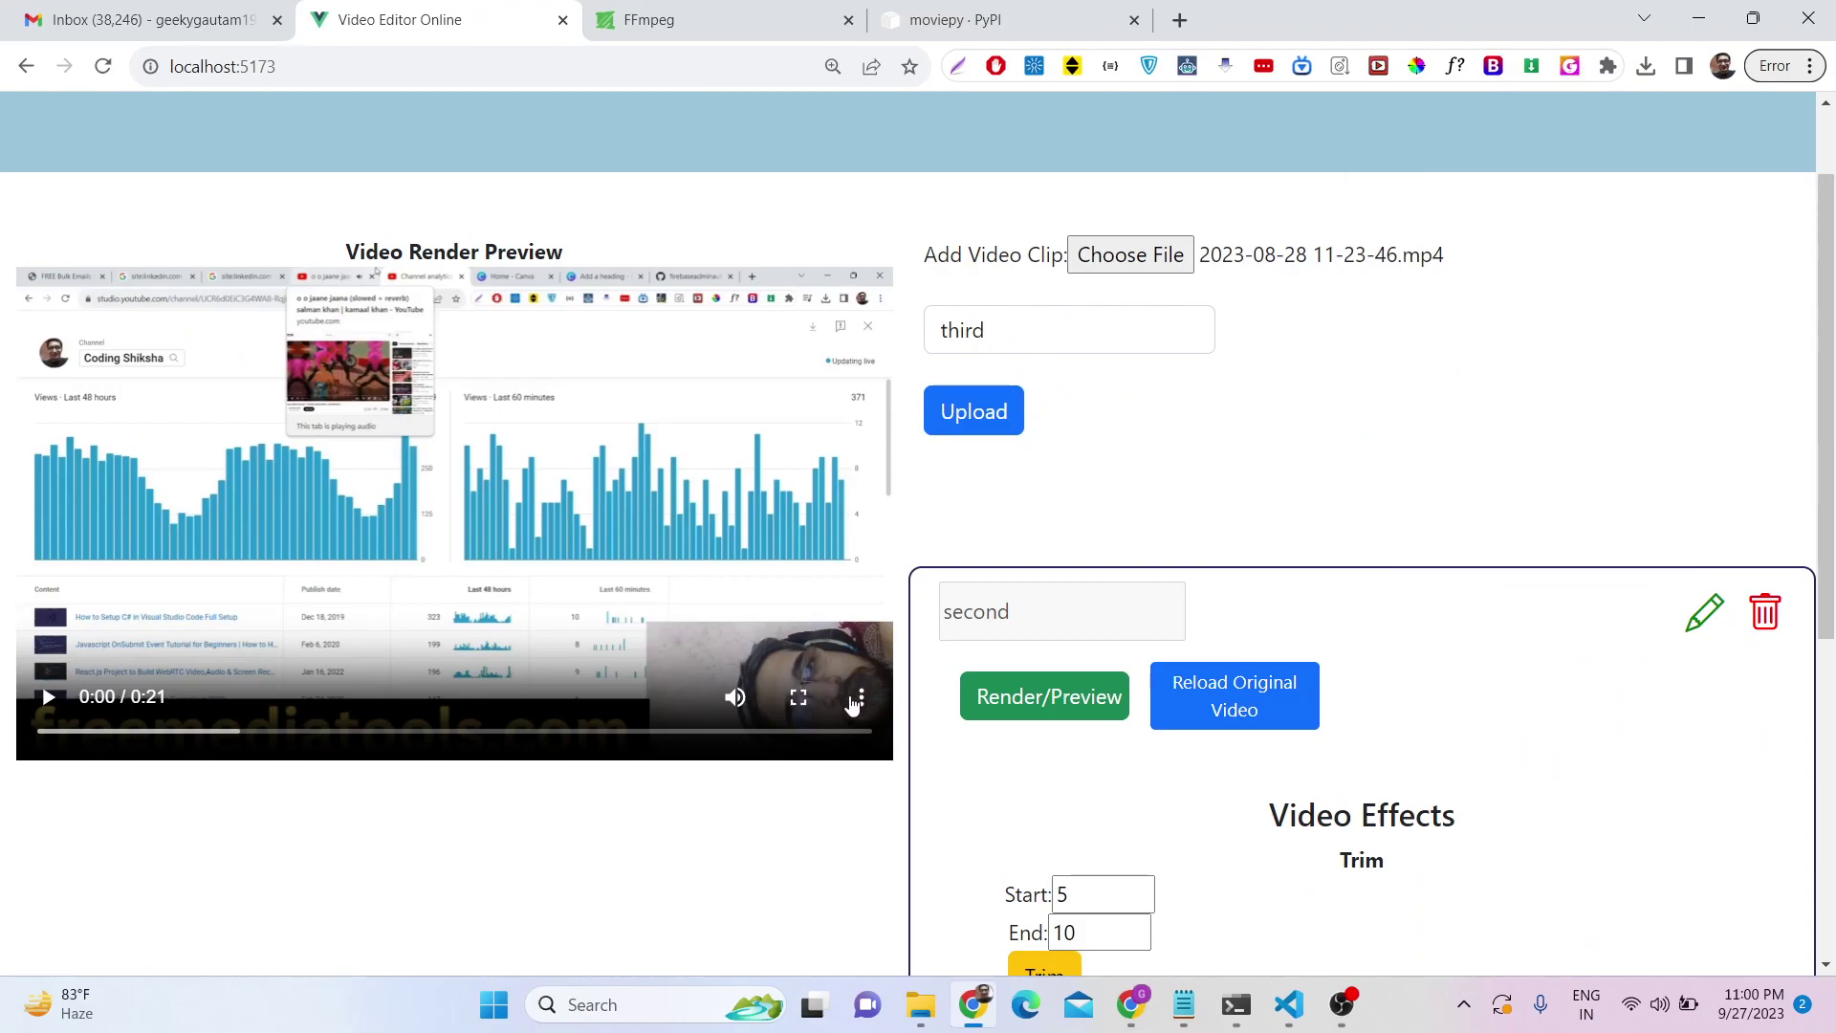
pyautogui.click(854, 705)
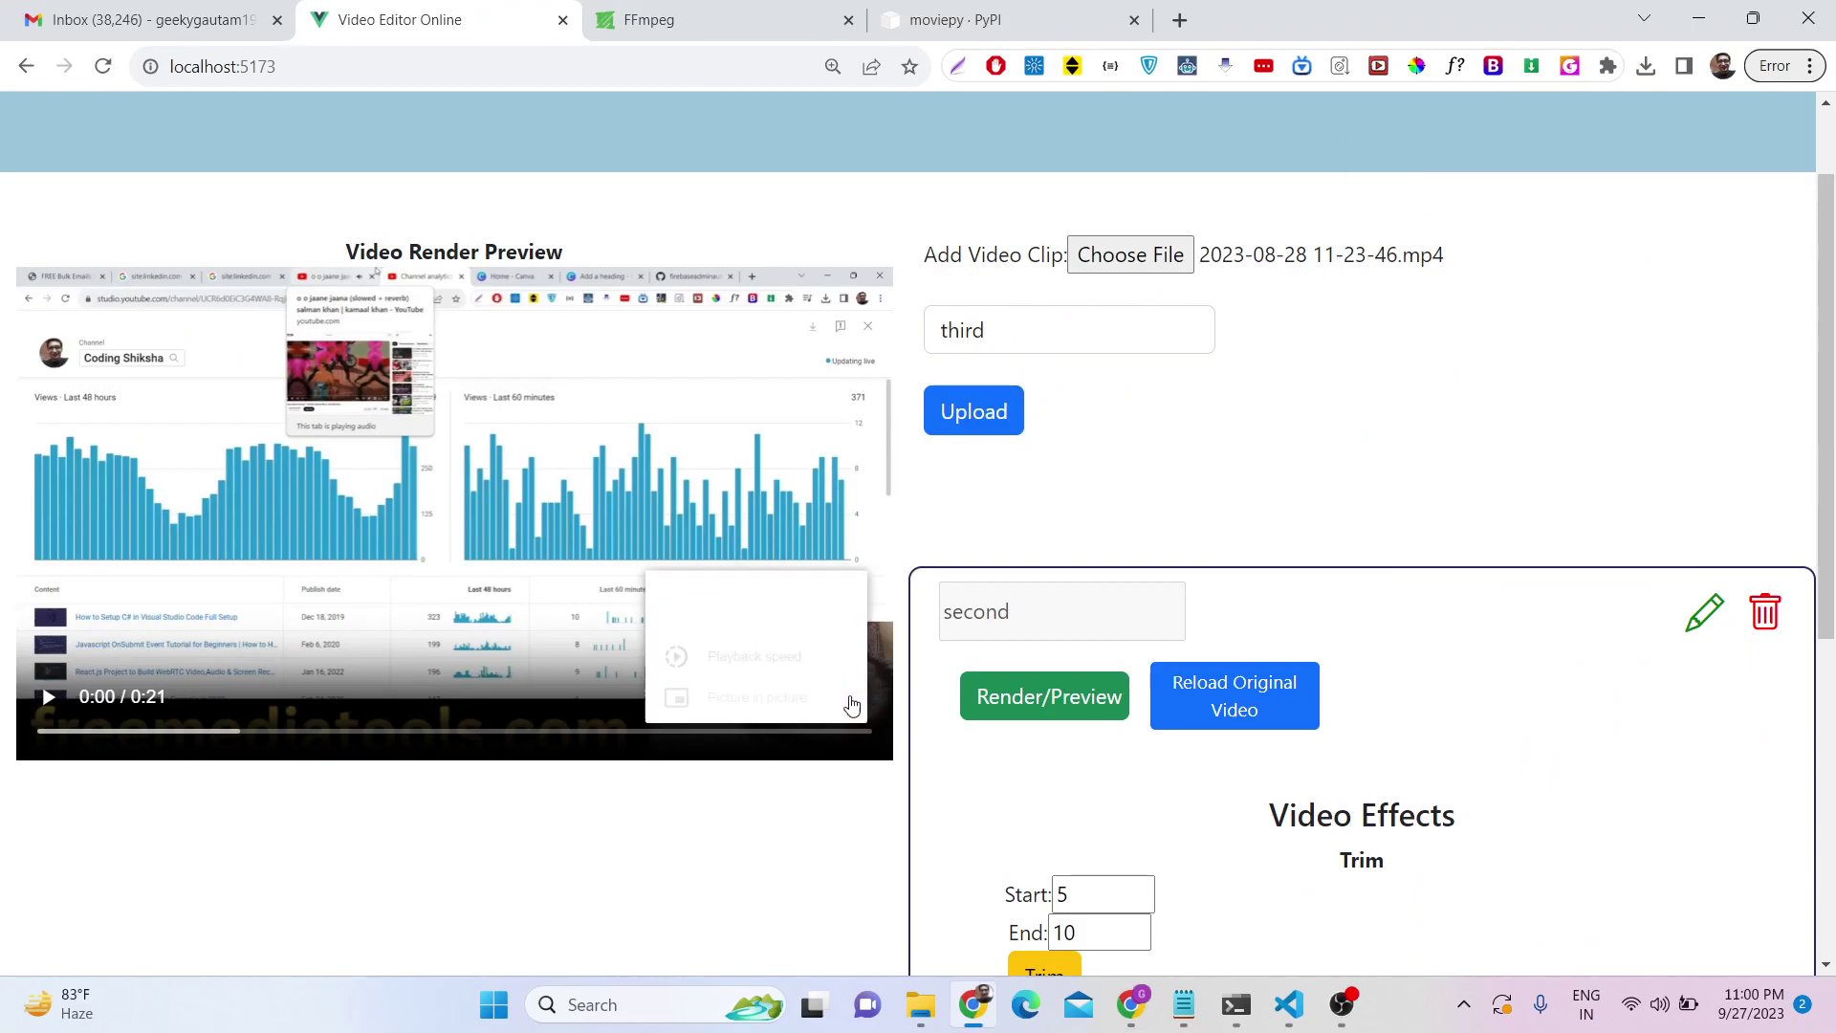
pyautogui.click(778, 599)
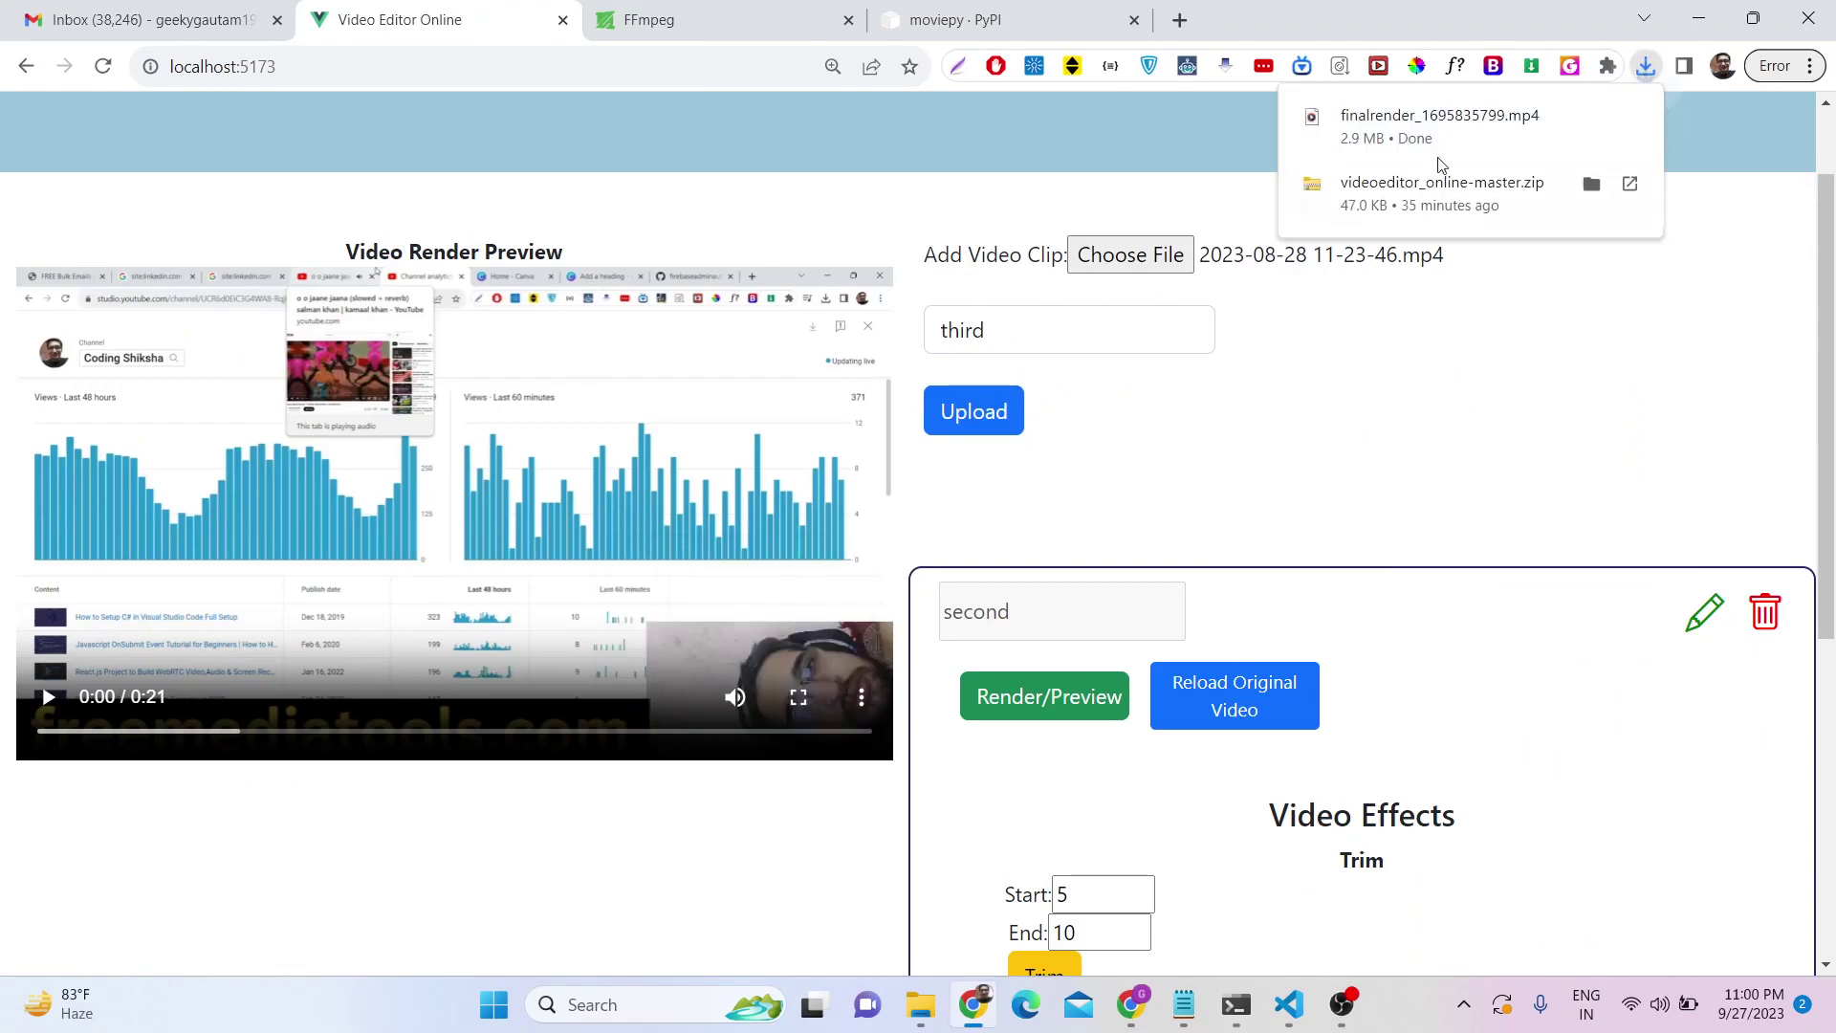
# Play finalrender_1695835799.mp4 in Media Player, skip ahead to about 17 seconds, then close it.
pyautogui.click(1492, 130)
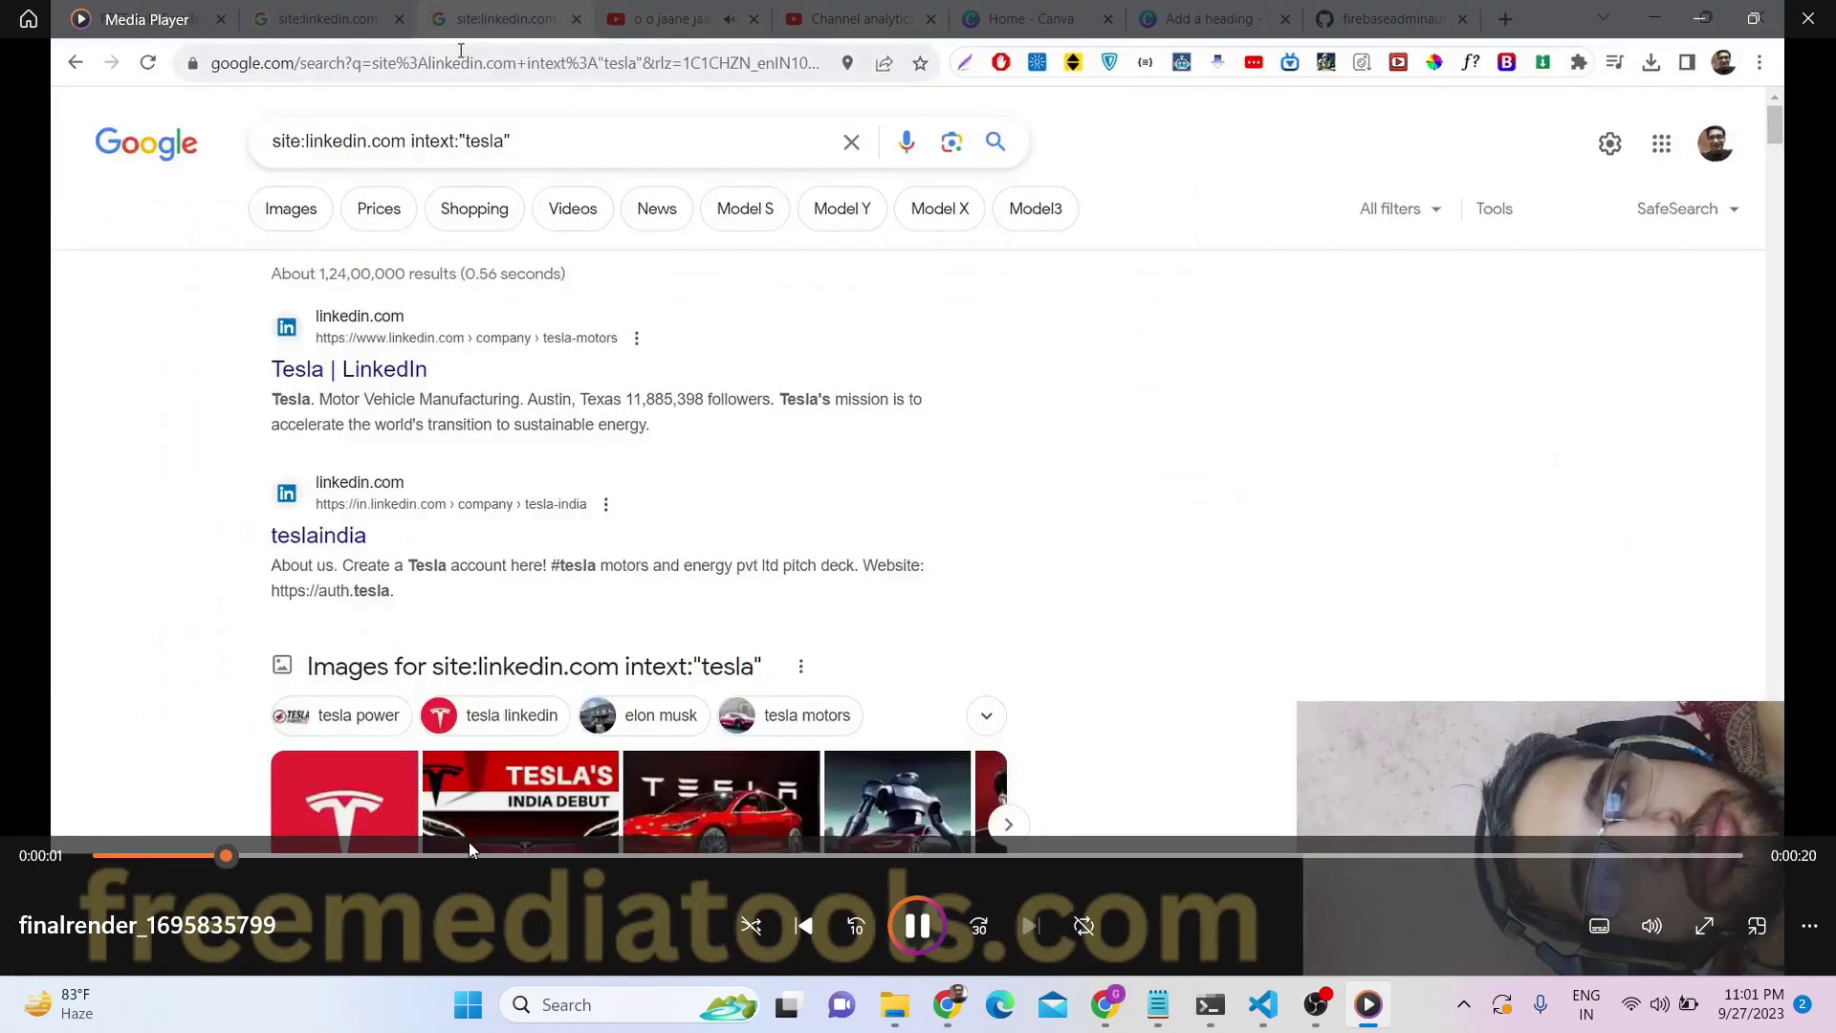
pyautogui.moveTo(469, 854); pyautogui.dragTo(1394, 855)
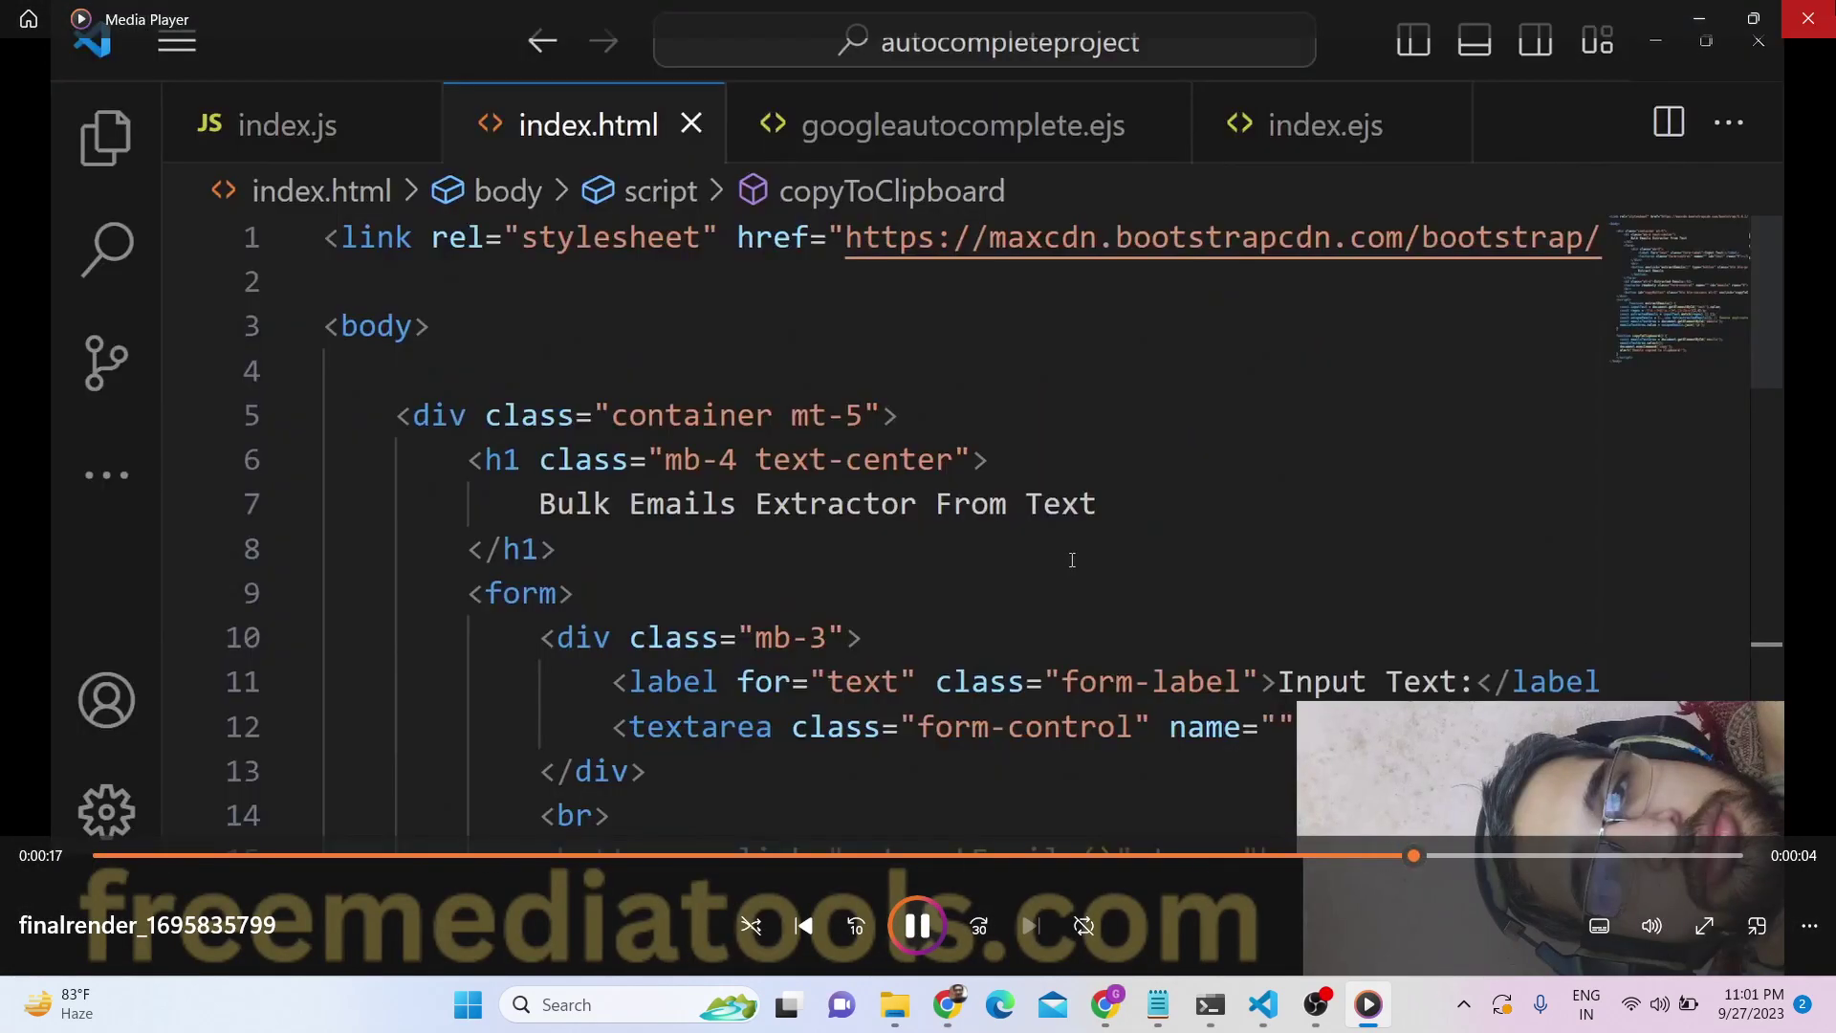
pyautogui.click(1807, 18)
pyautogui.scroll(-5, 1132, 430)
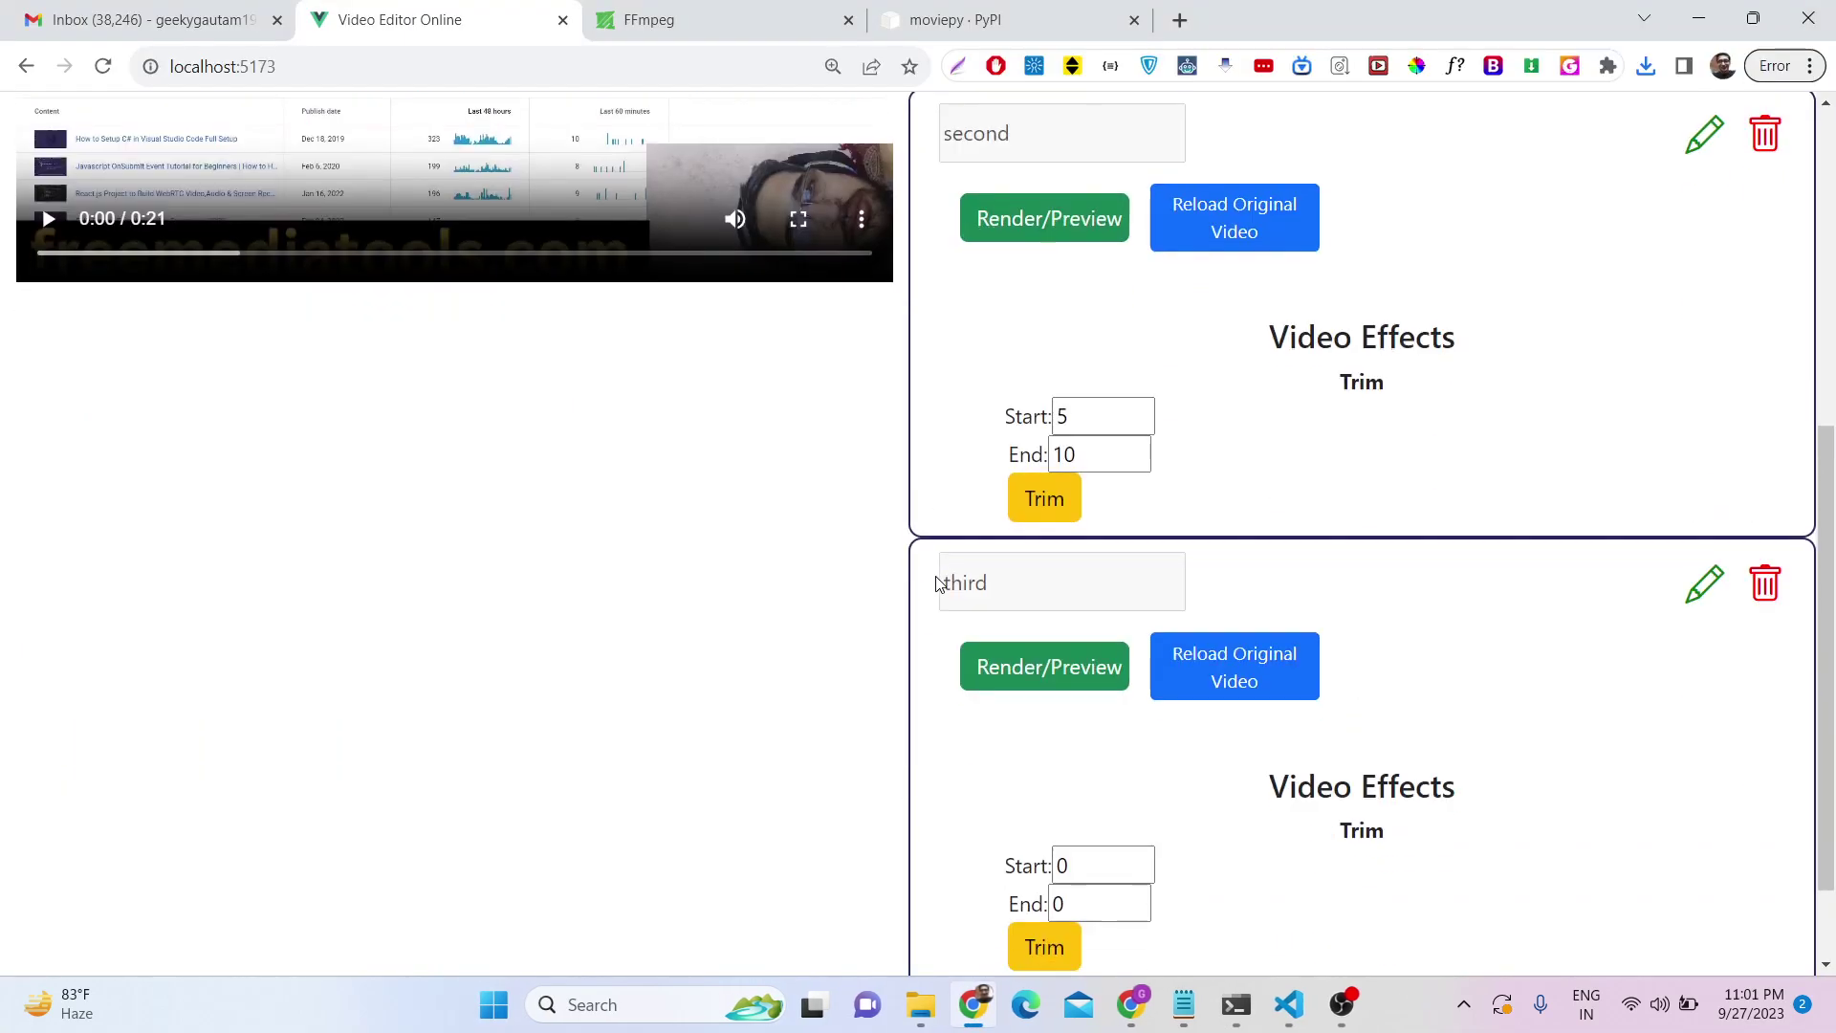
pyautogui.scroll(8, 937, 584)
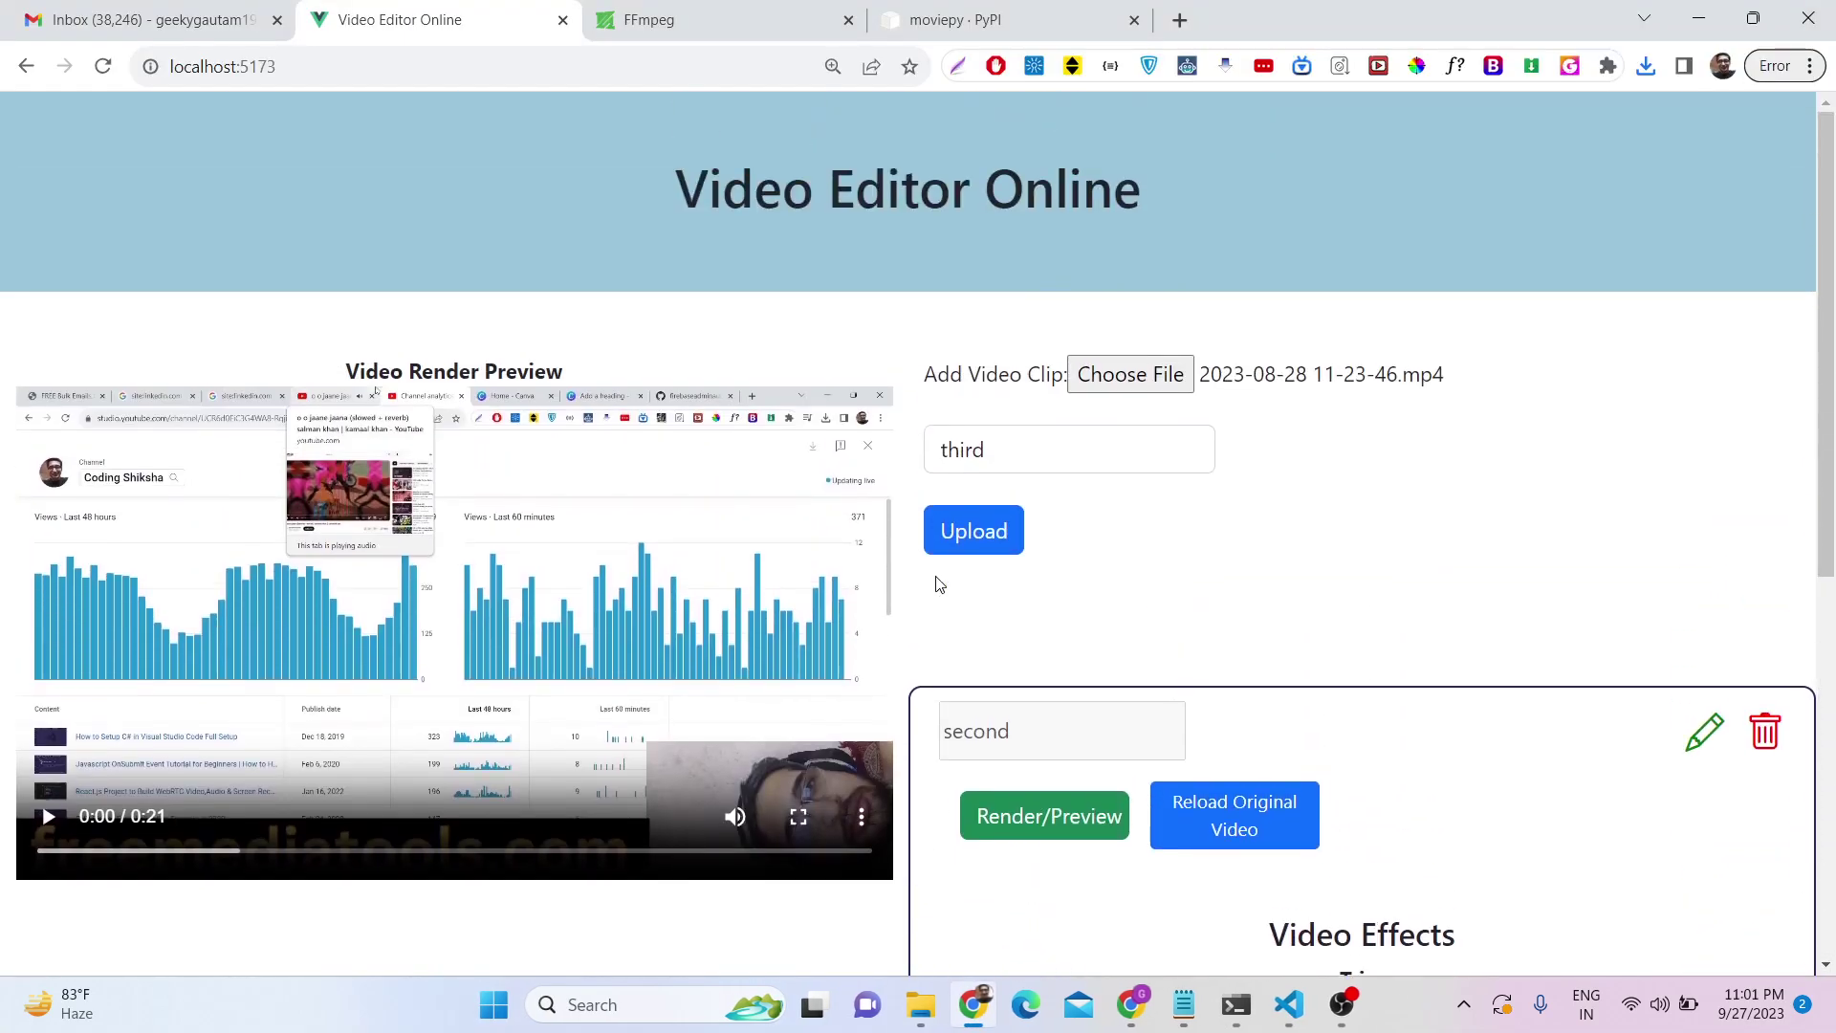
pyautogui.scroll(-5, 937, 584)
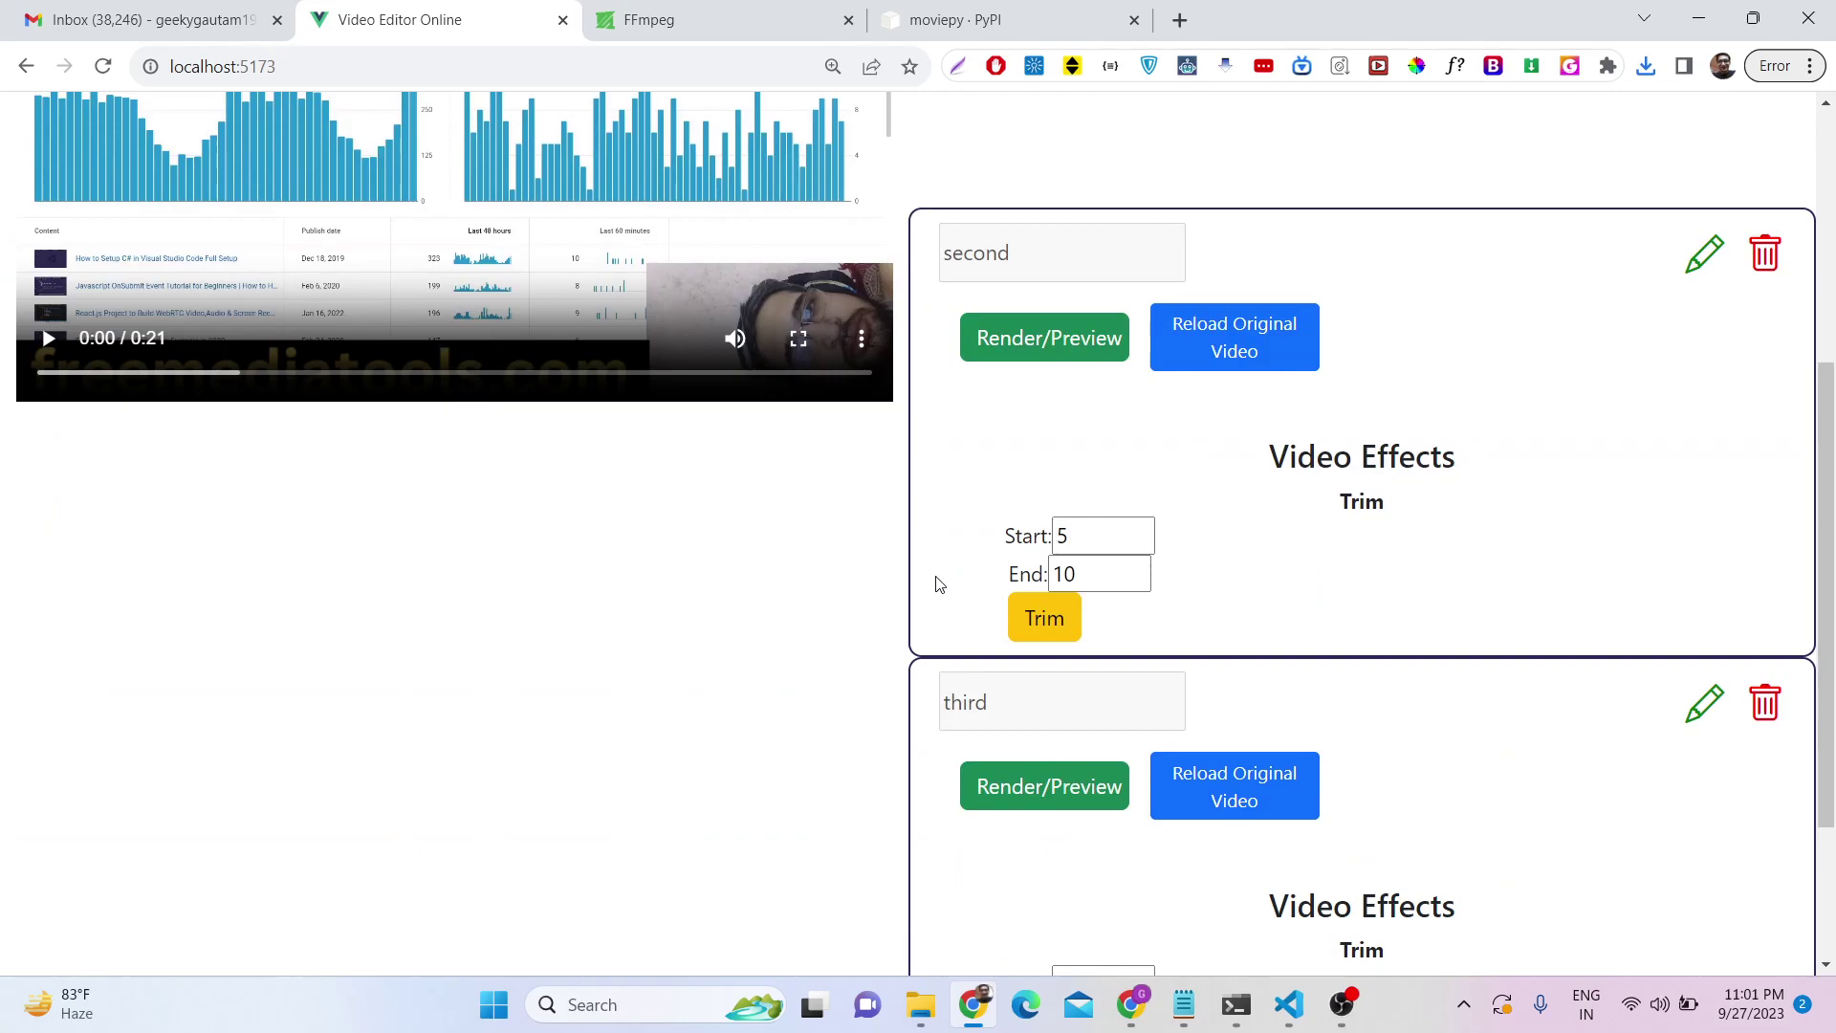
pyautogui.scroll(-3, 937, 585)
pyautogui.scroll(8, 938, 585)
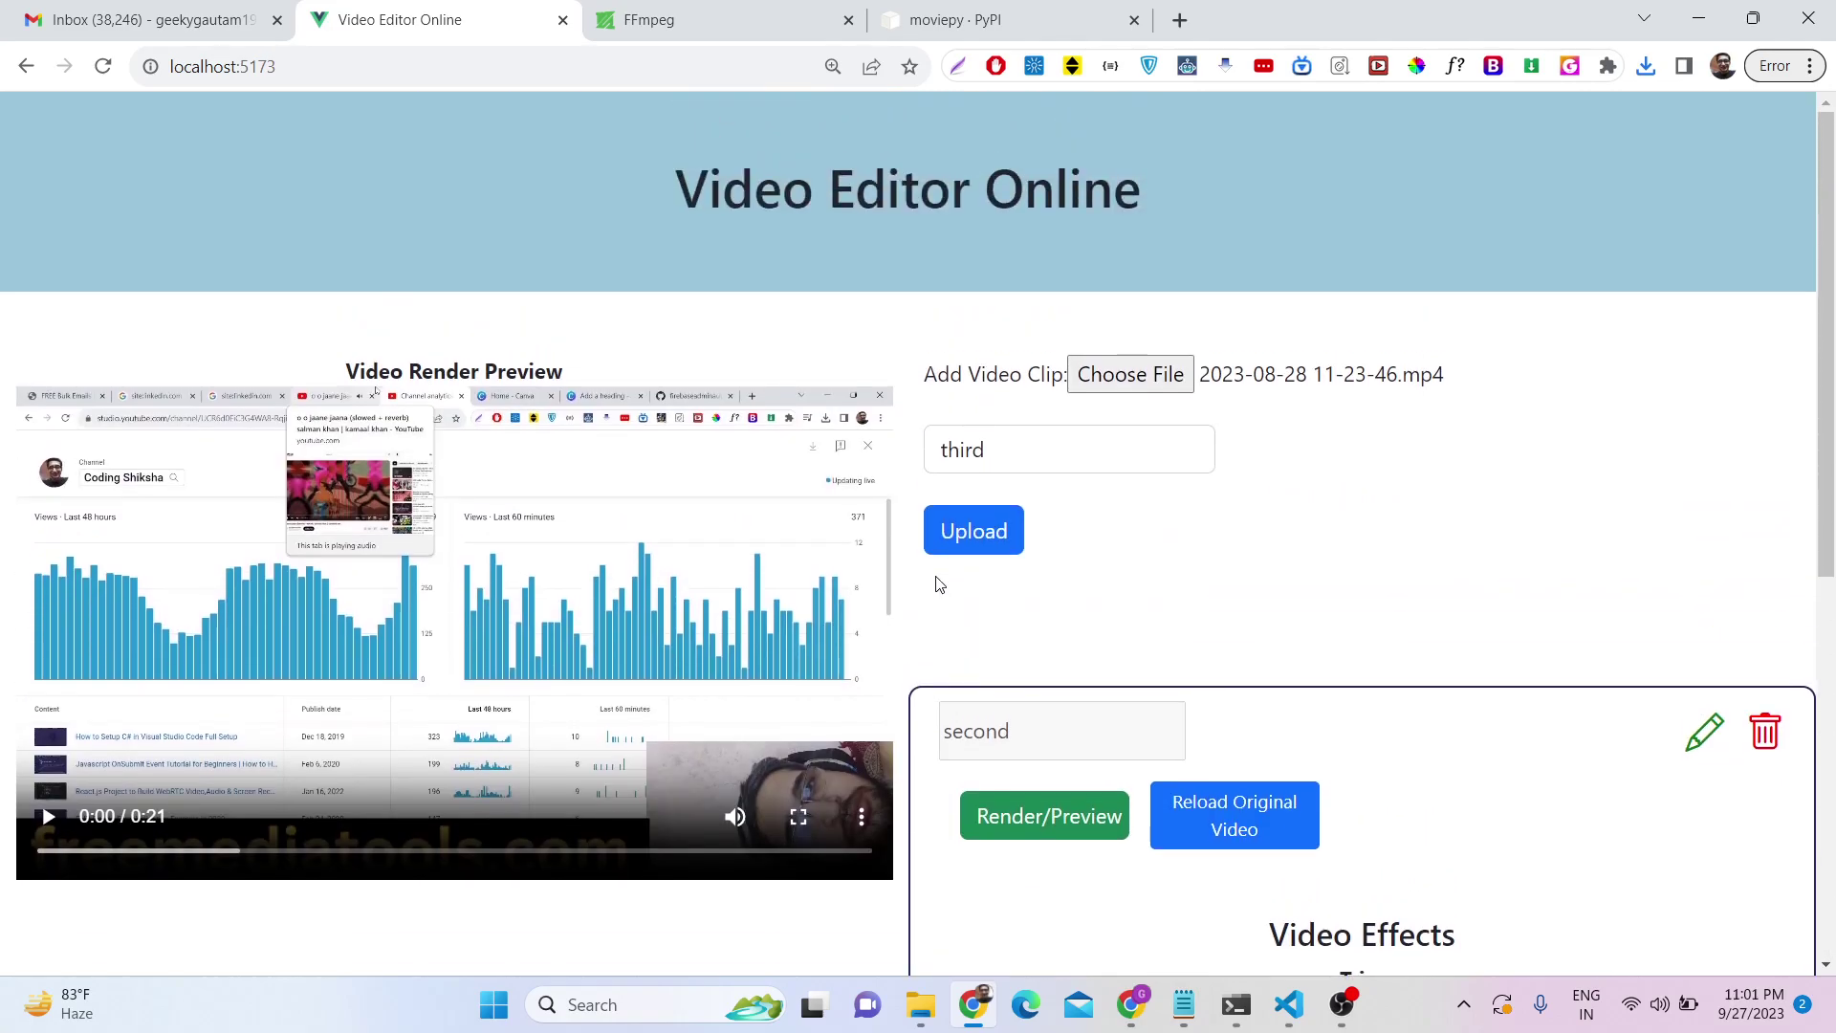
pyautogui.scroll(-8, 938, 585)
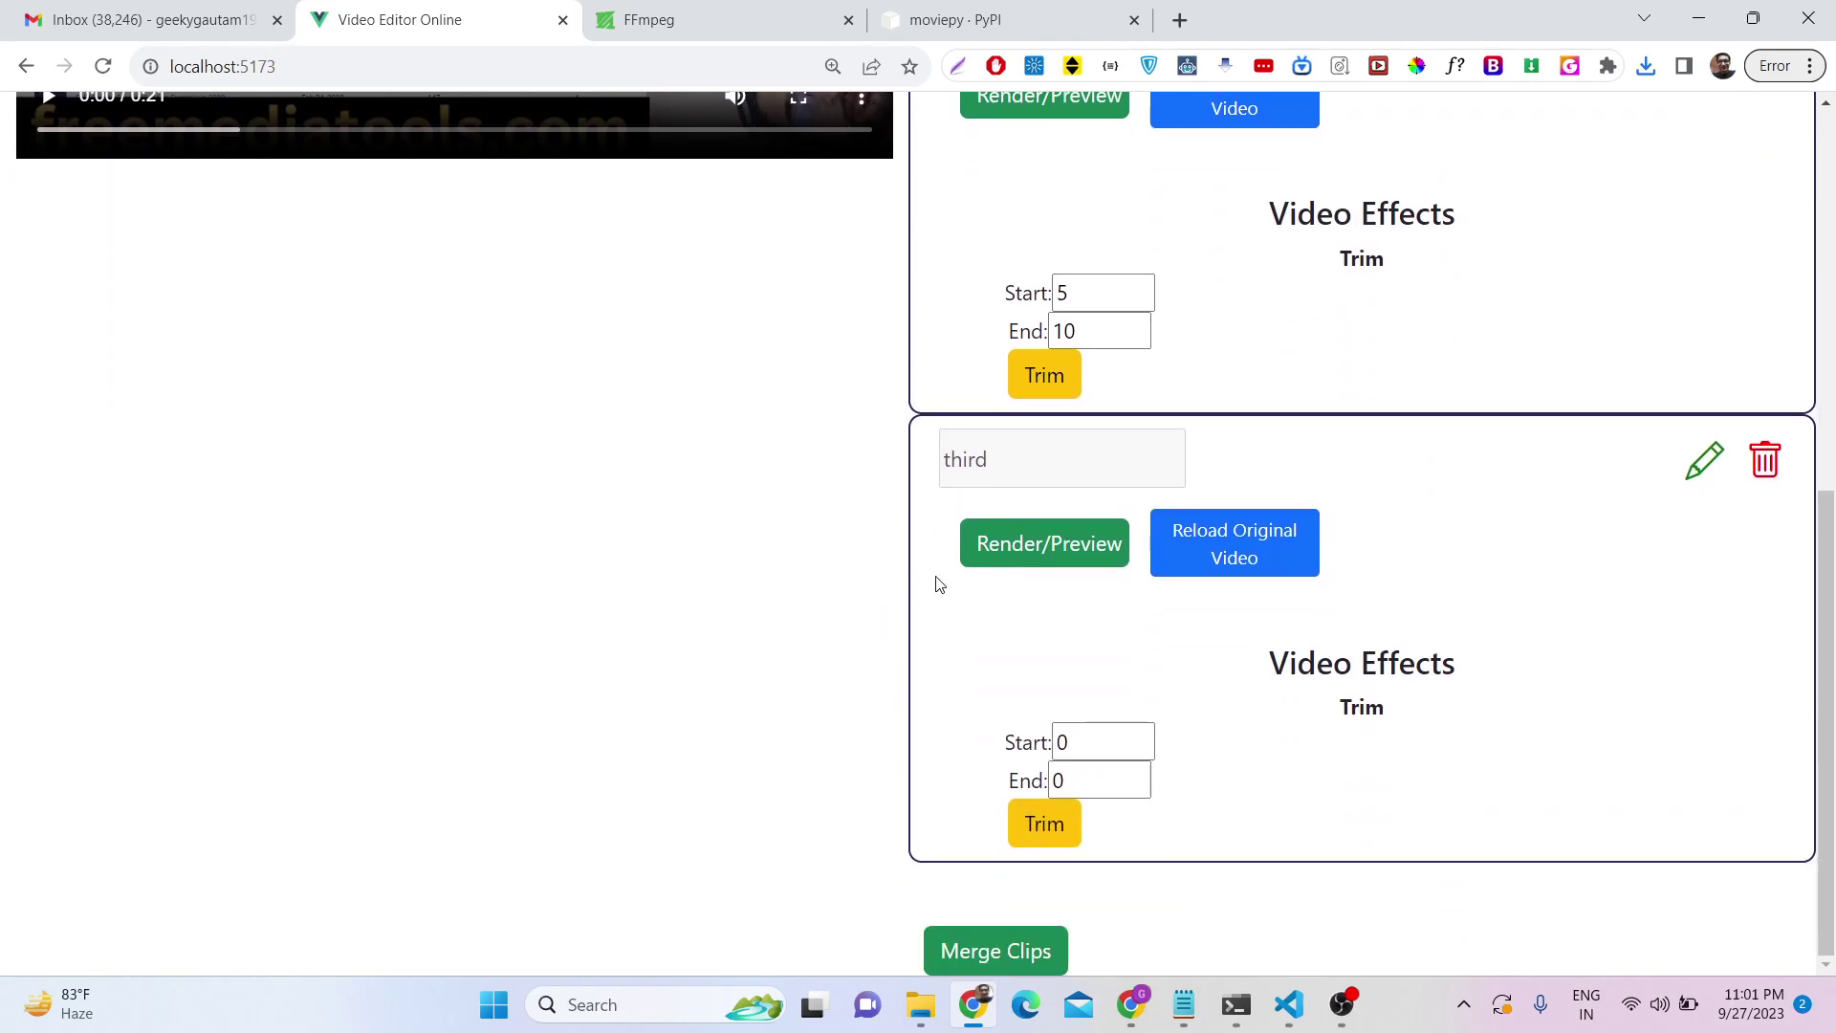
pyautogui.scroll(8, 938, 584)
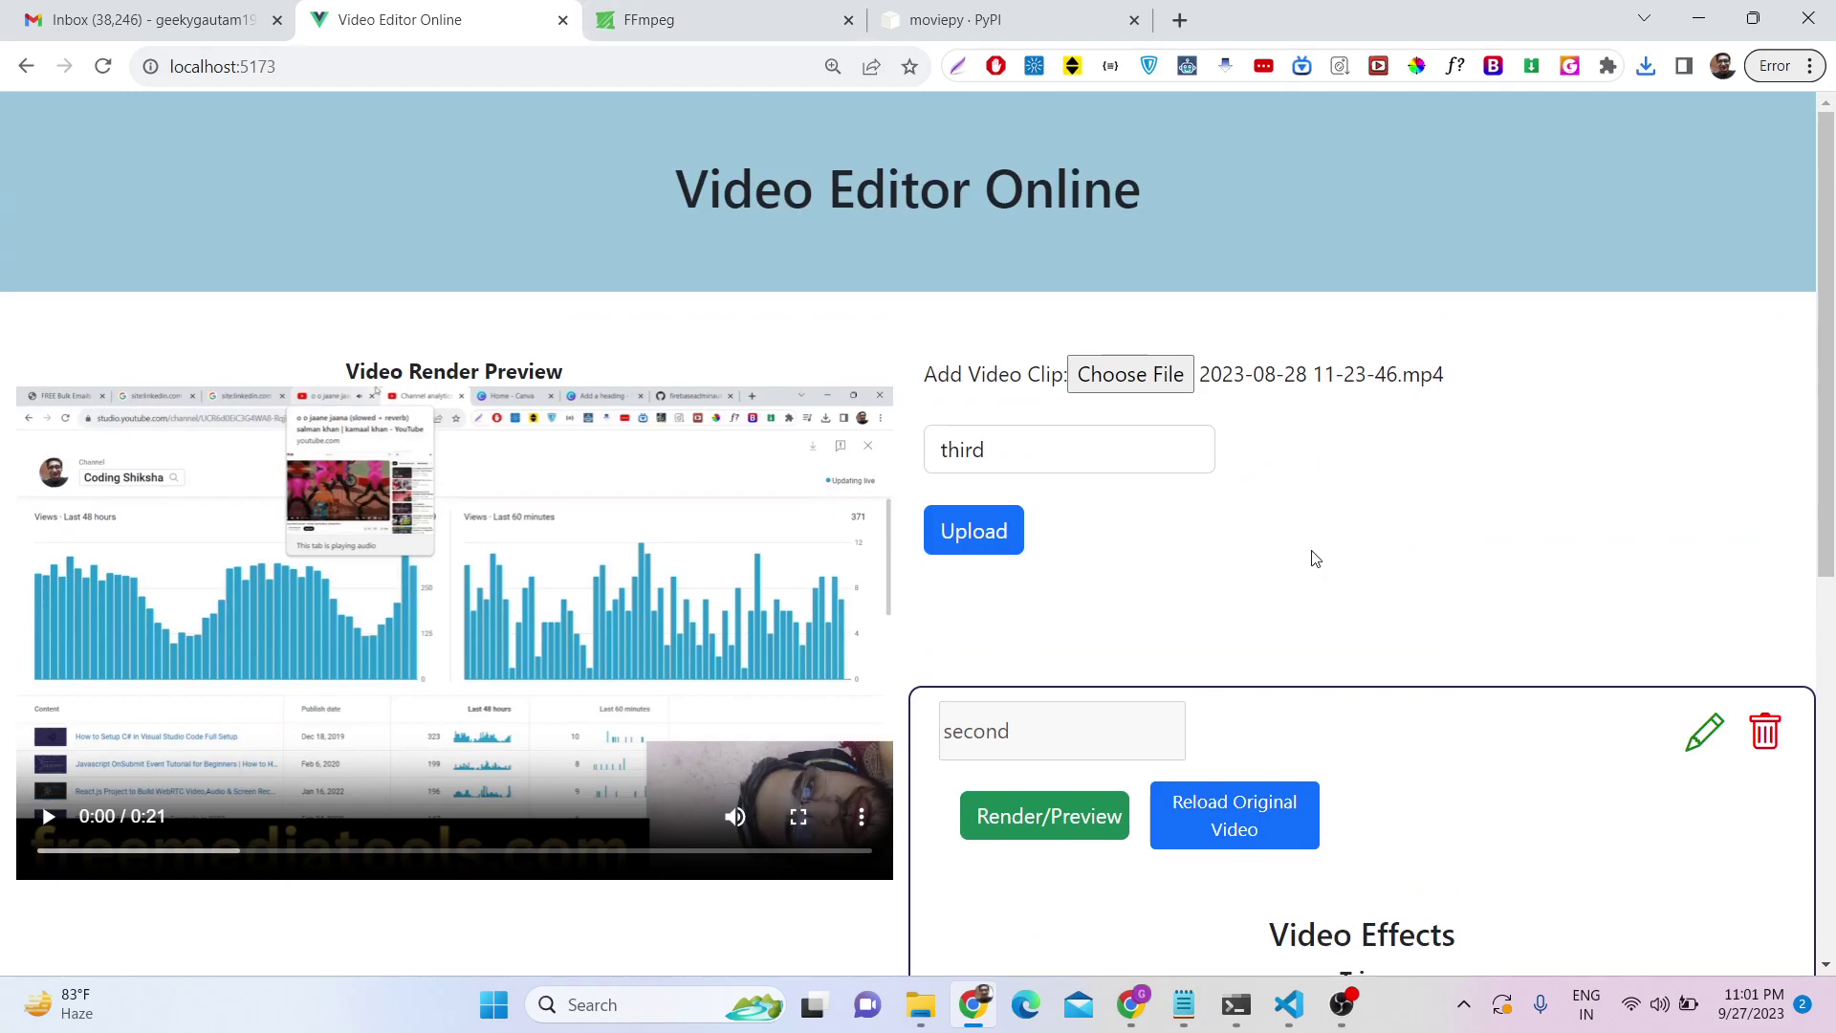
# Stop the Vite dev server with Ctrl+C, clear the window with cls, and rerun npm run dev.
pyautogui.click(1288, 1004)
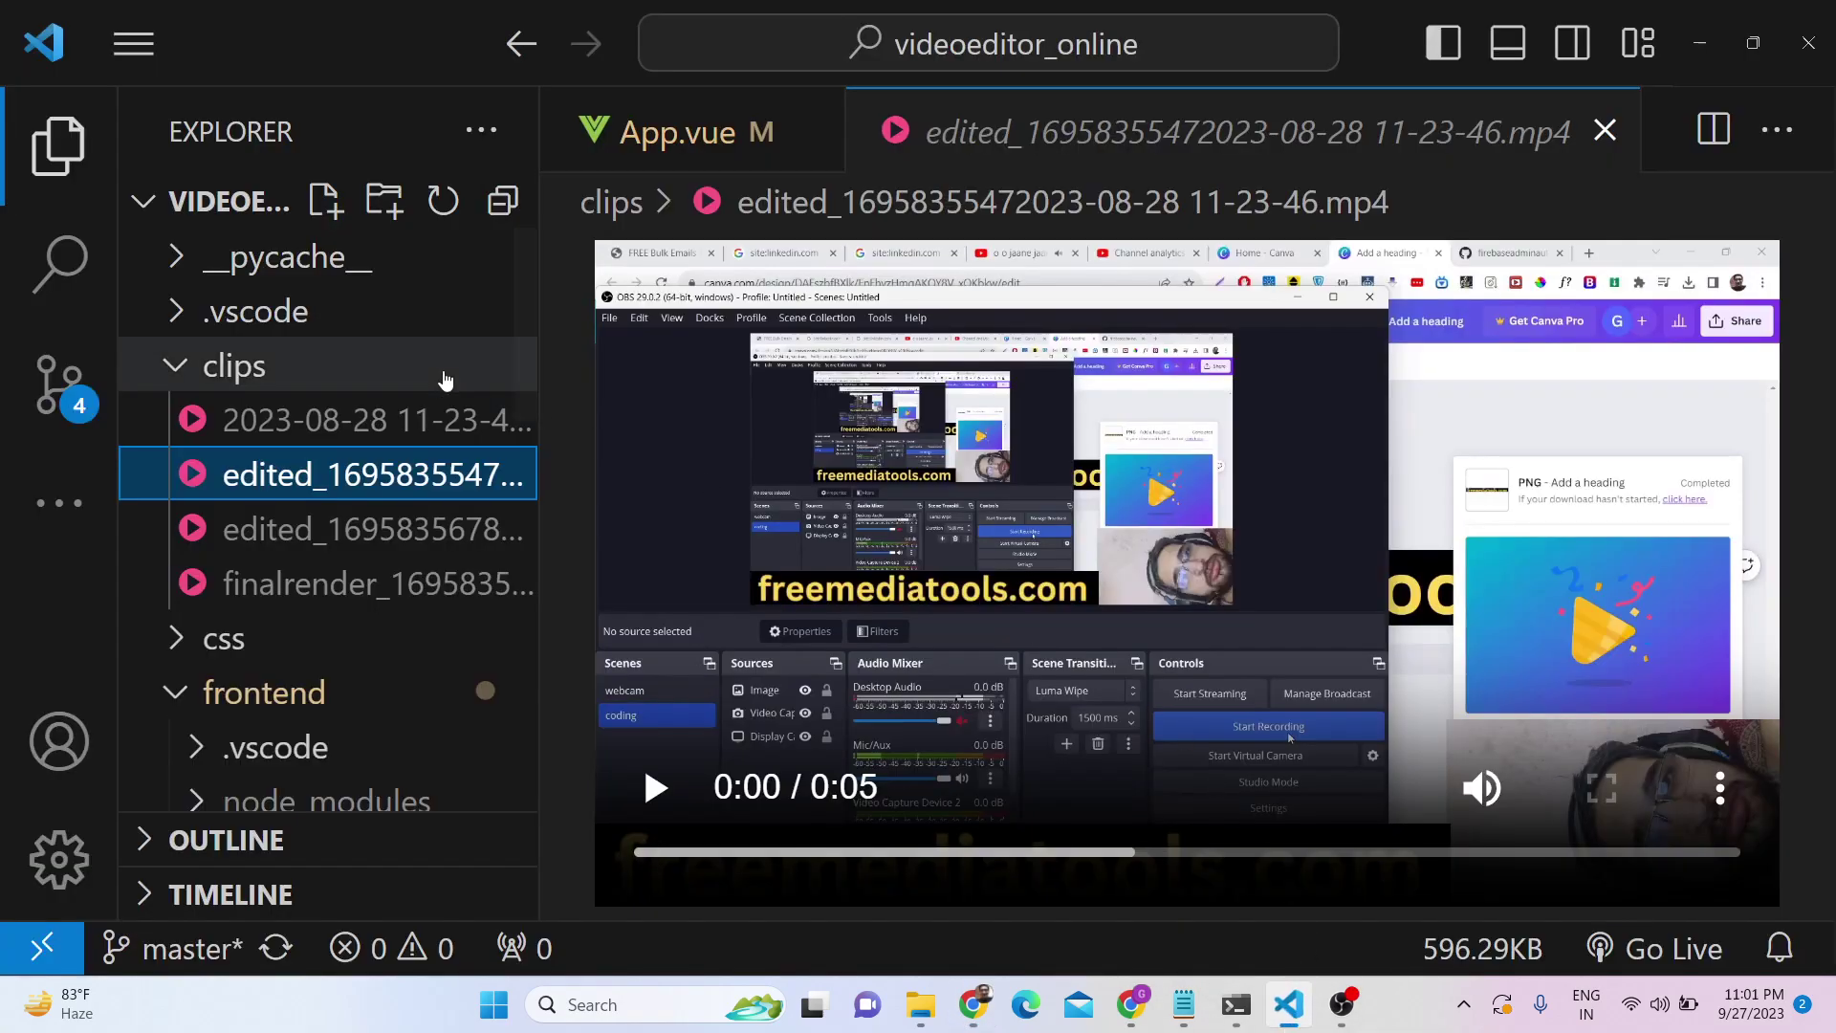
pyautogui.scroll(-5, 342, 483)
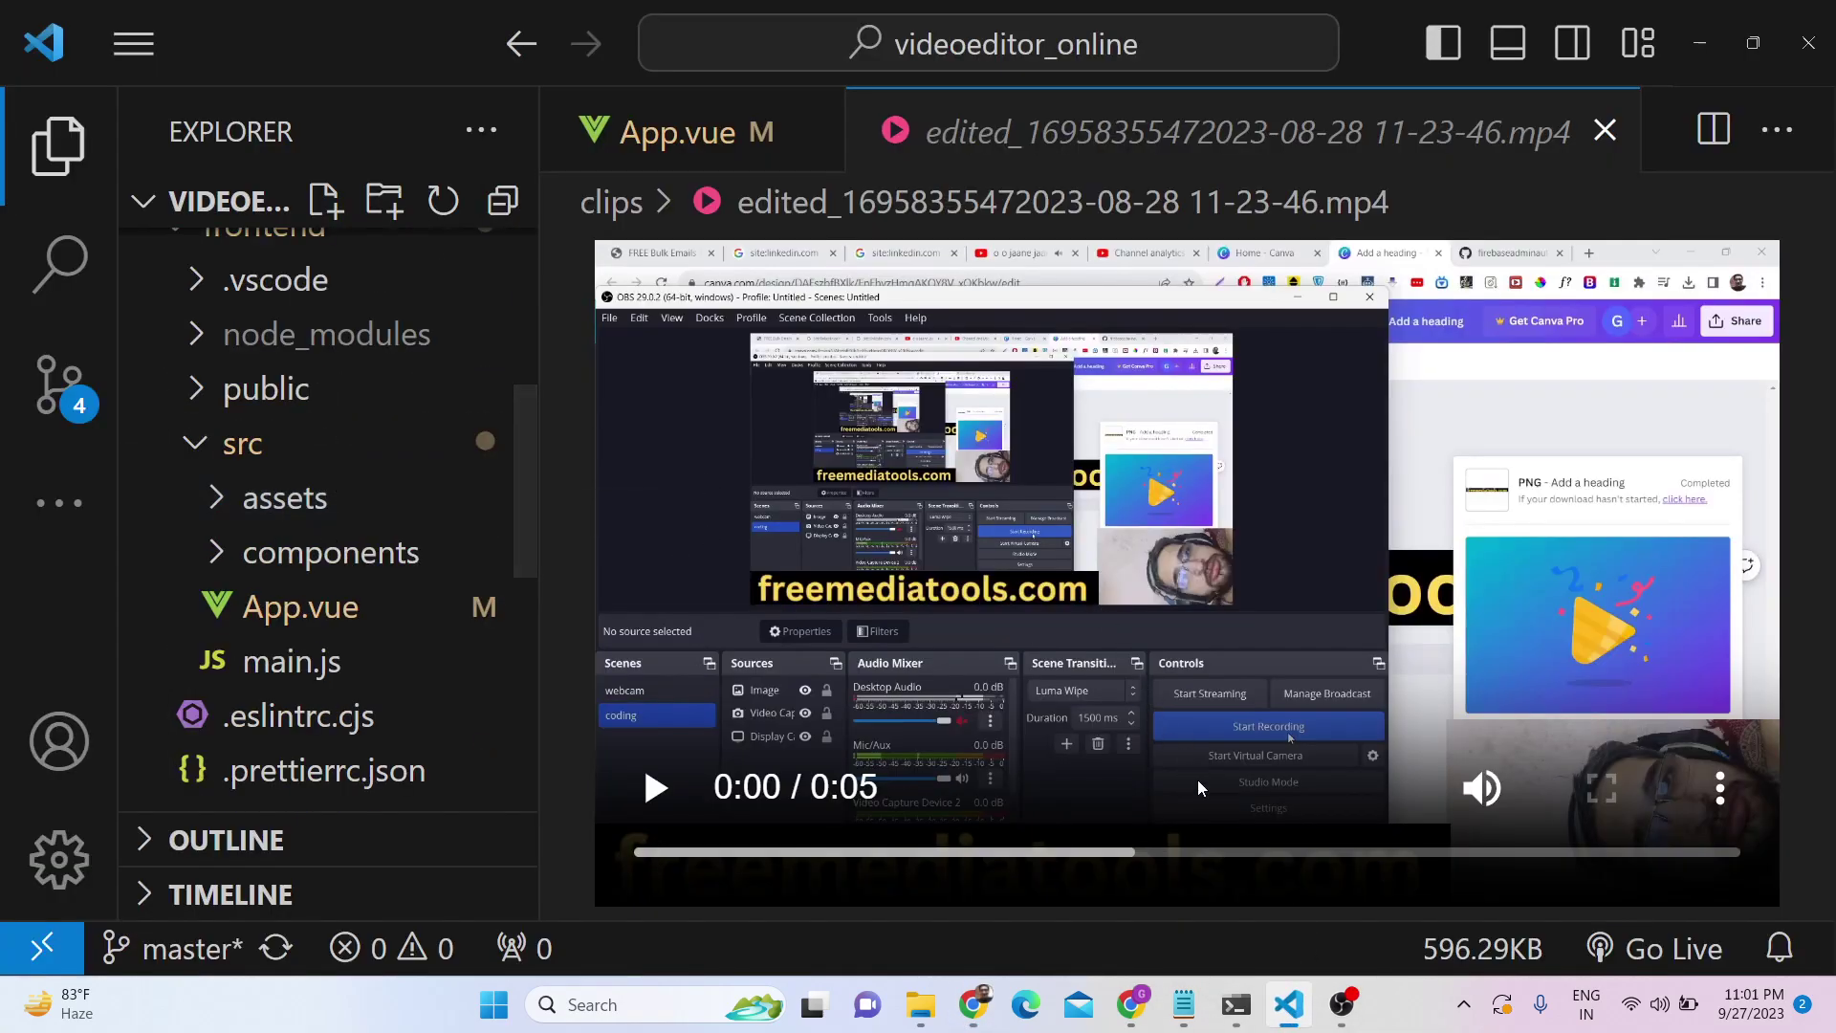
pyautogui.moveTo(1236, 987)
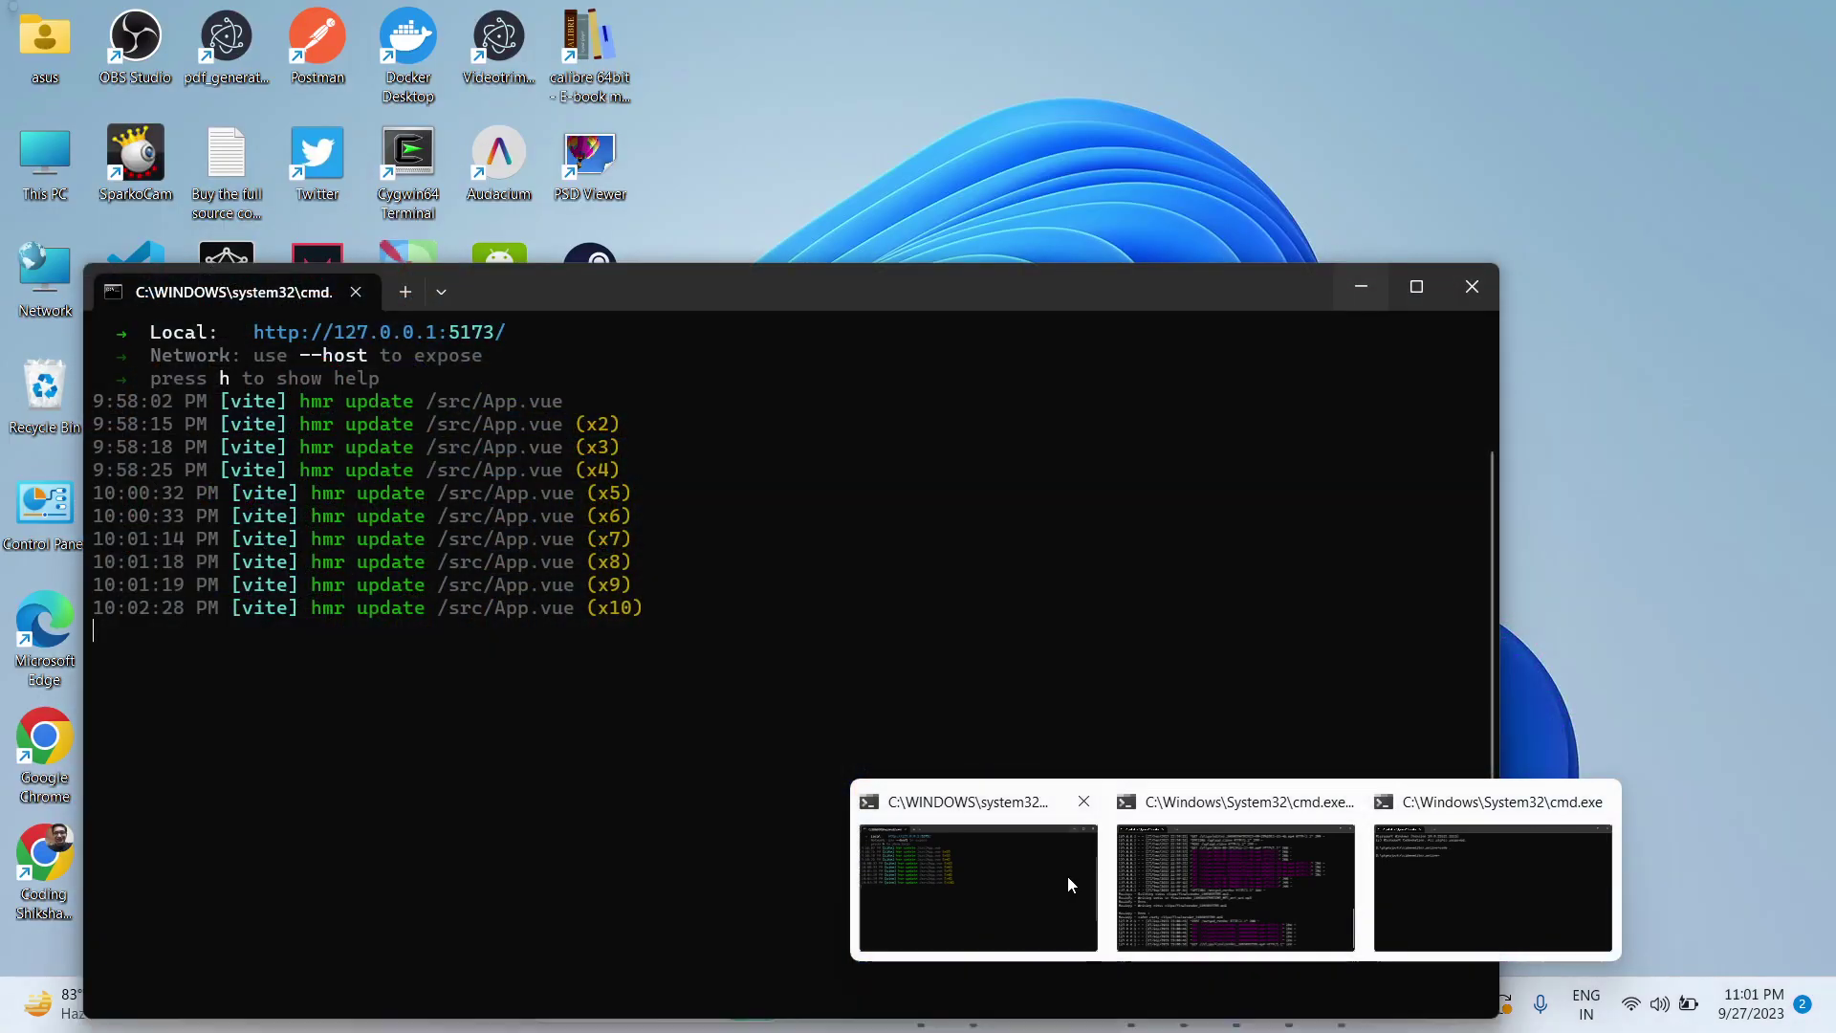
pyautogui.click(1067, 875)
pyautogui.hotkey('ctrl', 'c')
pyautogui.write('cls')
pyautogui.press('Return')
pyautogui.write('npm run dev')
pyautogui.press('Return')
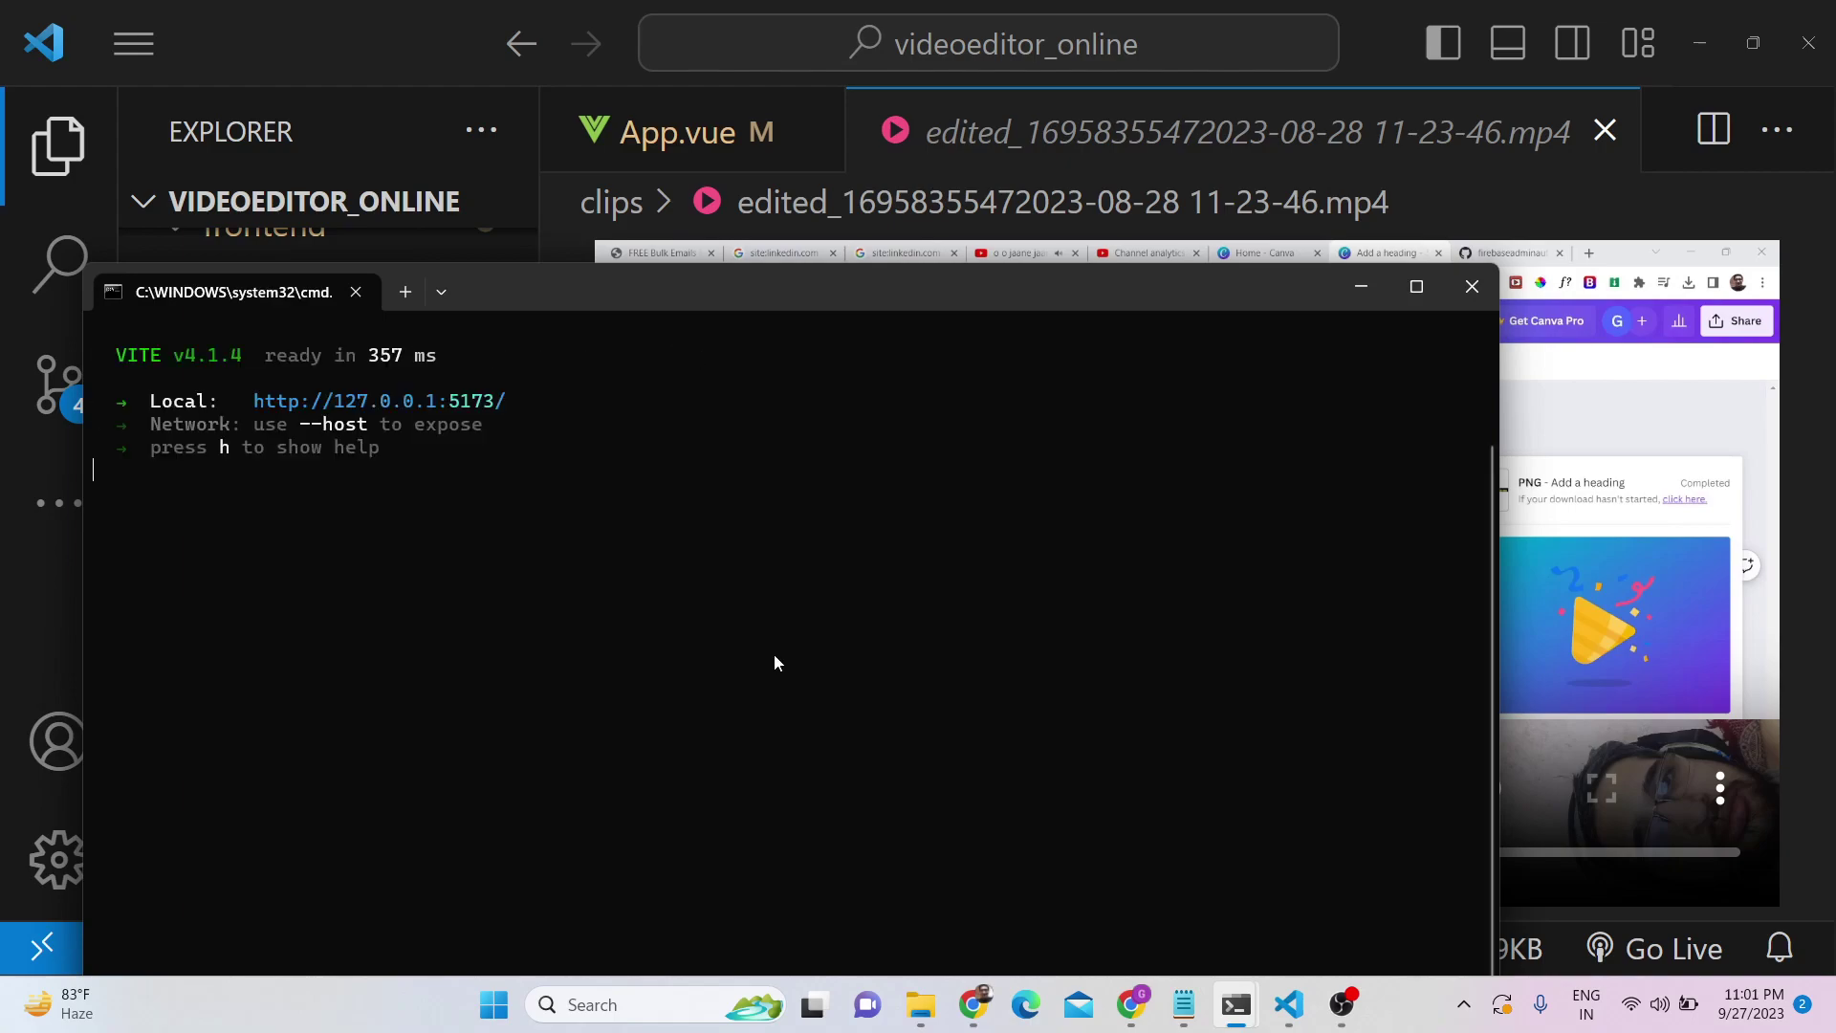
# Minimize the Vite window and type partial commands in the project-folder terminal.
pyautogui.click(1361, 287)
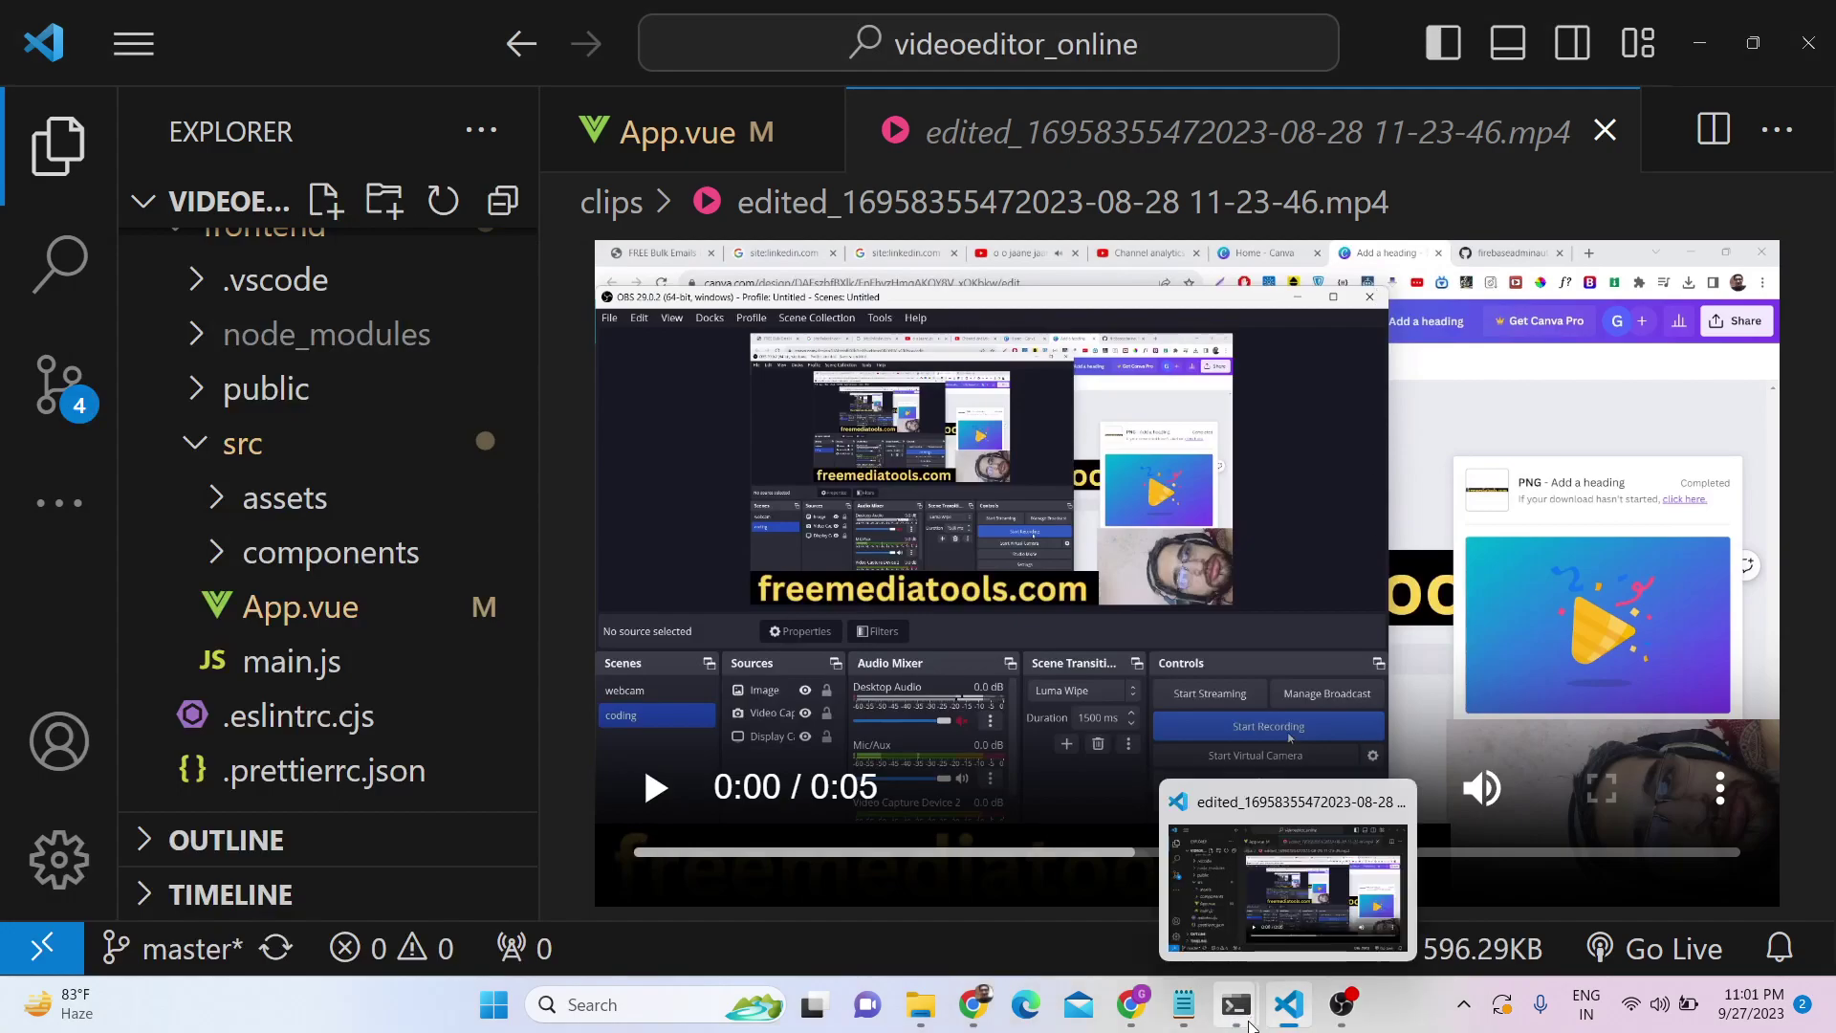
pyautogui.moveTo(1236, 1002)
pyautogui.click(1492, 888)
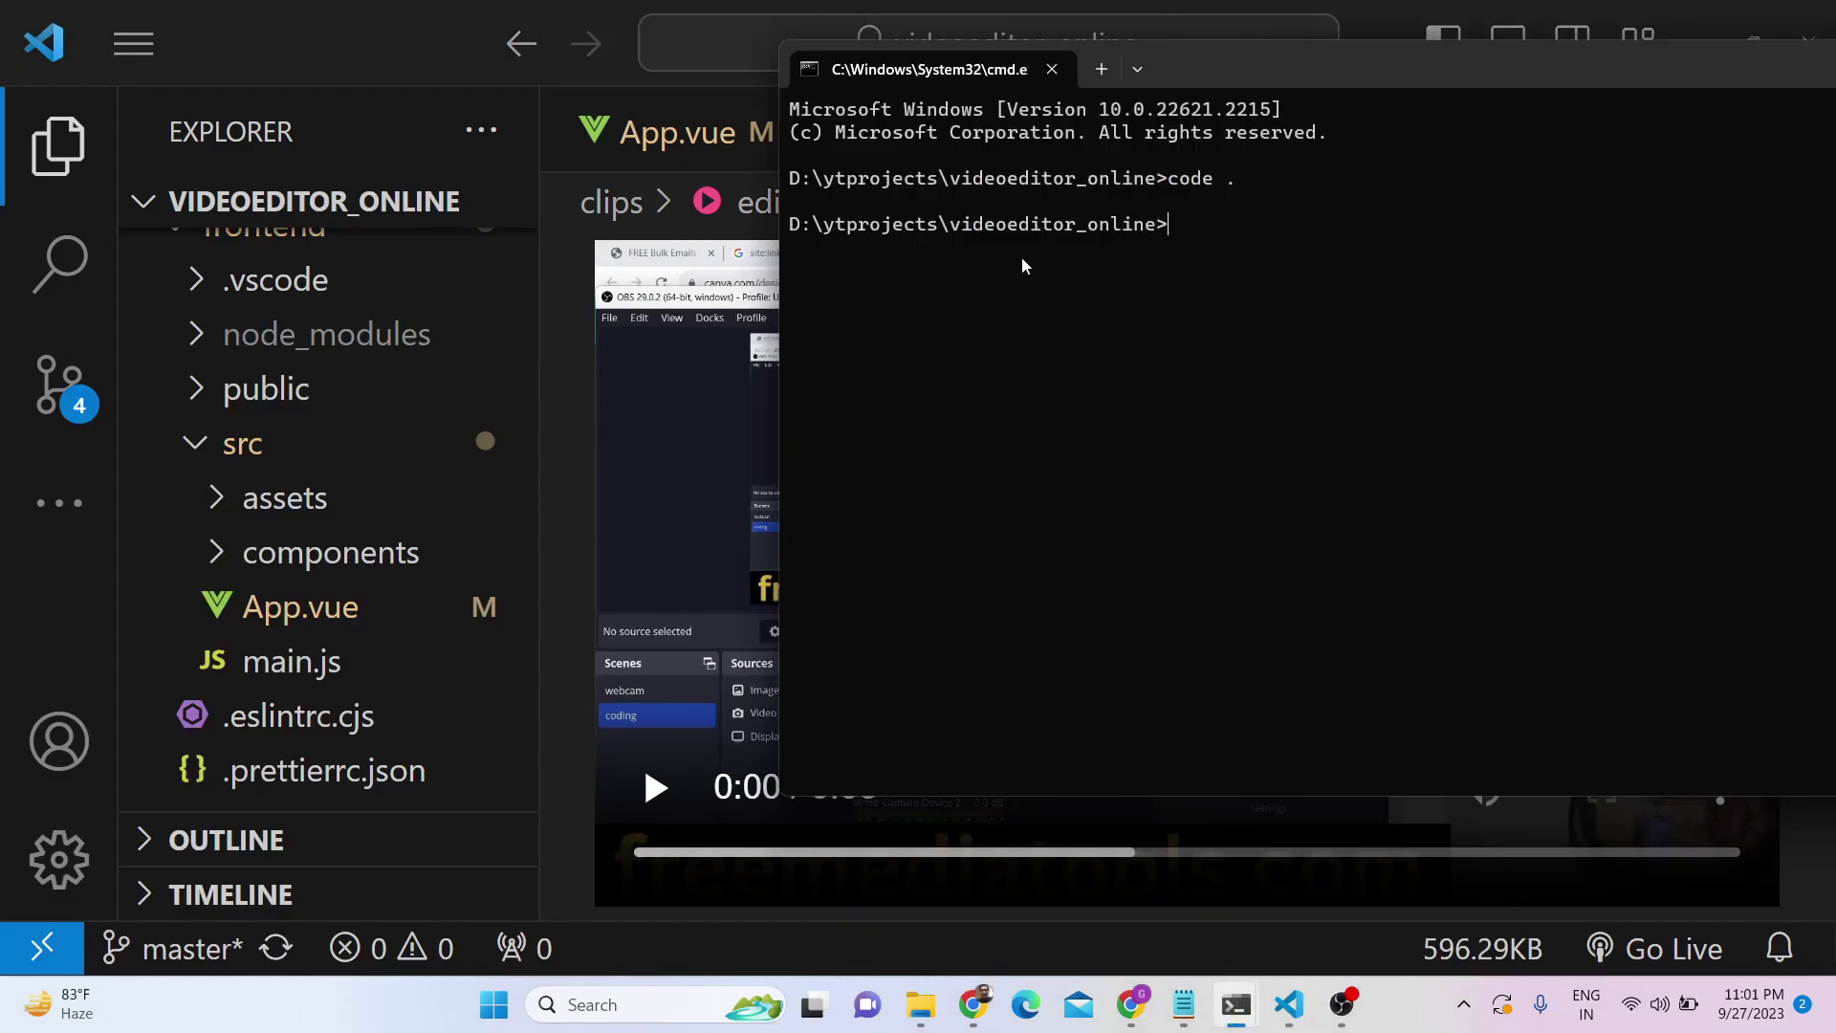
pyautogui.write('main')
pyautogui.scroll(-5, 299, 602)
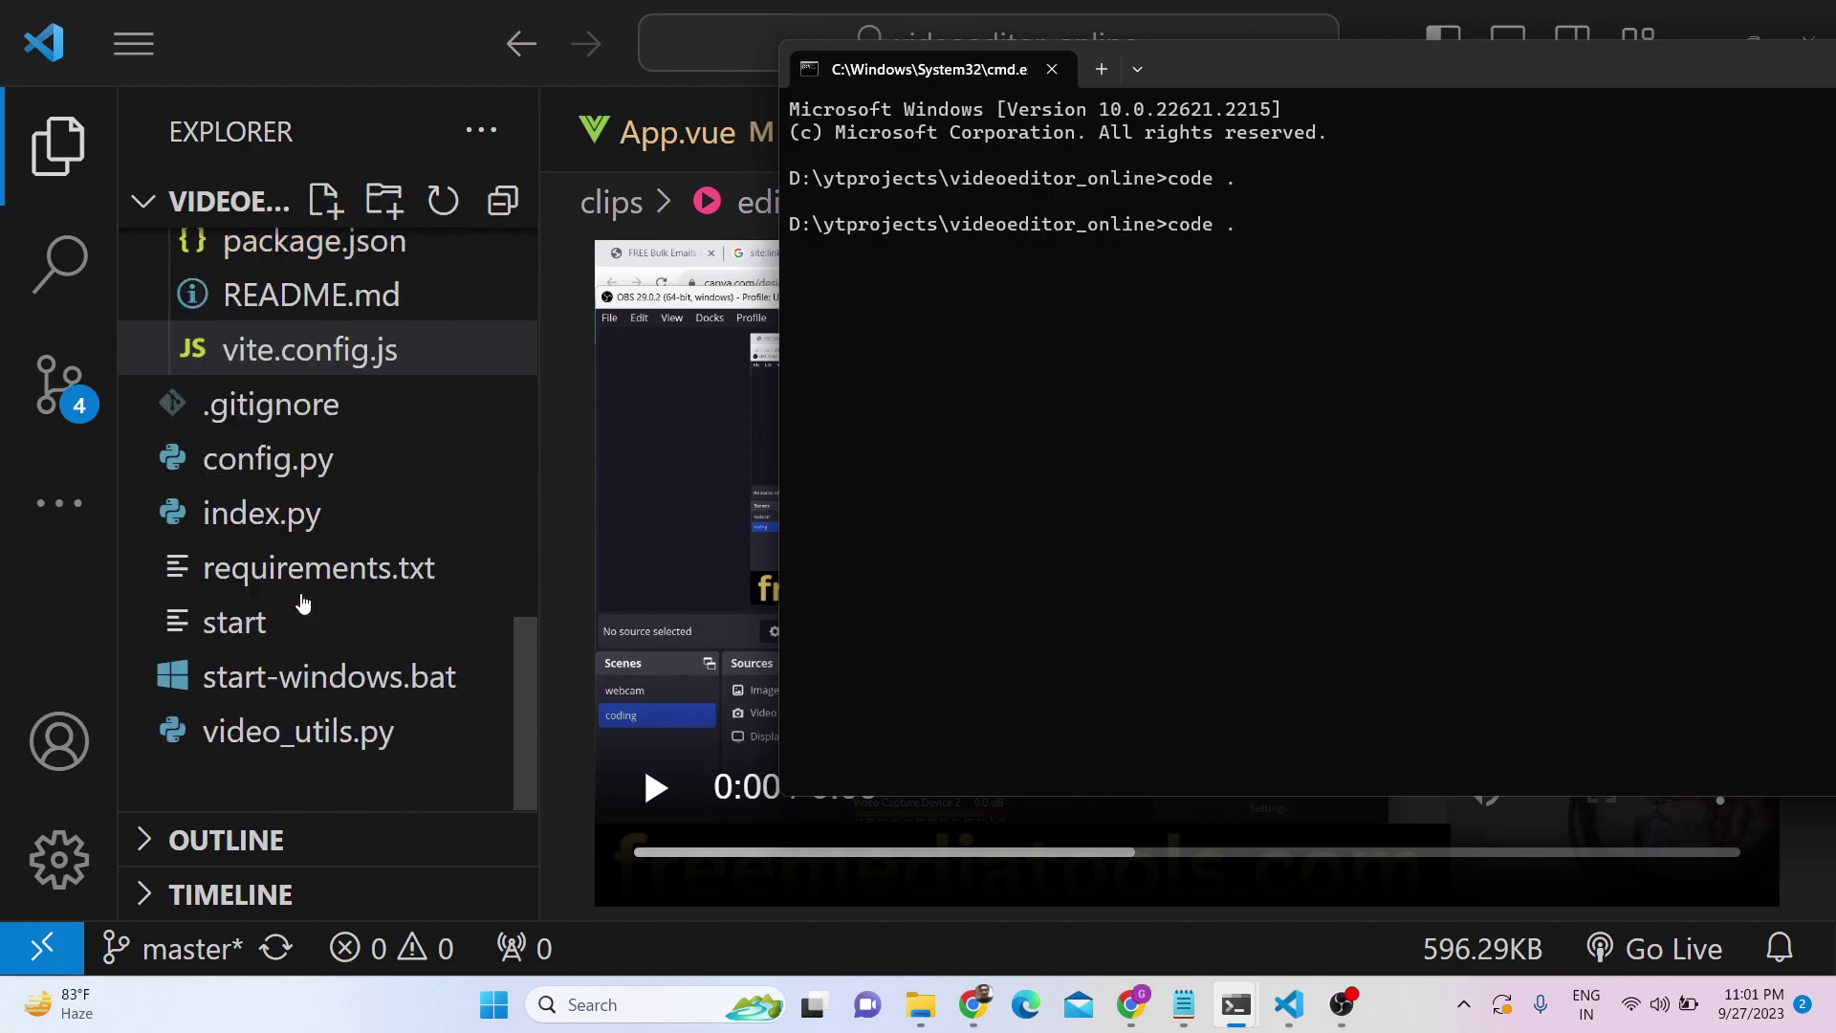
pyautogui.write('start-wind')
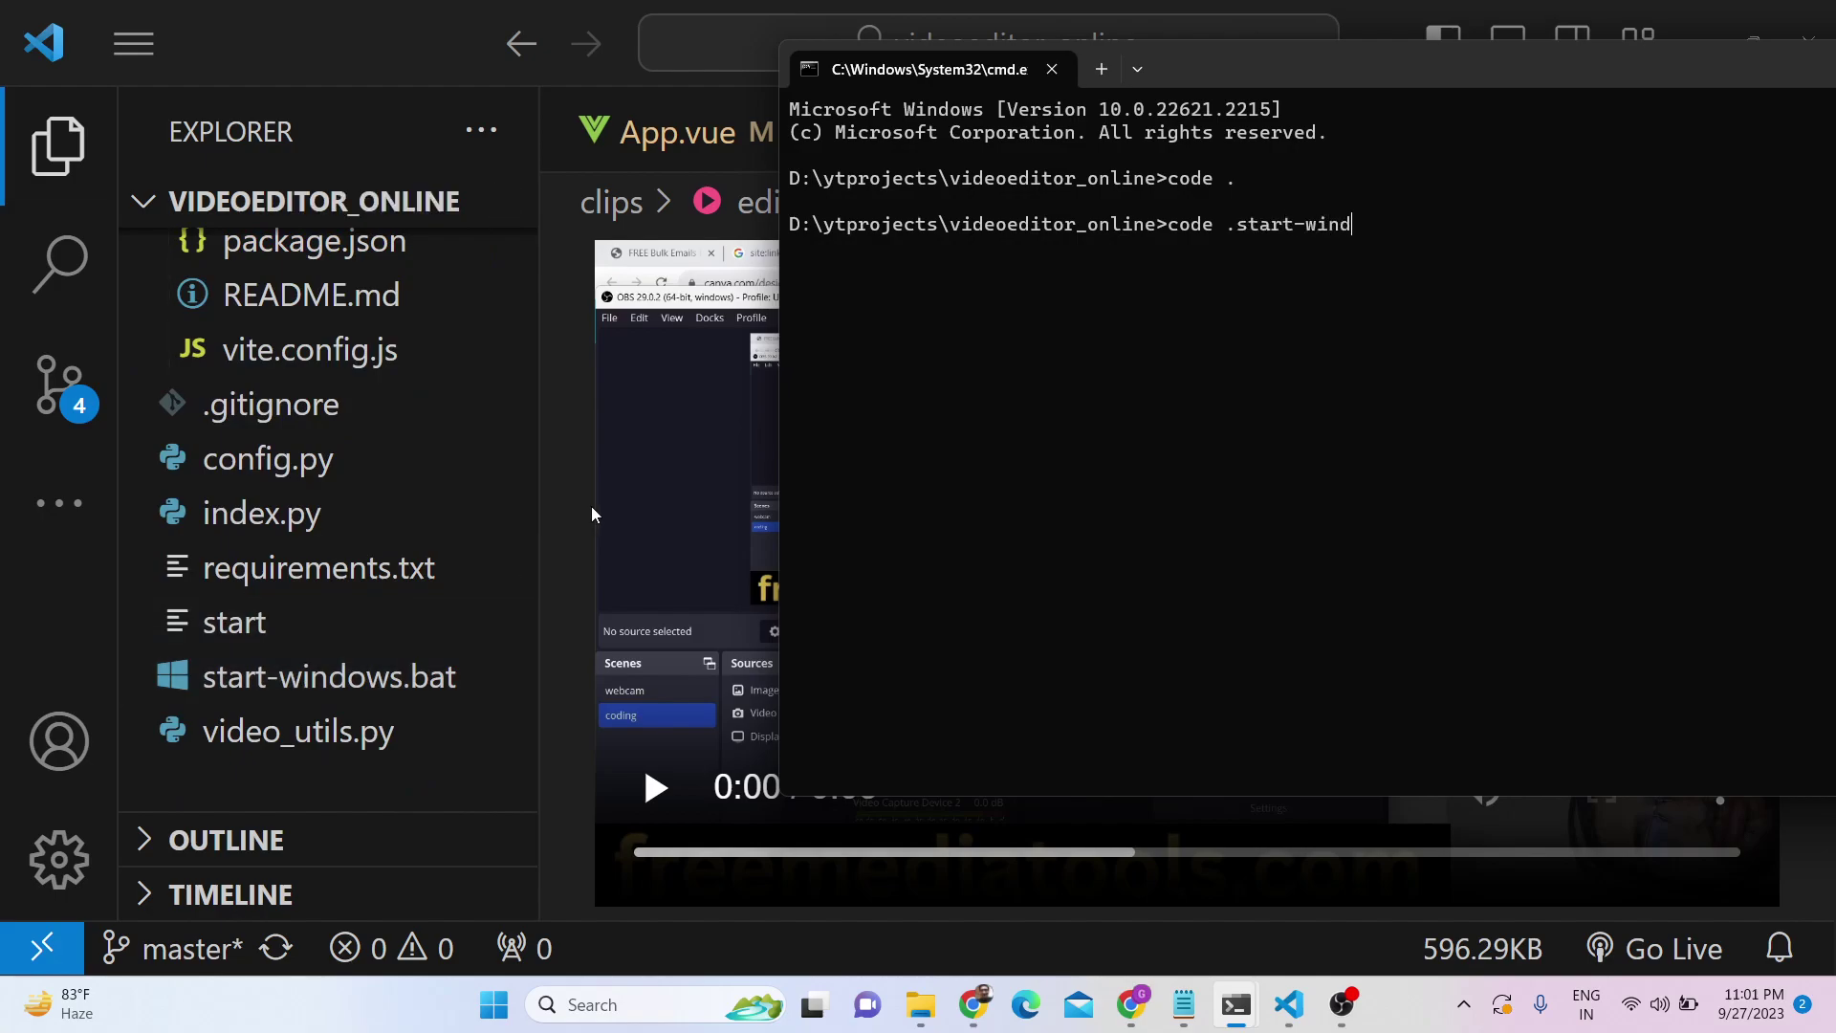
pyautogui.press('BackSpace')
pyautogui.press('BackSpace')
pyautogui.press('BackSpace')
pyautogui.press('BackSpace')
pyautogui.press('BackSpace')
pyautogui.press('BackSpace')
pyautogui.press('BackSpace')
pyautogui.press('BackSpace')
pyautogui.press('BackSpace')
pyautogui.press('BackSpace')
pyautogui.press('BackSpace')
pyautogui.press('BackSpace')
pyautogui.press('BackSpace')
pyautogui.press('BackSpace')
pyautogui.press('BackSpace')
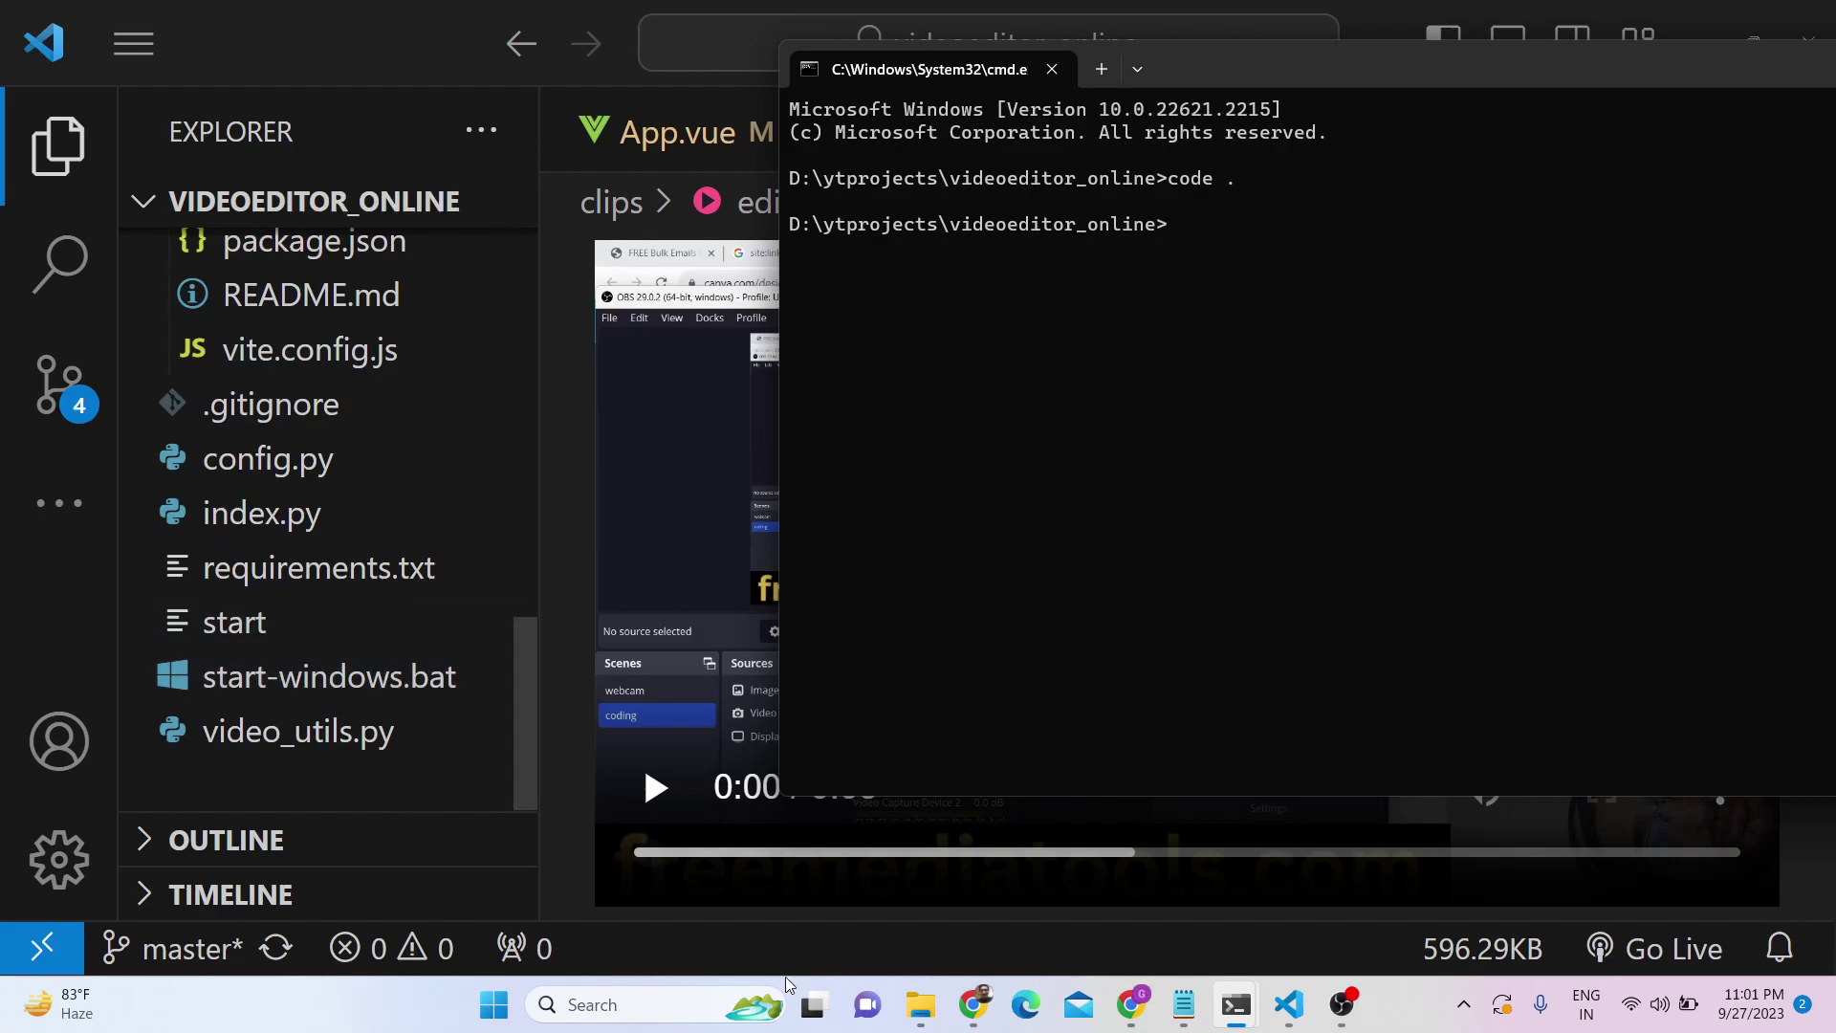
# Stop the Flask backend, clear it with cls, and relaunch it with start-windows.bat.
pyautogui.moveTo(1236, 1005)
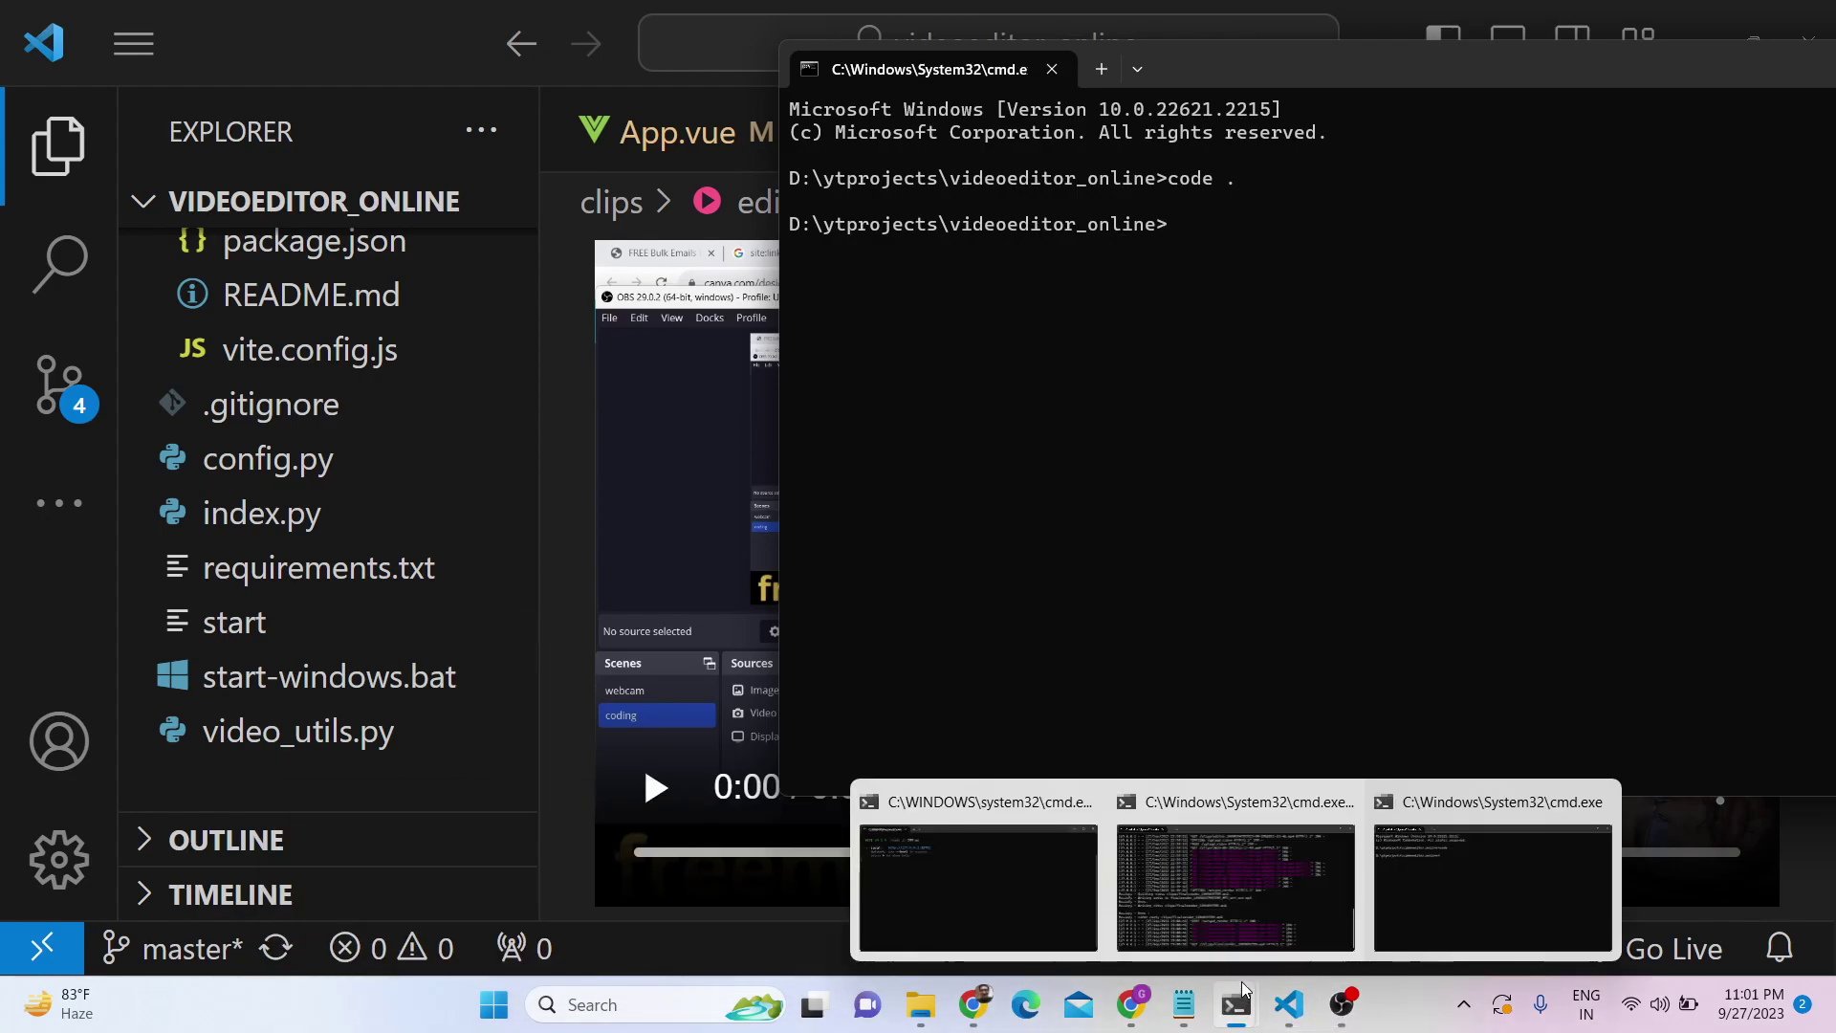
pyautogui.click(1253, 907)
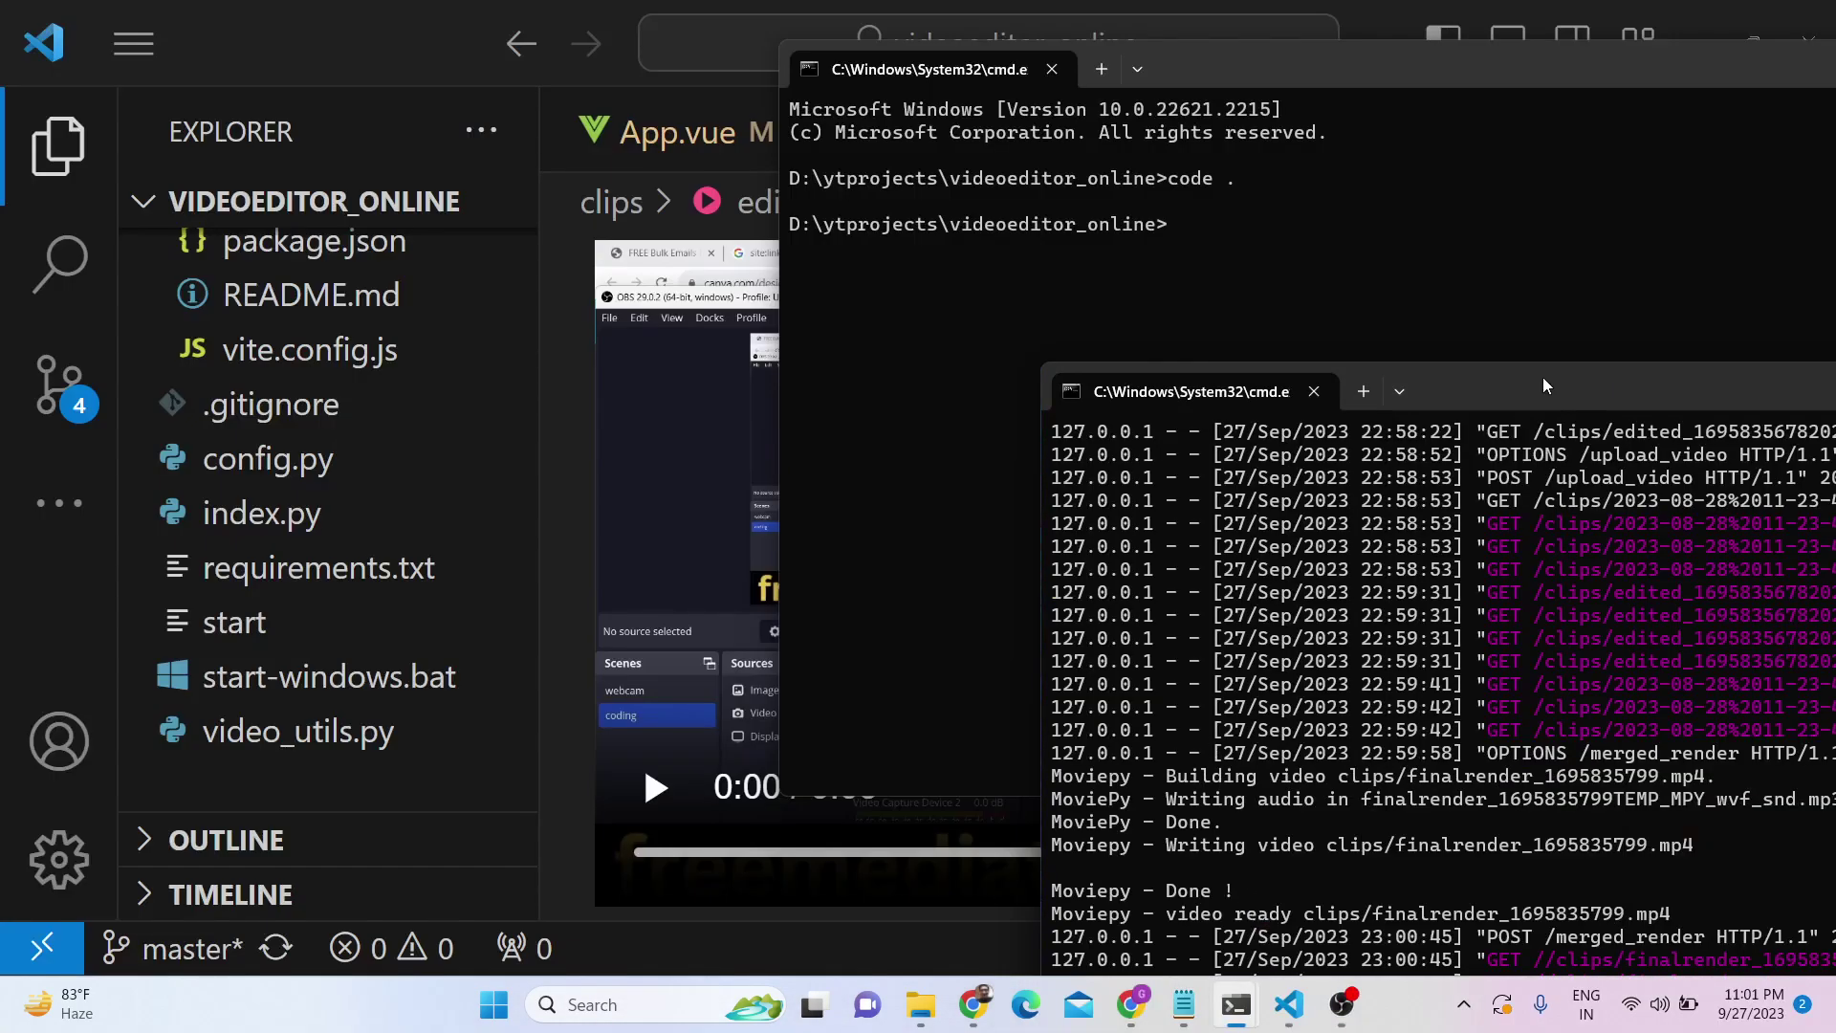
pyautogui.moveTo(1542, 377); pyautogui.dragTo(1343, 123)
pyautogui.hotkey('ctrl', 'c')
pyautogui.hotkey('ctrl', 'c')
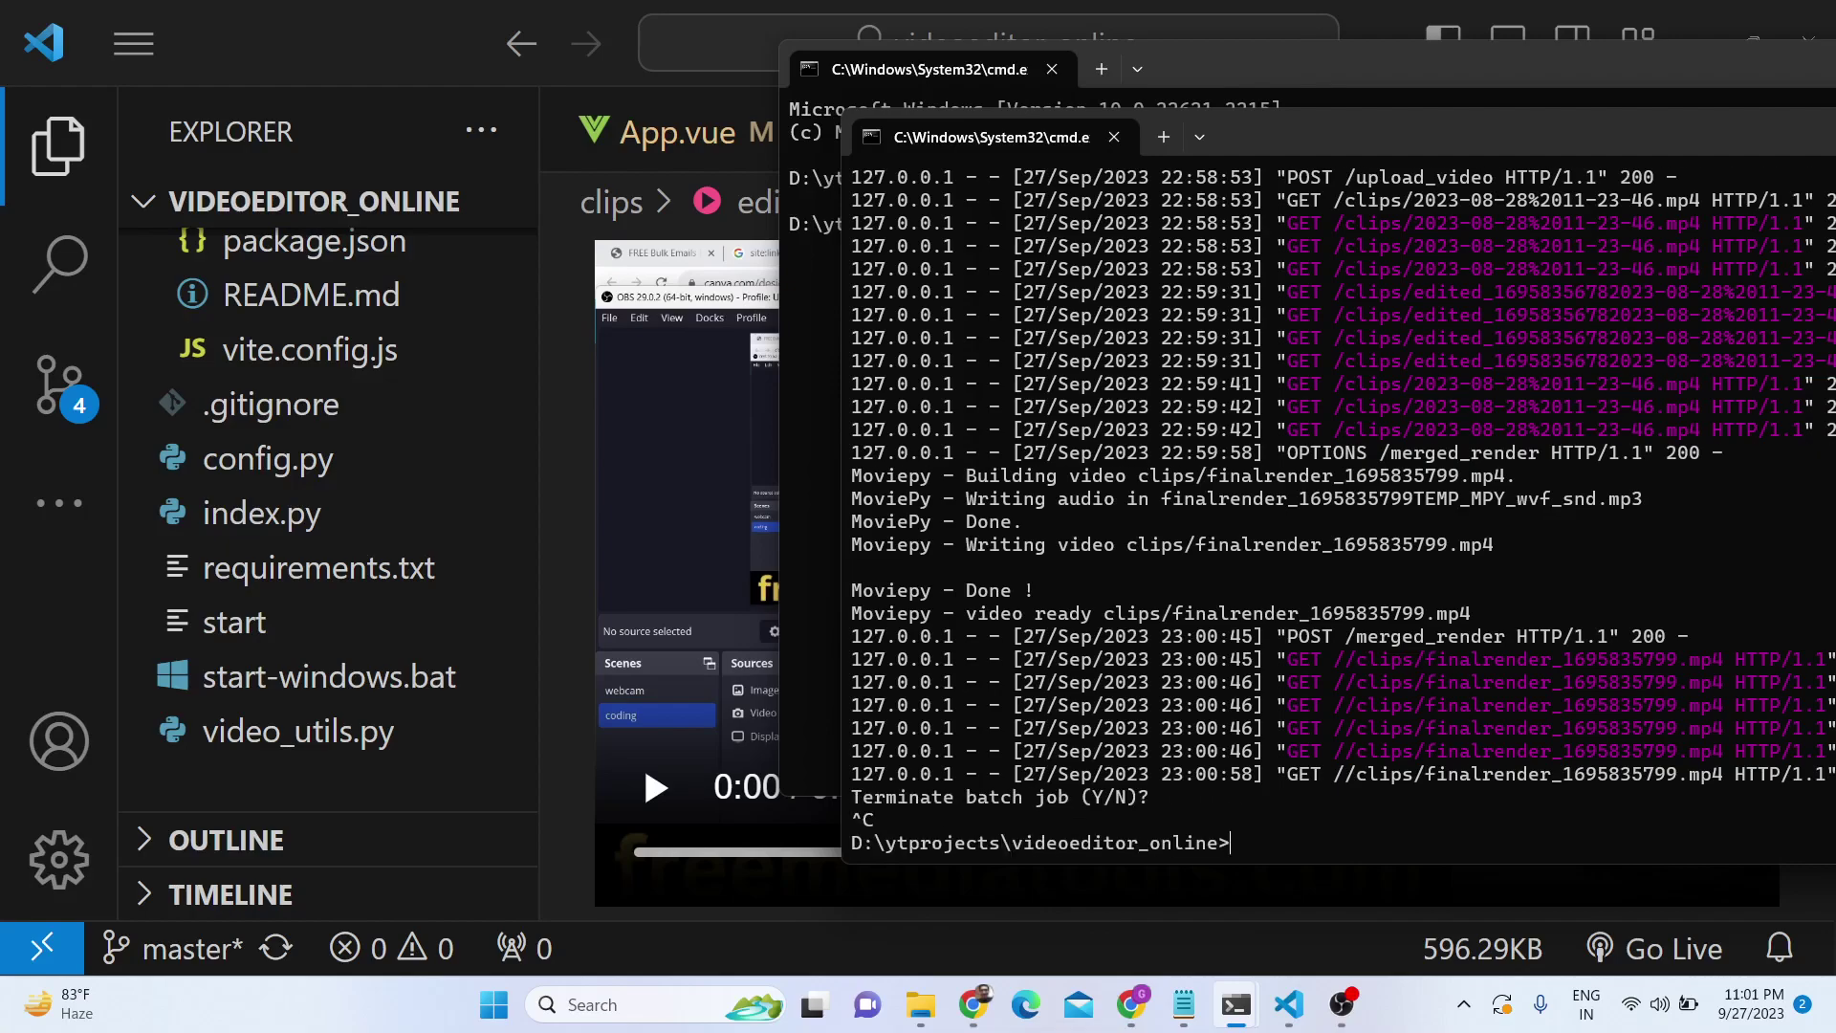
pyautogui.write('cls')
pyautogui.press('Return')
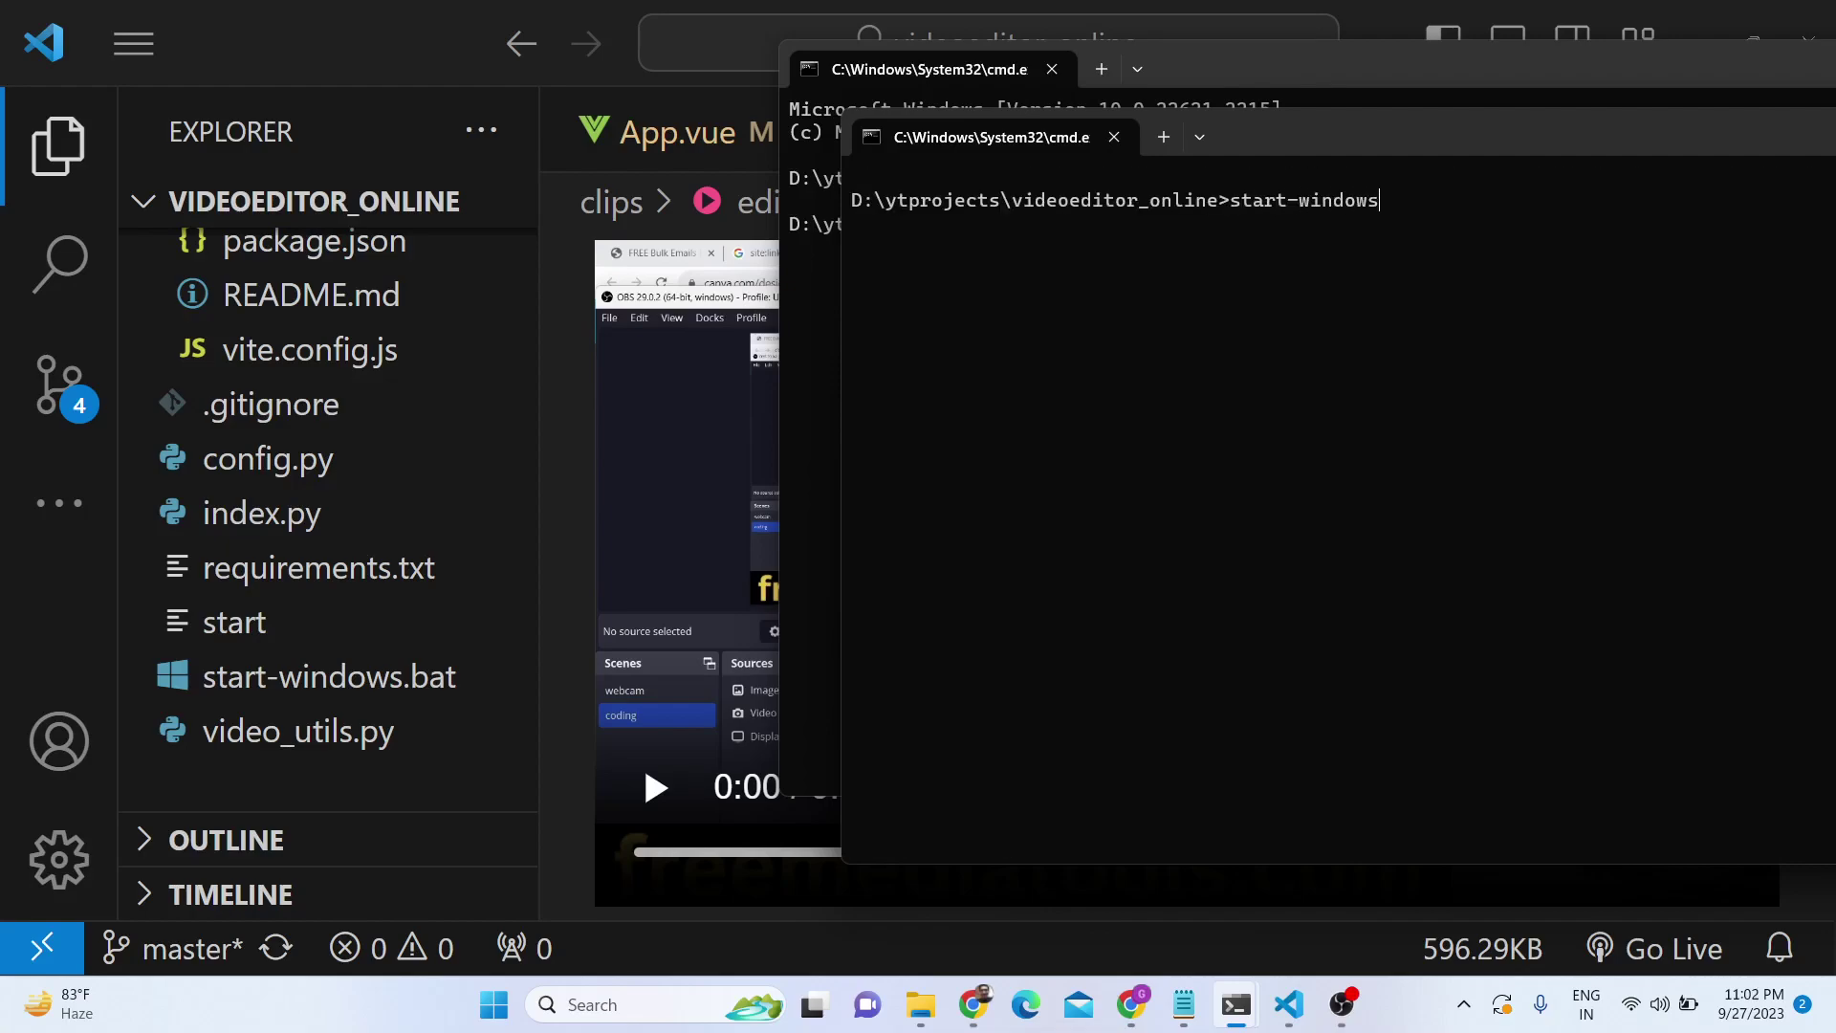
pyautogui.press('Return')
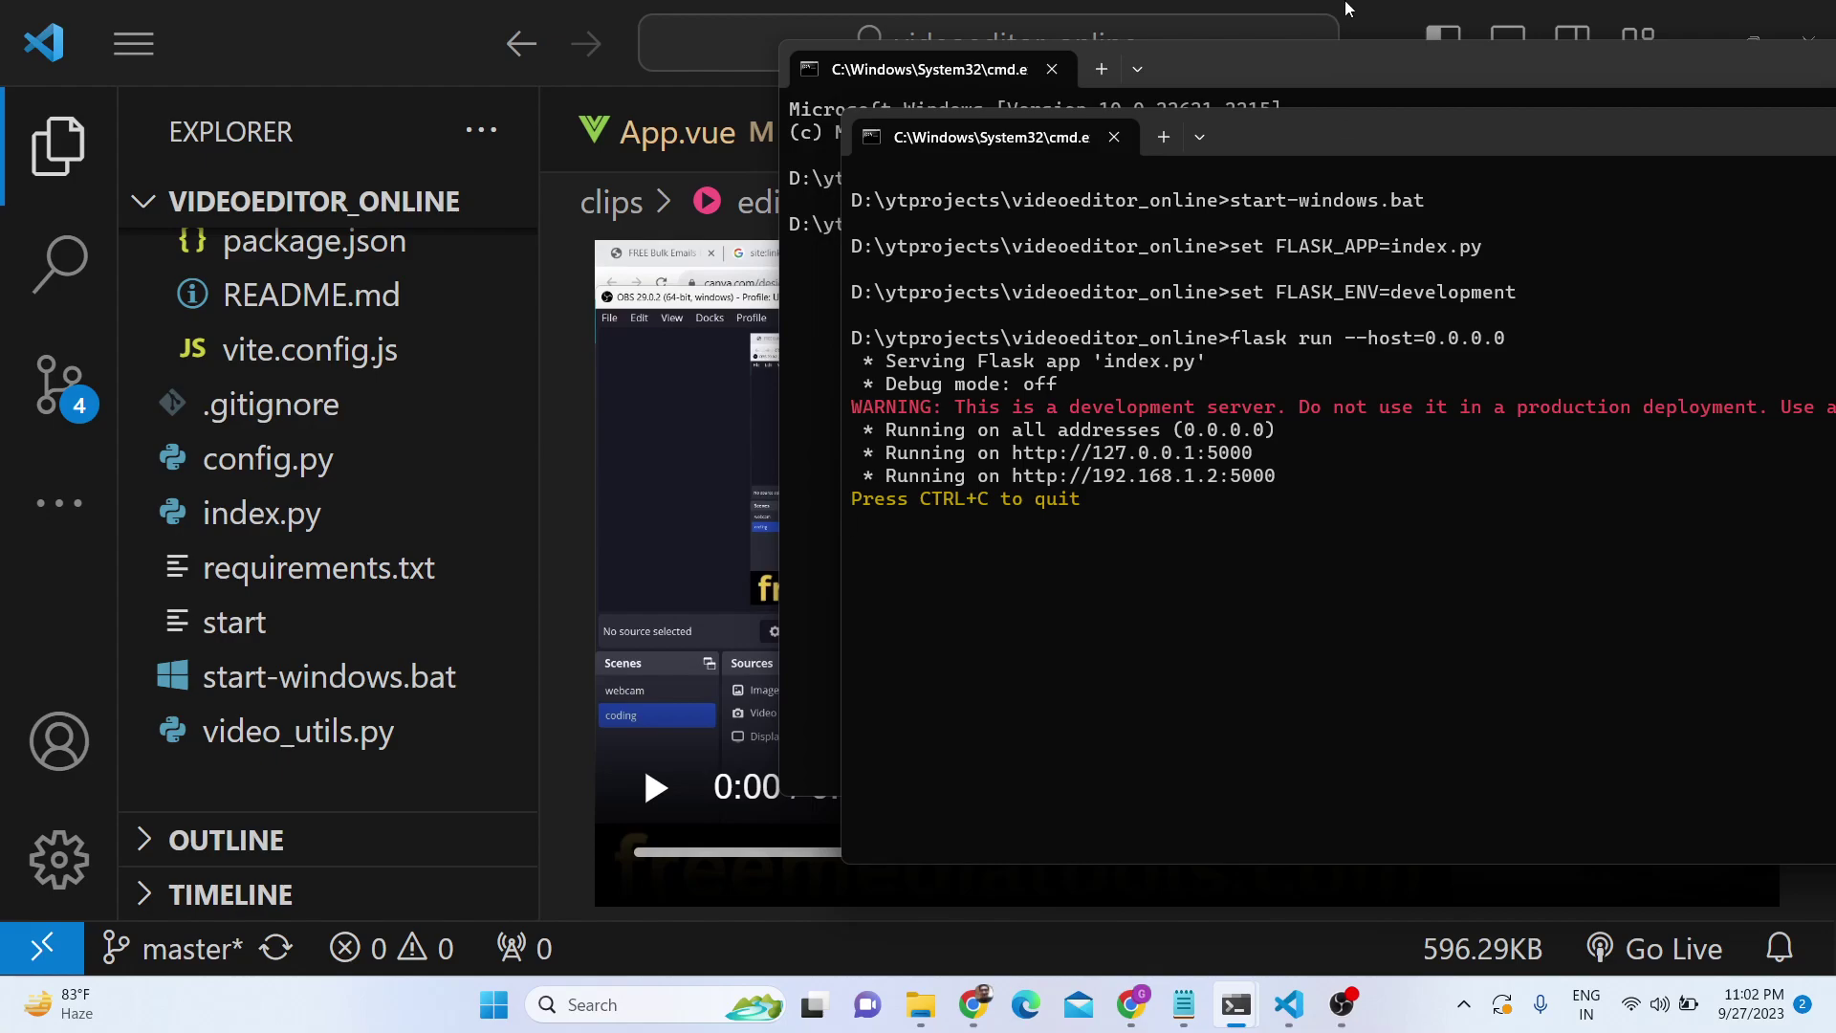
pyautogui.moveTo(1314, 144); pyautogui.dragTo(1261, 426)
pyautogui.moveTo(1630, 90); pyautogui.dragTo(1116, 147)
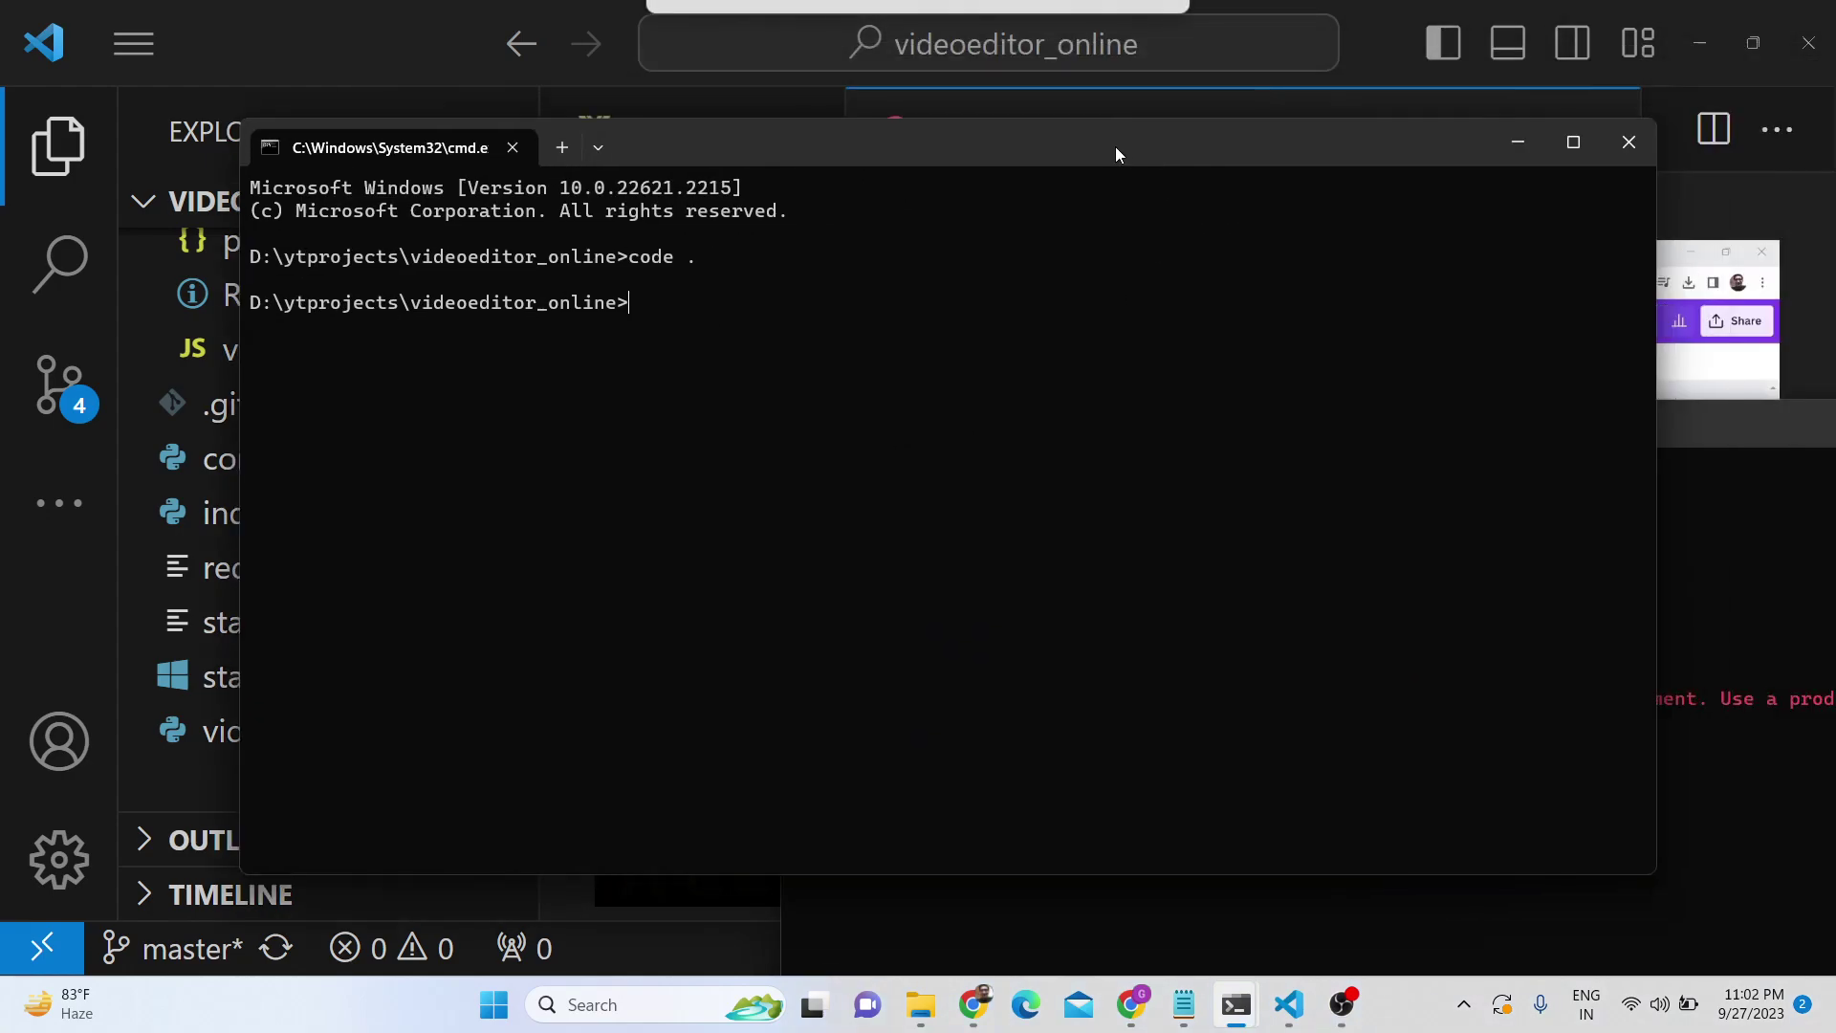
# Minimize the project-folder terminal, place Vite at the top and Flask upper right, then bring OBS forward.
pyautogui.click(1518, 141)
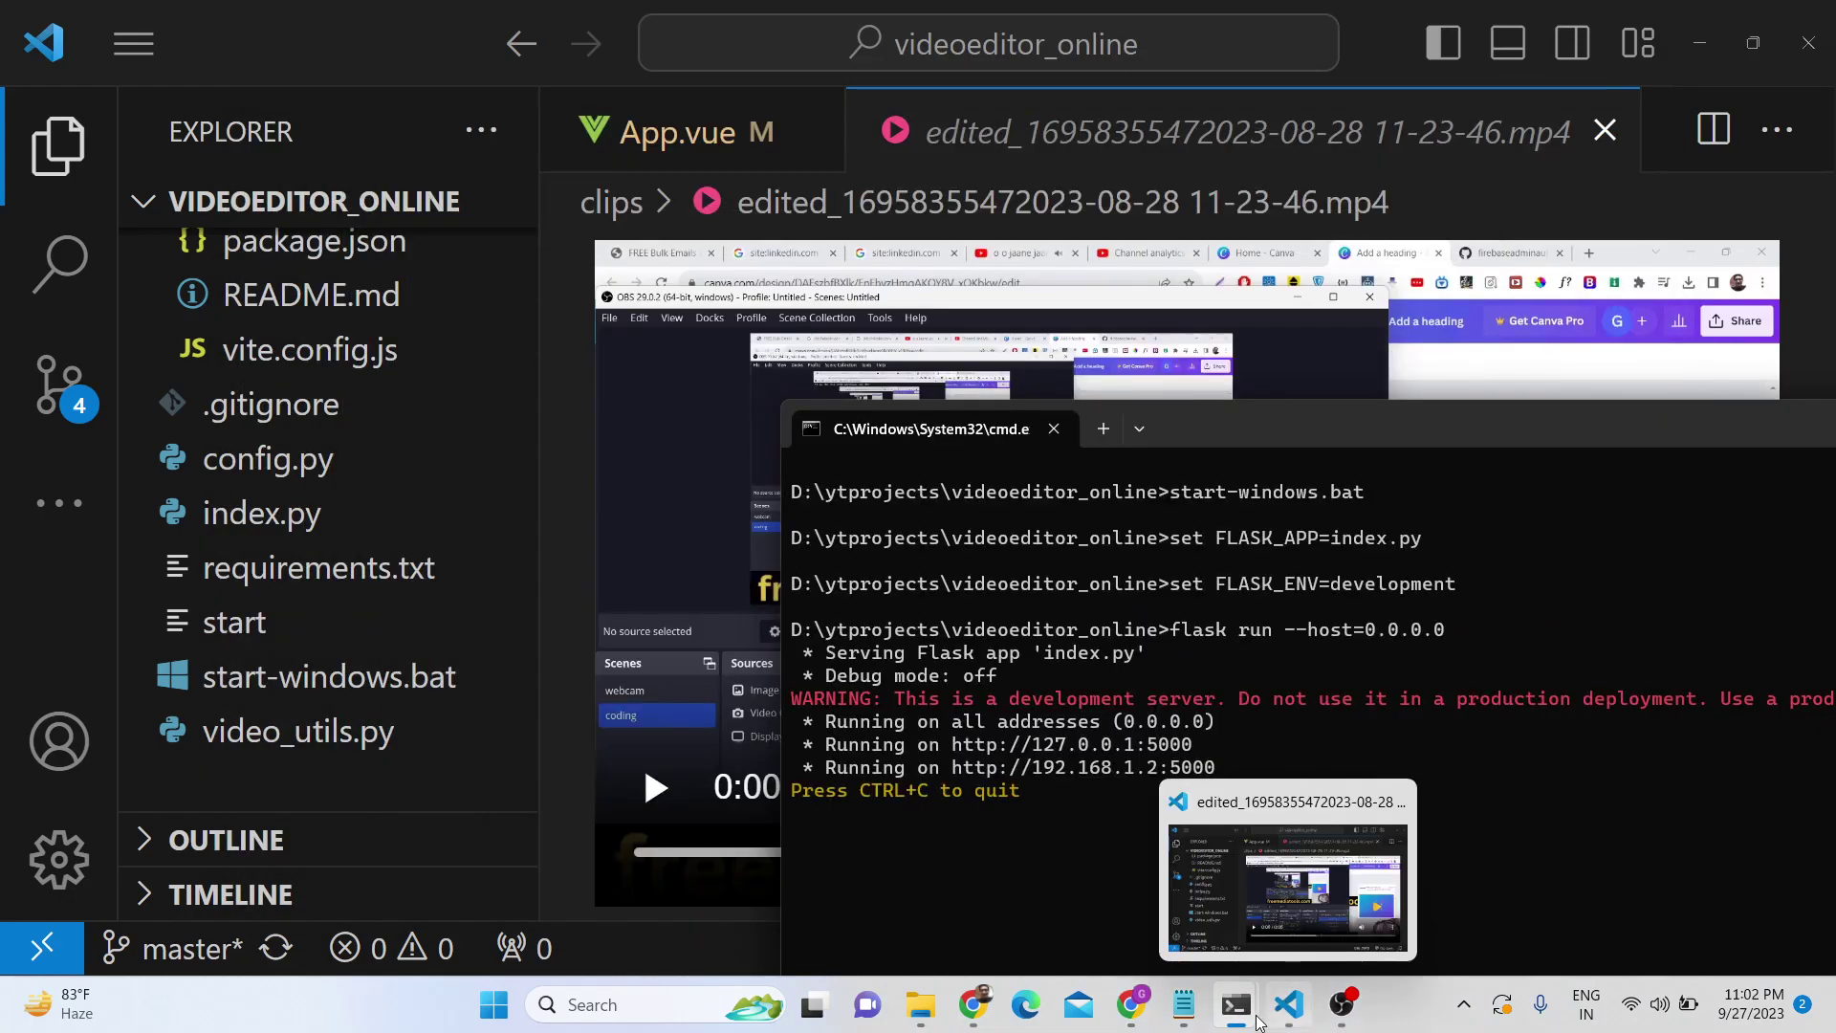
pyautogui.moveTo(1239, 1021)
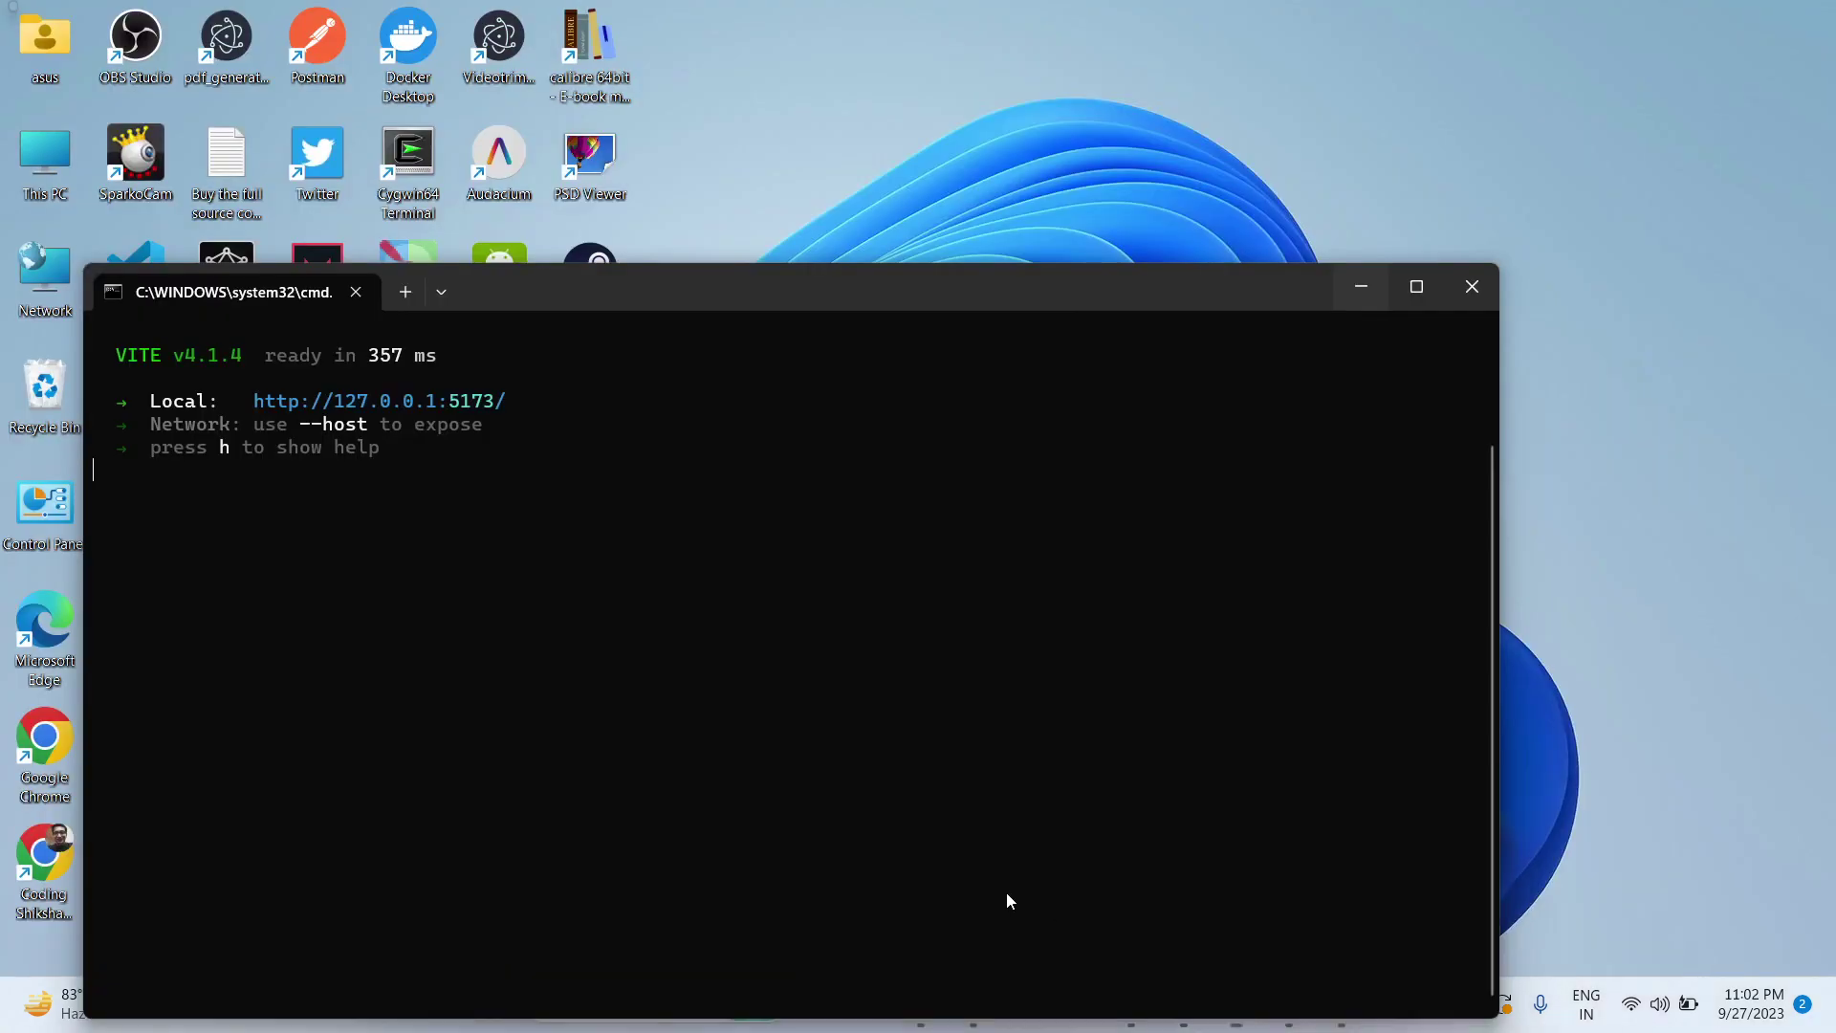
pyautogui.click(1006, 891)
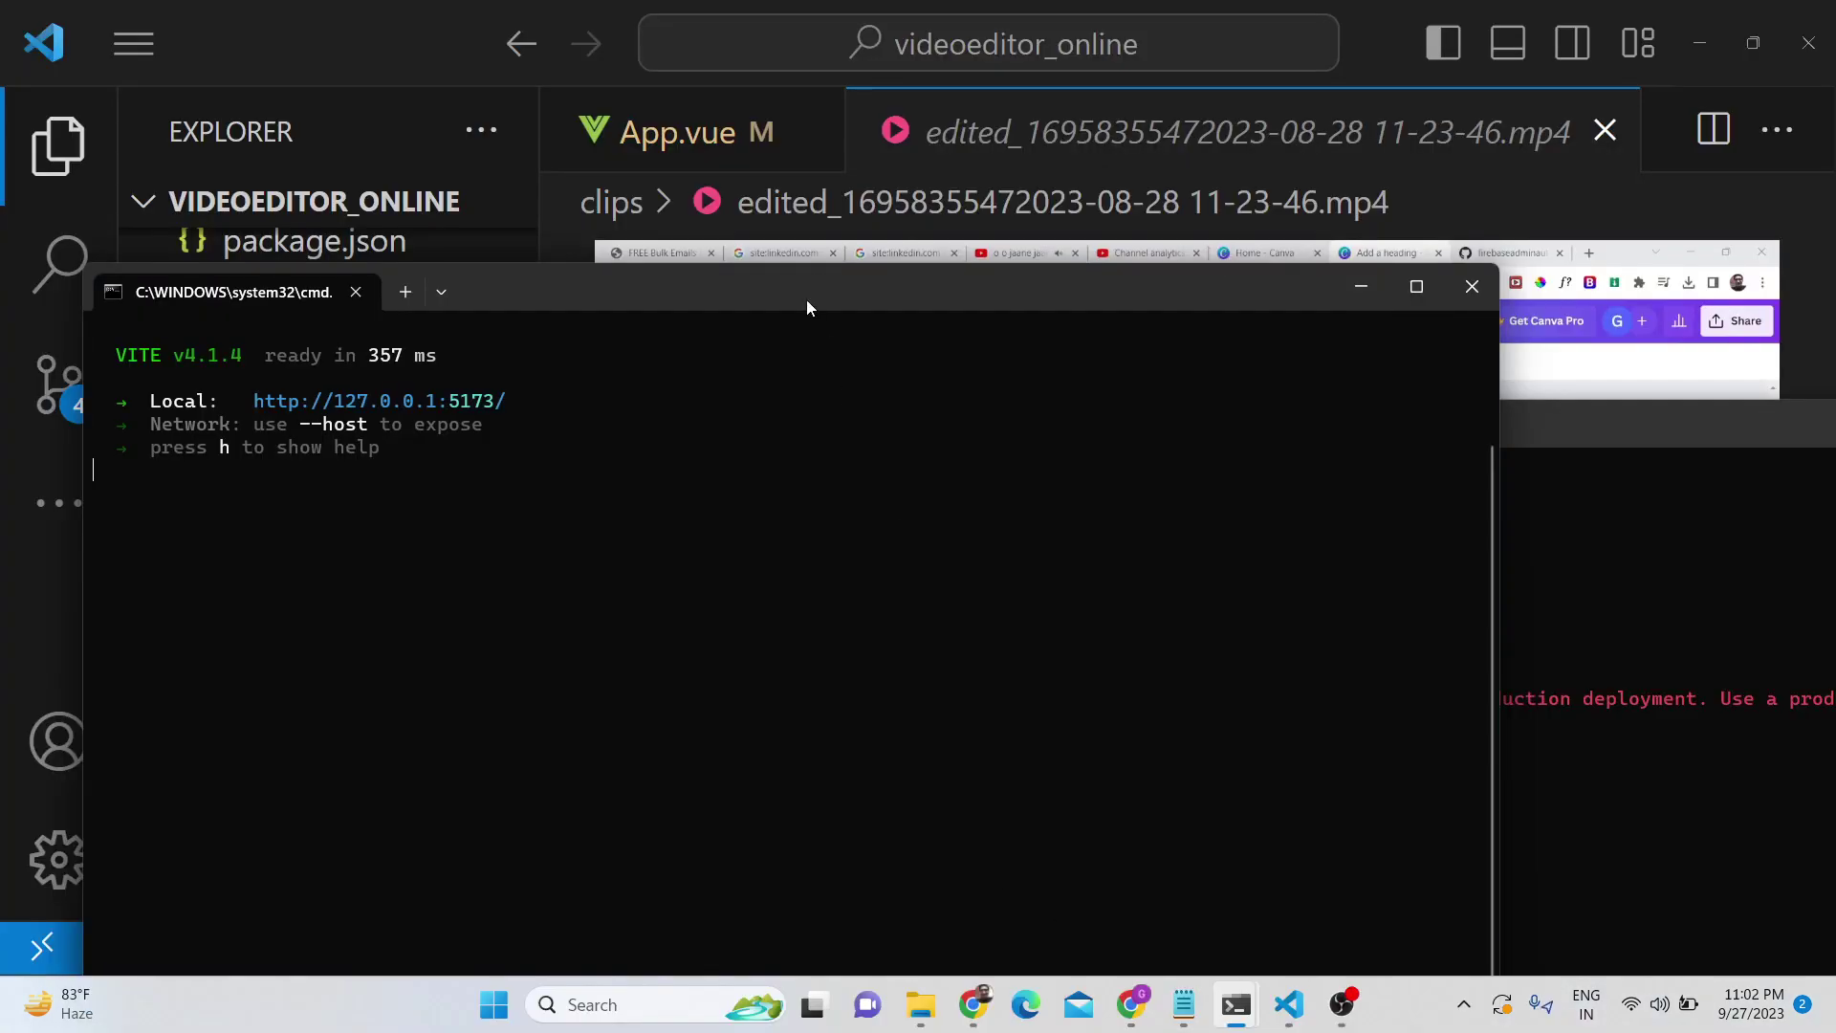
pyautogui.moveTo(784, 292); pyautogui.dragTo(1008, 829)
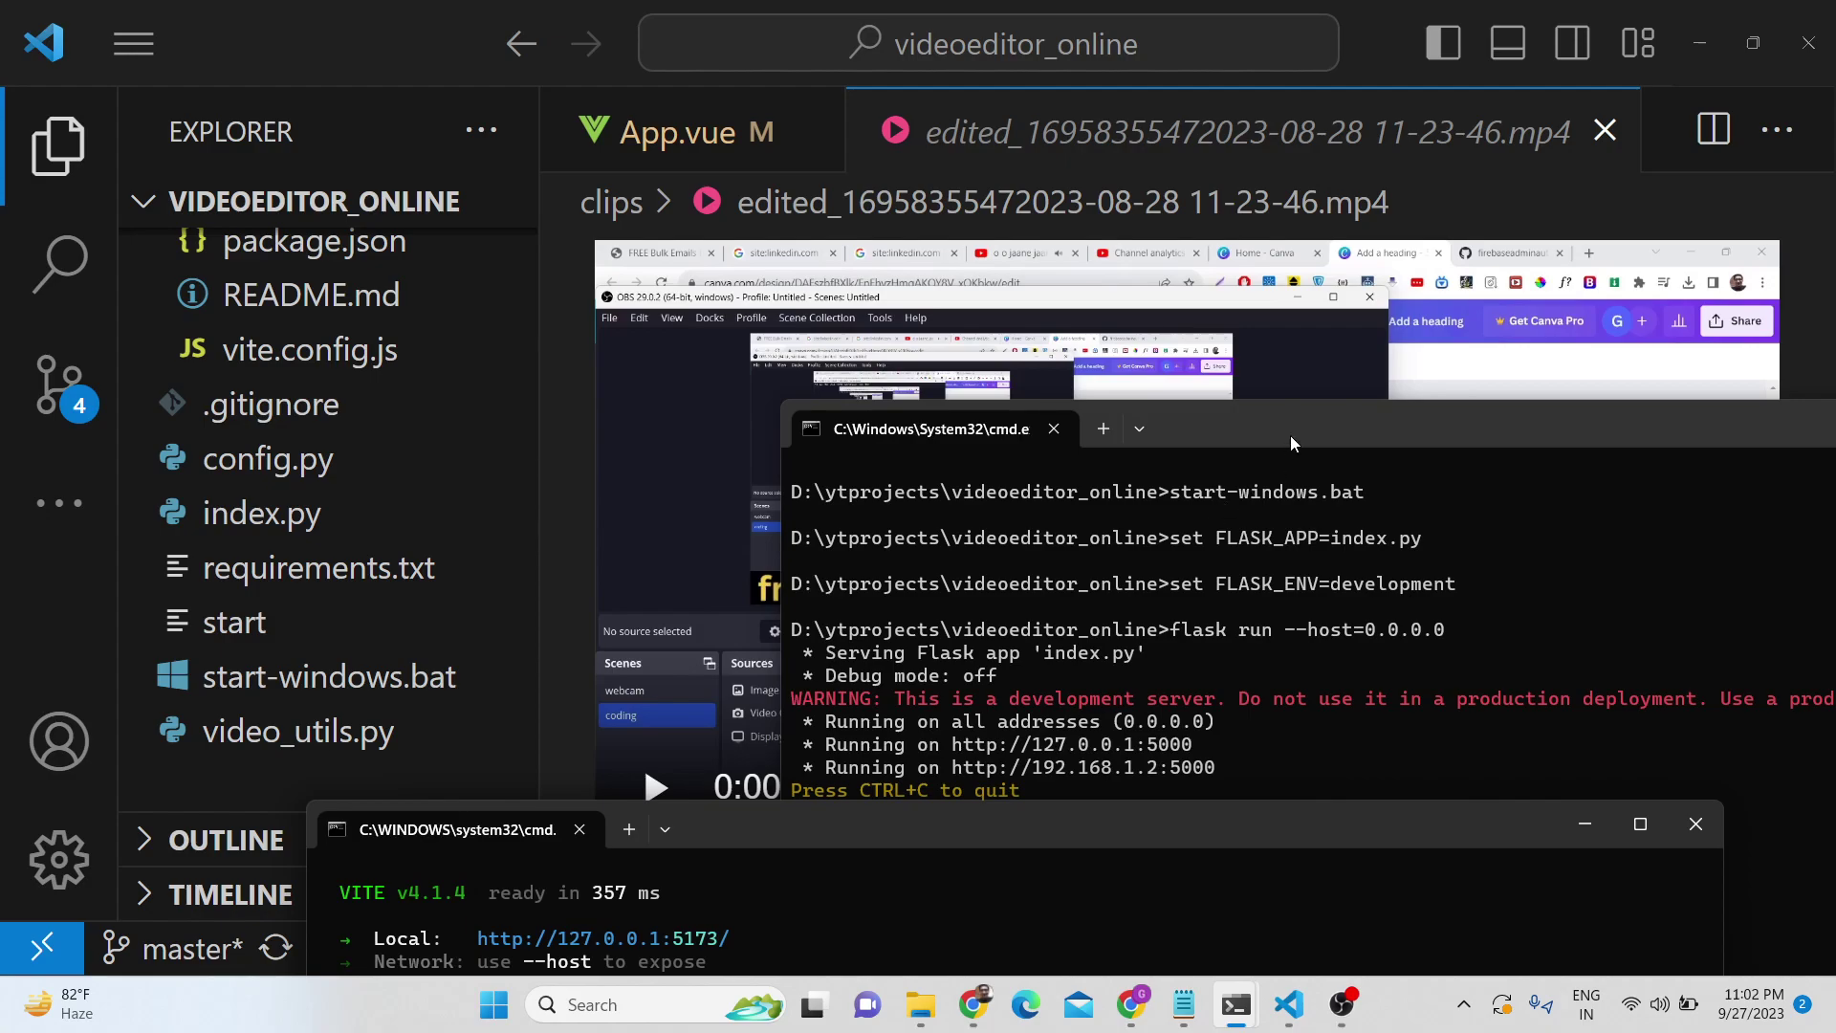
pyautogui.moveTo(1289, 434); pyautogui.dragTo(1436, 193)
pyautogui.moveTo(765, 846); pyautogui.dragTo(1039, 94)
pyautogui.click(1320, 860)
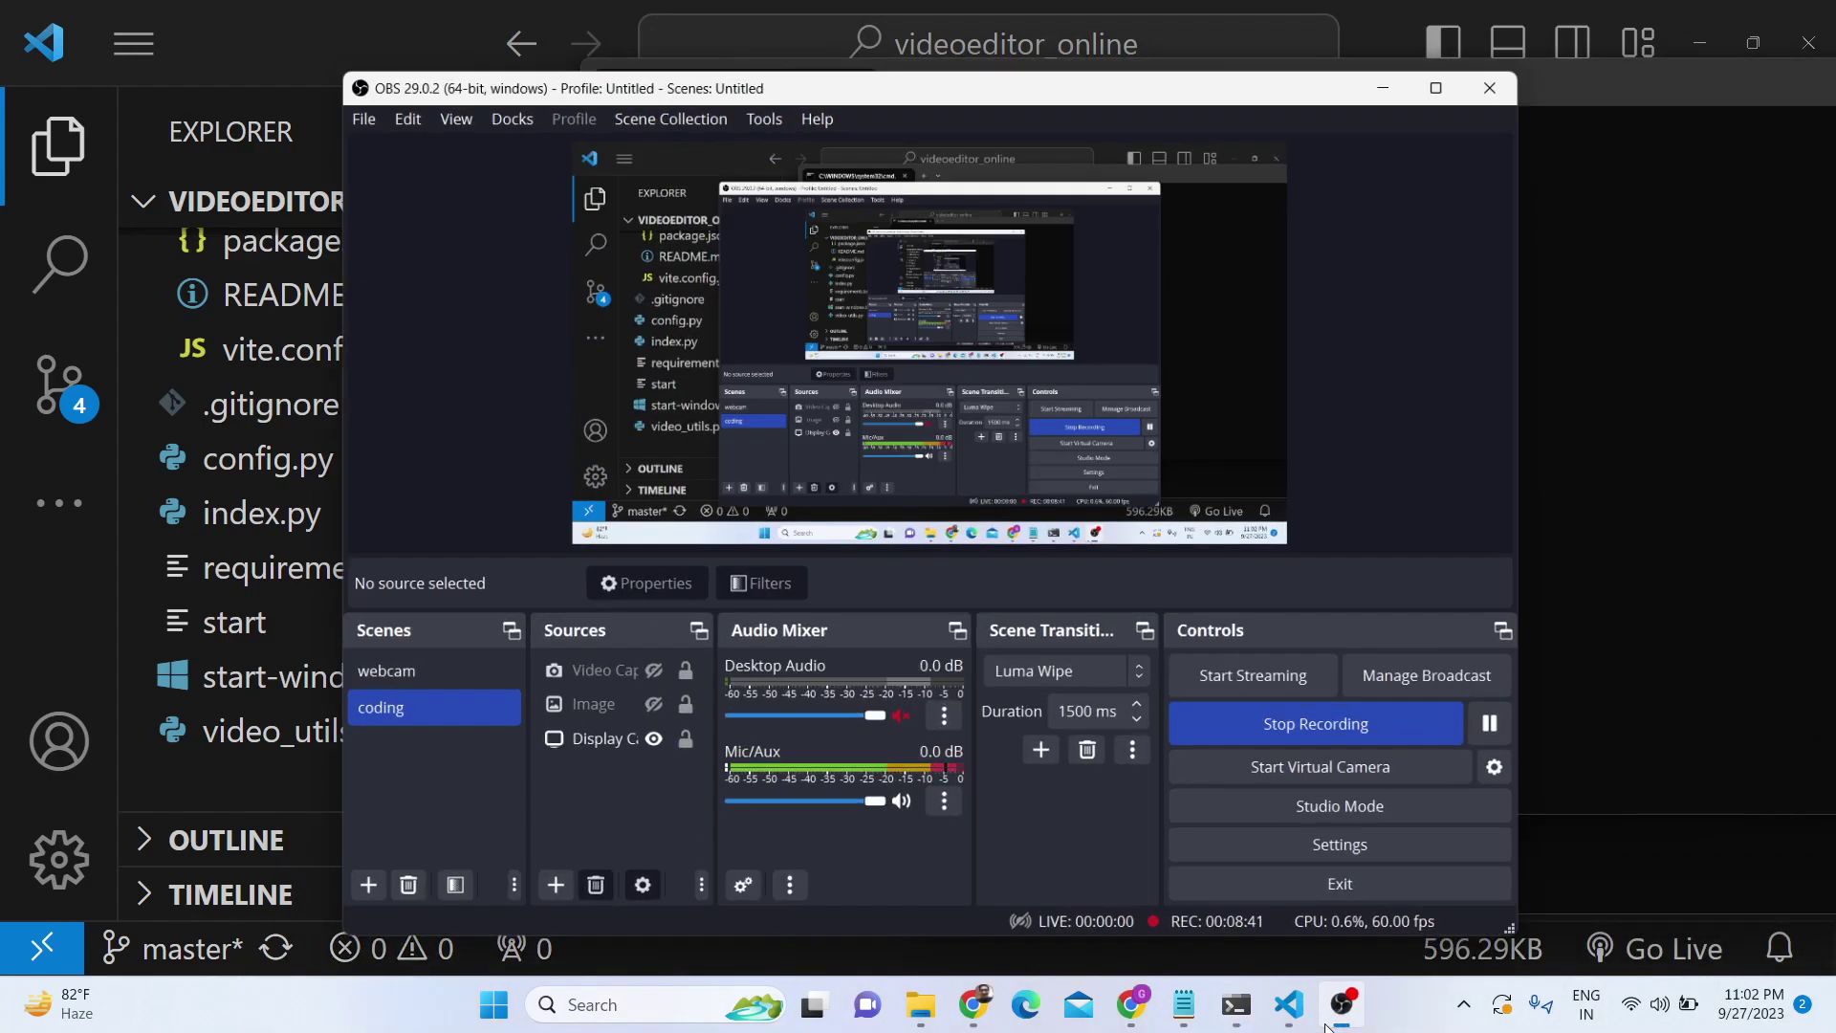